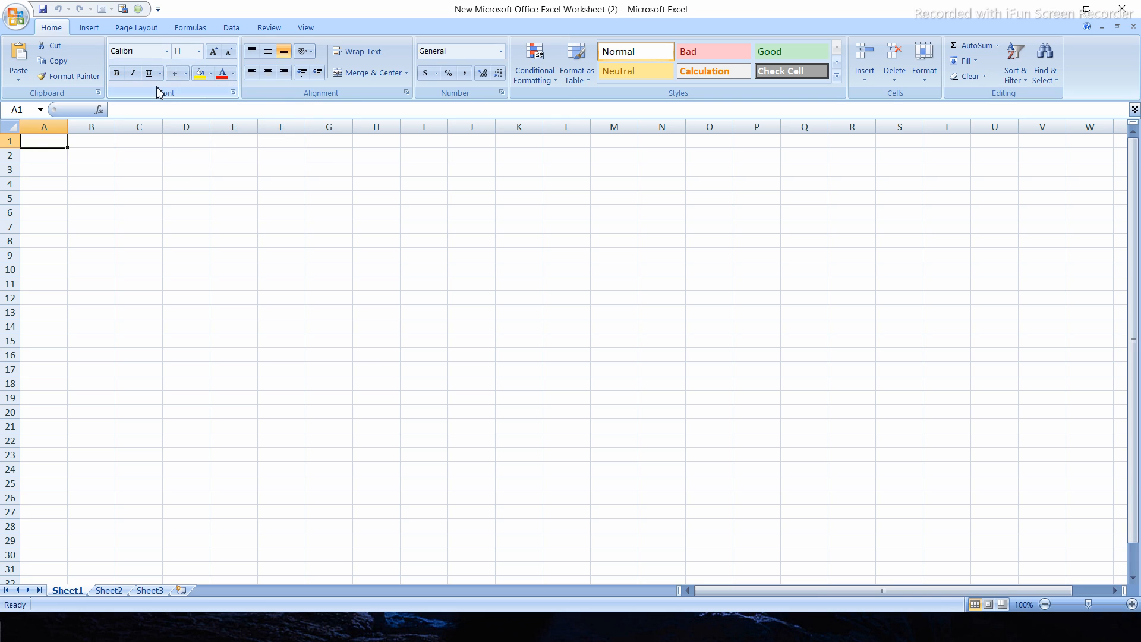
Step: Open the Insert Function dialog to view the available functions, and close it without inserting one
click(100, 110)
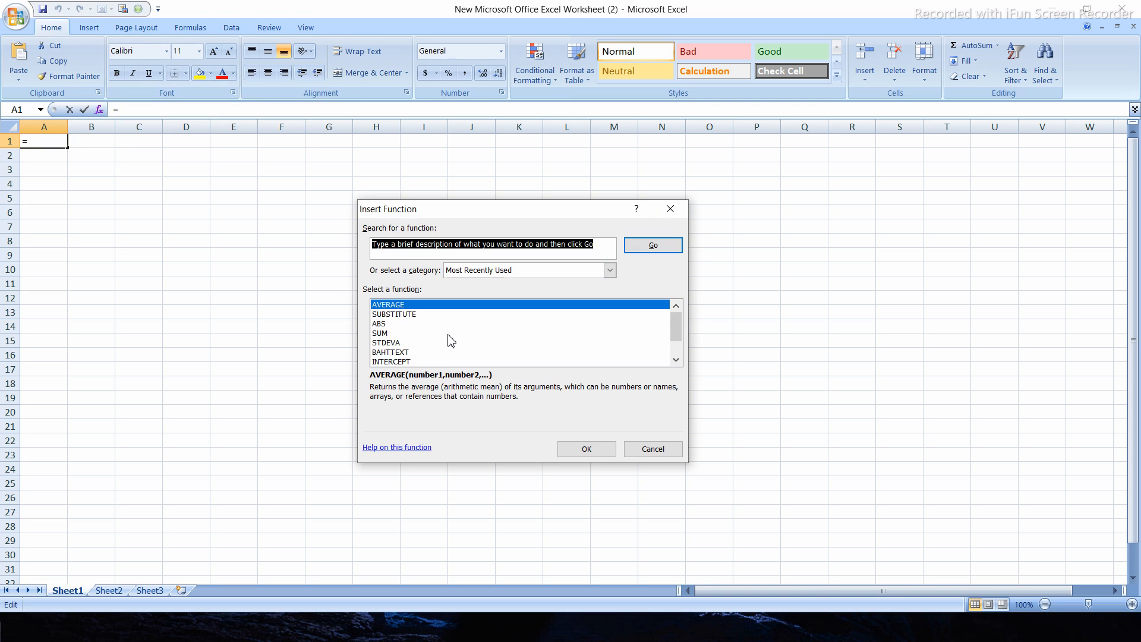
click(669, 209)
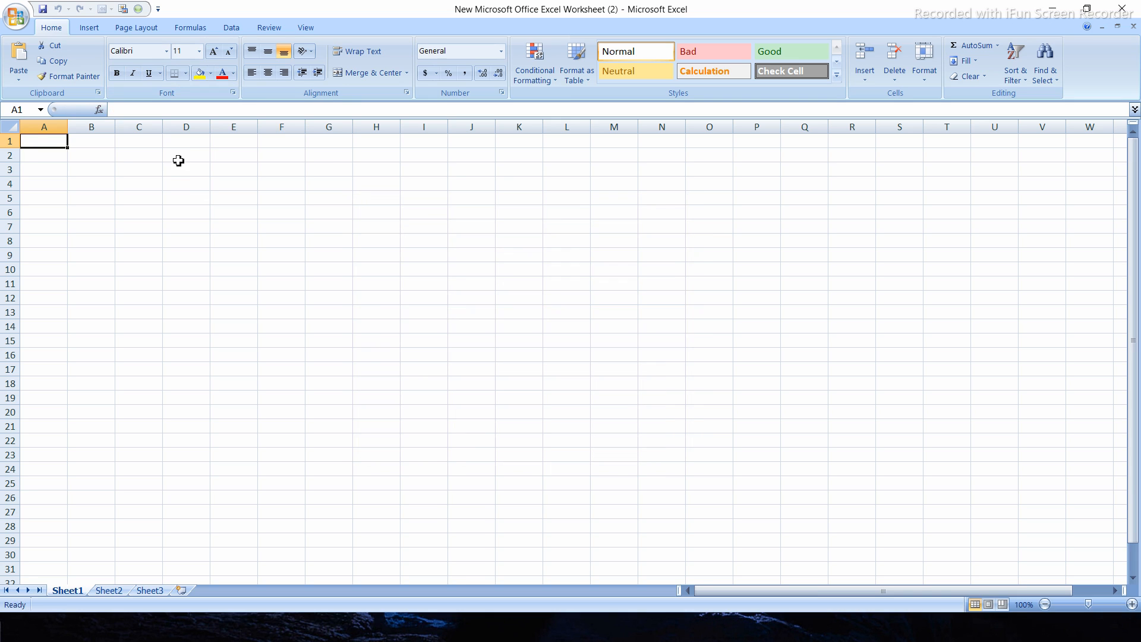
Step: Enter the numbers 455, 148, 1664 and 488 in cells B1 through E1
click(105, 149)
text(455)
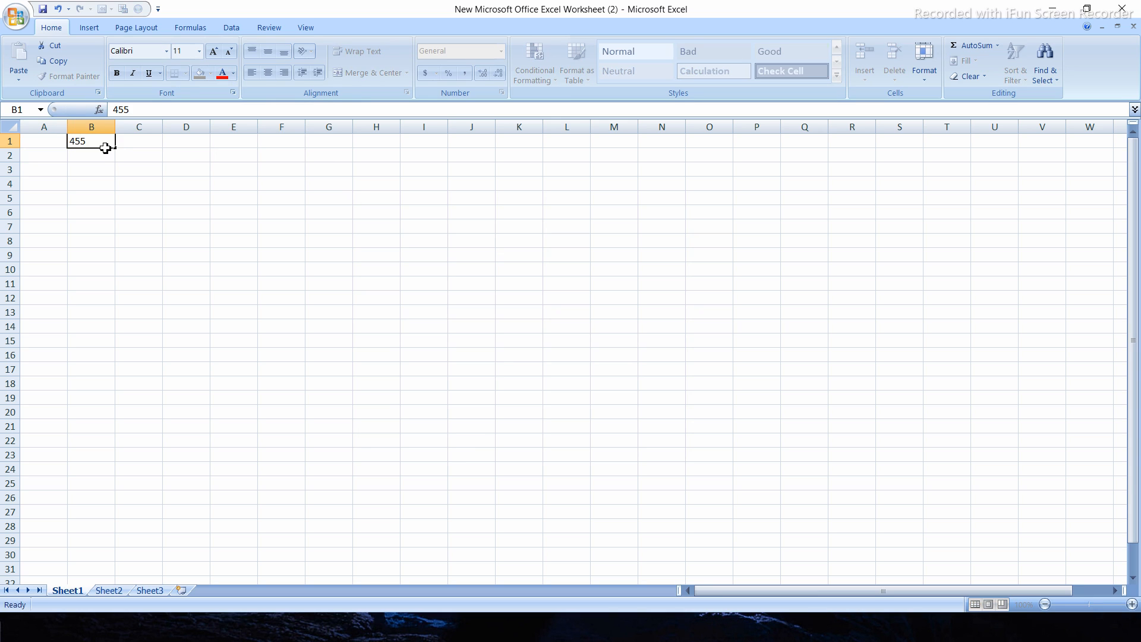
key(Tab)
text(148)
key(Tab)
text(1664)
key(Tab)
text(488)
click(273, 211)
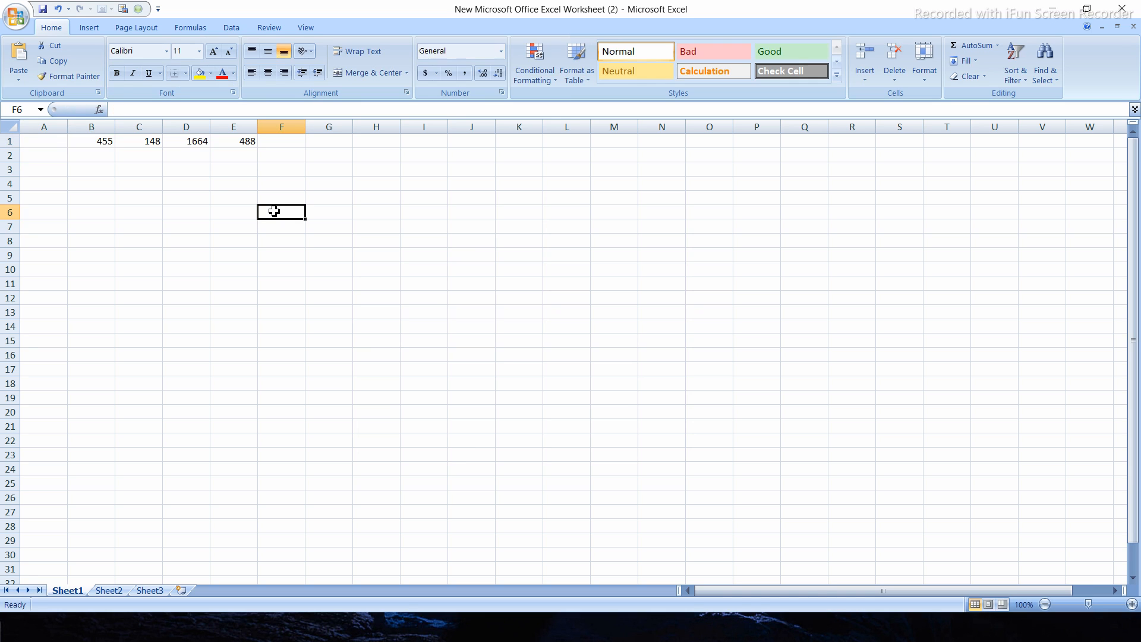
click(285, 143)
click(333, 145)
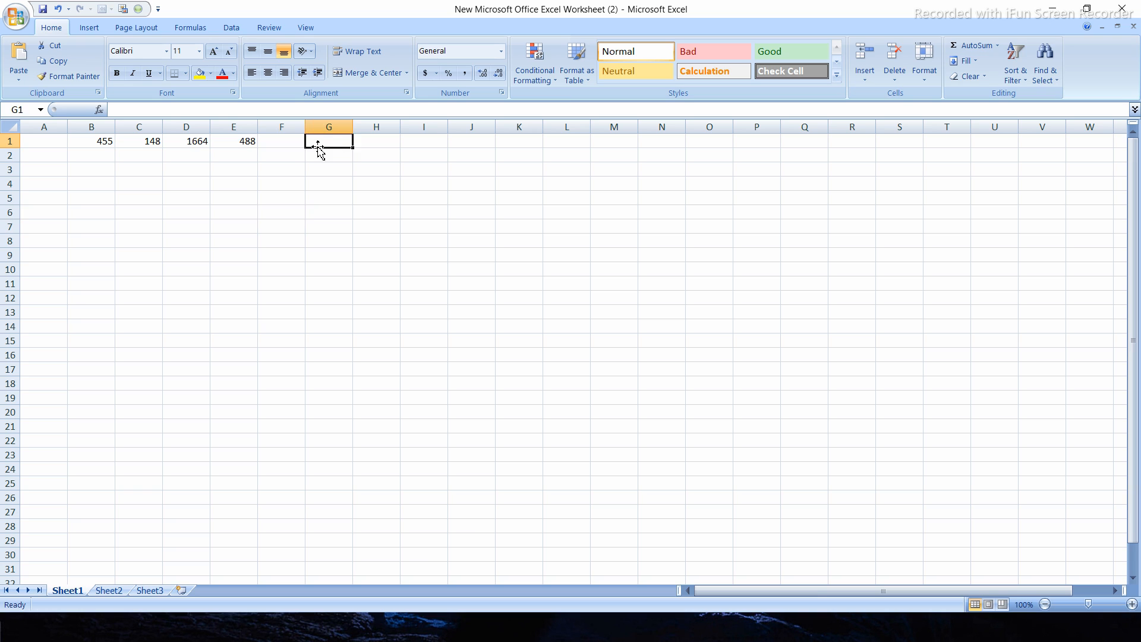
click(293, 141)
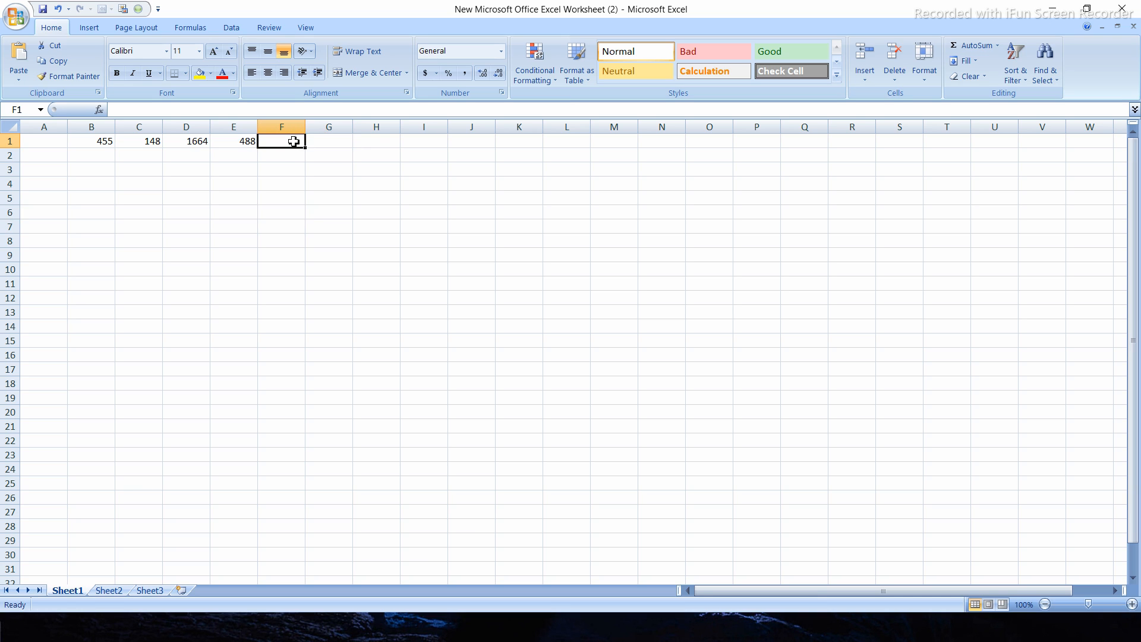
click(318, 155)
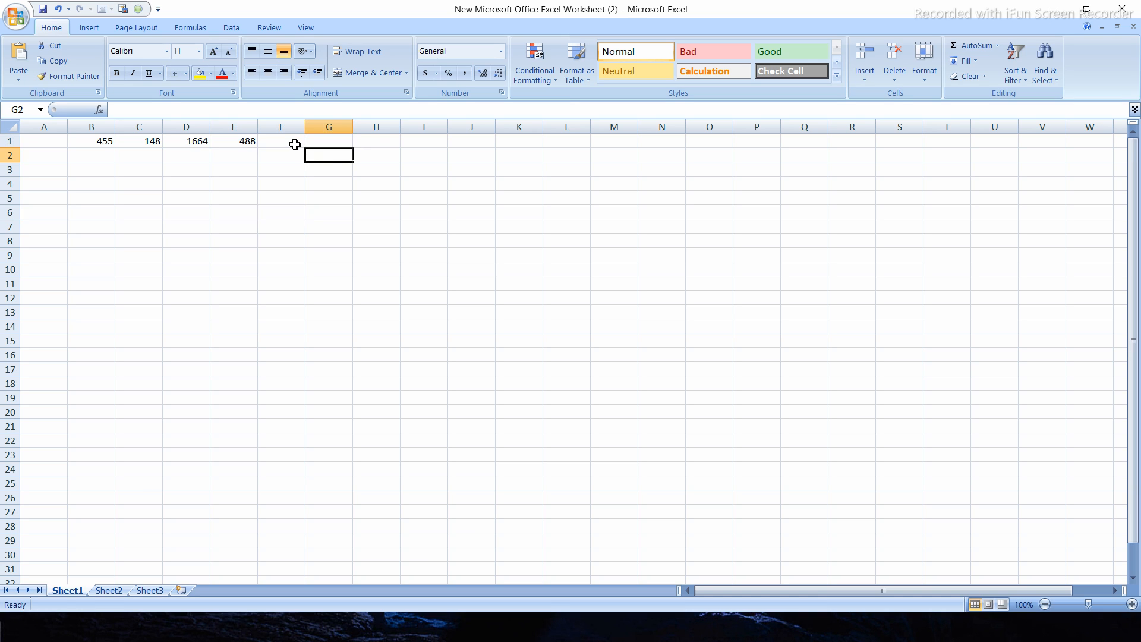
click(297, 143)
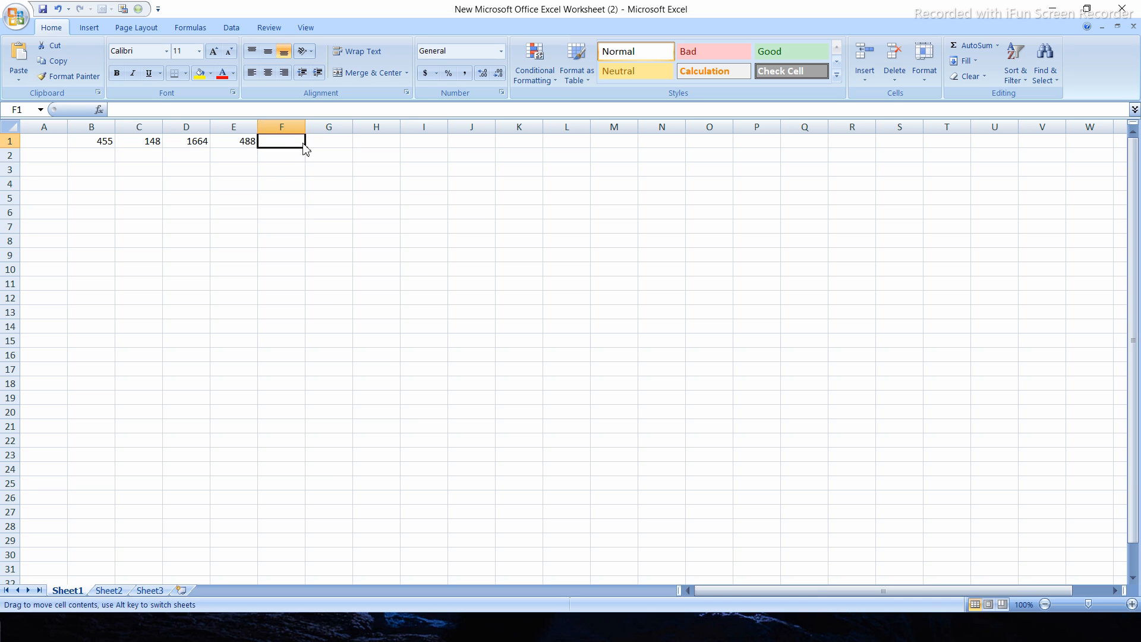
Step: Insert a SUM function in cell F1 that adds the range C1:E1
drag(268, 143, 115, 147)
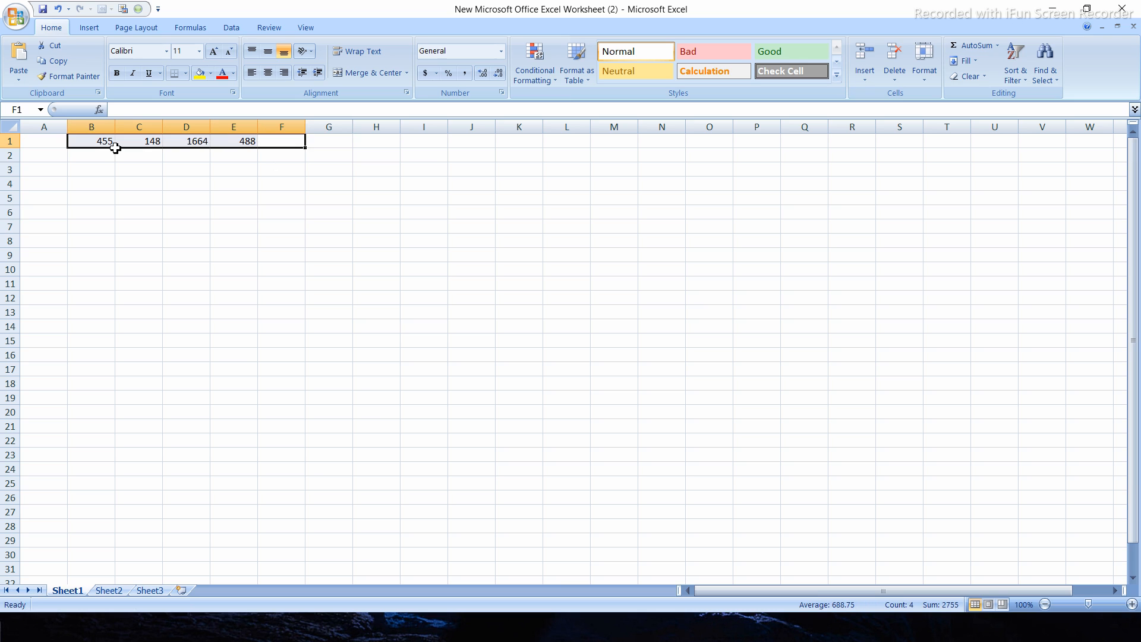
click(102, 114)
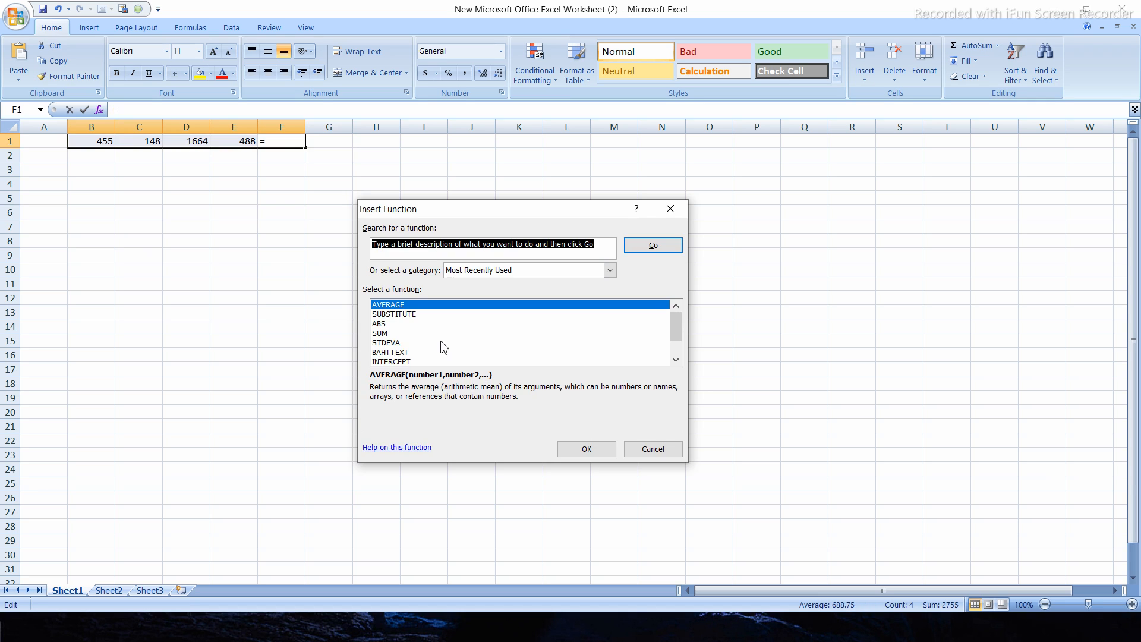
scroll(443, 347, down, 1)
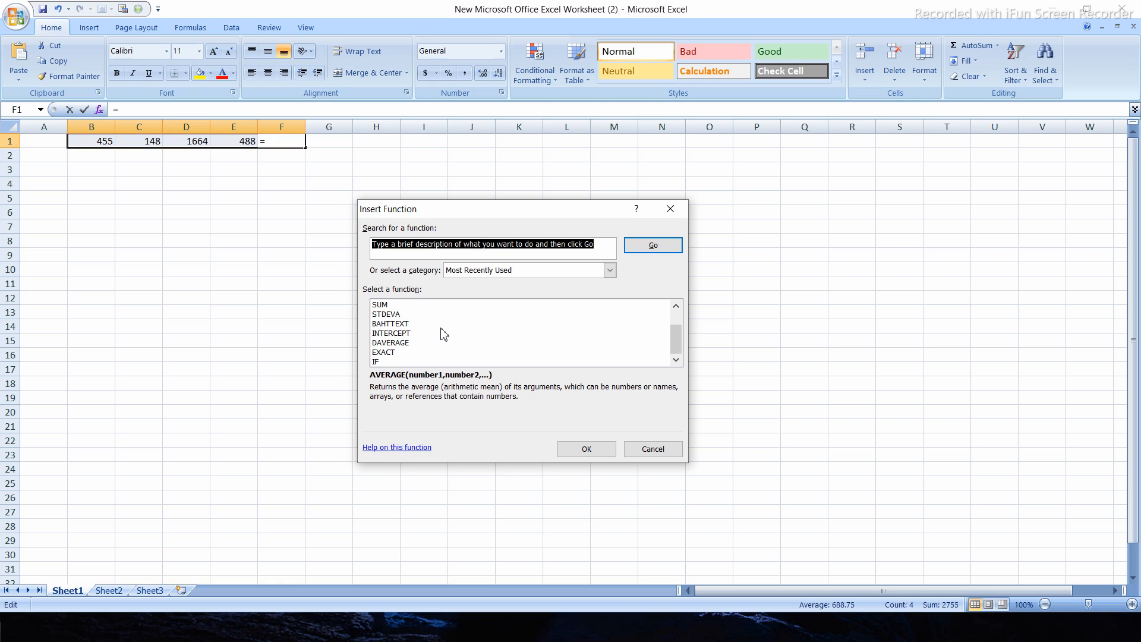
scroll(443, 335, up, 1)
click(385, 324)
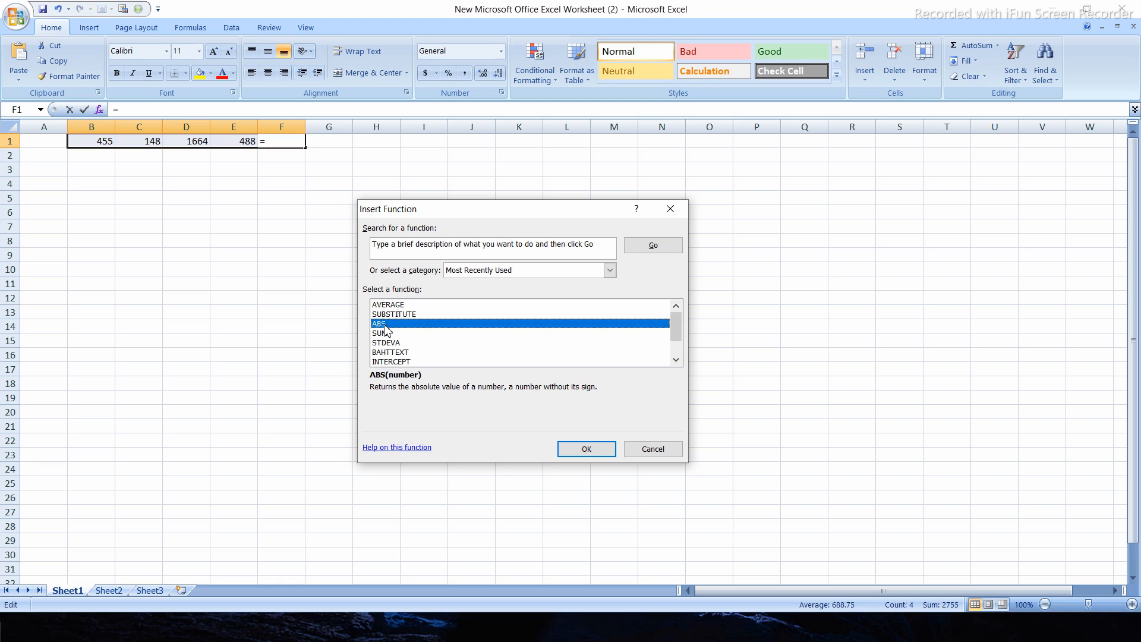
click(406, 335)
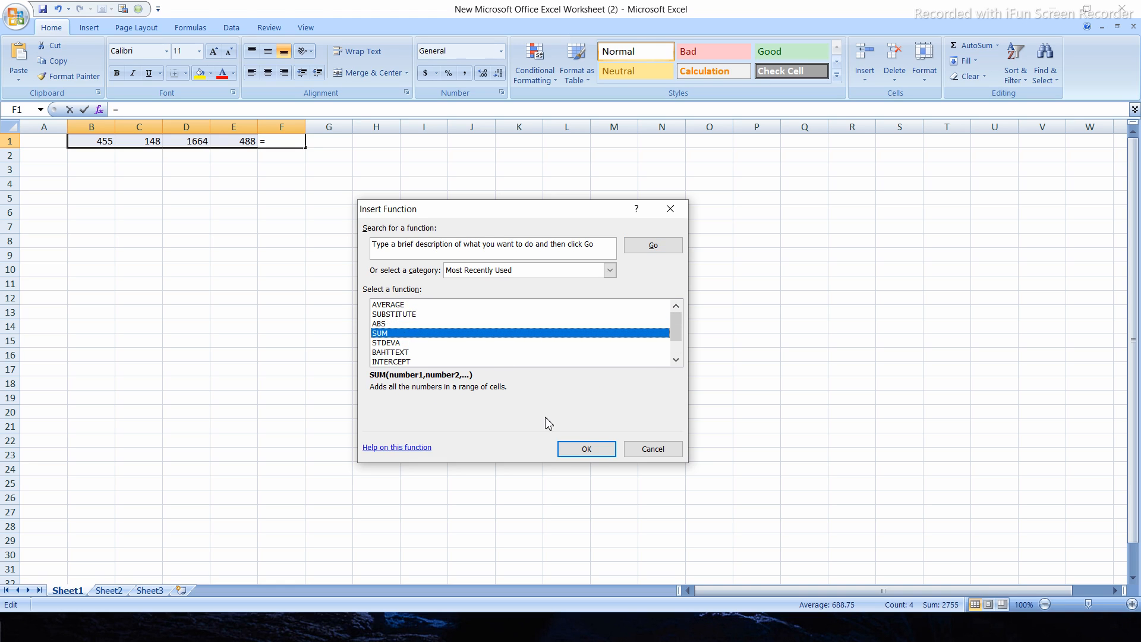
click(584, 450)
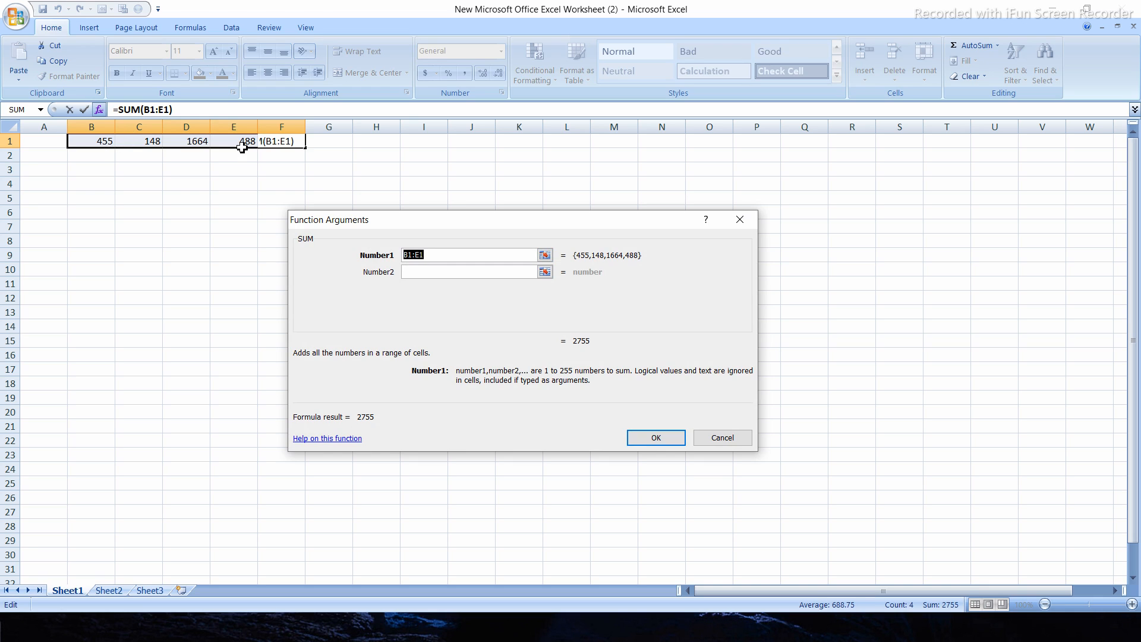
drag(246, 145, 162, 147)
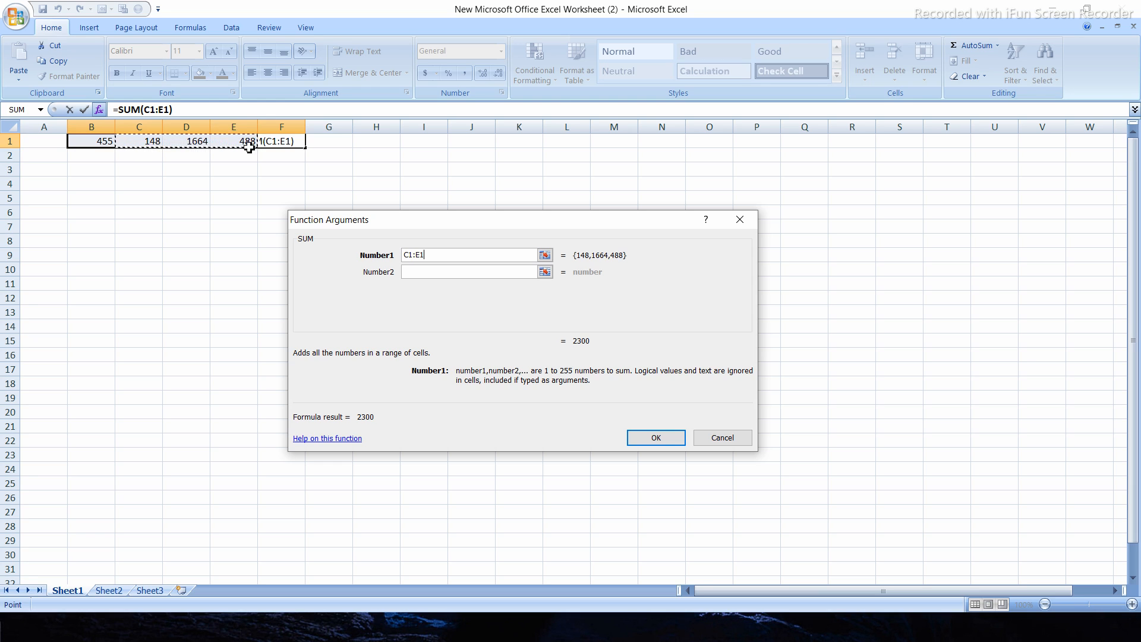
click(654, 439)
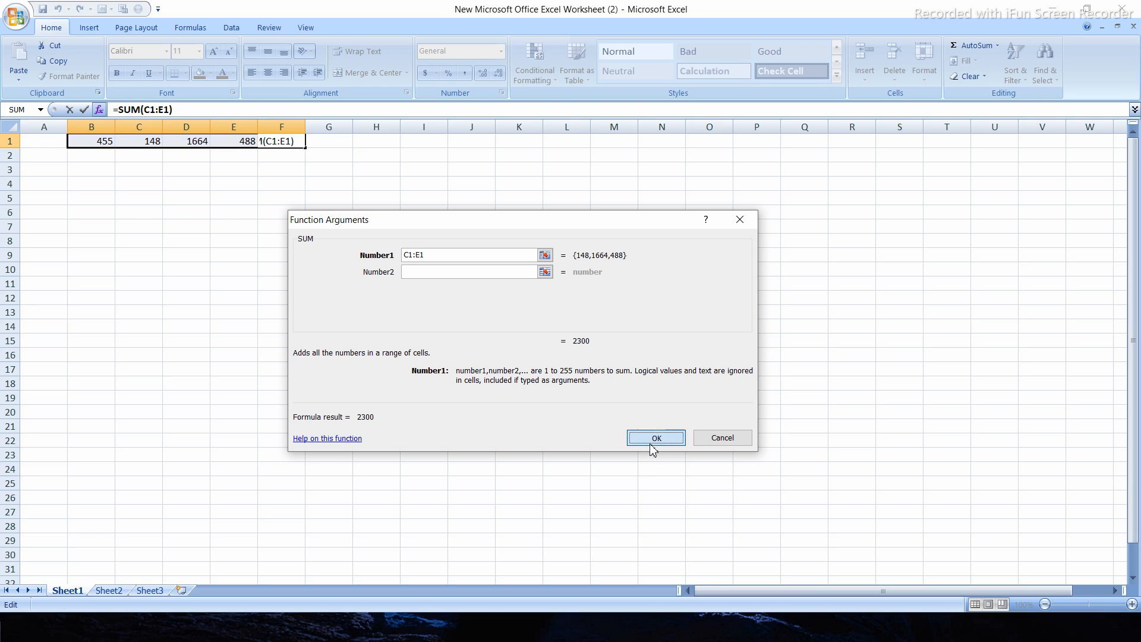
click(311, 213)
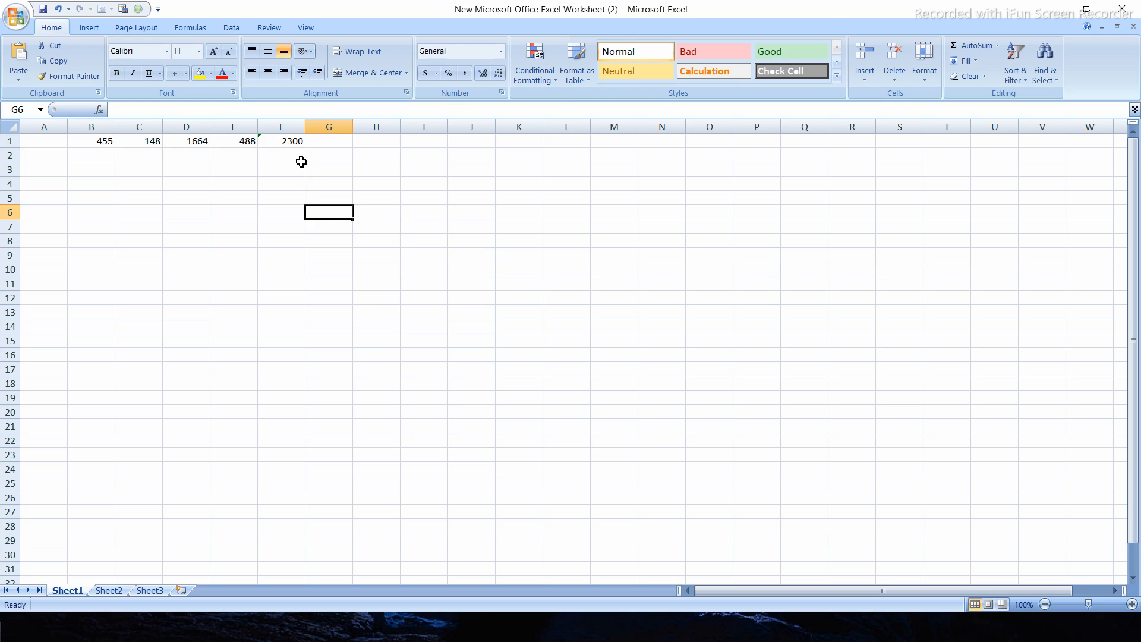
Step: Clear the SUM formula from cell F1
click(290, 142)
click(239, 181)
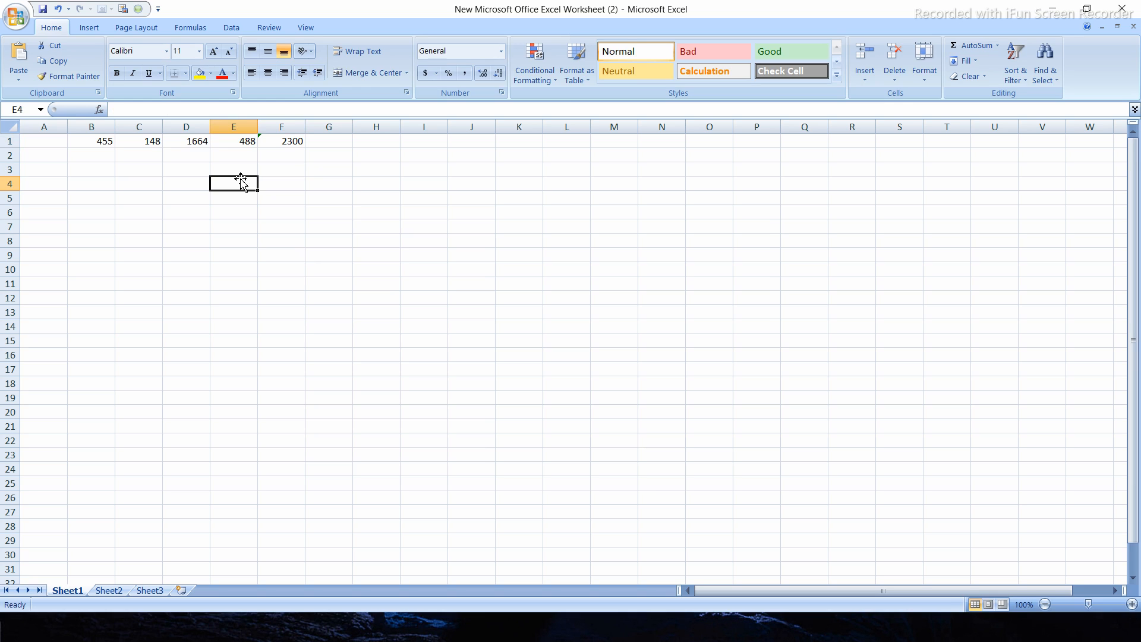
click(296, 147)
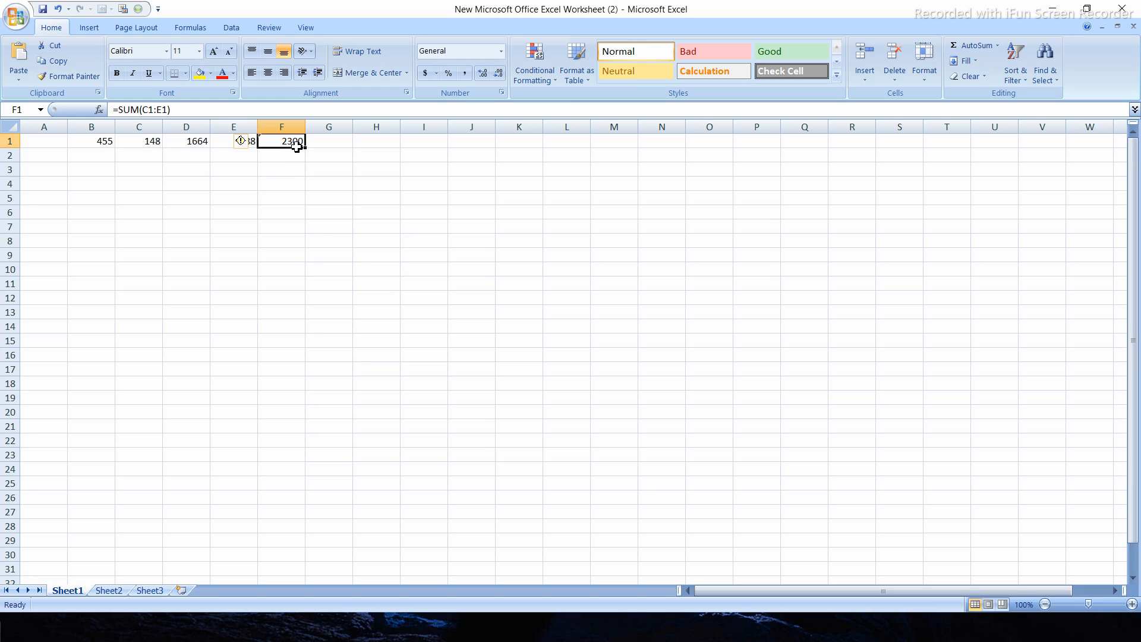
key(BackSpace)
click(394, 175)
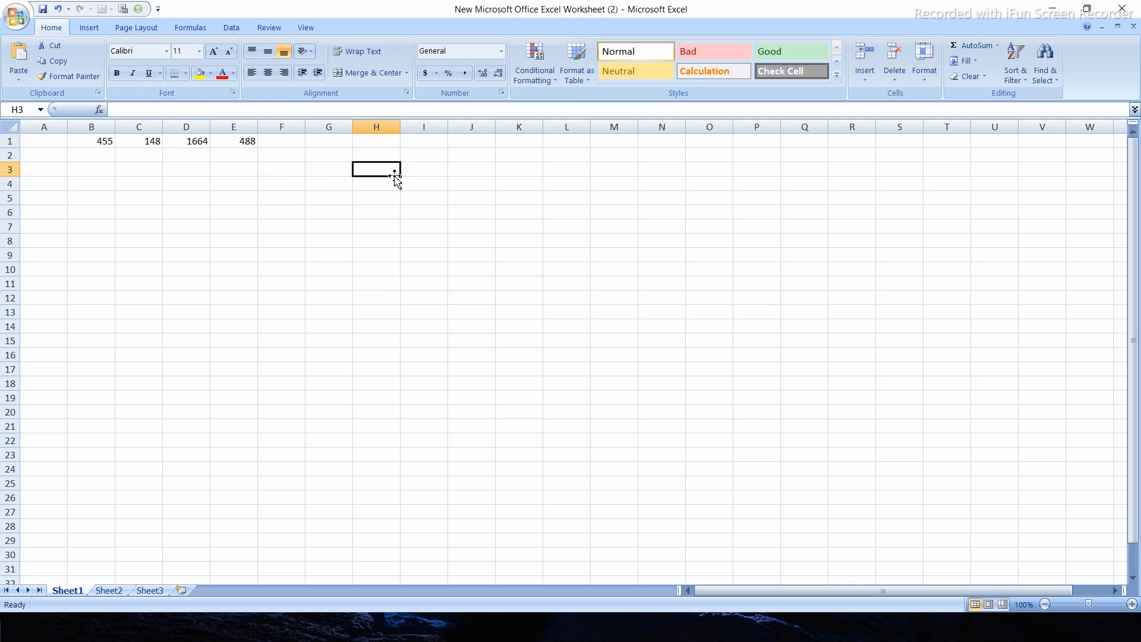
Step: Insert an AVERAGE function in cell F1 for the range B1:E1
drag(287, 142, 110, 143)
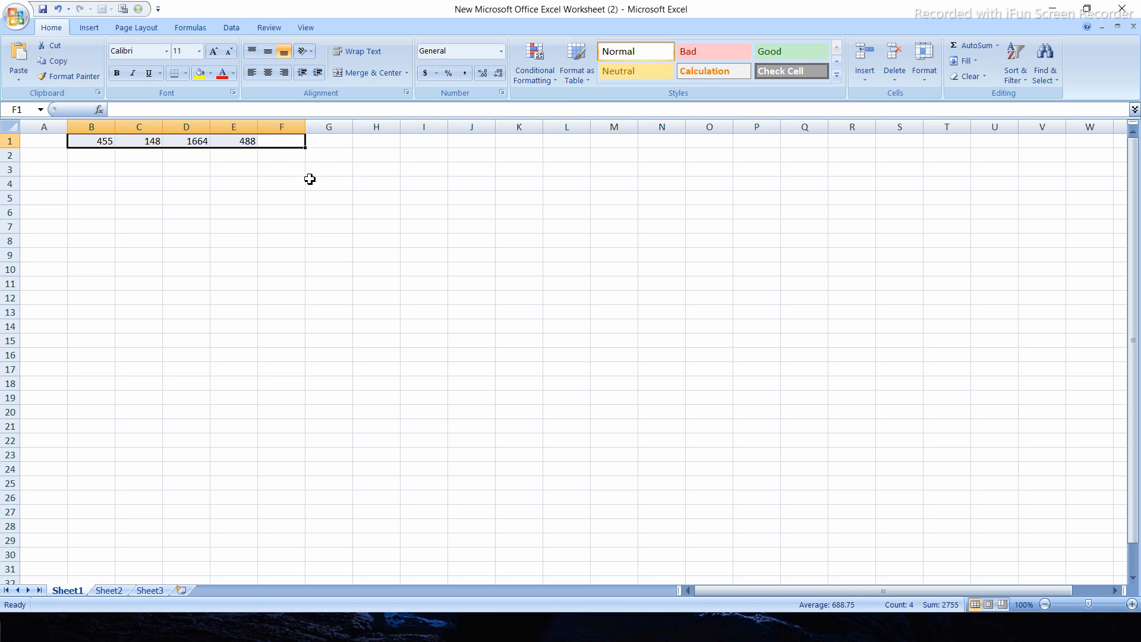
click(99, 110)
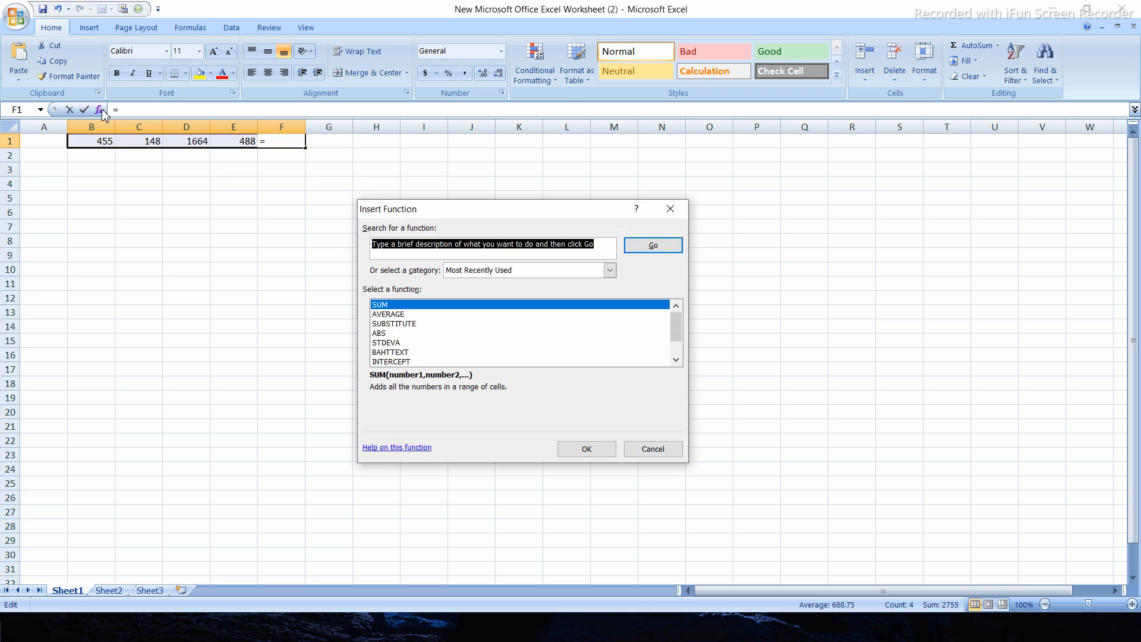
click(410, 314)
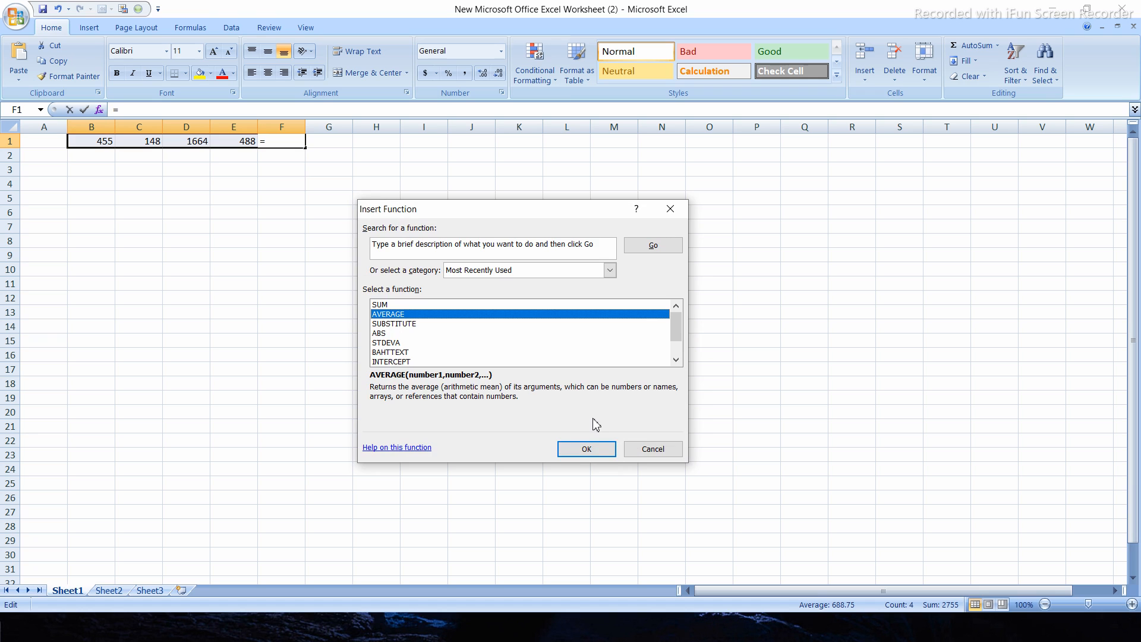
click(583, 452)
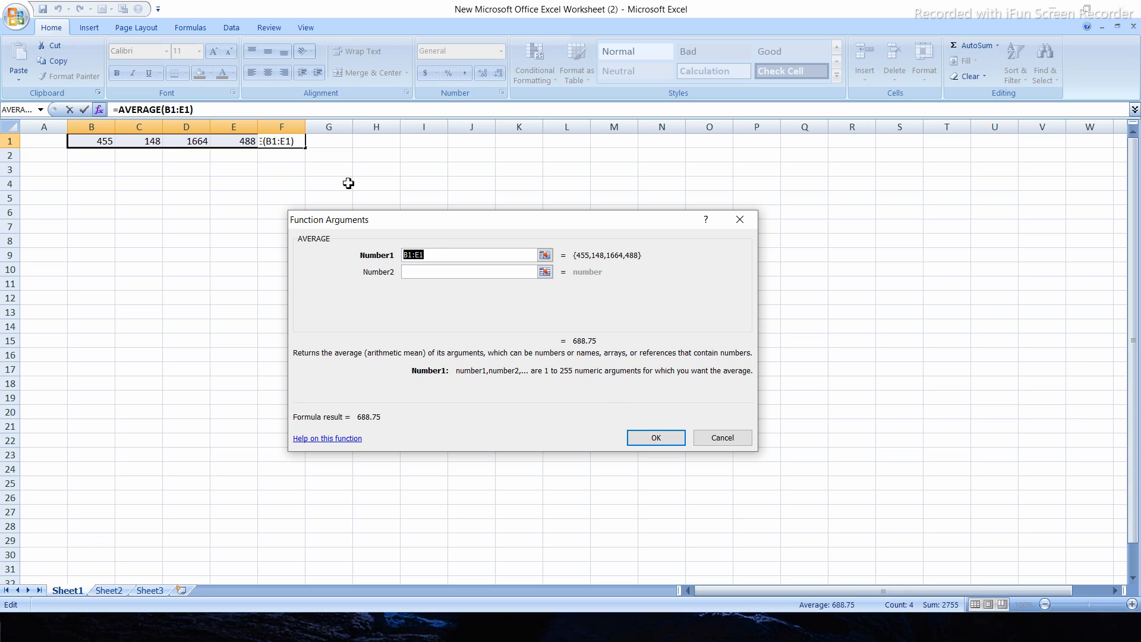
click(247, 143)
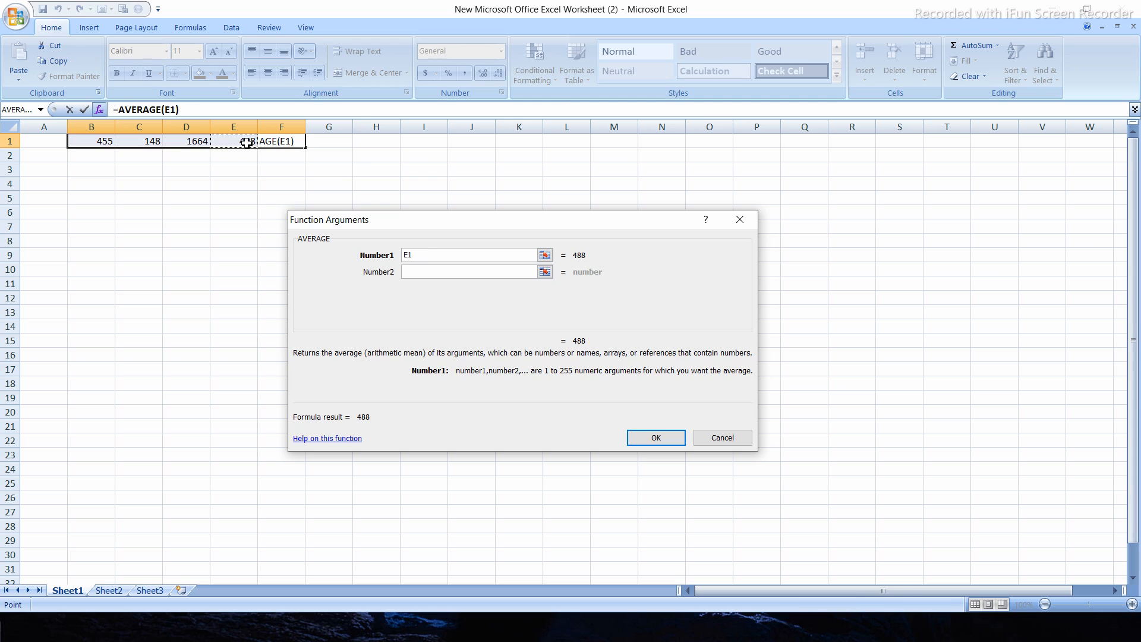
click(154, 144)
ctrl+click(239, 142)
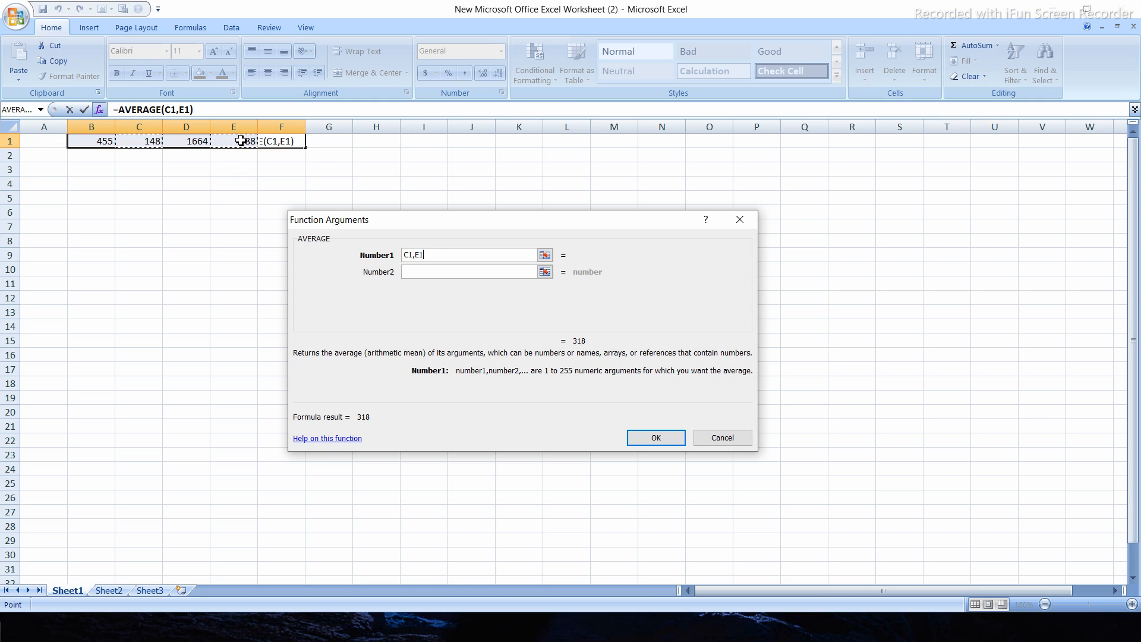
drag(241, 141, 93, 140)
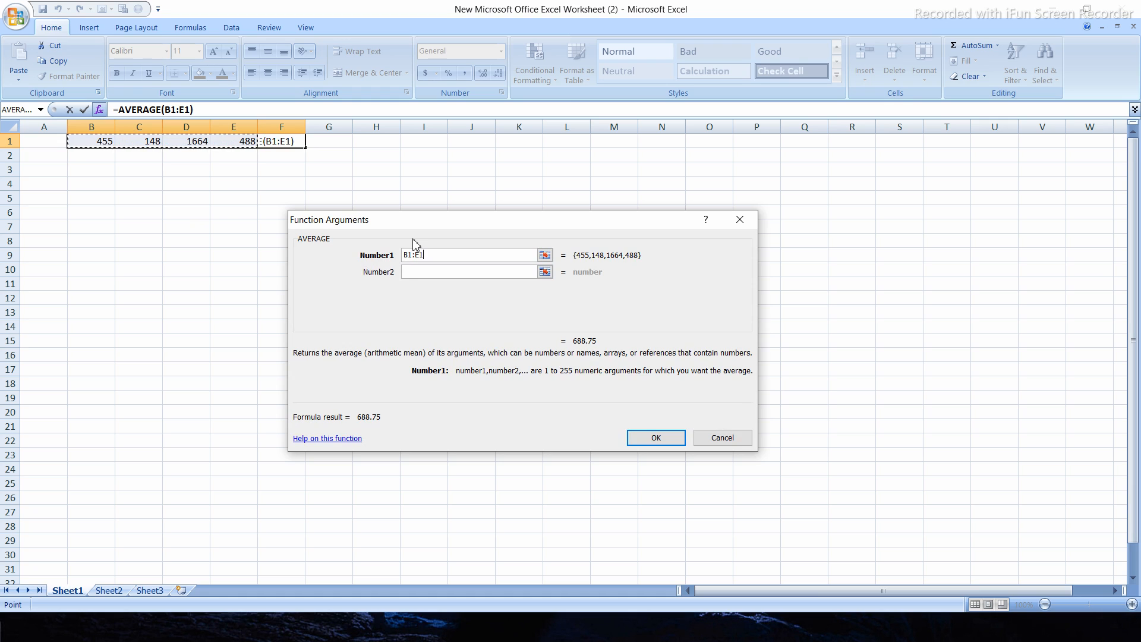
click(656, 438)
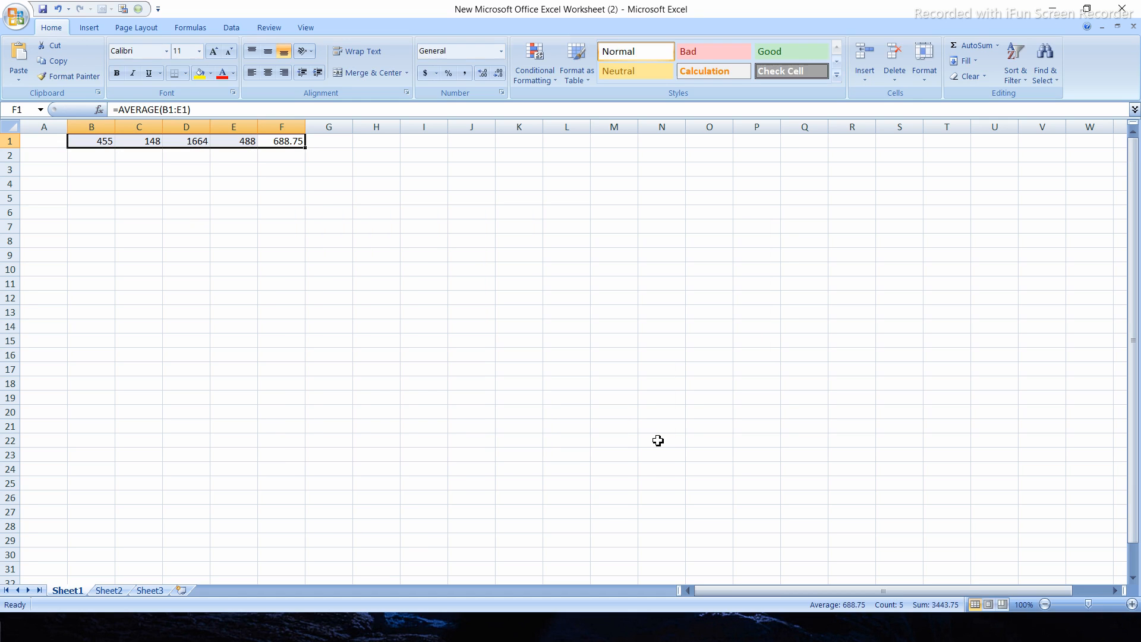
click(317, 196)
Step: Review the arguments of the AVERAGE formula in cell F1 and delete the formula
click(293, 147)
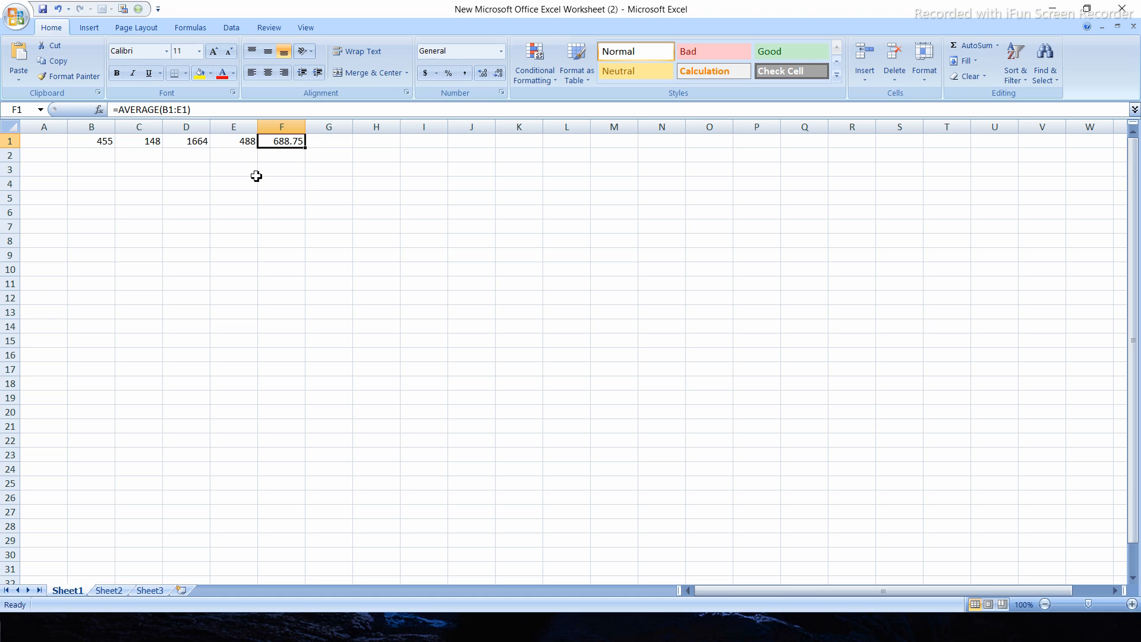
click(99, 110)
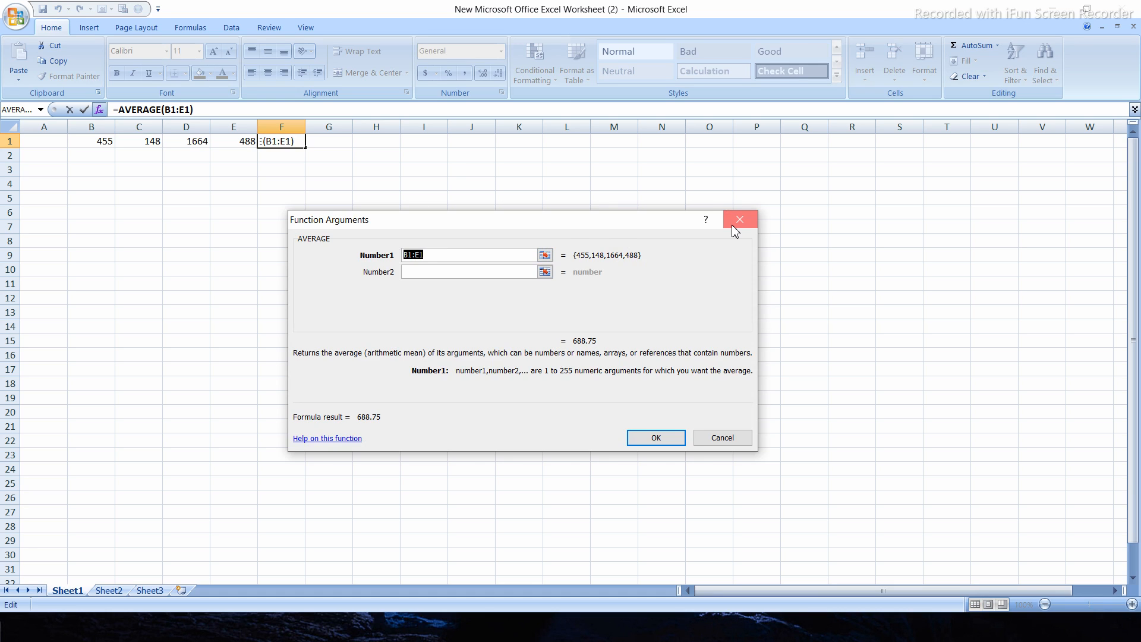
key(Return)
key(BackSpace)
key(Return)
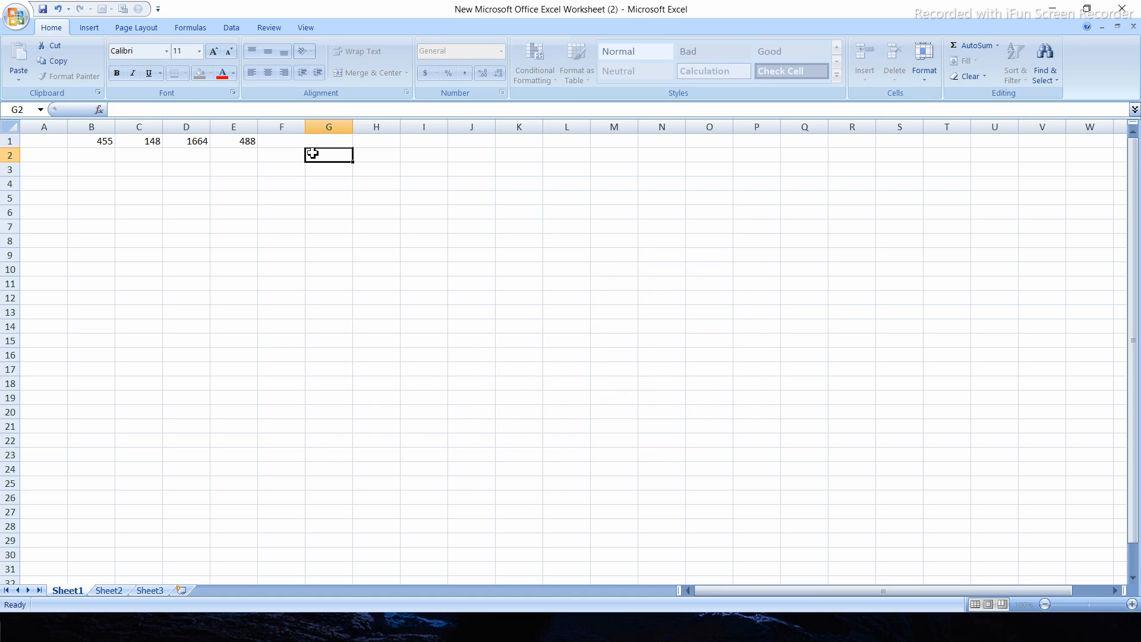
Step: Select cells C1 through F1, start inserting a function in F1 and look through the available function categories
click(272, 138)
drag(298, 140, 128, 145)
click(98, 110)
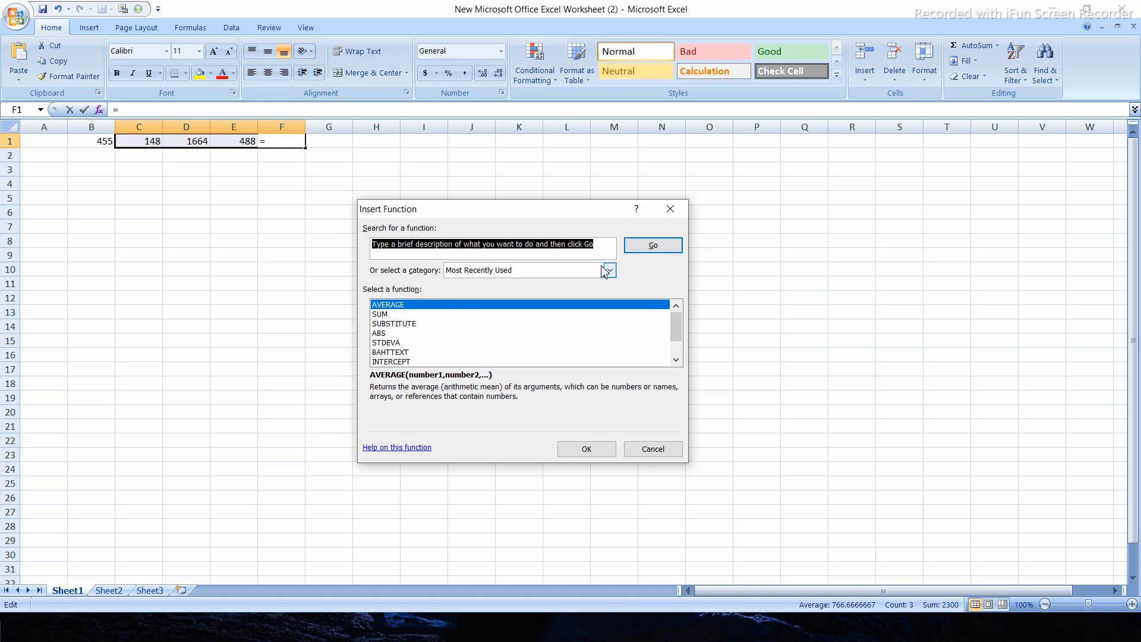
click(607, 270)
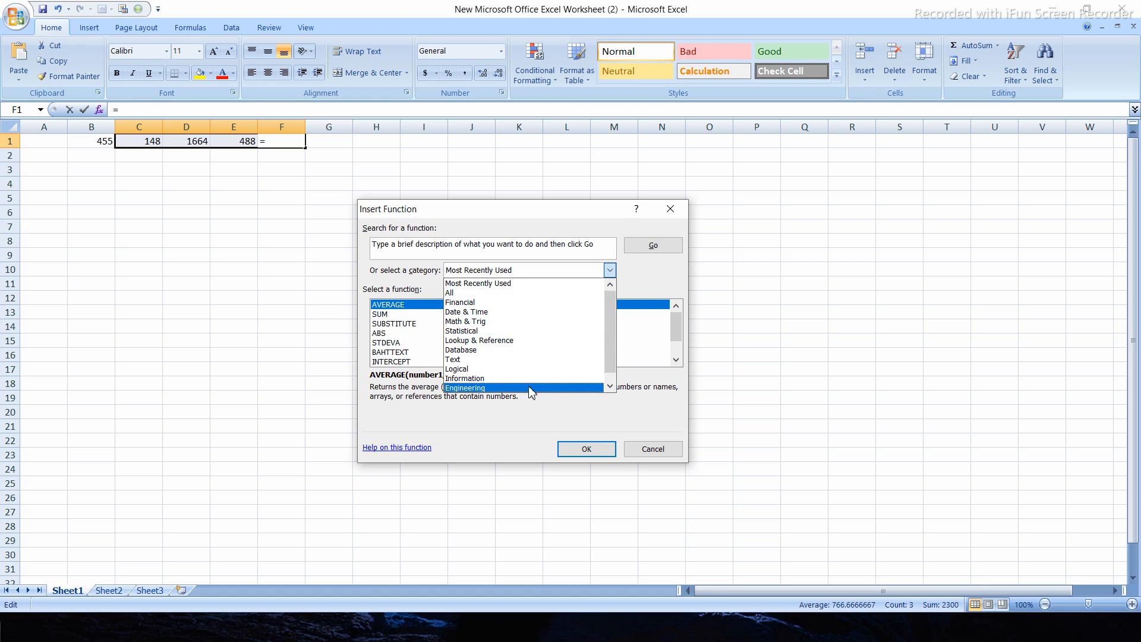
drag(614, 345, 612, 400)
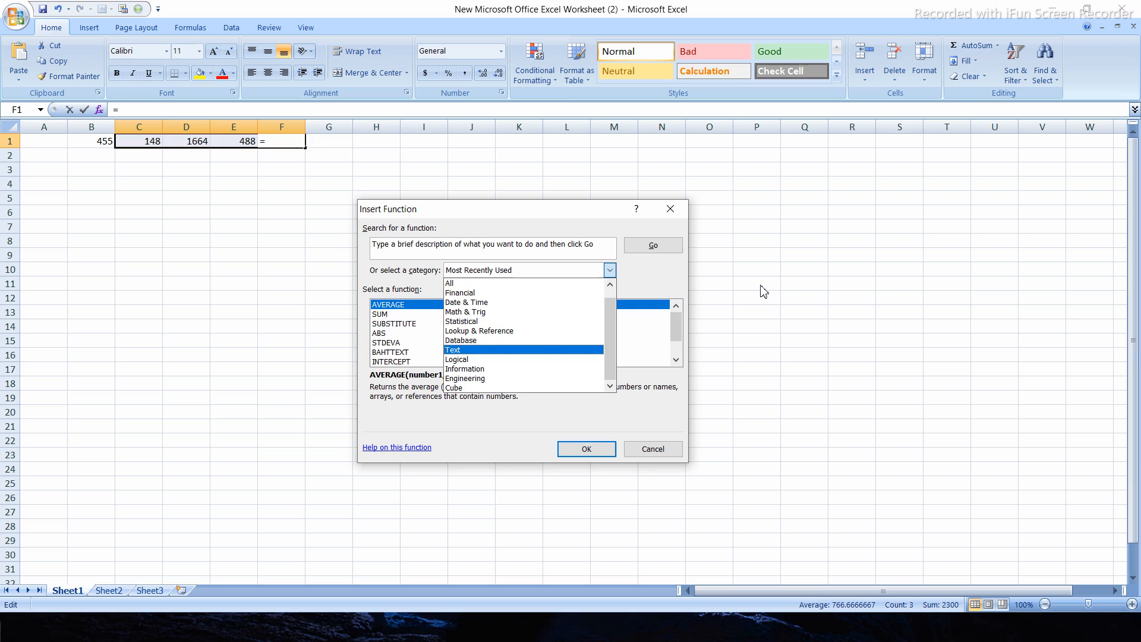
click(652, 277)
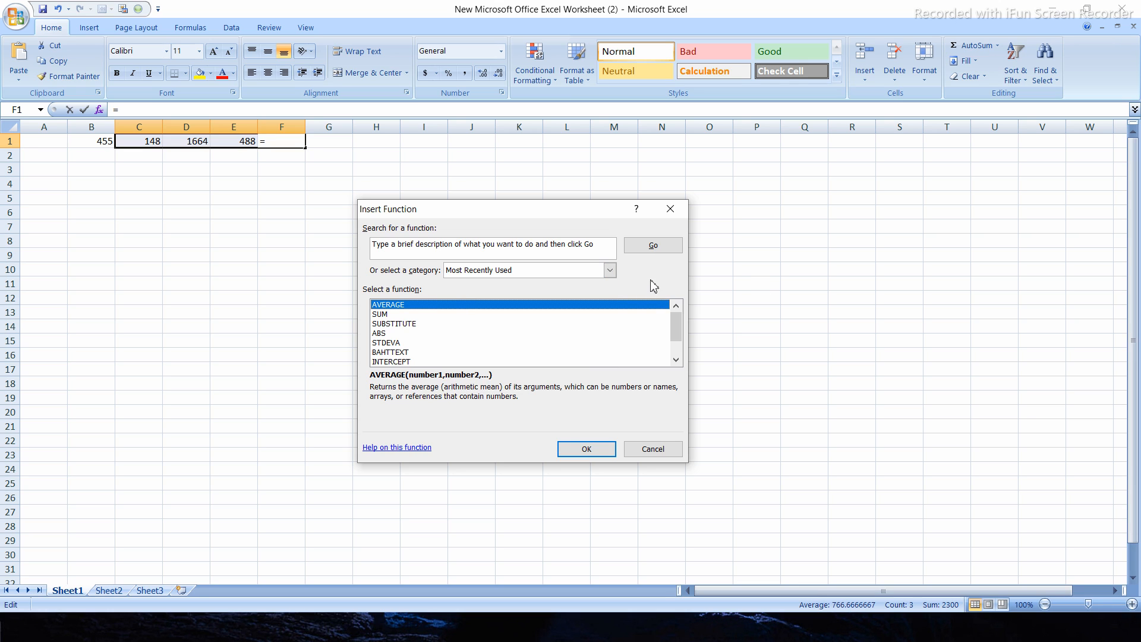
Step: Close the Insert Function dialog without inserting a function
click(423, 253)
click(669, 209)
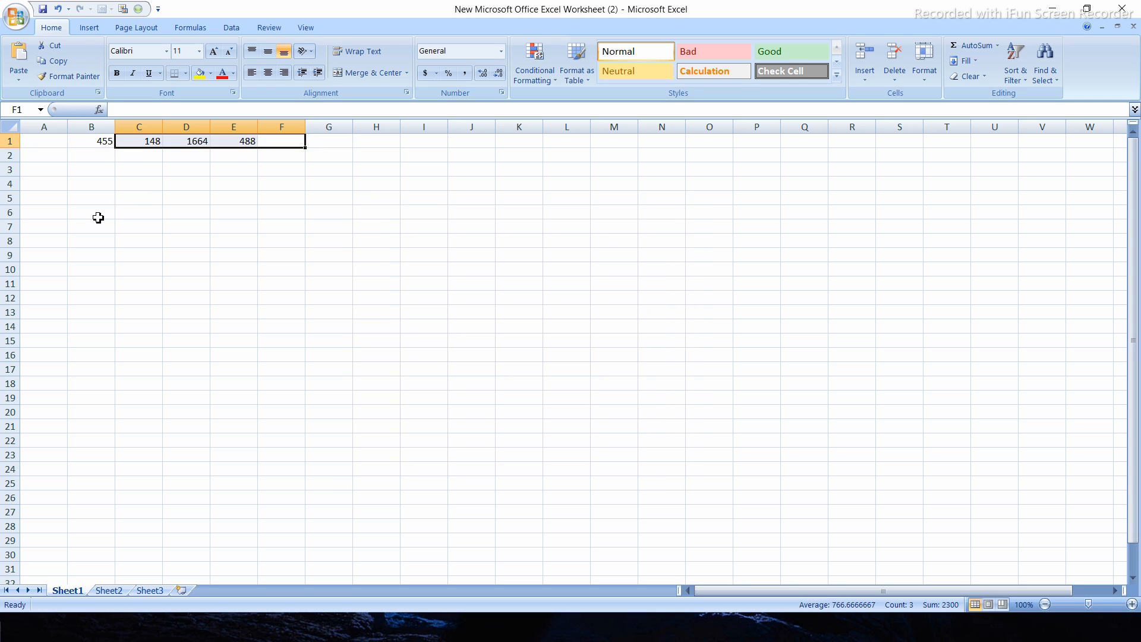
Step: Enter the numbers 6564, 25548, 365 and 448 in cells B2 through E2
click(107, 158)
text(6564)
key(Tab)
text(25548)
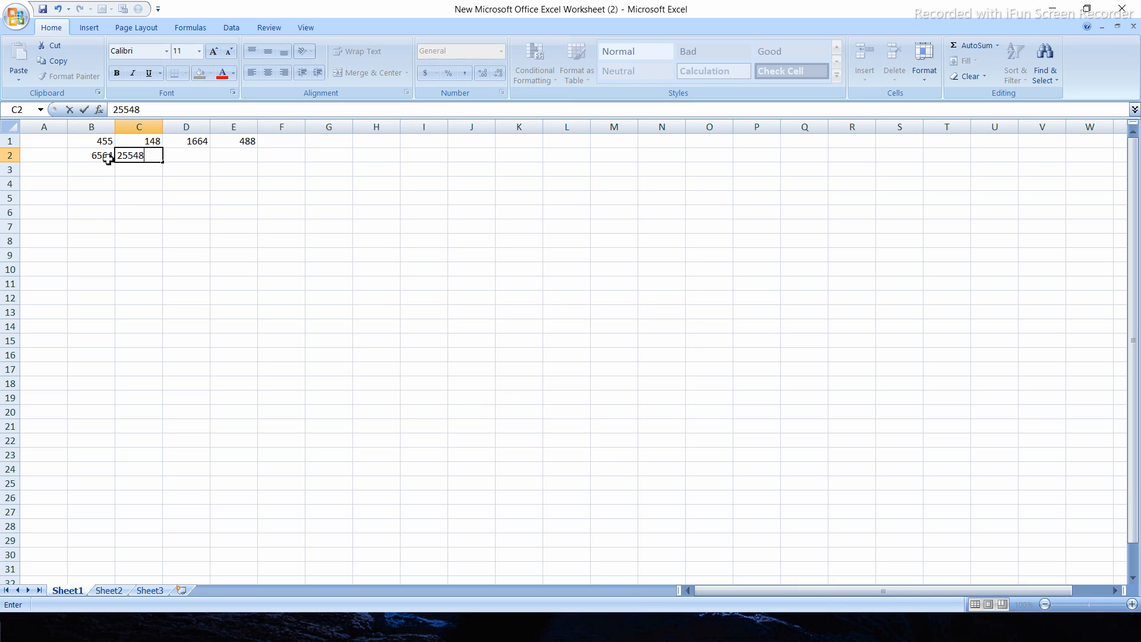
key(Tab)
text(365)
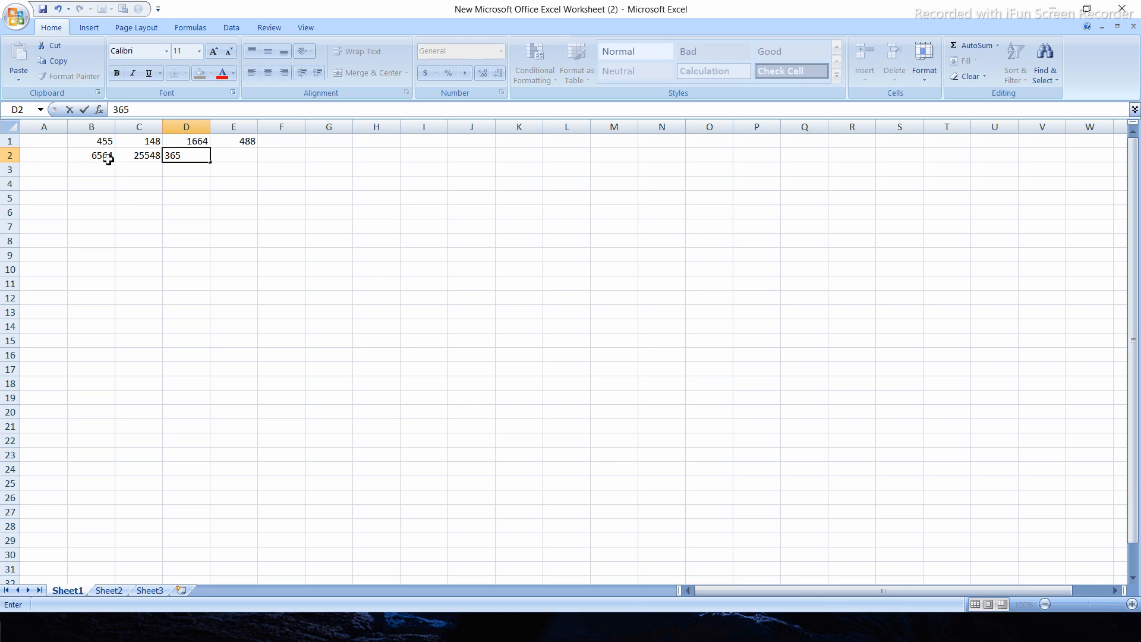
key(Tab)
text(448)
key(Tab)
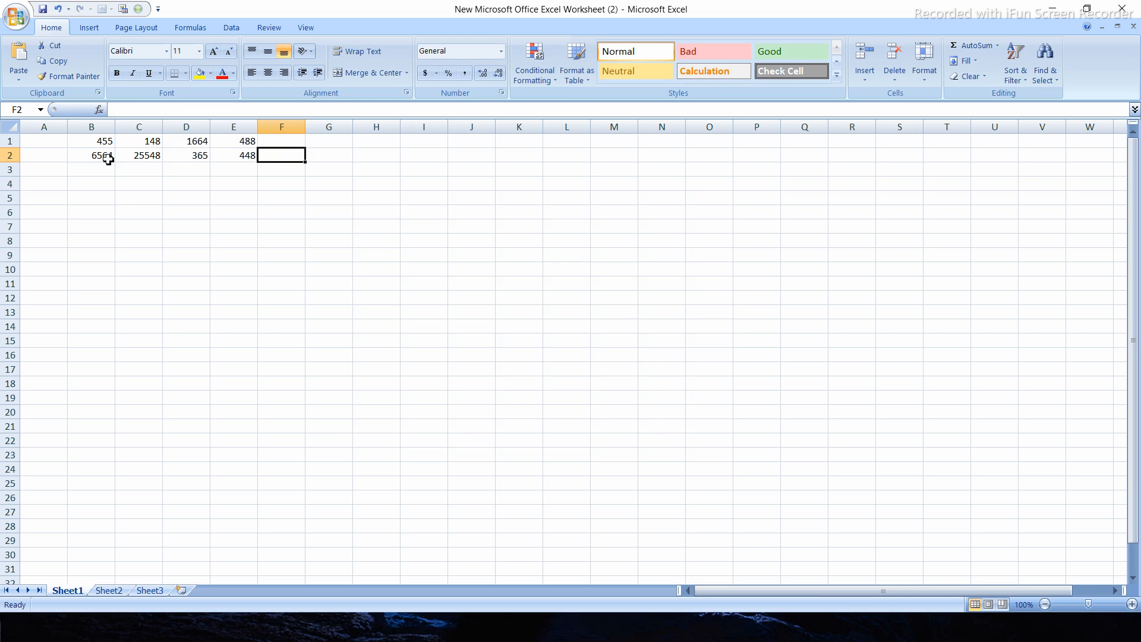
Step: Enter the numbers 54669, 2145, 365 and 2556 in cells B3 through E3
click(99, 173)
text(54669)
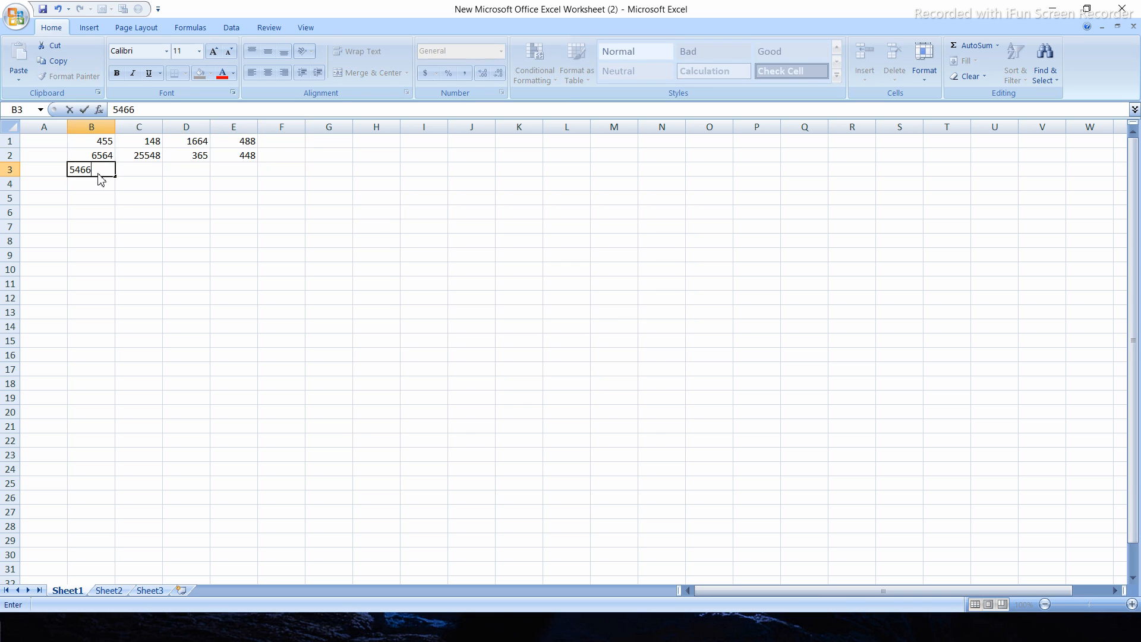
key(Tab)
text(2145)
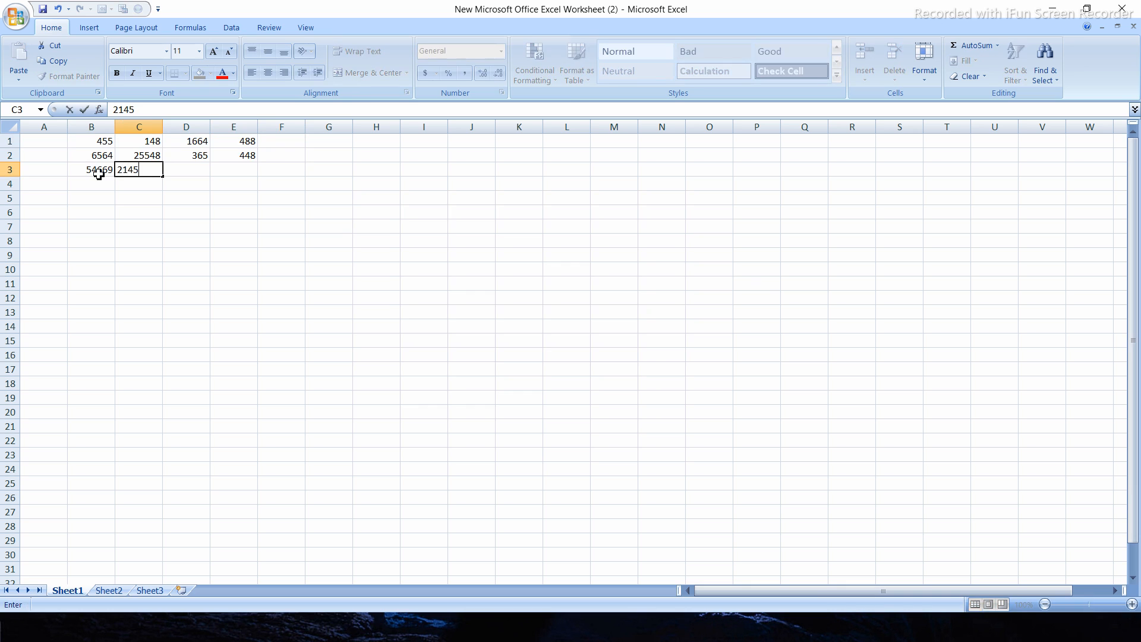
key(Tab)
text(365)
key(Tab)
text(2556)
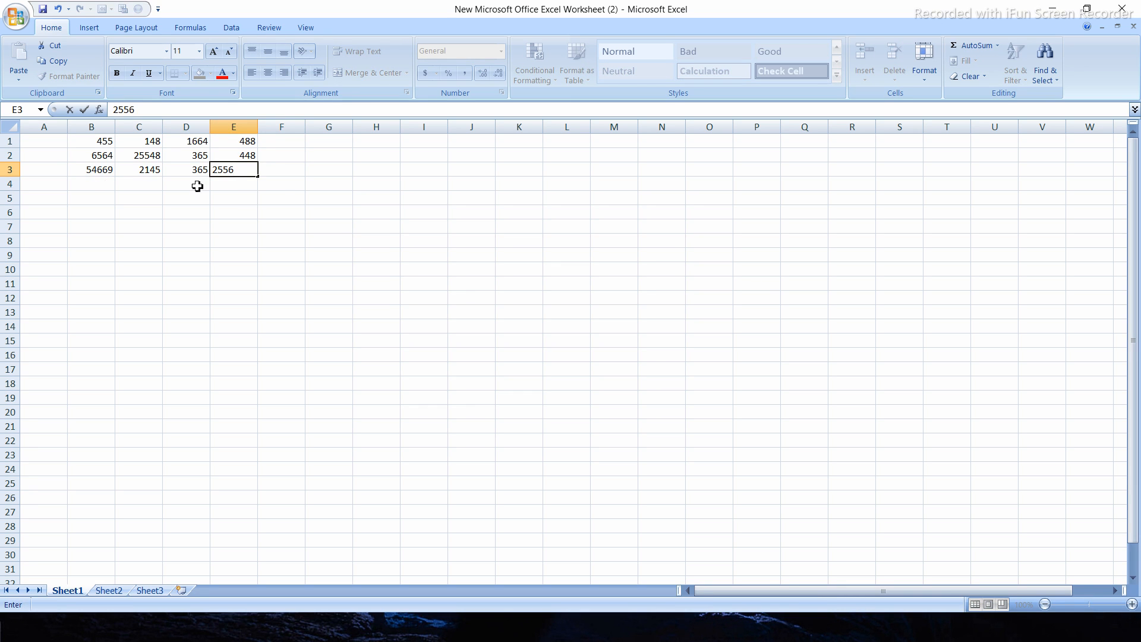
click(283, 202)
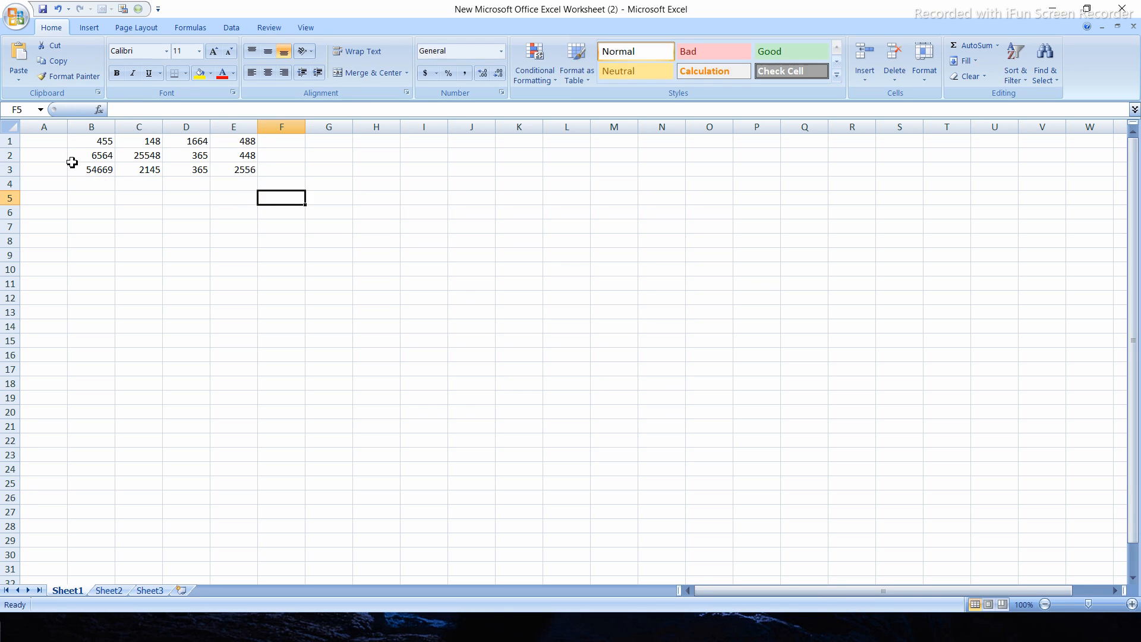
Step: Move the number block B1:E3 down two rows so that it starts in cell B3
drag(89, 141, 240, 169)
key(ctrl+c)
click(100, 171)
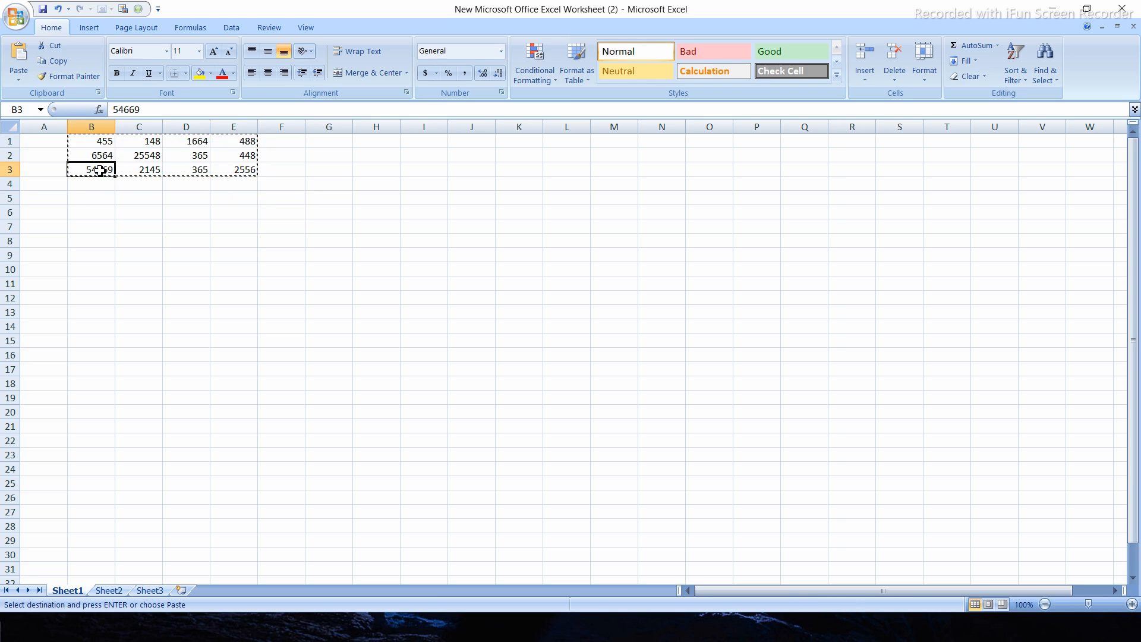
key(ctrl+v)
click(425, 297)
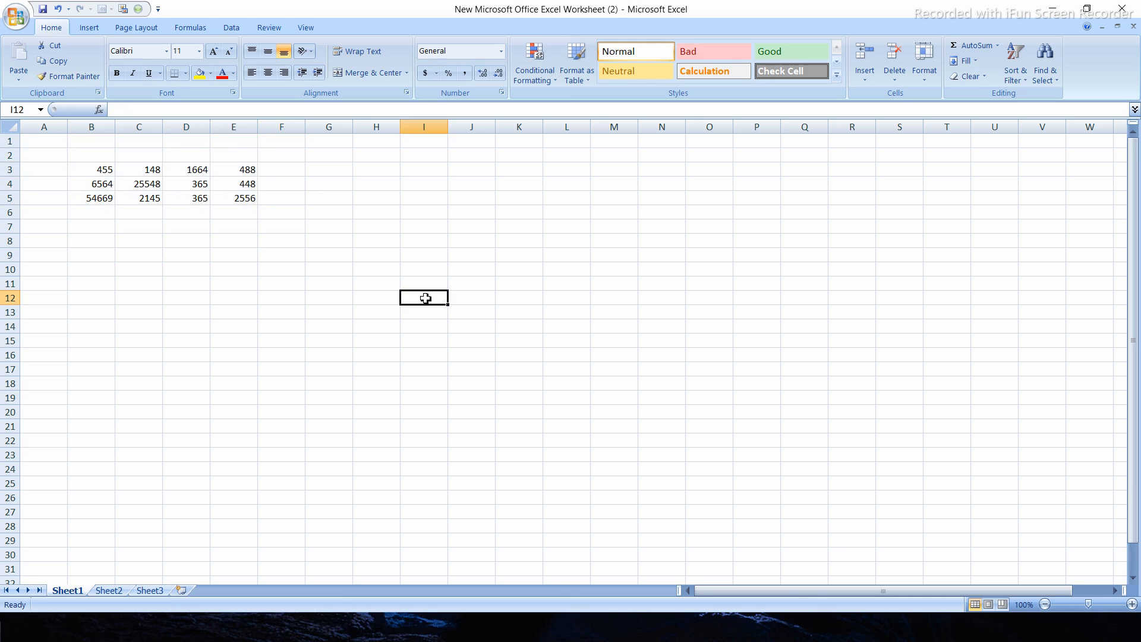
Step: Write the percentage formula A-B/A*100 as plain text in cell H3
click(301, 181)
click(298, 171)
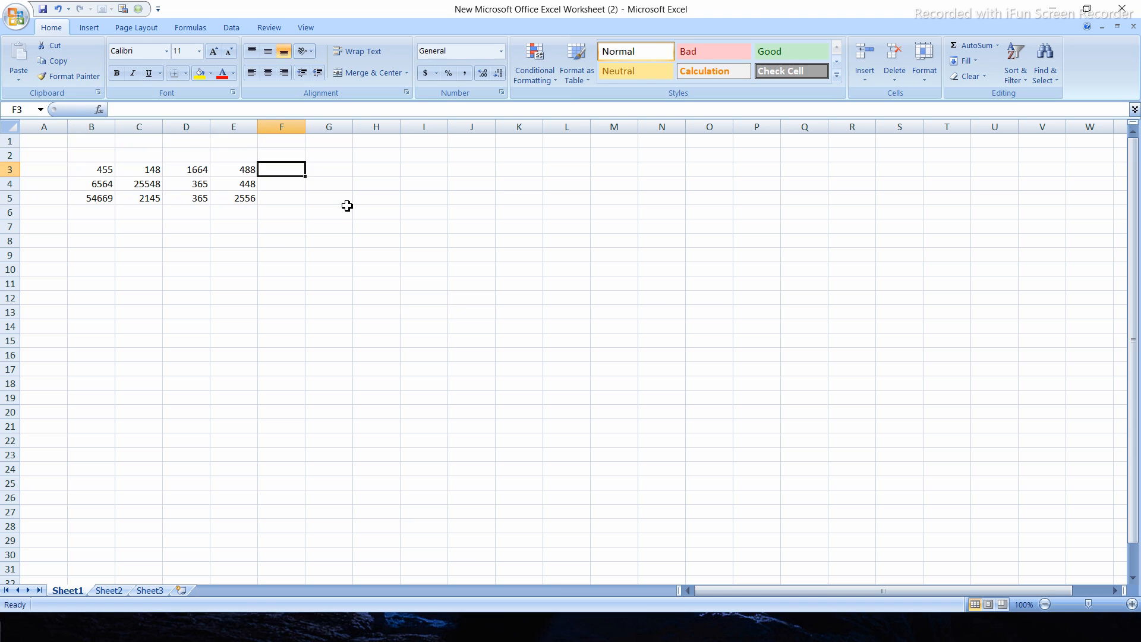
double_click(389, 170)
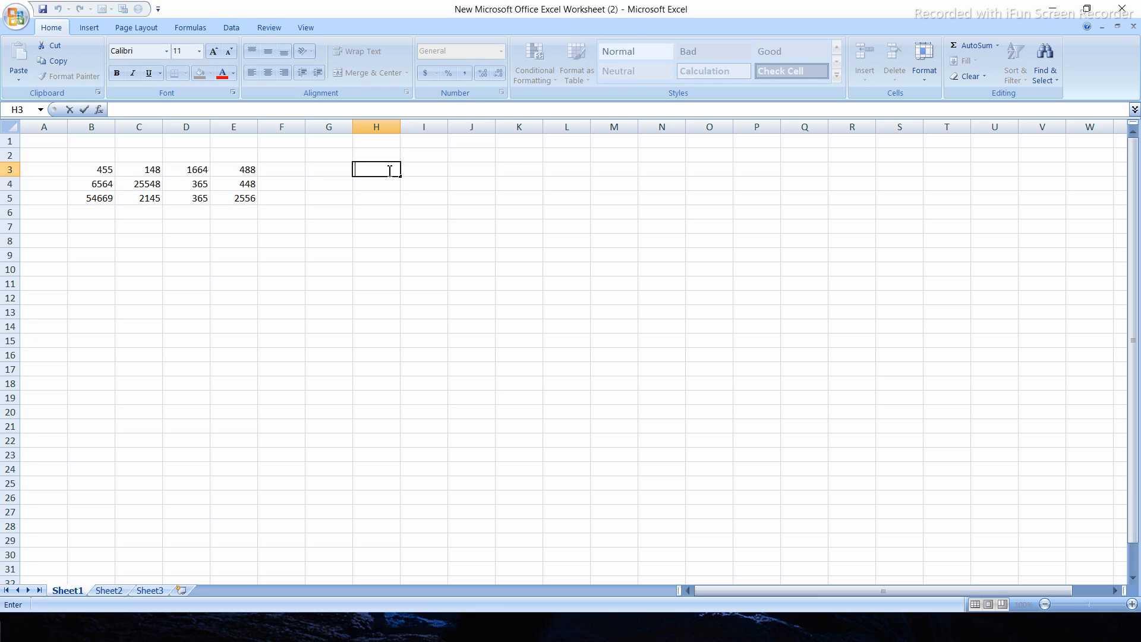
text(A-B/A8)
key(BackSpace)
text(*100)
click(517, 226)
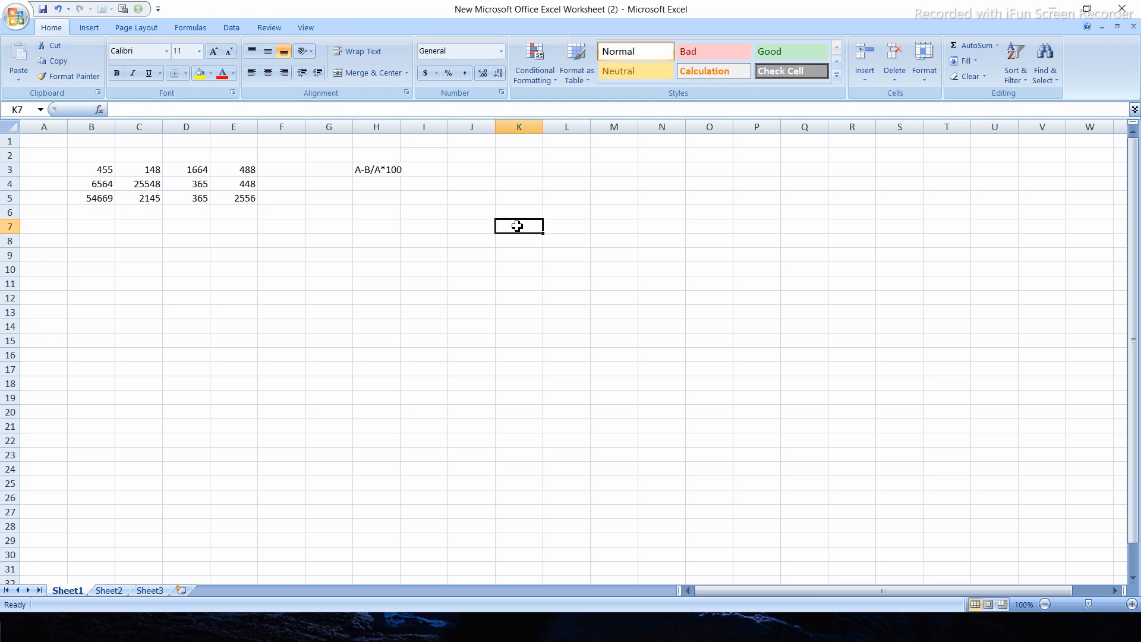
Step: Delete the formula text from cell H3
click(386, 172)
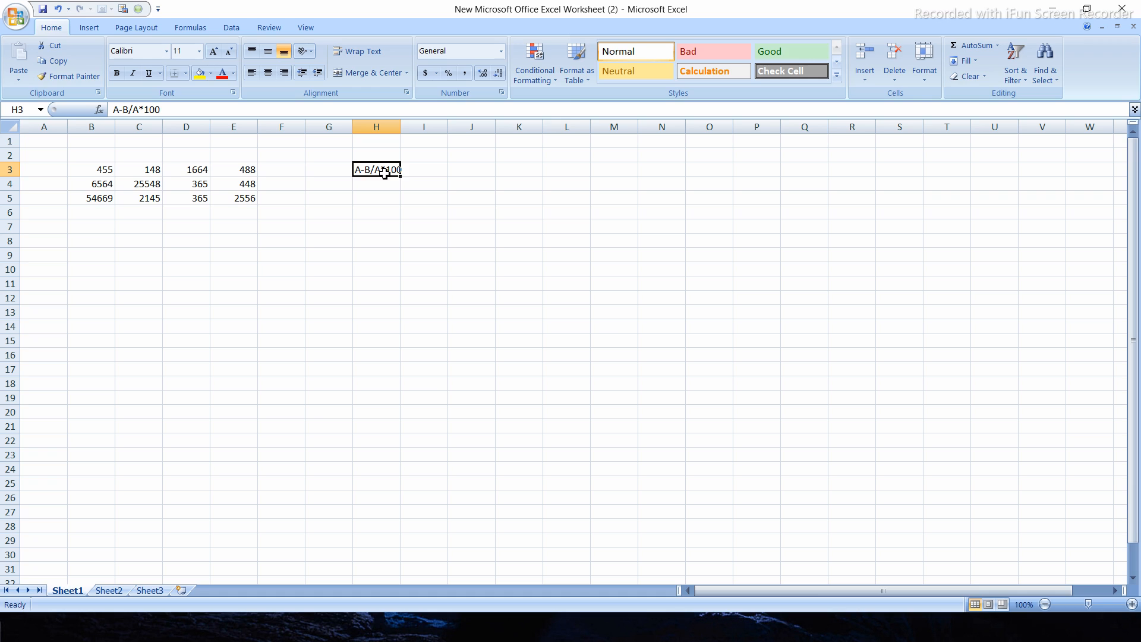
key(BackSpace)
click(376, 246)
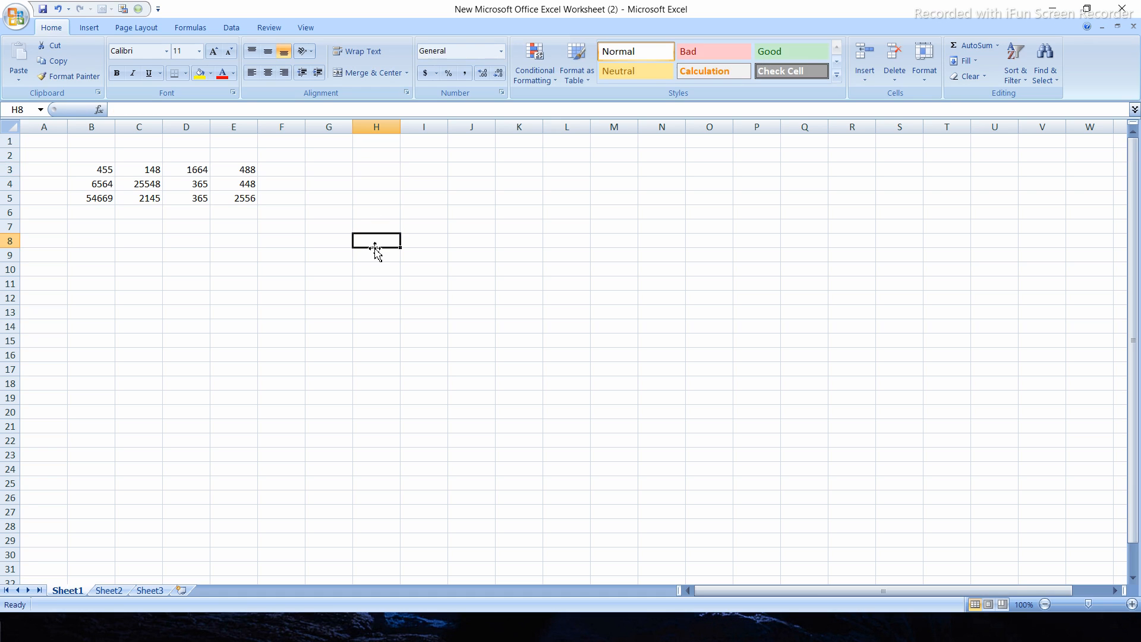
click(293, 172)
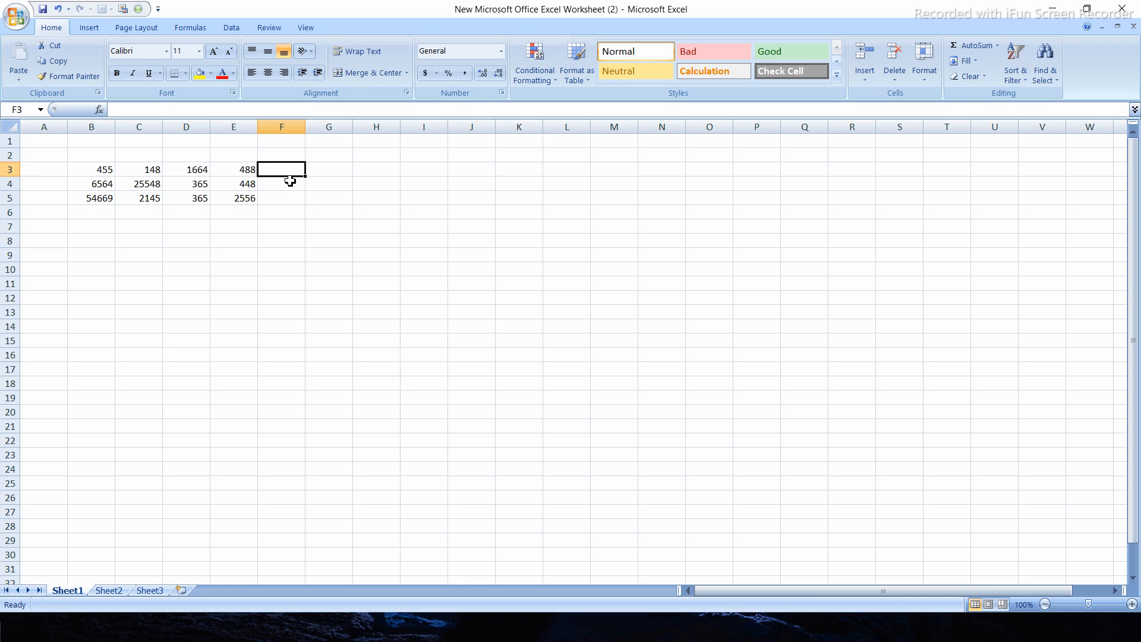
Step: Add the column headings A, B, C and D in cells B2 through E2 above the numbers
click(109, 158)
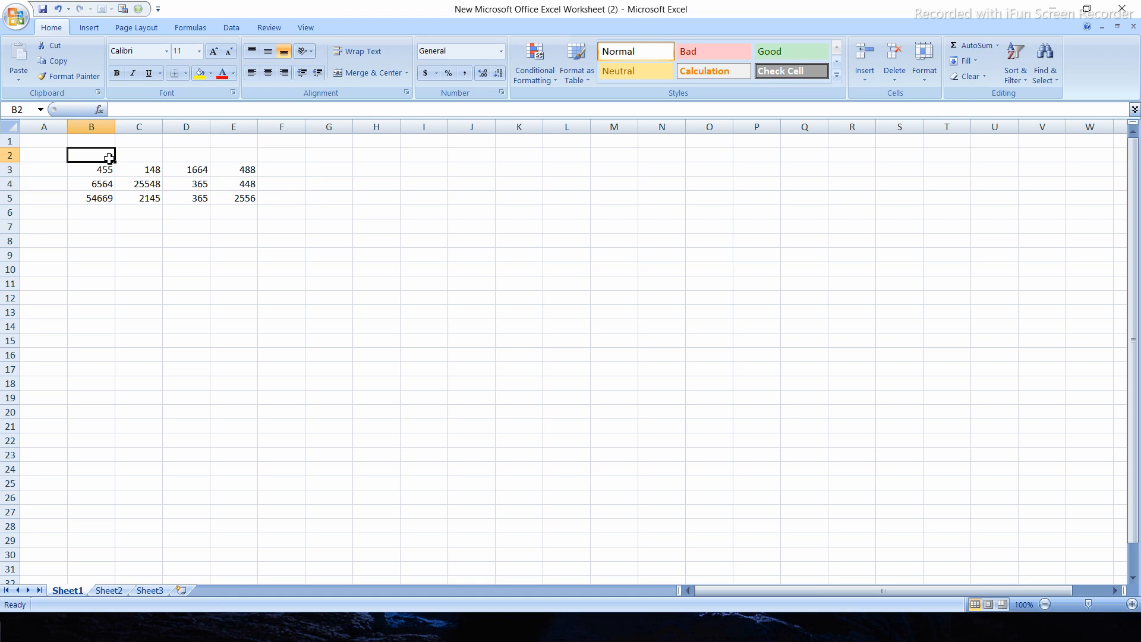
text(a)
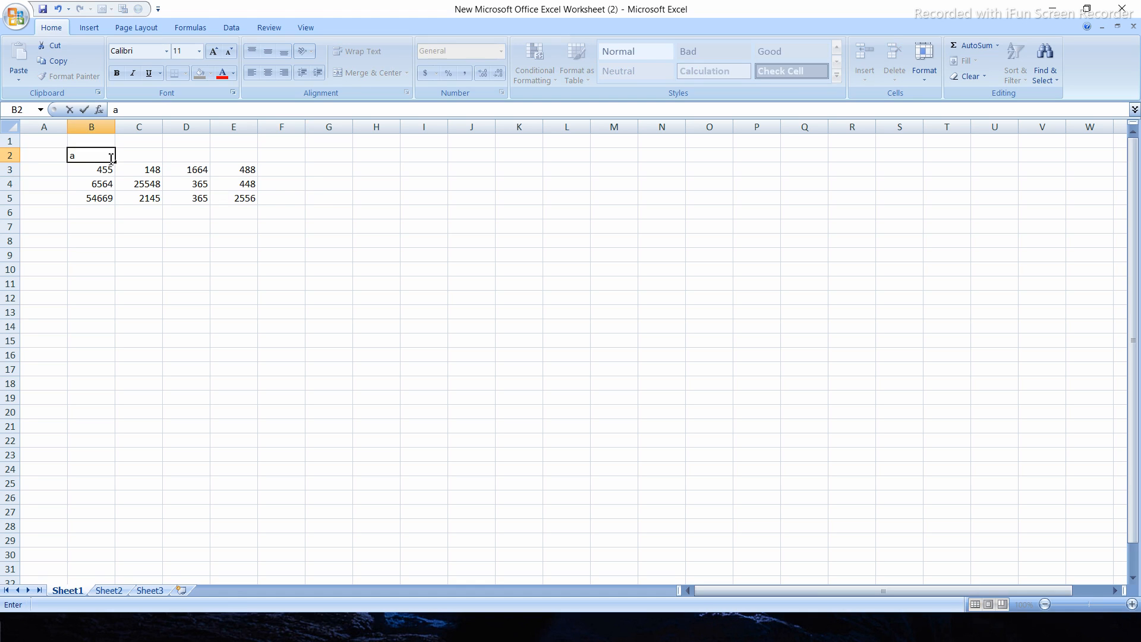
key(BackSpace)
text(A)
key(Tab)
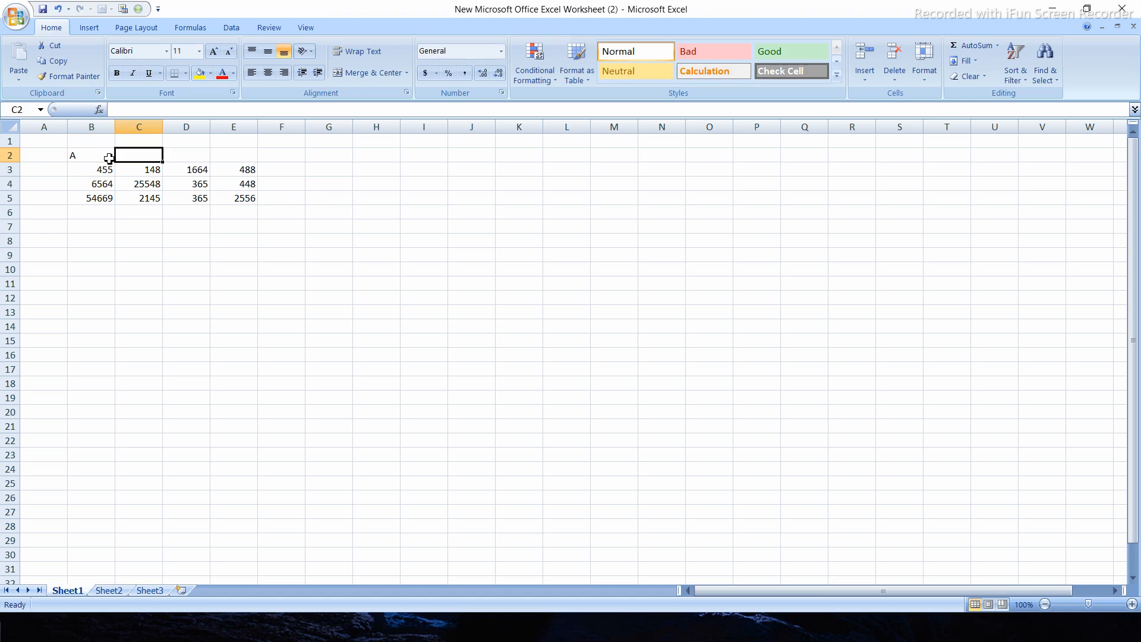
text(B)
key(Tab)
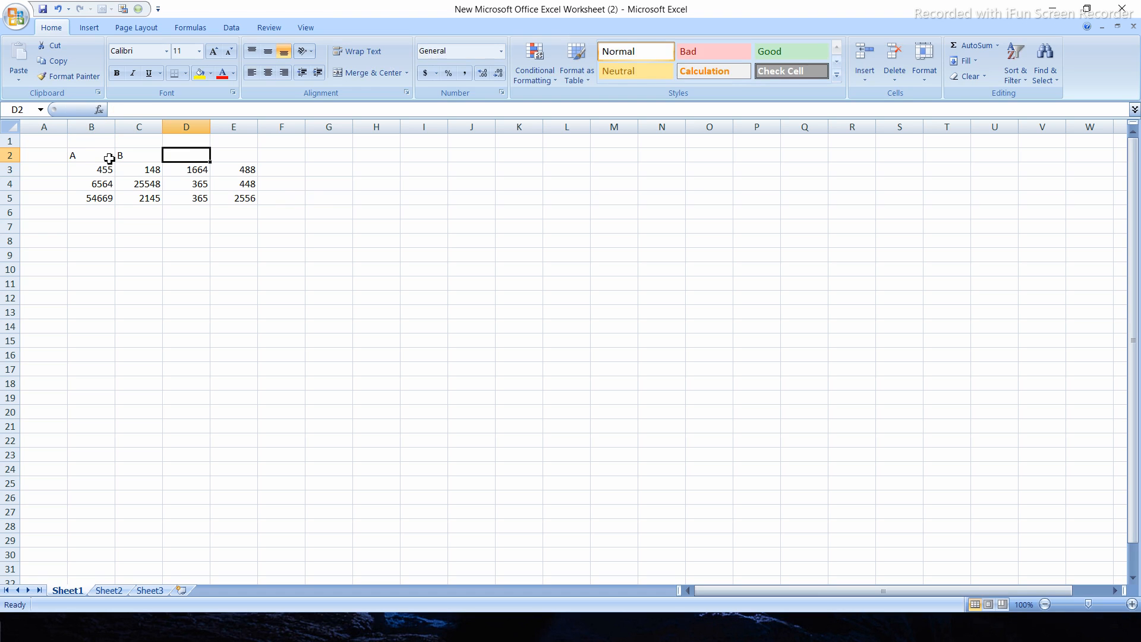
text(C)
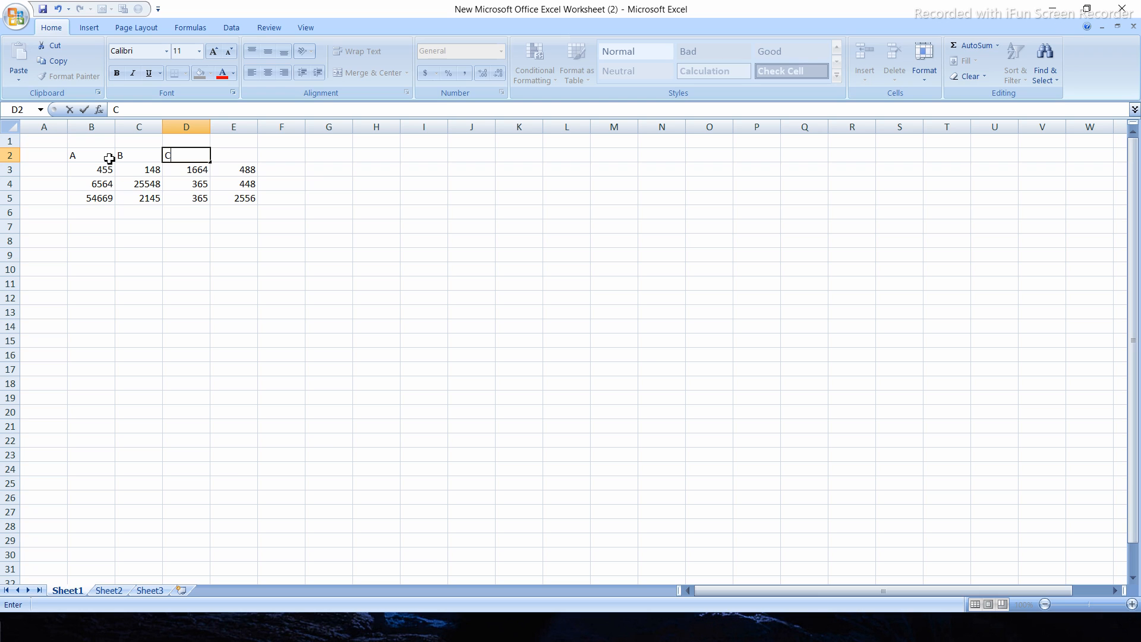
key(Tab)
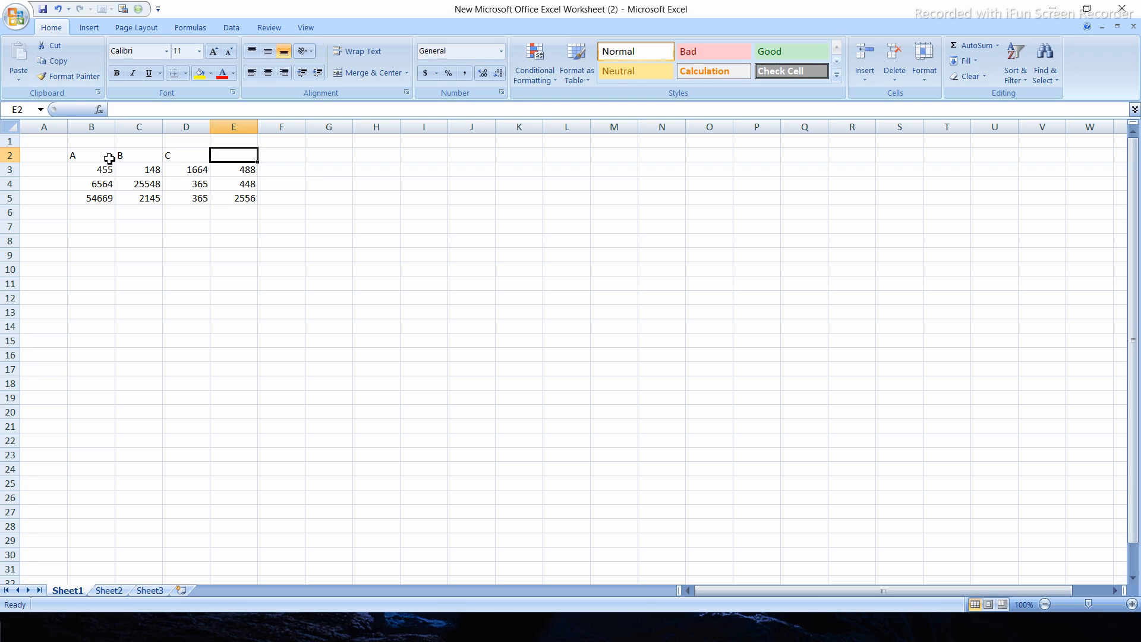
text(D)
click(186, 337)
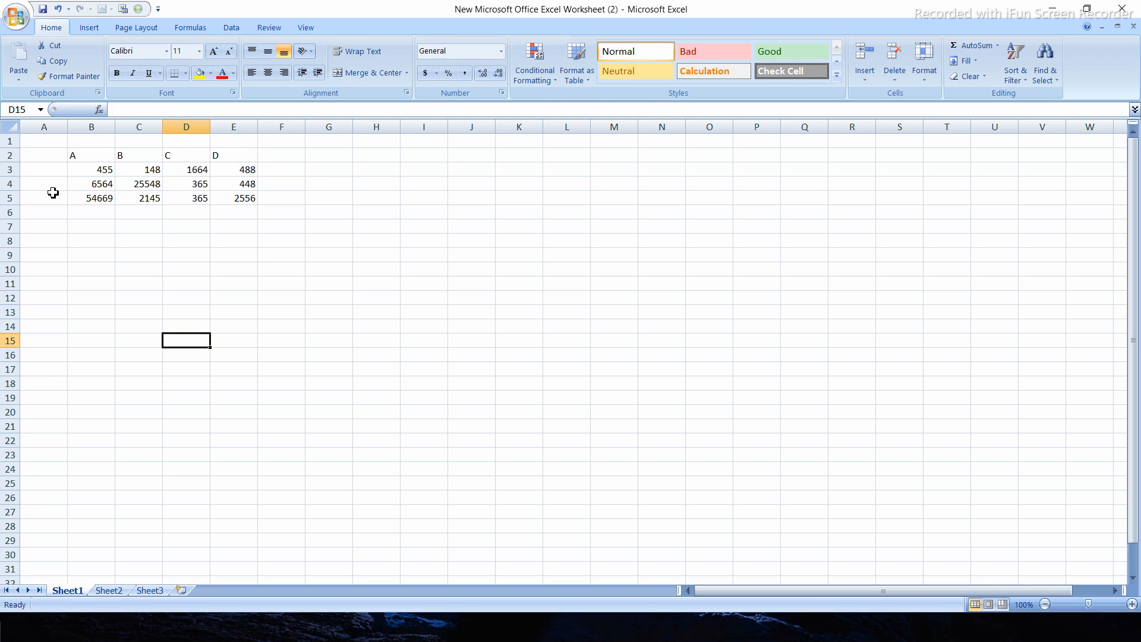
Step: Number the three data rows 1, 2 and 3 in cells A3 through A5
click(46, 172)
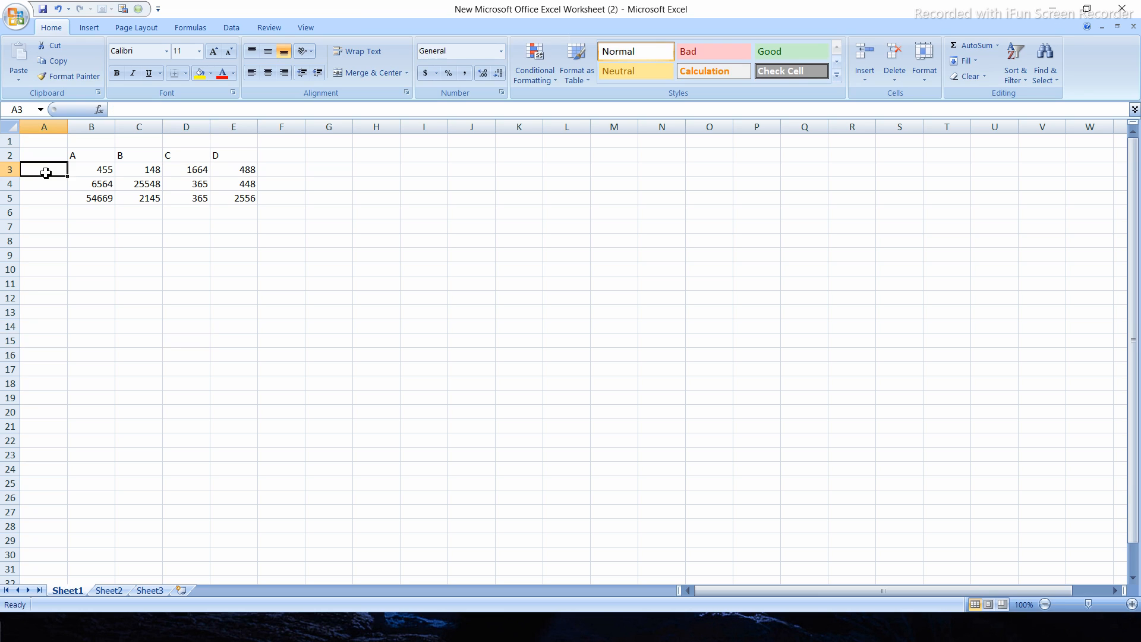
text(1)
key(Return)
text(2)
key(Return)
text(3)
click(247, 299)
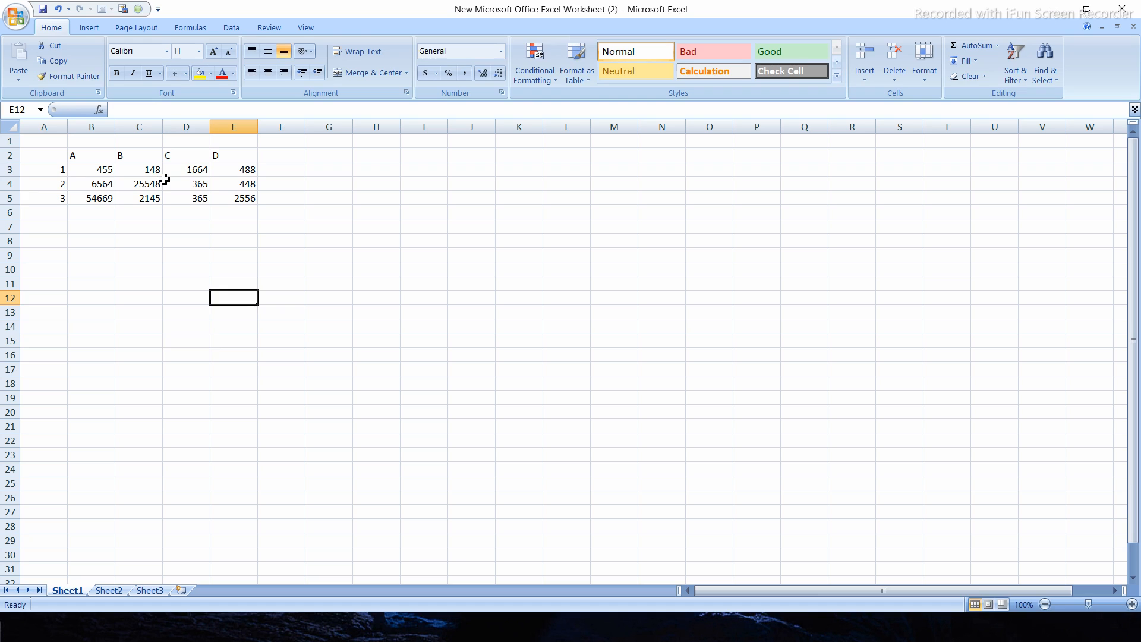
Step: Examine the A and B headings and their first-row values as inputs for the percentage formula
click(78, 157)
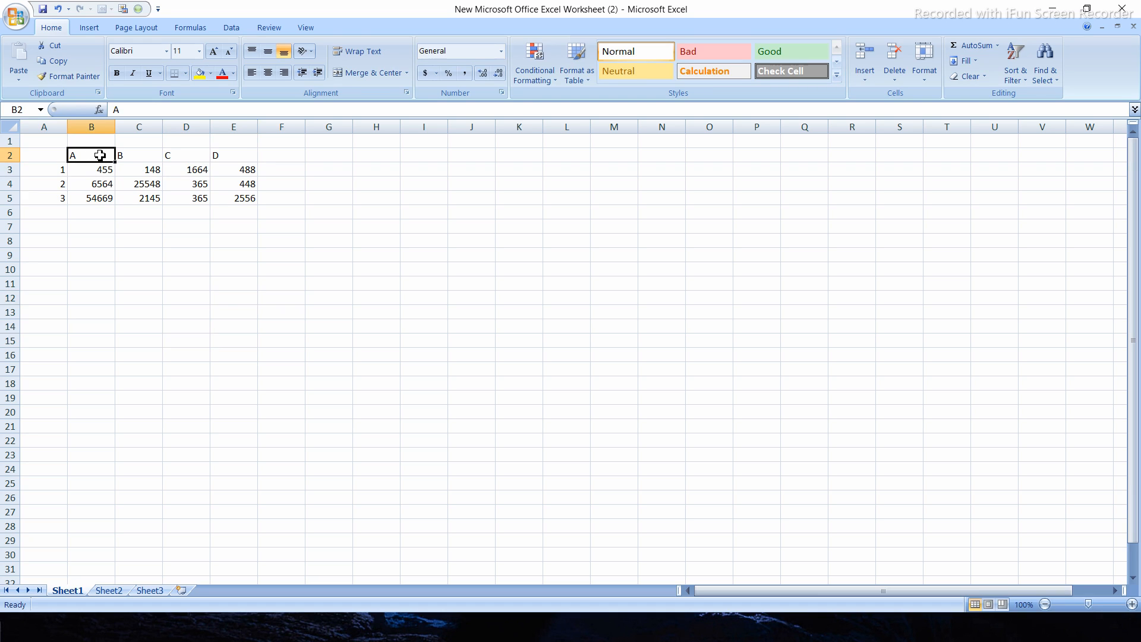
click(101, 170)
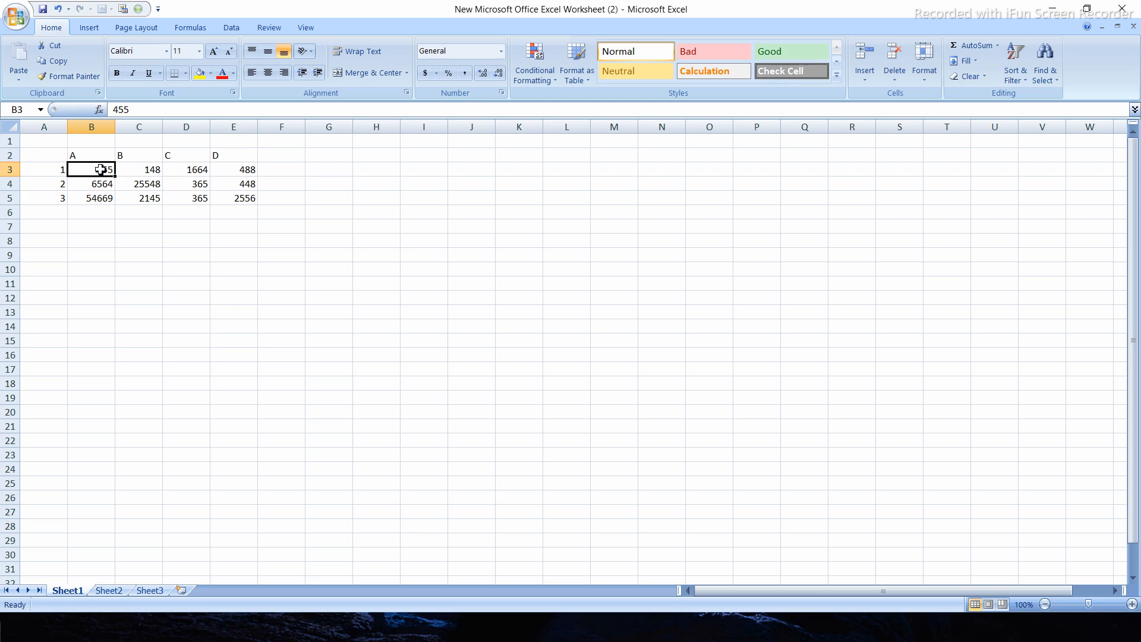
click(146, 156)
click(152, 173)
click(289, 177)
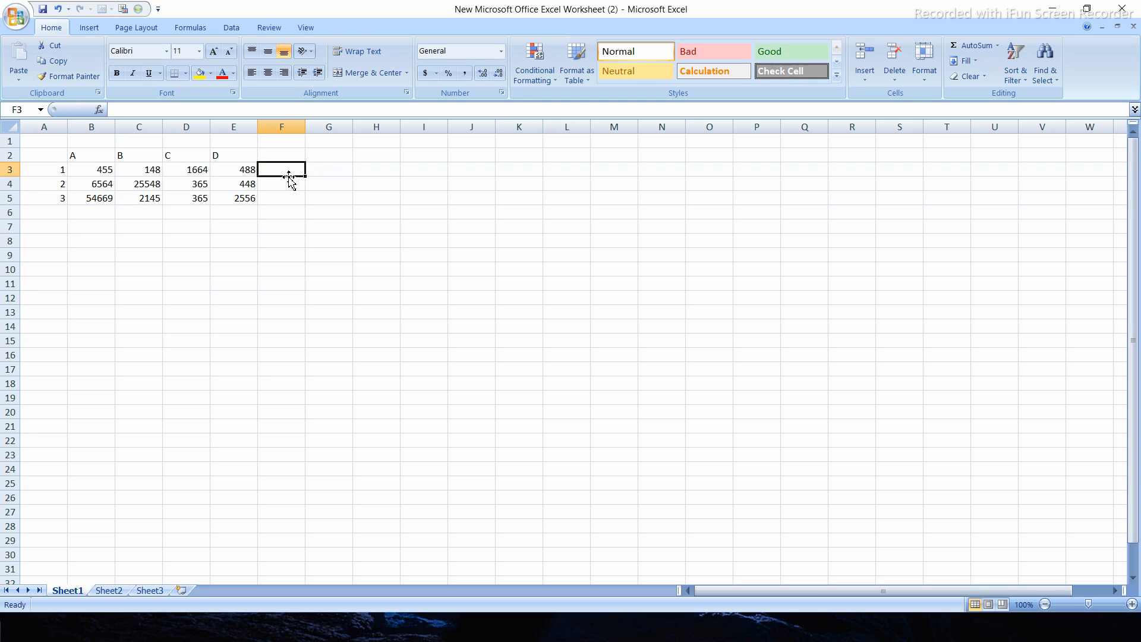
click(201, 228)
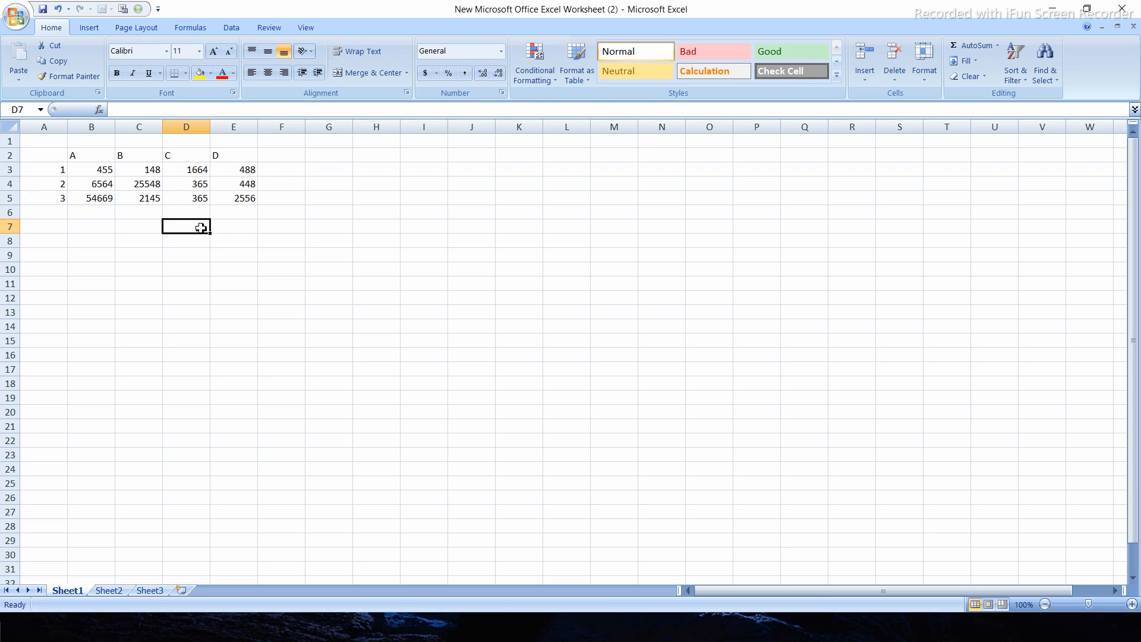
click(245, 227)
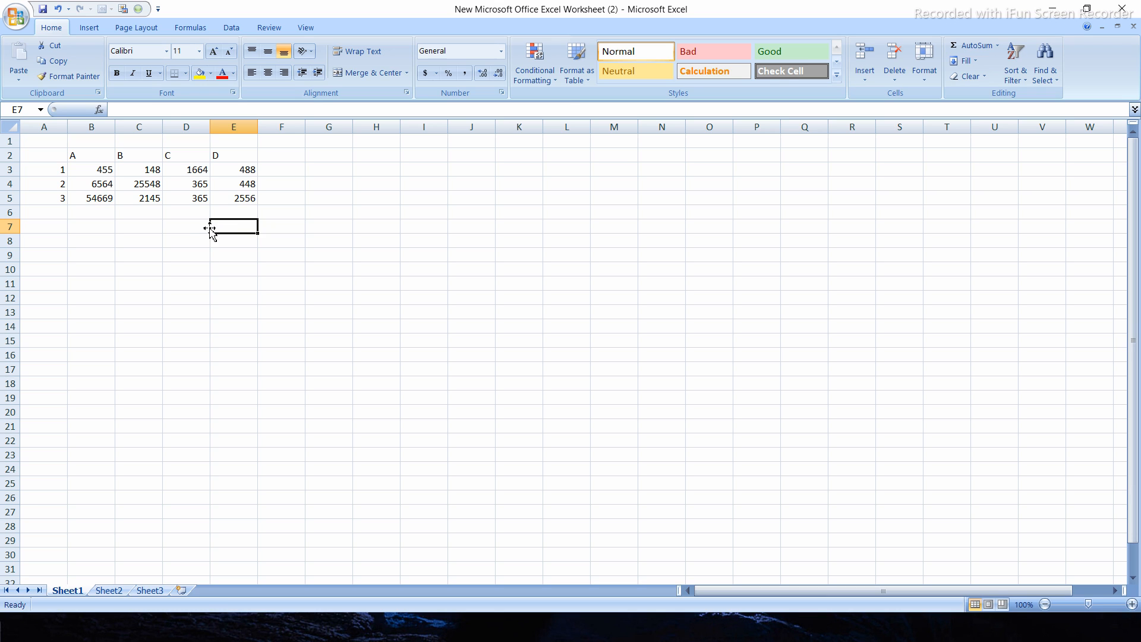
click(188, 228)
Step: Enter the percentage difference formula =(B3-C3)/B3*100 in cell E7
click(217, 228)
text(=)
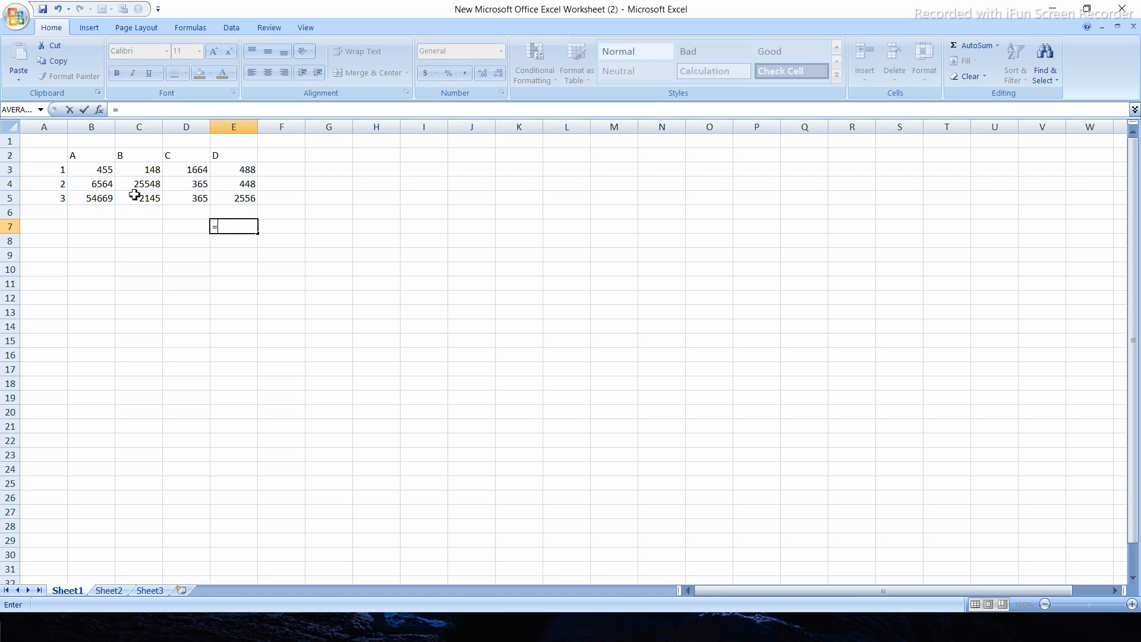
text(()
click(104, 170)
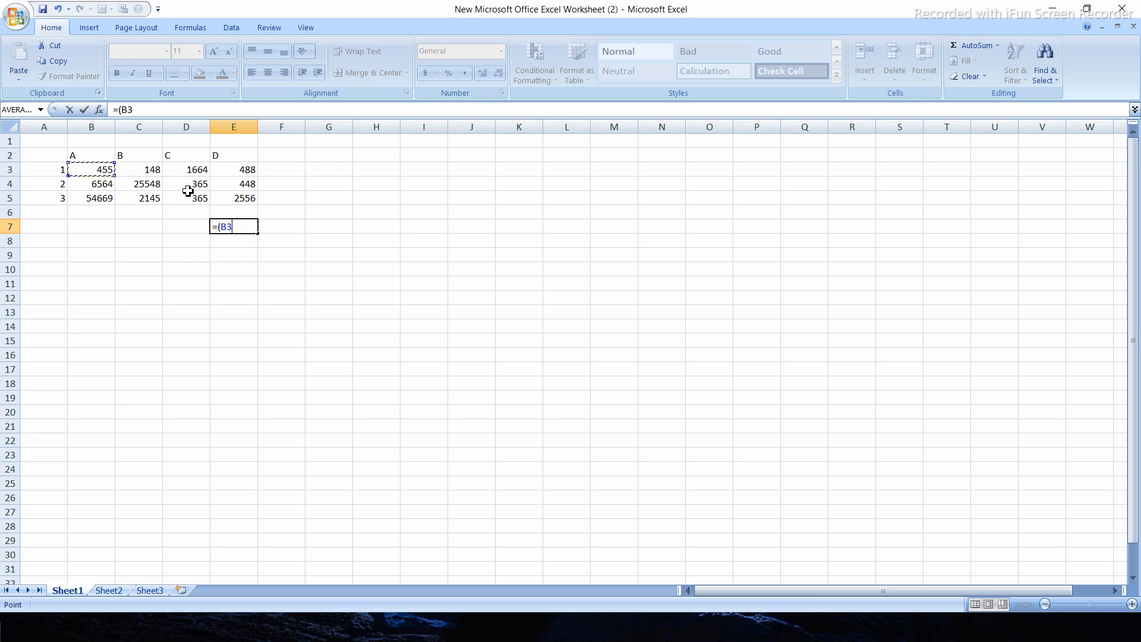
text(-)
click(152, 170)
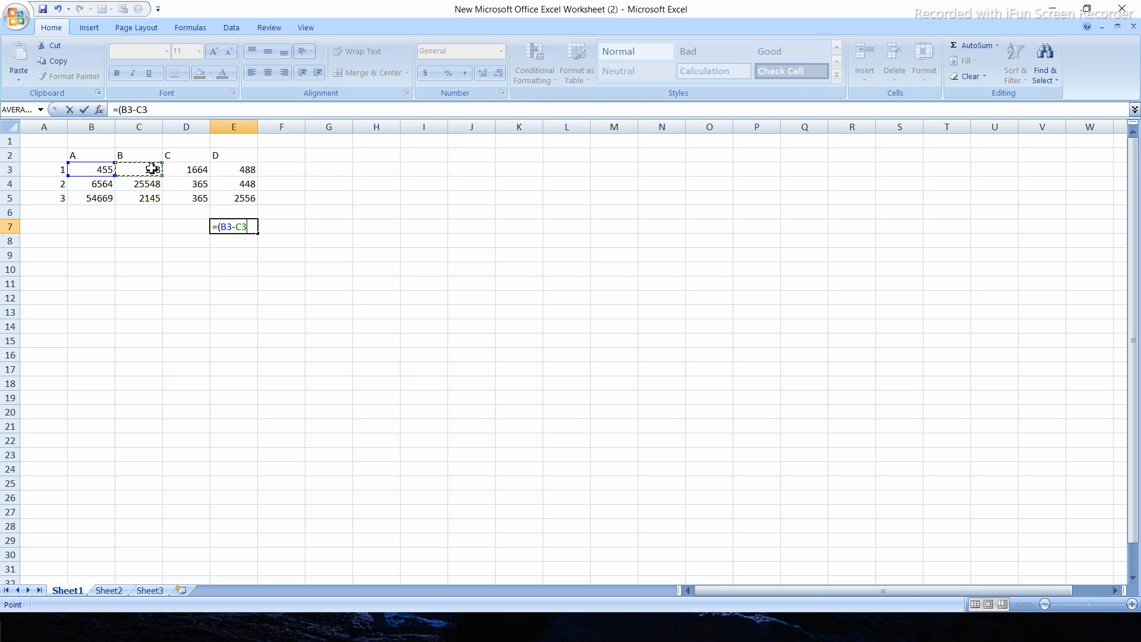
text()/)
click(96, 170)
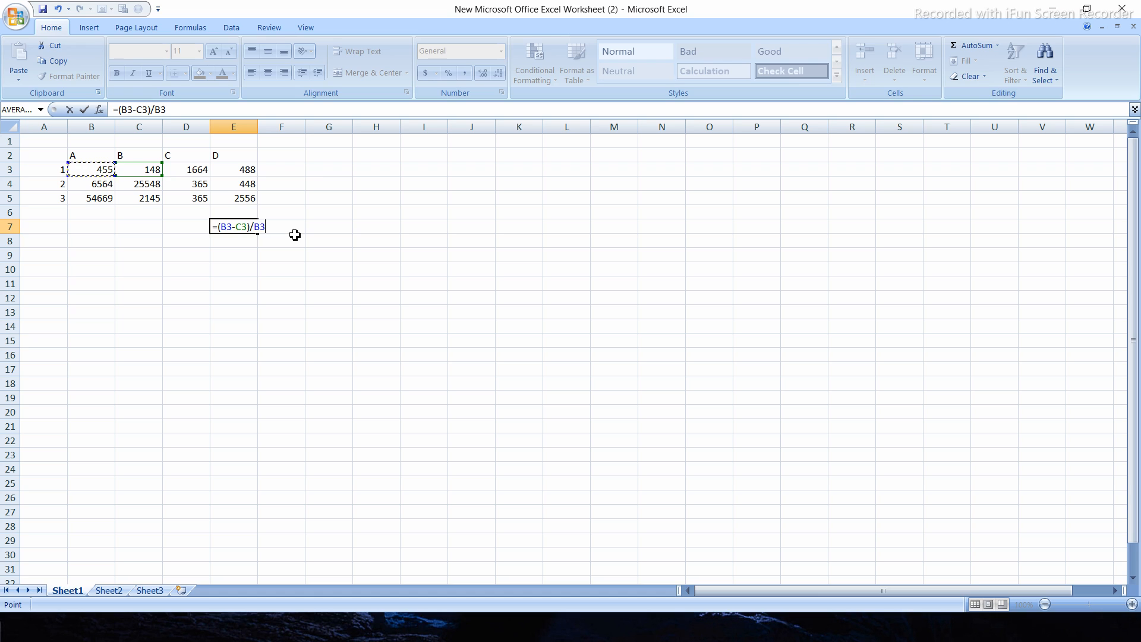
text(*100)
key(Return)
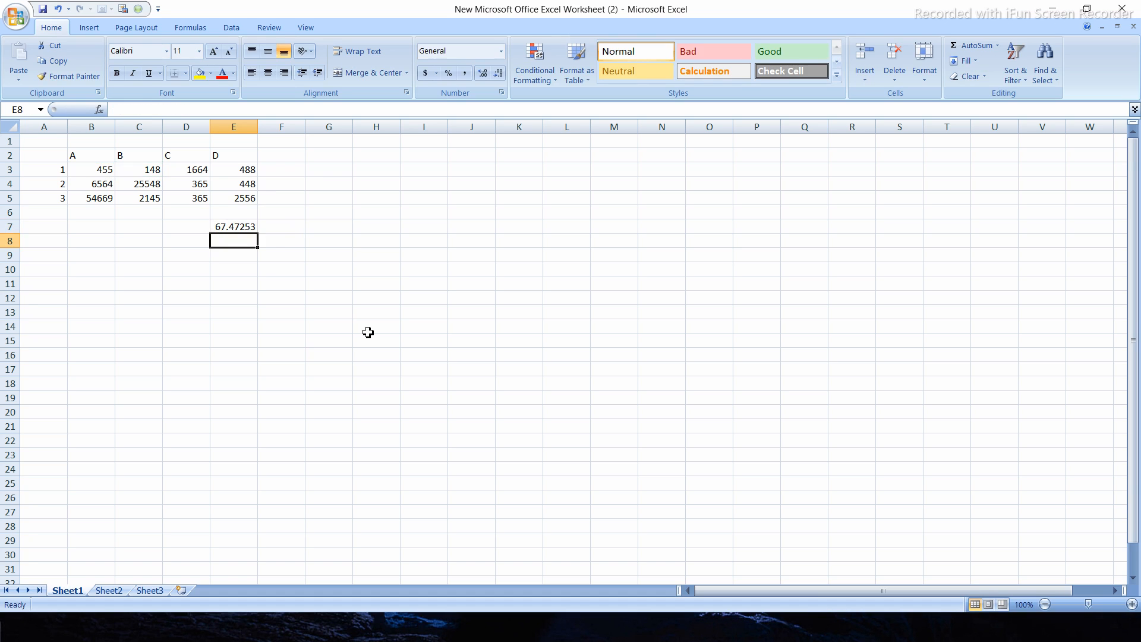
Step: Clear the percentage difference formula from cell E7
click(252, 226)
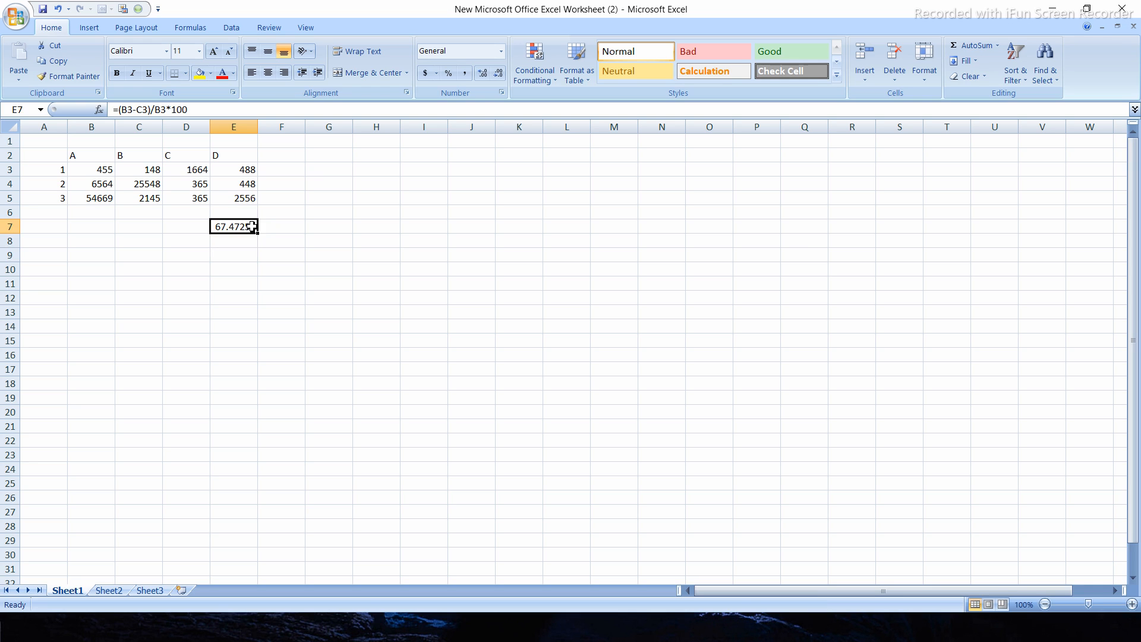
click(304, 252)
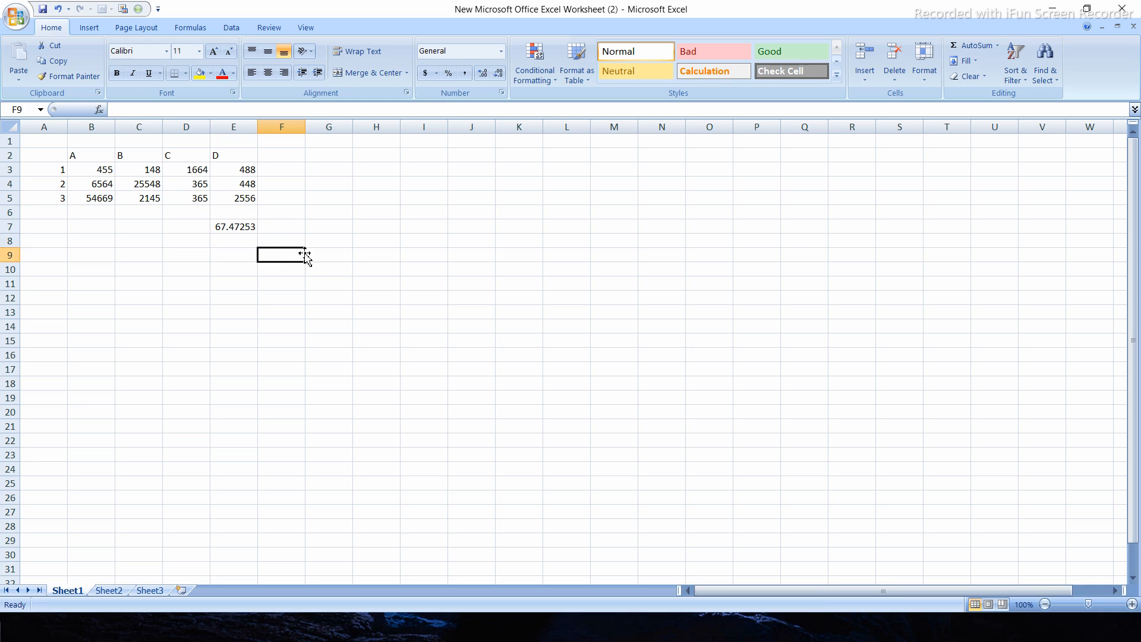
click(246, 228)
key(BackSpace)
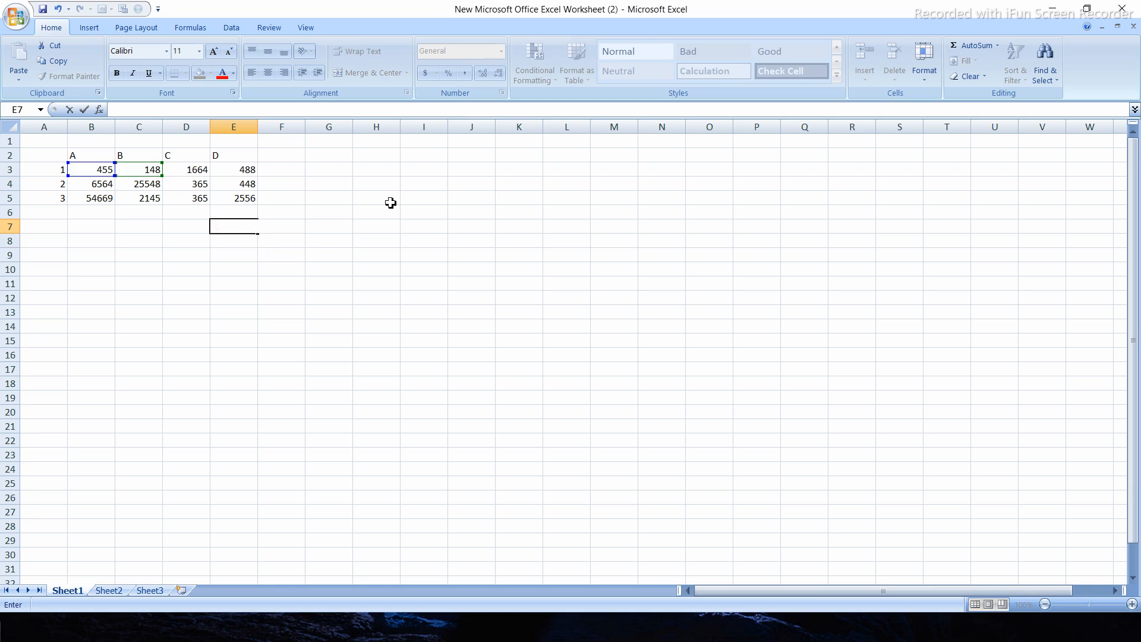
click(390, 203)
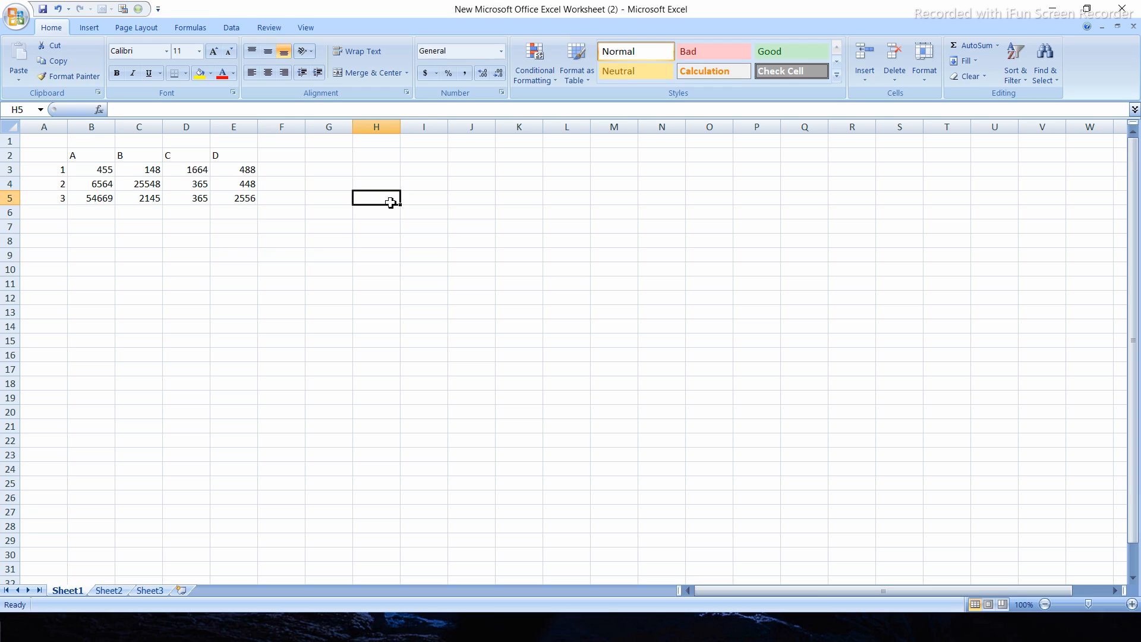
click(233, 231)
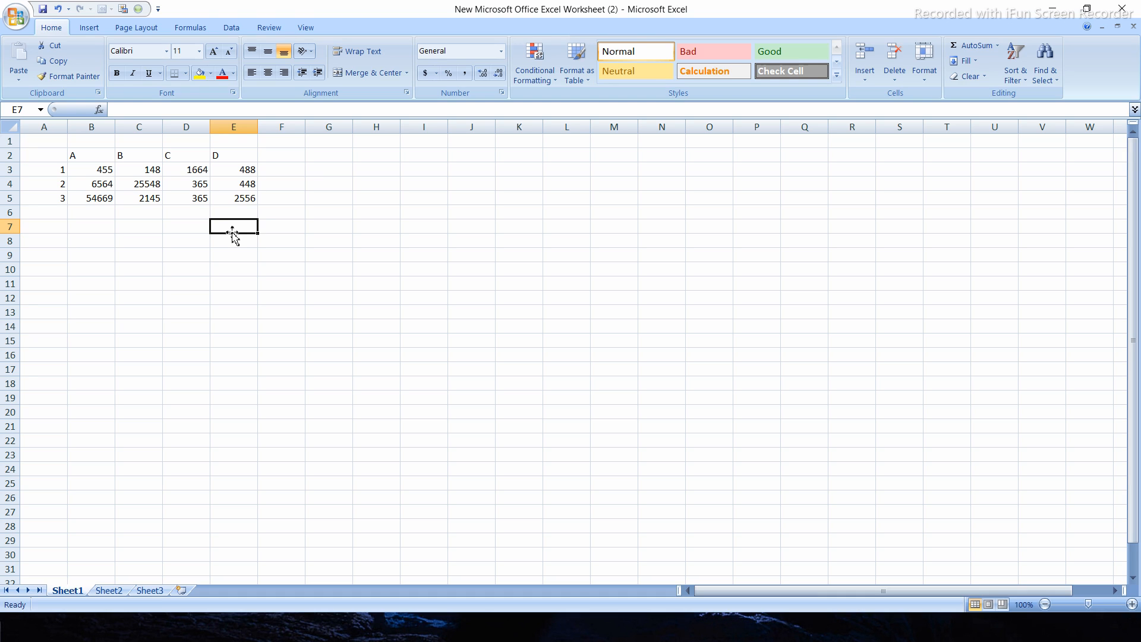
text(1)
key(BackSpace)
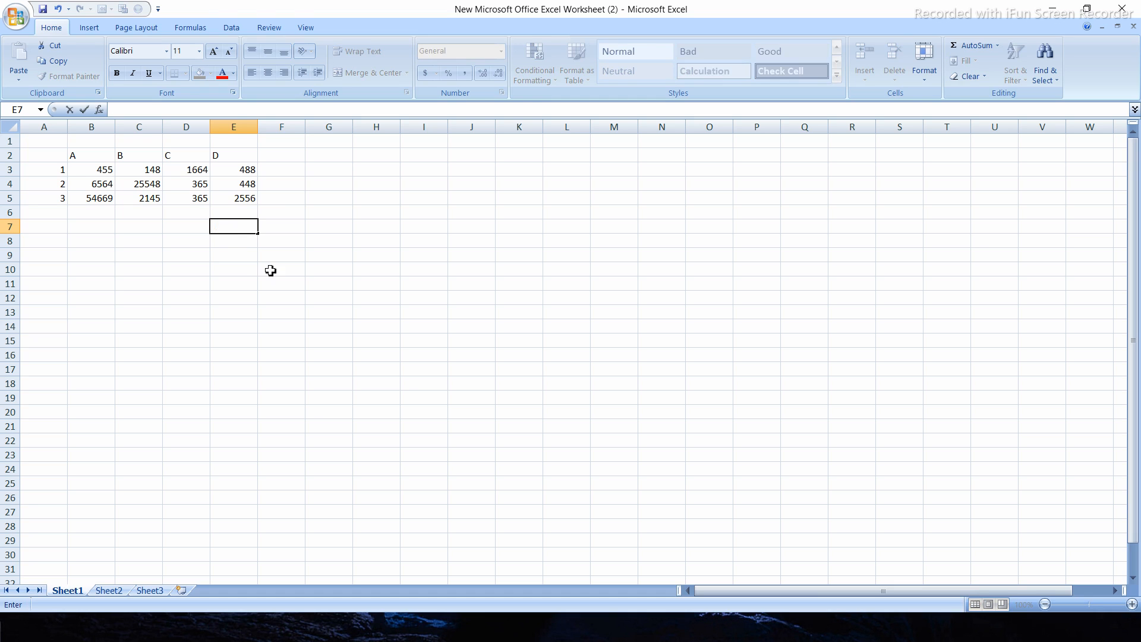
click(271, 270)
Step: Enter the formula =1-(B3-C3)/B3*100 in cell E7, picking the first-row values of columns A and B as references
click(220, 225)
text(=)
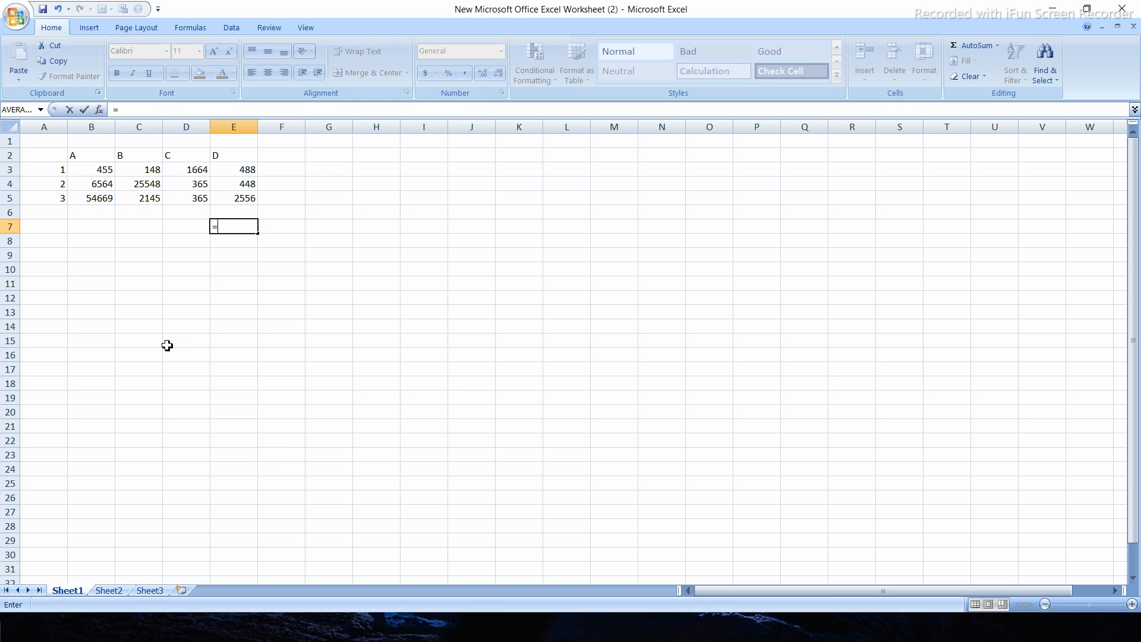
text(1-()
click(100, 172)
text(-)
click(135, 168)
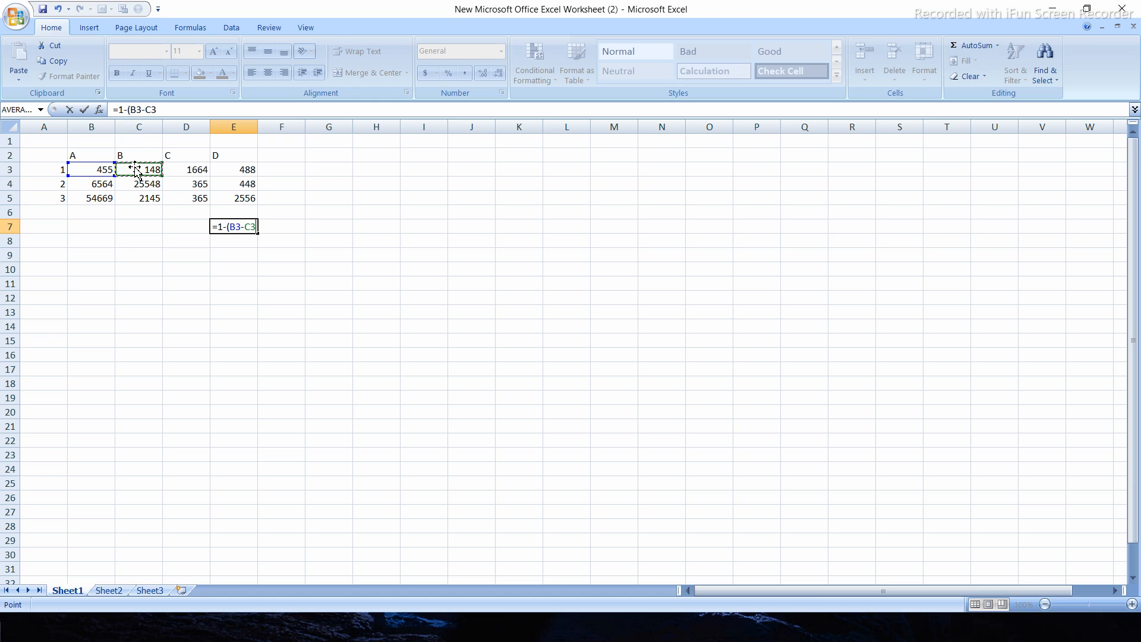
text()/)
click(88, 169)
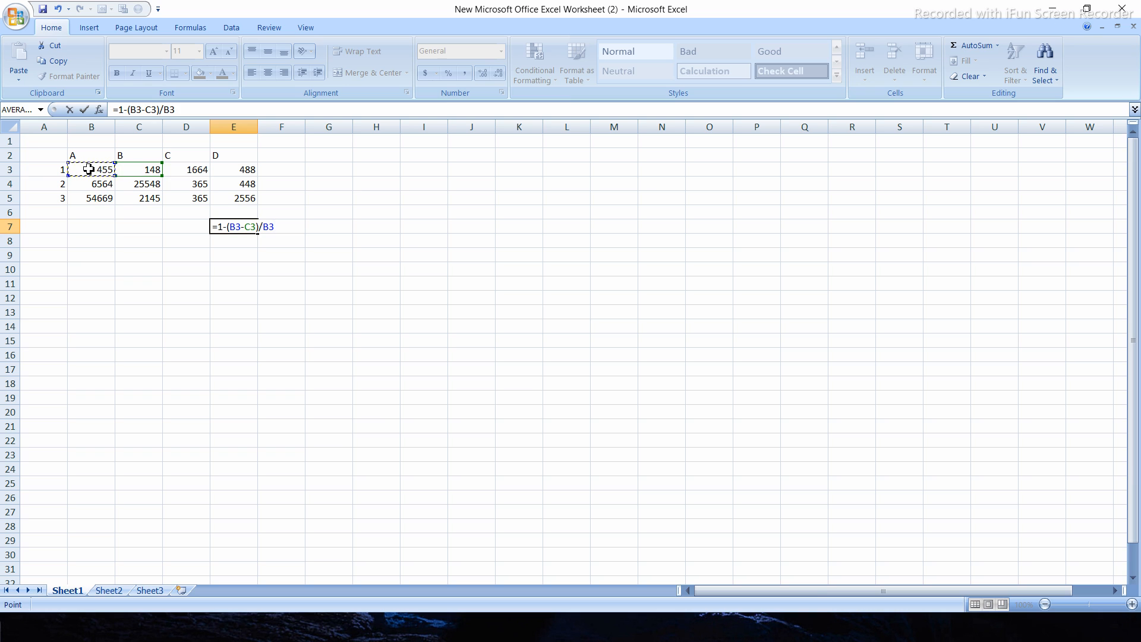
text(*100)
key(Return)
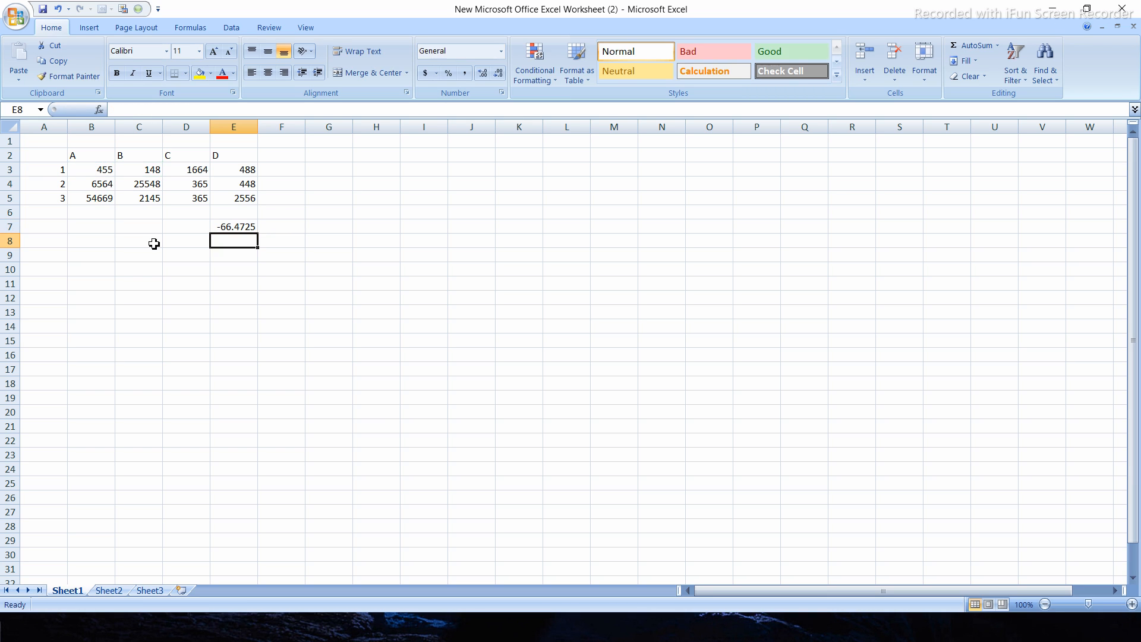
Step: Delete the =1-(B3-C3)/B3*100 formula from cell E7
click(232, 226)
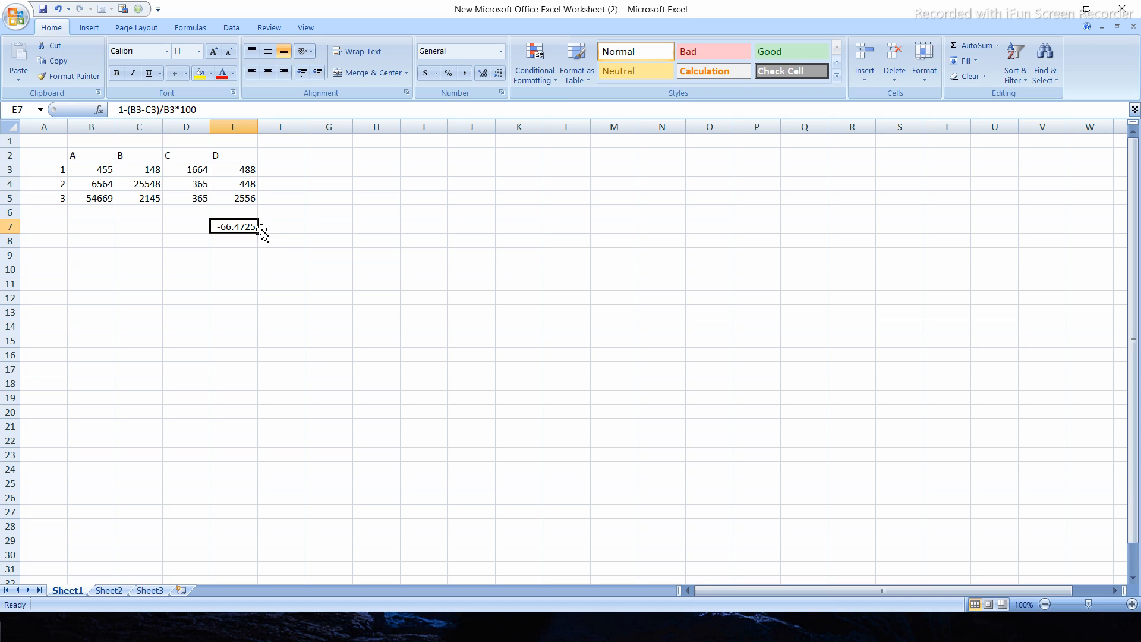
drag(262, 232, 259, 225)
click(319, 205)
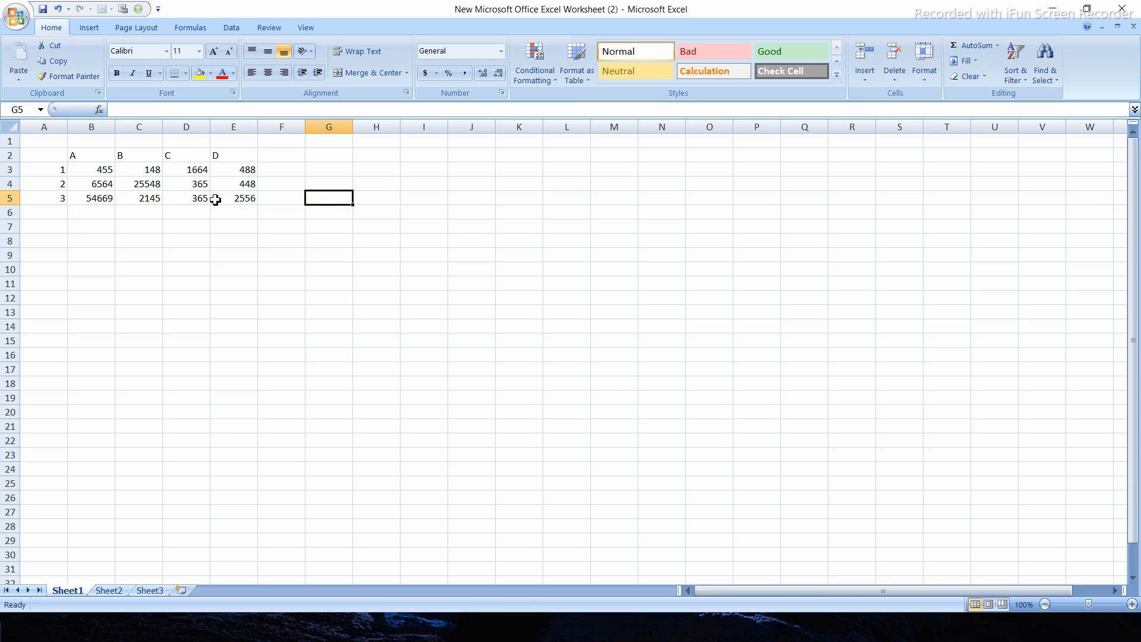
drag(90, 172, 230, 197)
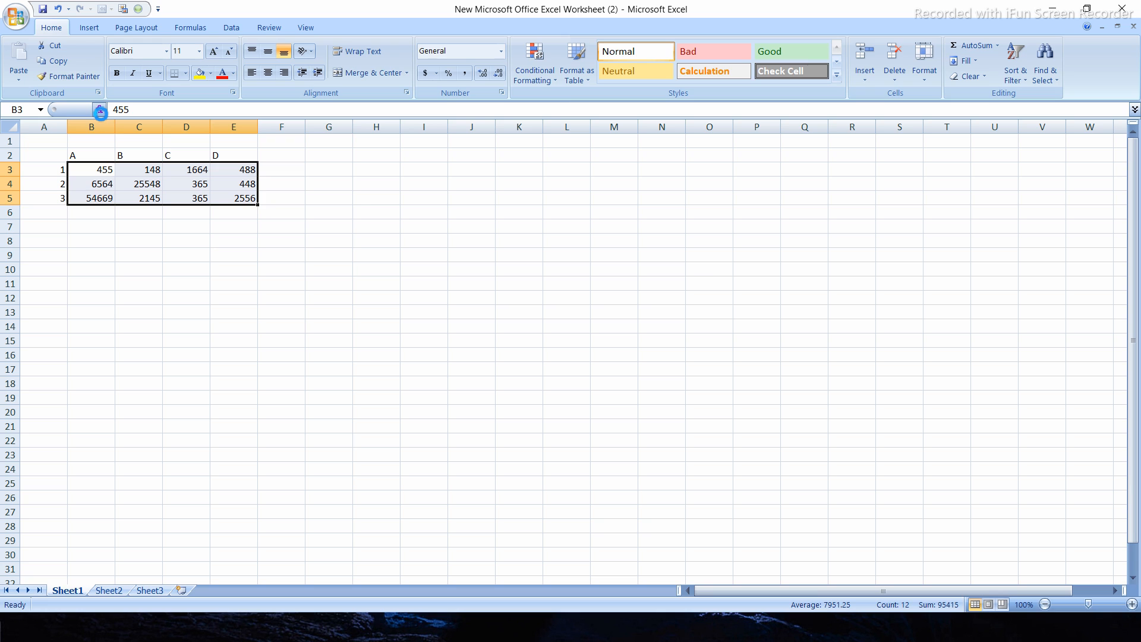
click(100, 111)
click(395, 314)
click(598, 450)
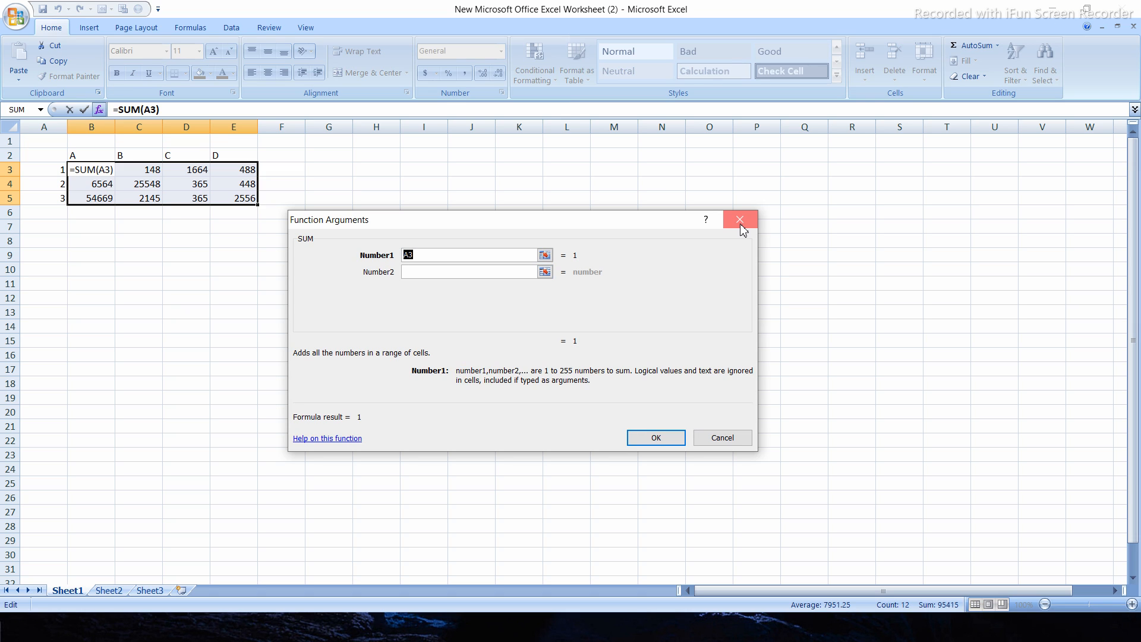
click(741, 225)
Step: Insert a SUM function in cell F5 that adds the range B3:E5
drag(301, 200, 104, 172)
click(98, 109)
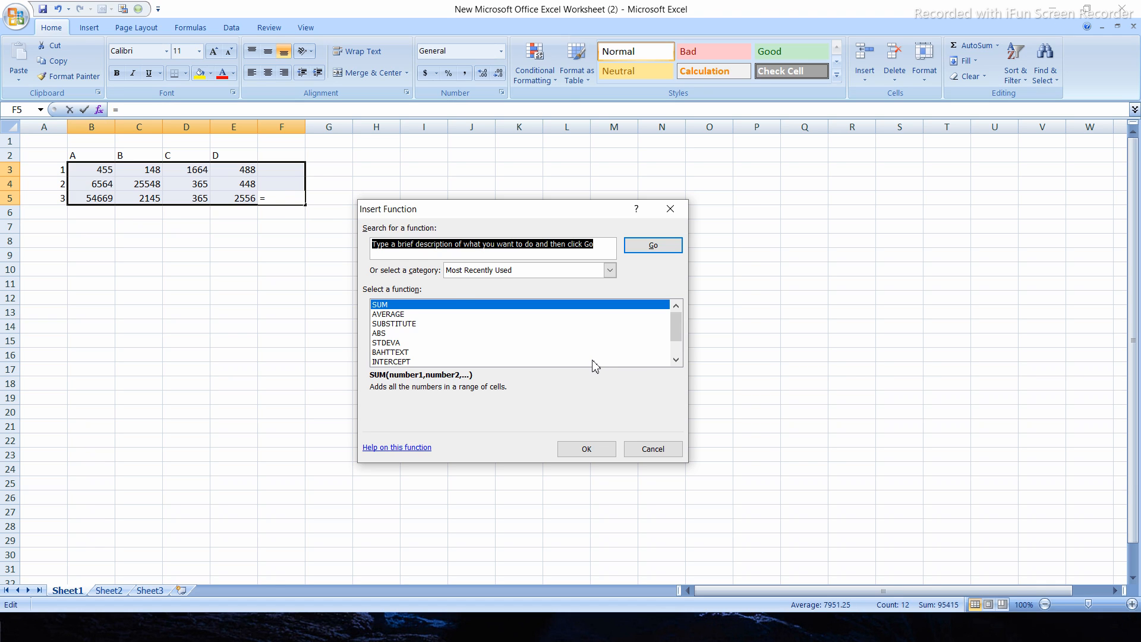
click(586, 448)
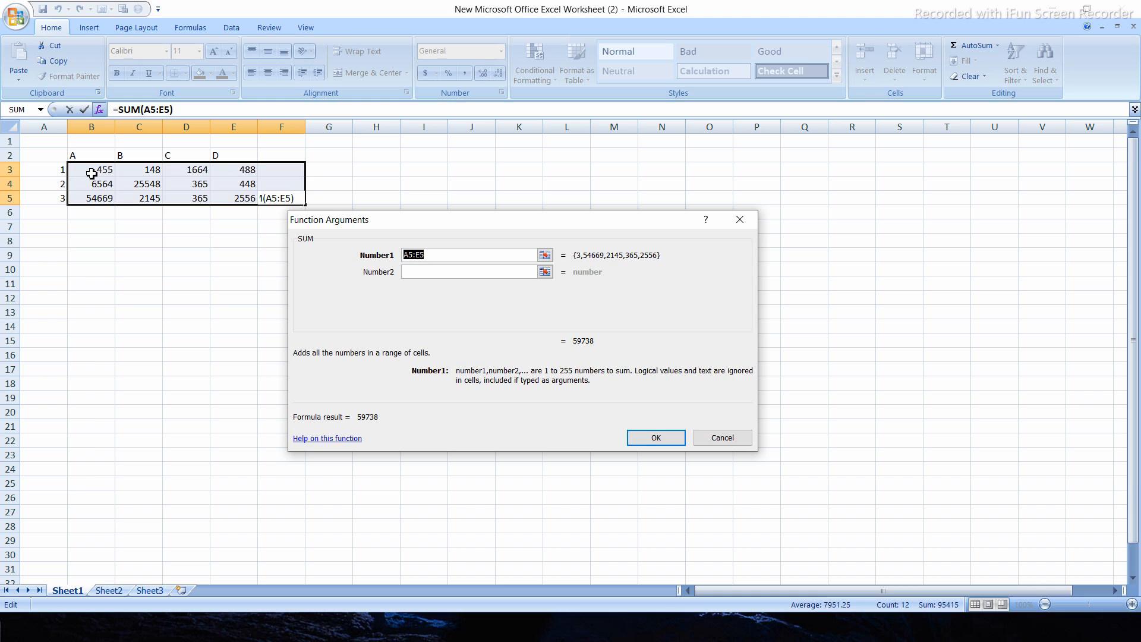
drag(92, 174, 231, 198)
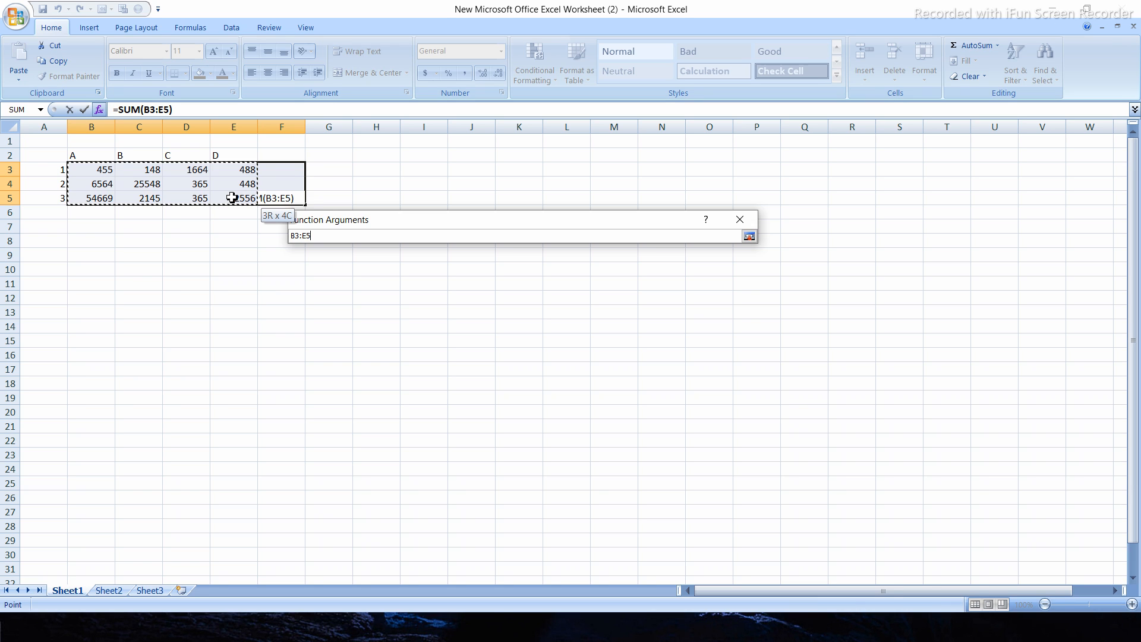
key(Return)
click(276, 218)
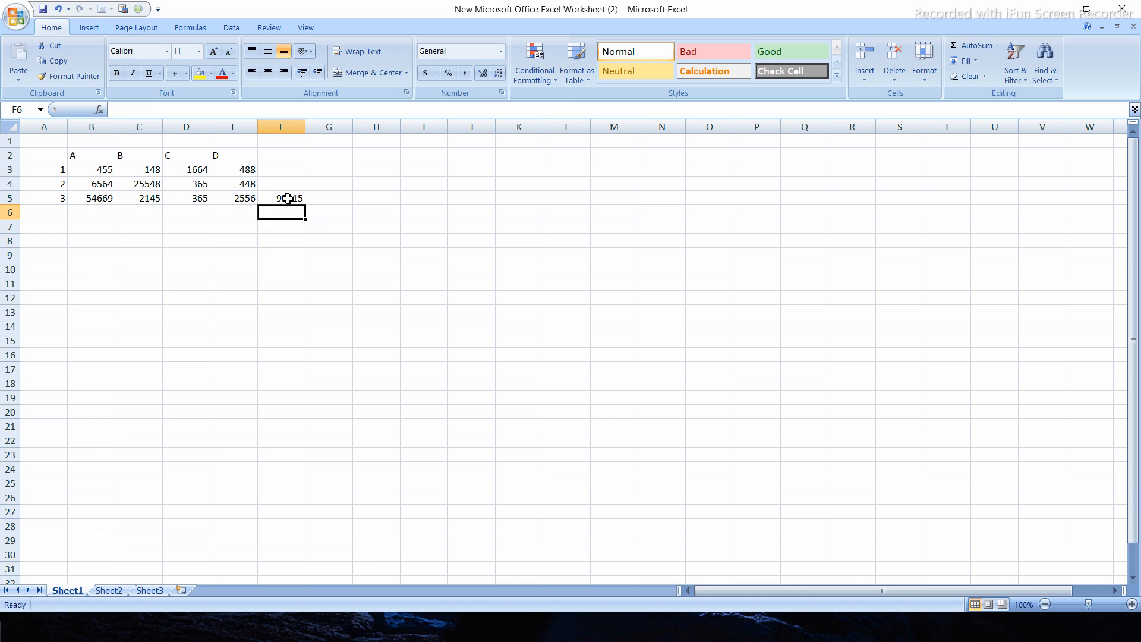
Step: Delete the SUM formula from cell F5
click(288, 198)
click(287, 249)
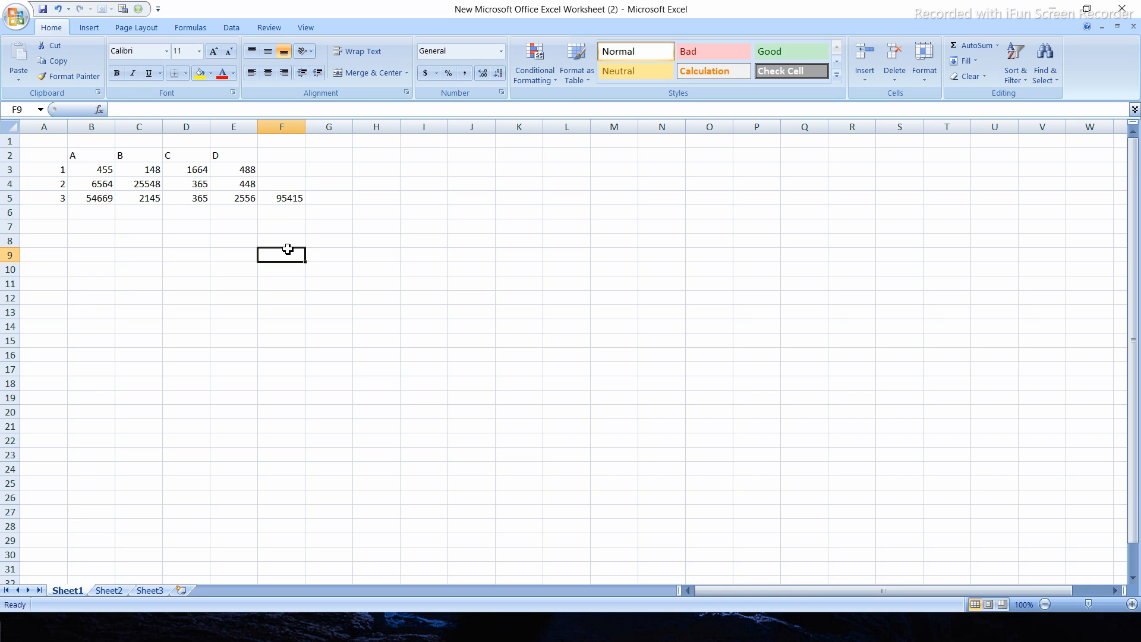
key(Up)
key(Up)
key(Up)
key(Up)
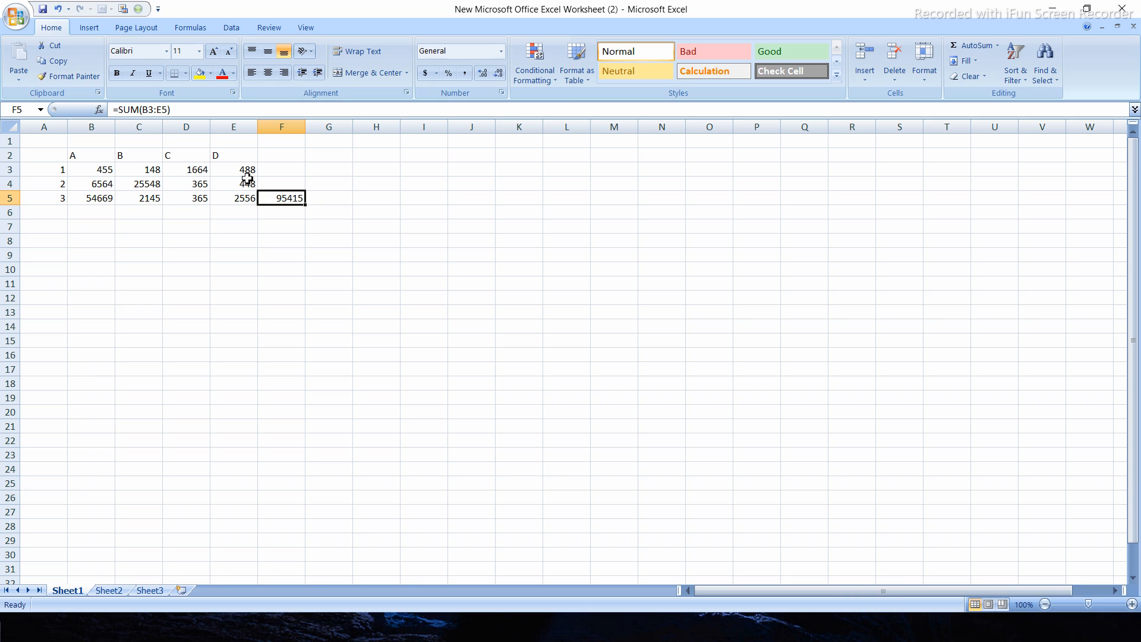
key(BackSpace)
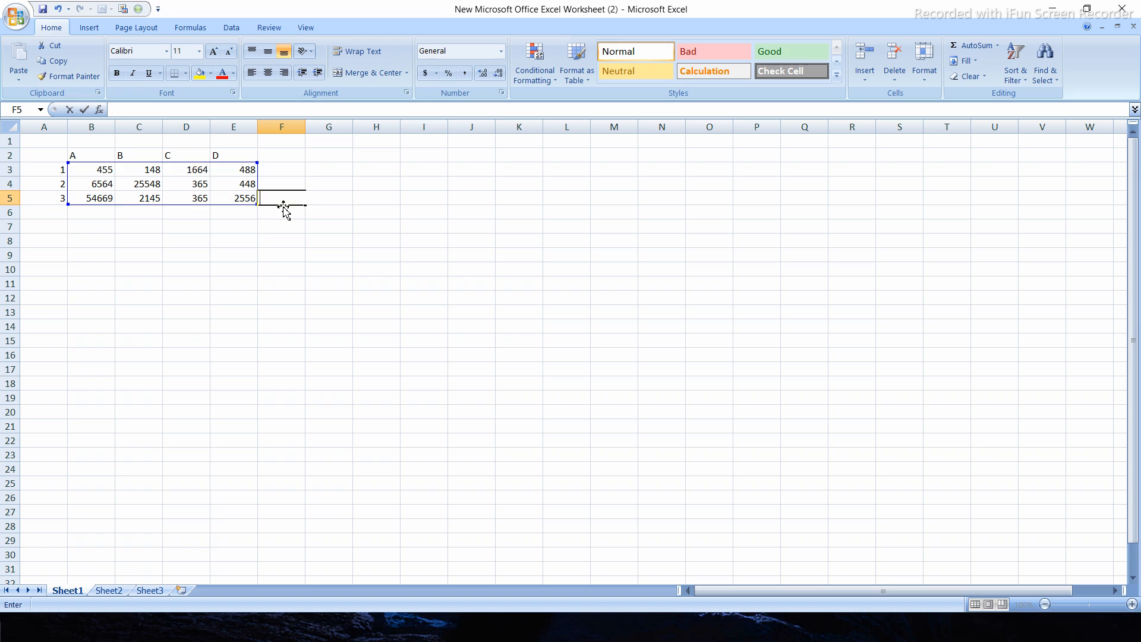
click(281, 283)
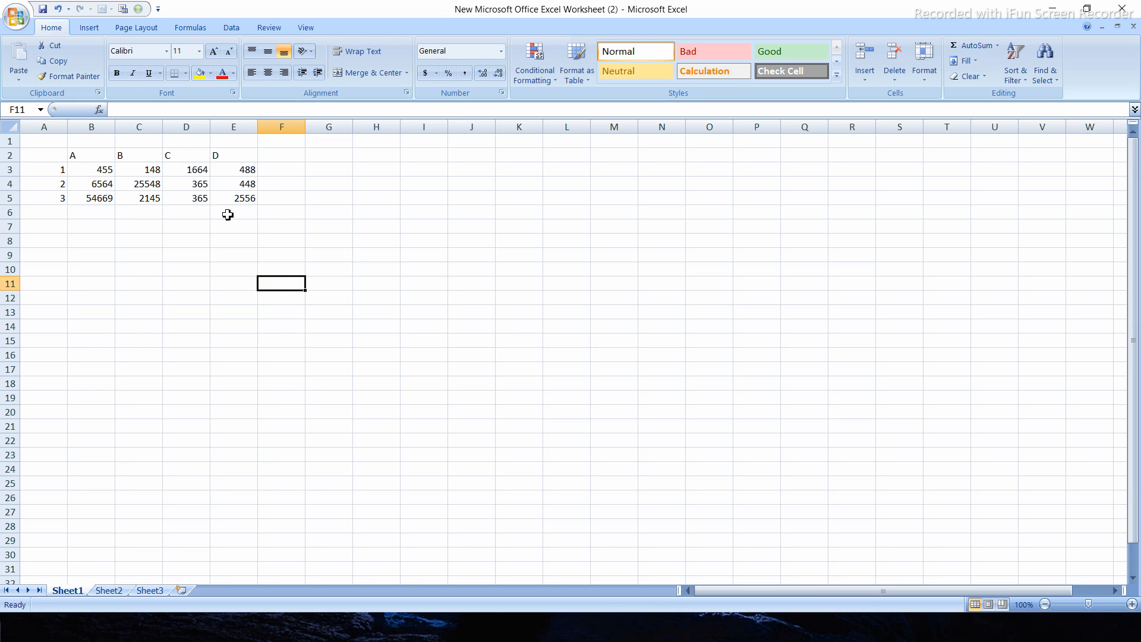
click(156, 213)
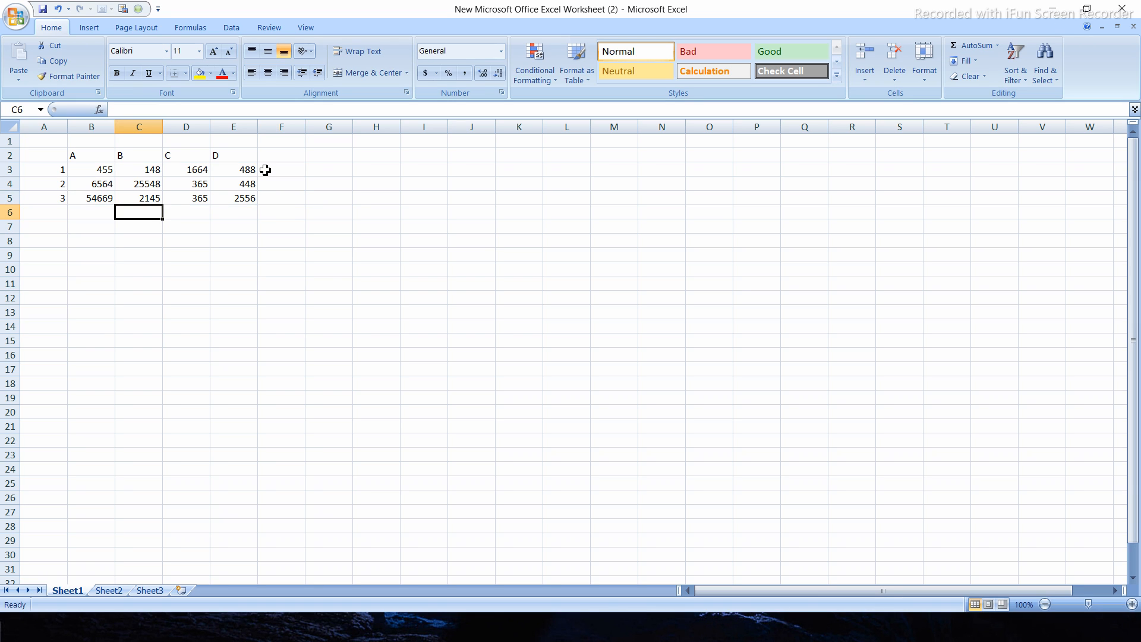
click(276, 198)
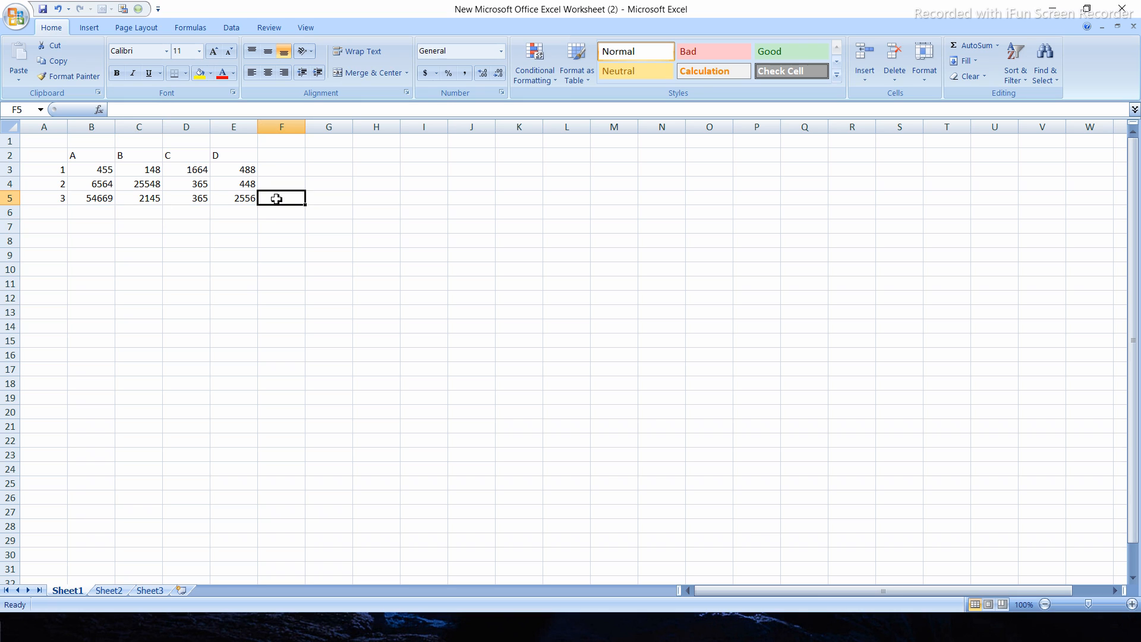
click(289, 255)
drag(283, 201, 89, 169)
click(316, 310)
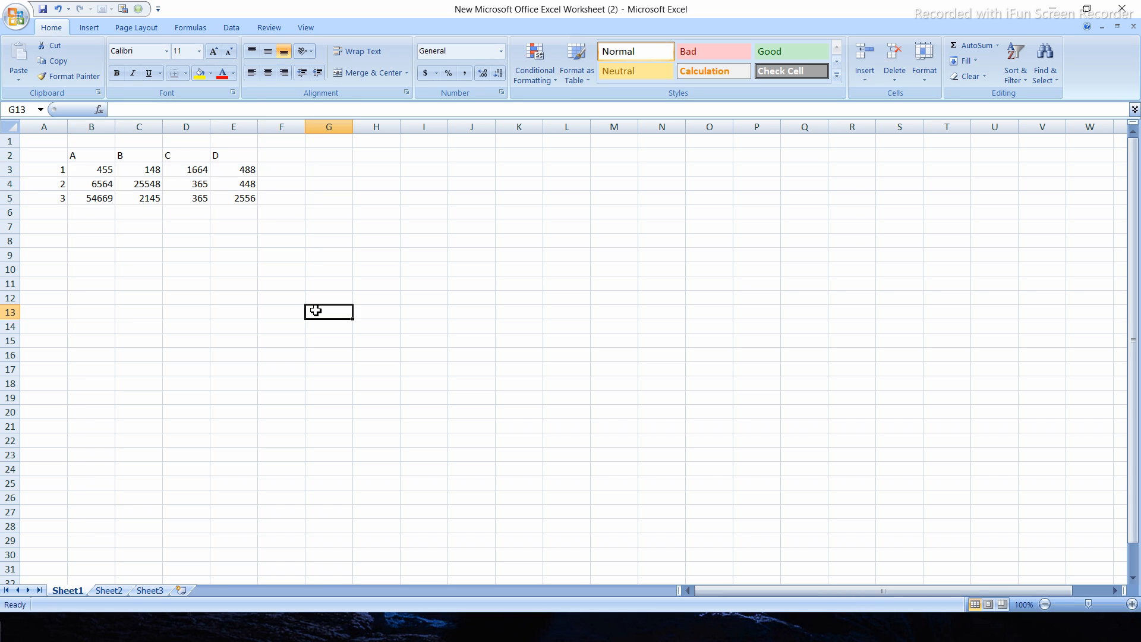
Step: Try to insert a SUBSTITUTE function in cell F5 with B5:D5 as its text argument, and discard the formula
click(293, 204)
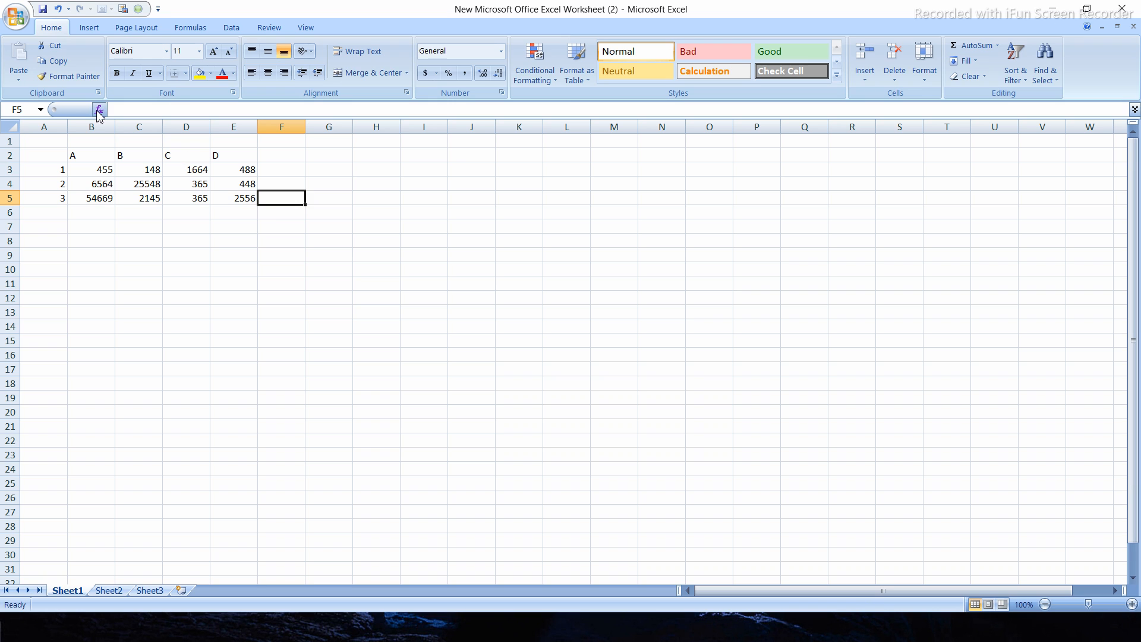
click(99, 111)
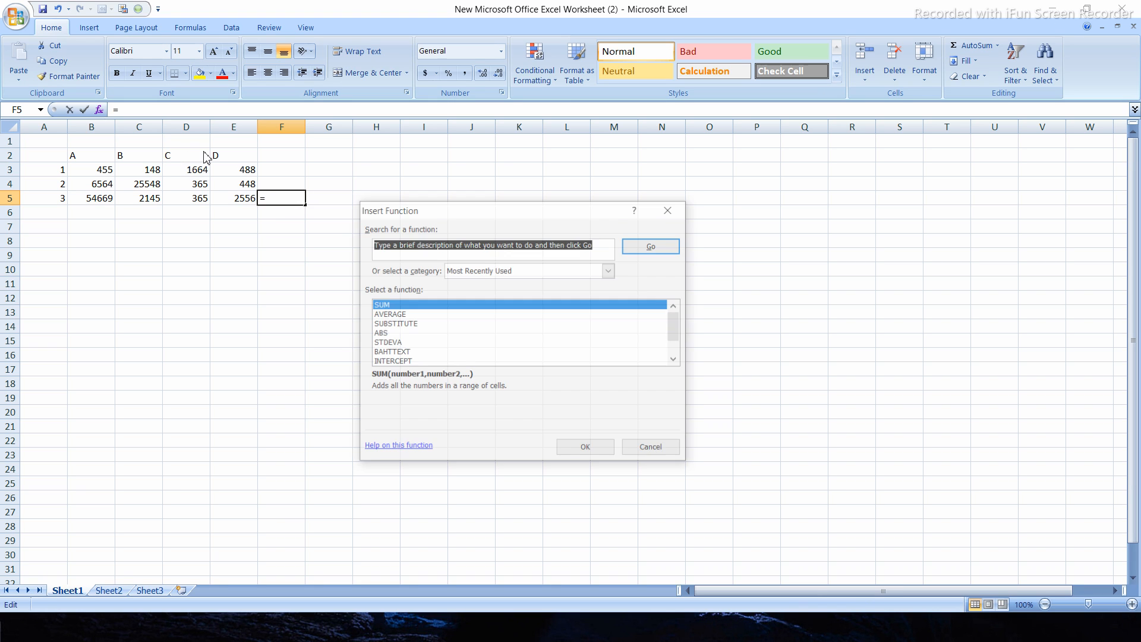
click(395, 324)
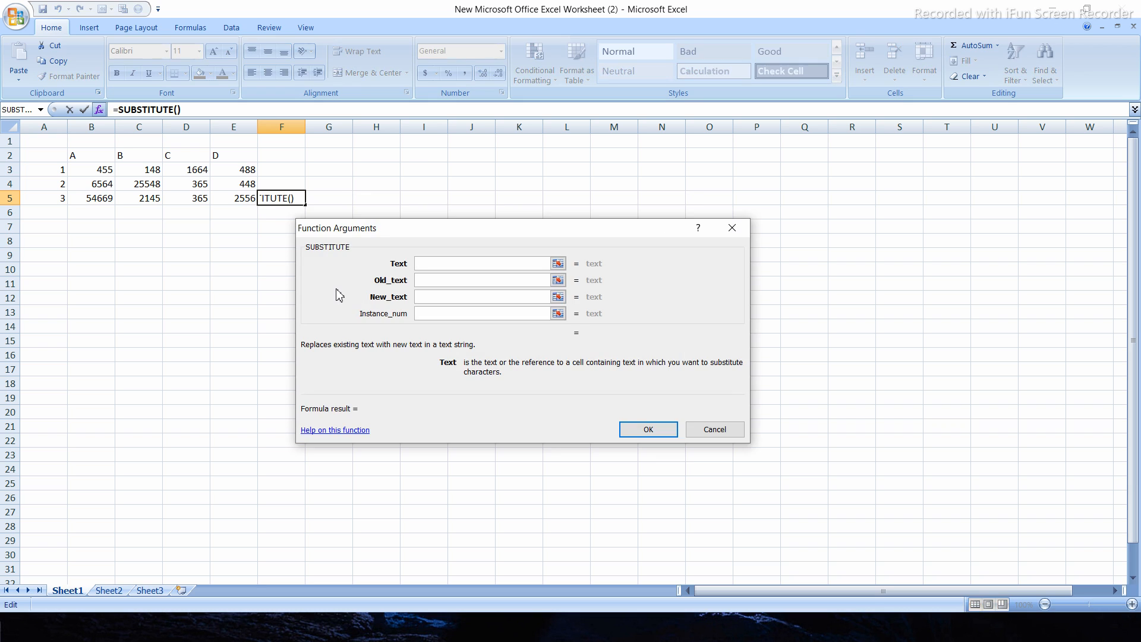
drag(94, 196, 189, 201)
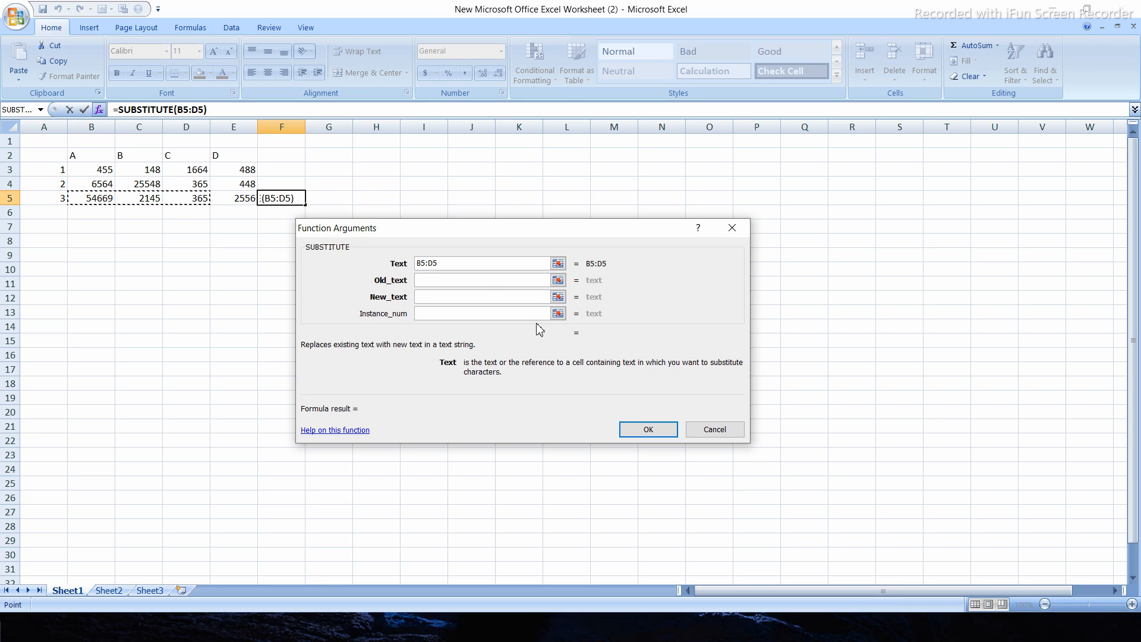
click(663, 434)
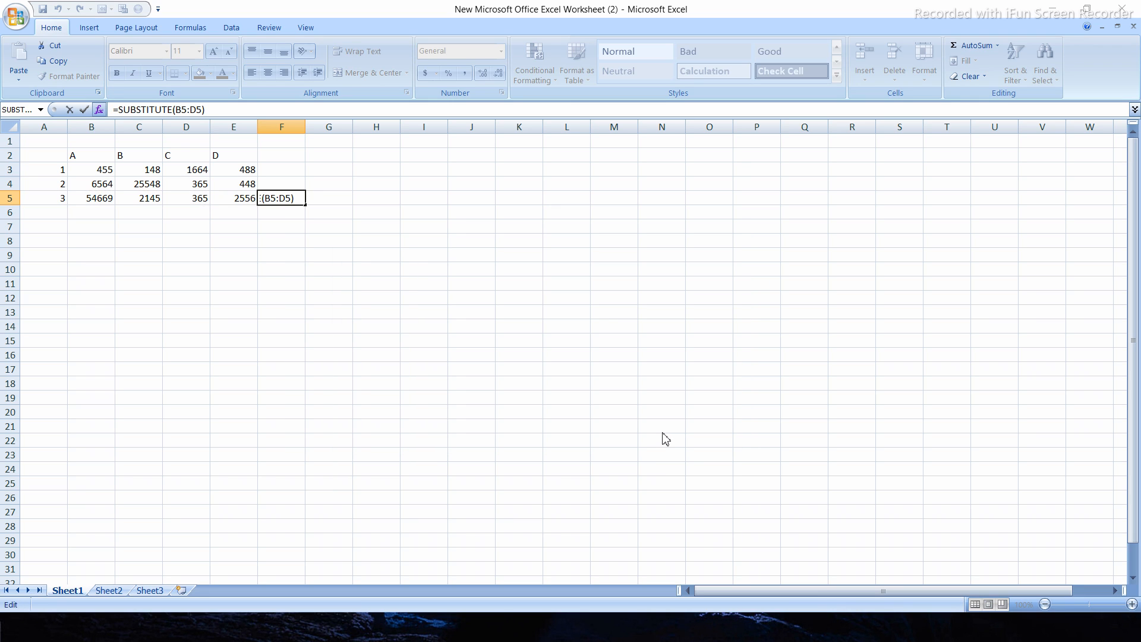
drag(209, 205, 305, 261)
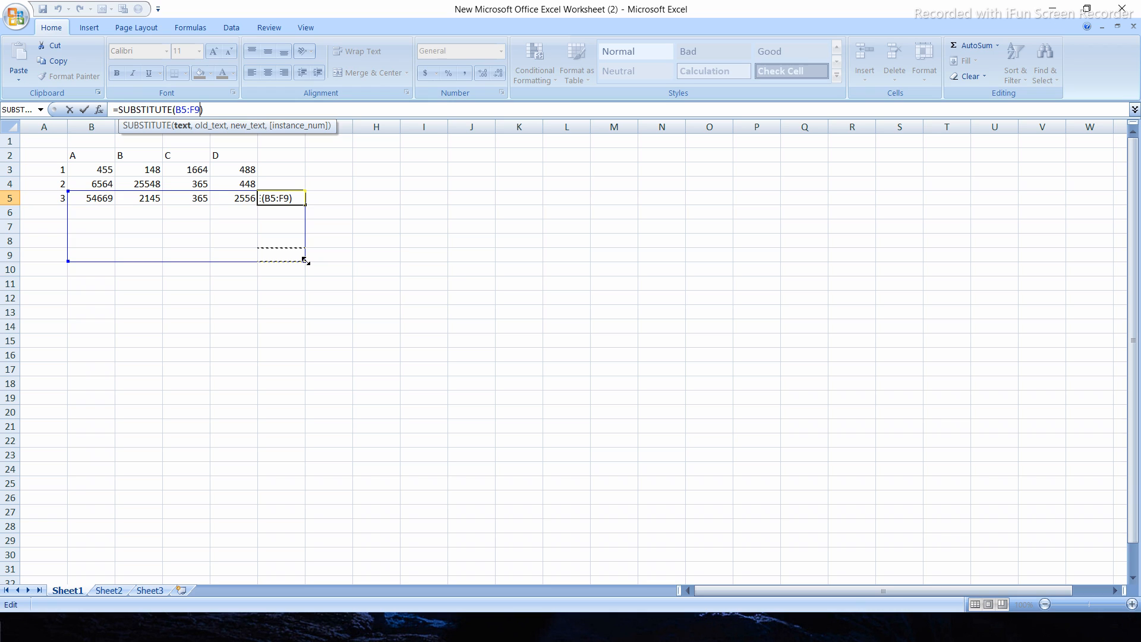
click(365, 236)
click(366, 236)
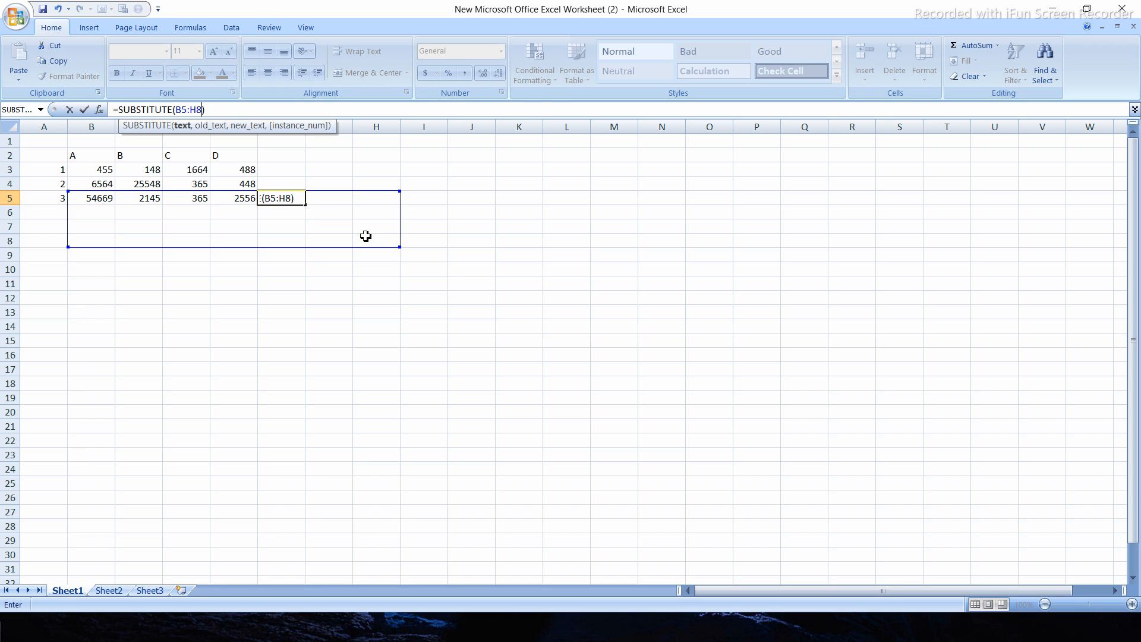
key(ctrl+z)
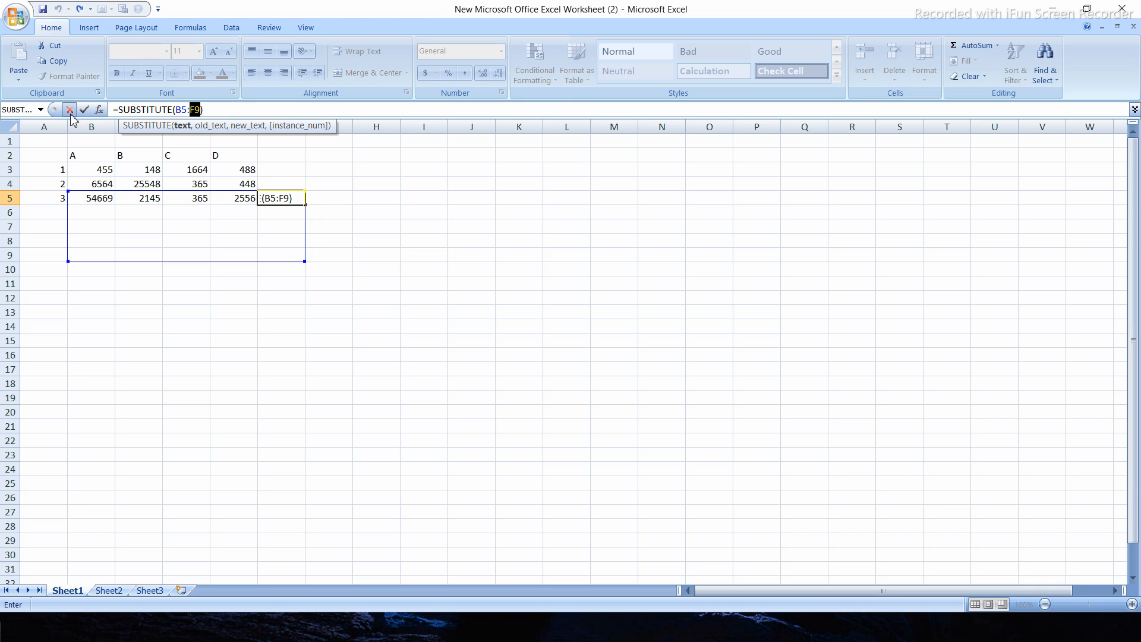
click(71, 112)
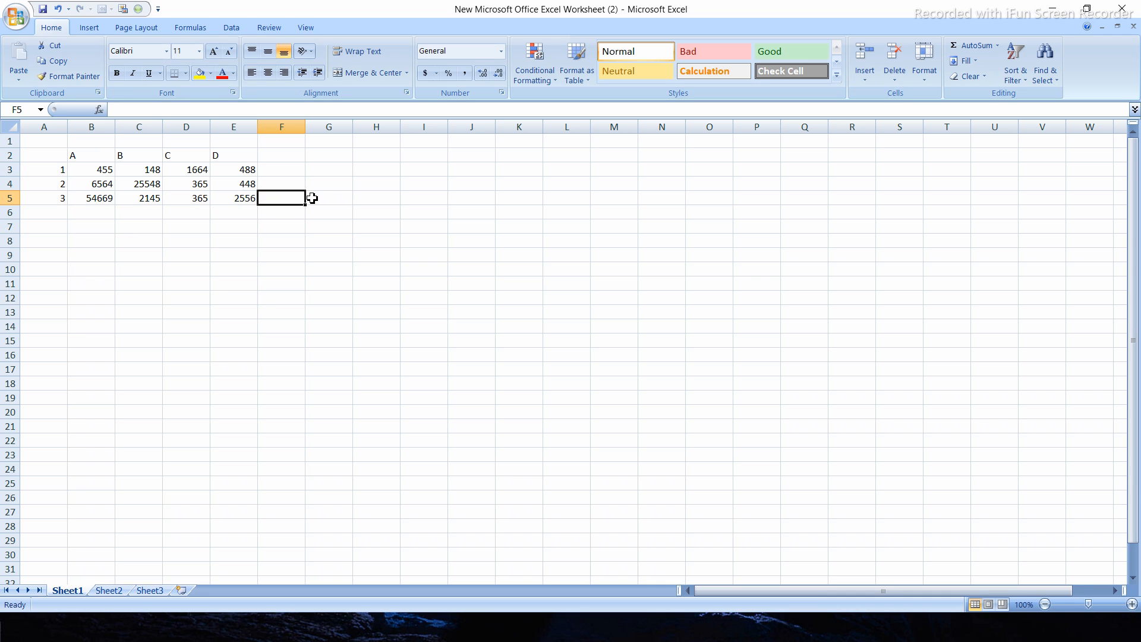
Step: Insert a STDEVA function in cell F5 over the range C5:E5
click(99, 109)
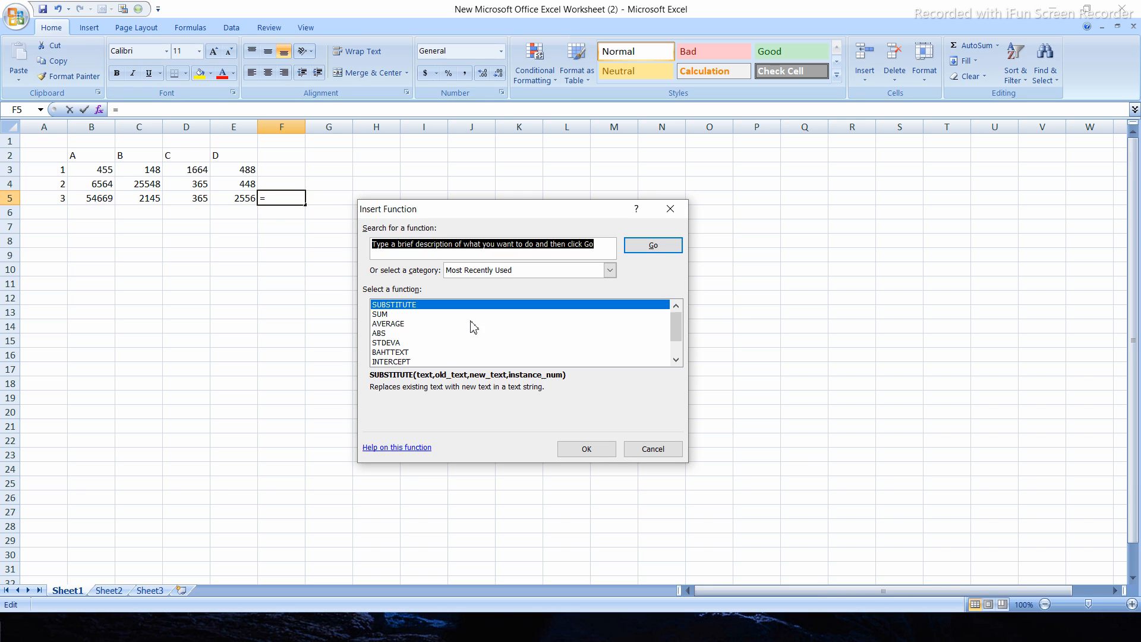
click(407, 342)
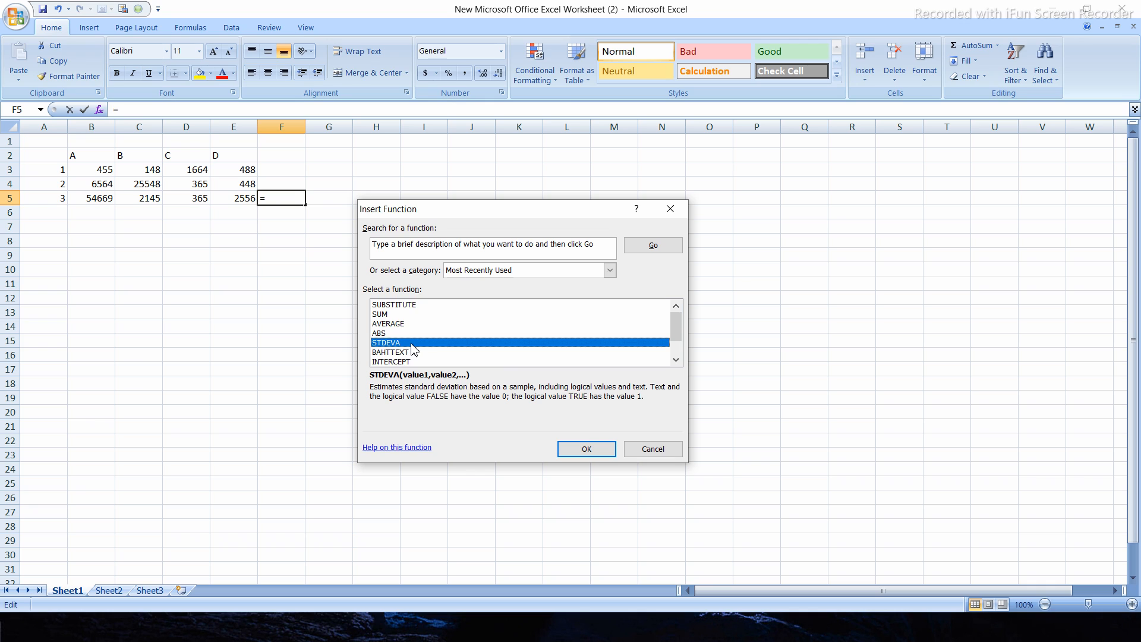
click(586, 449)
drag(237, 197, 159, 199)
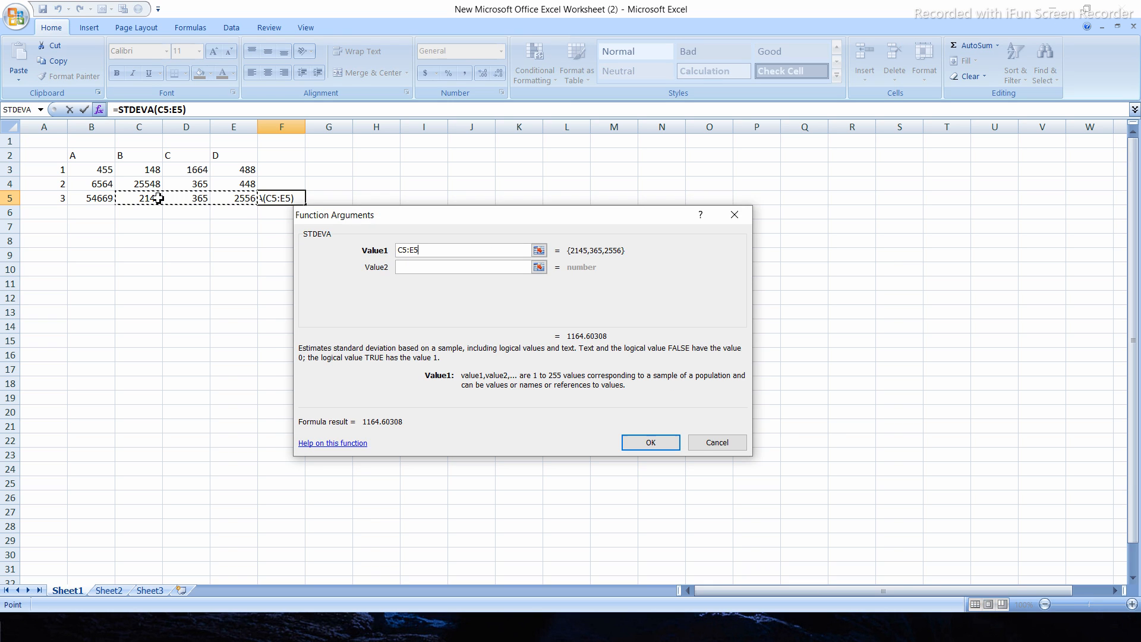
click(651, 442)
Step: Delete the STDEVA formula from cell F5
click(328, 241)
drag(297, 197, 143, 198)
key(BackSpace)
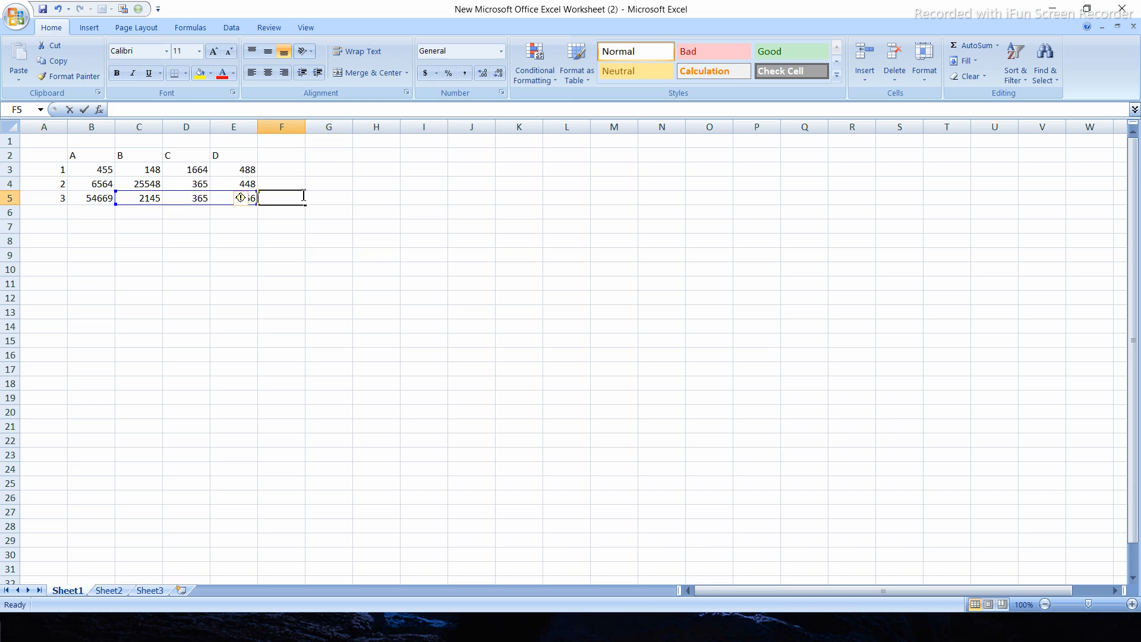
click(406, 265)
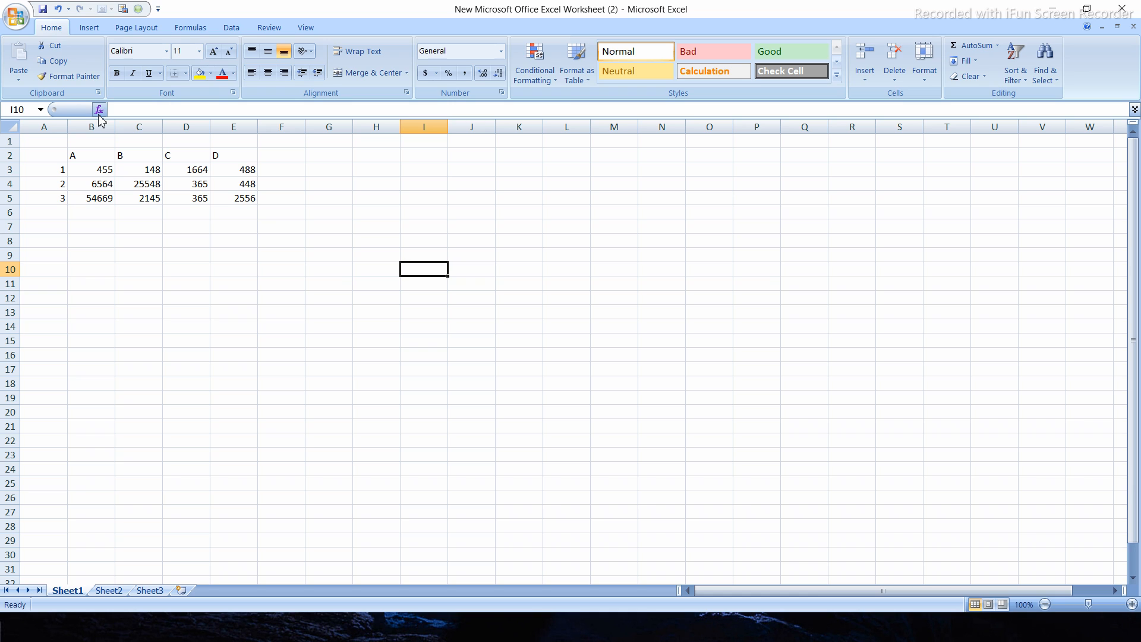
click(267, 221)
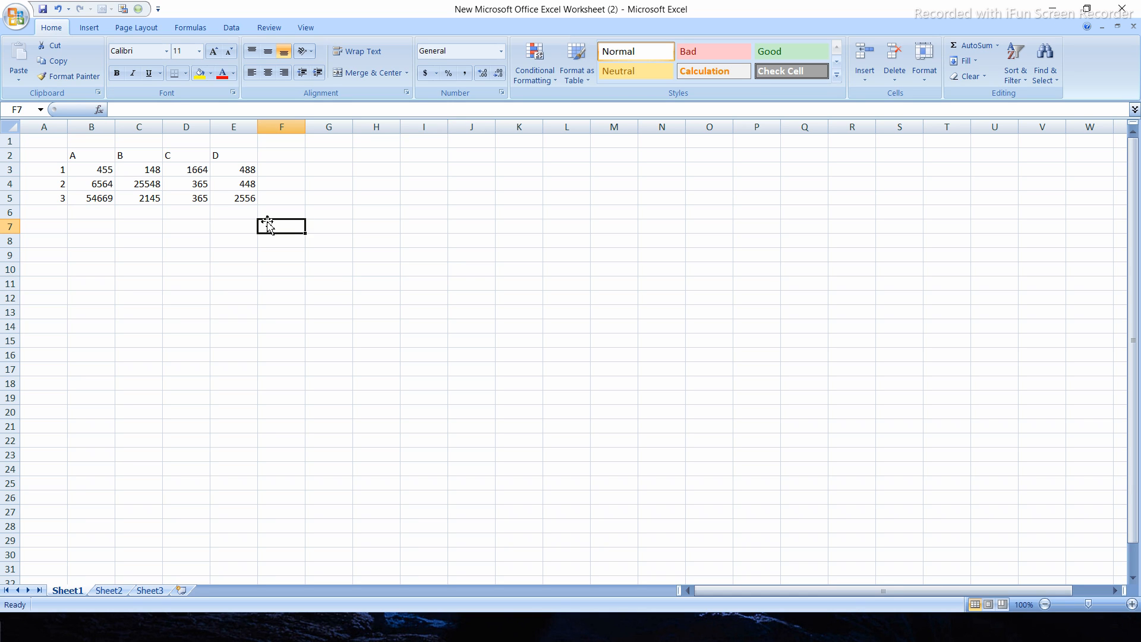
click(331, 222)
click(247, 217)
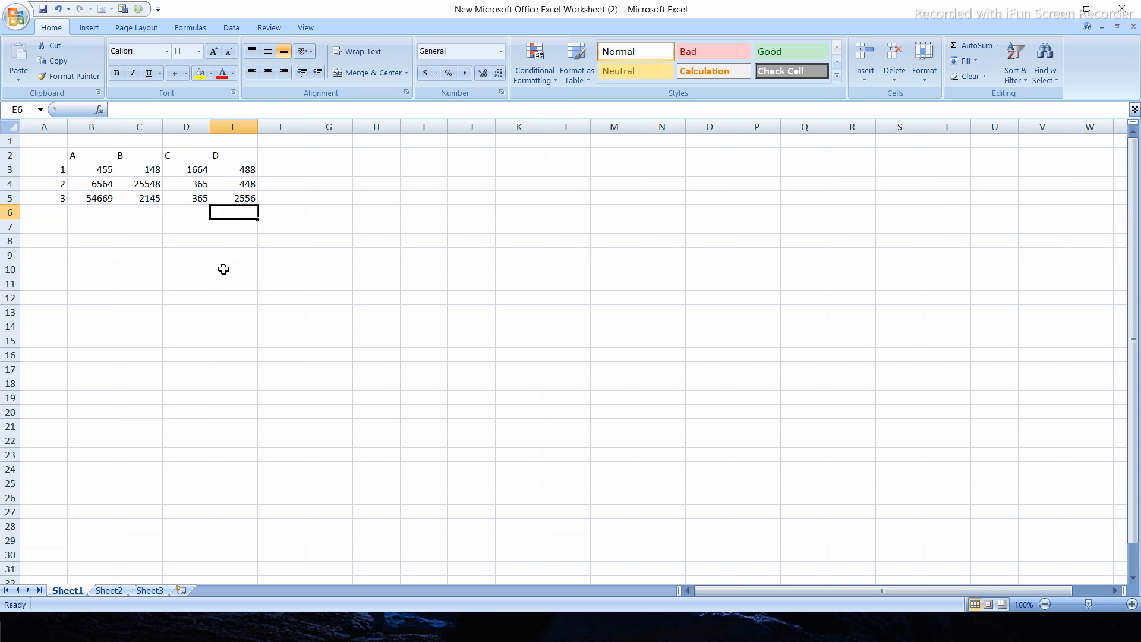
Step: Top-align the values in cells B3 and C3
click(102, 168)
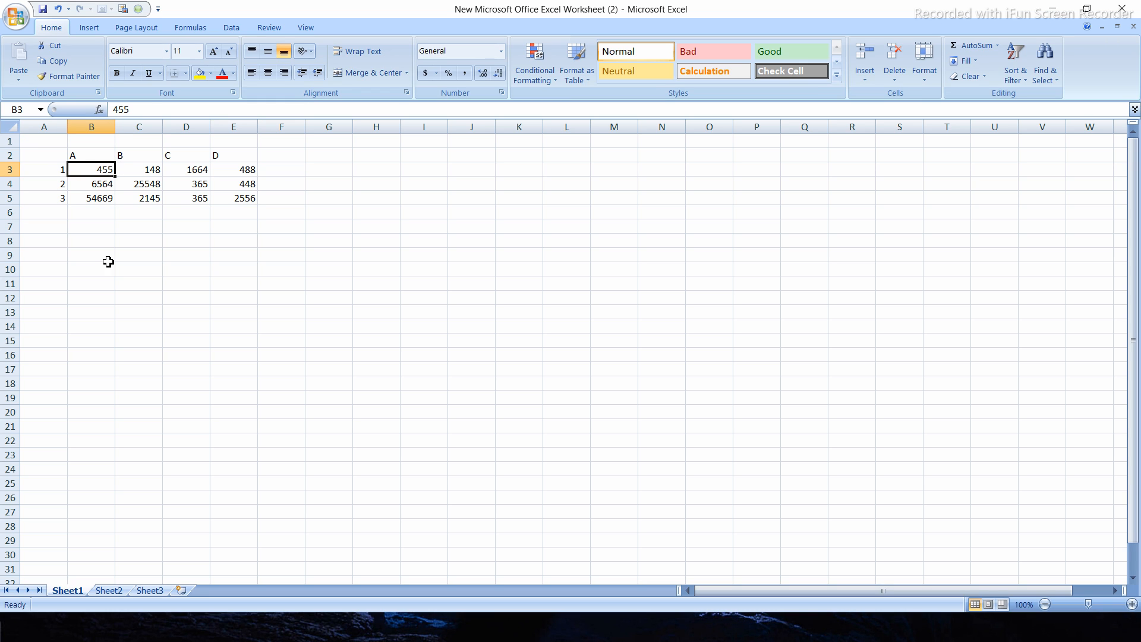
click(252, 53)
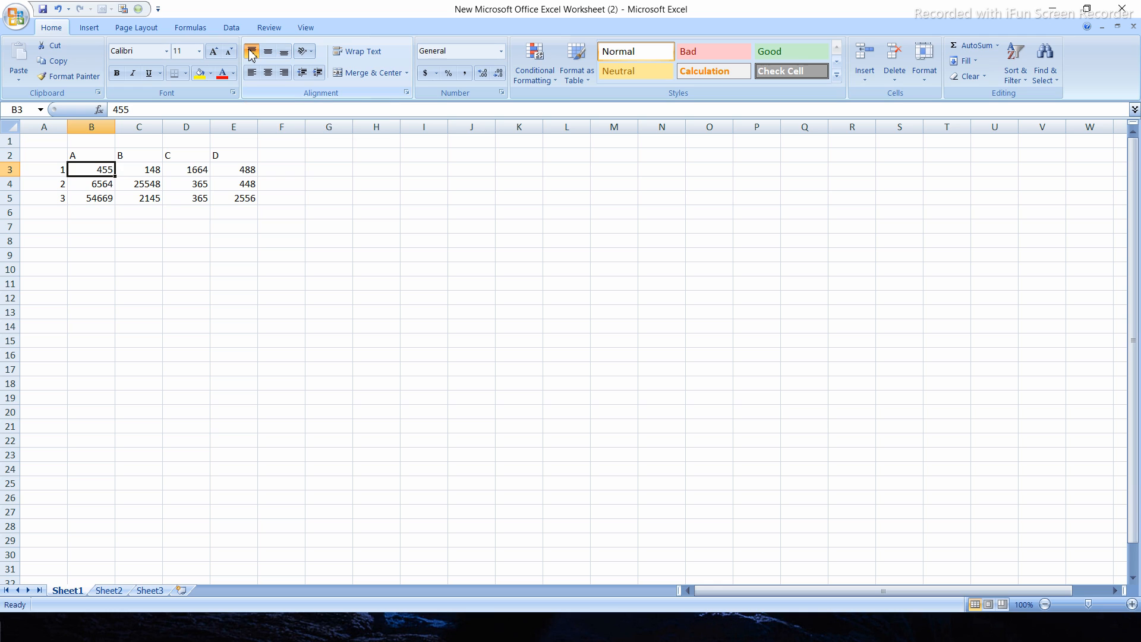
click(130, 239)
click(102, 168)
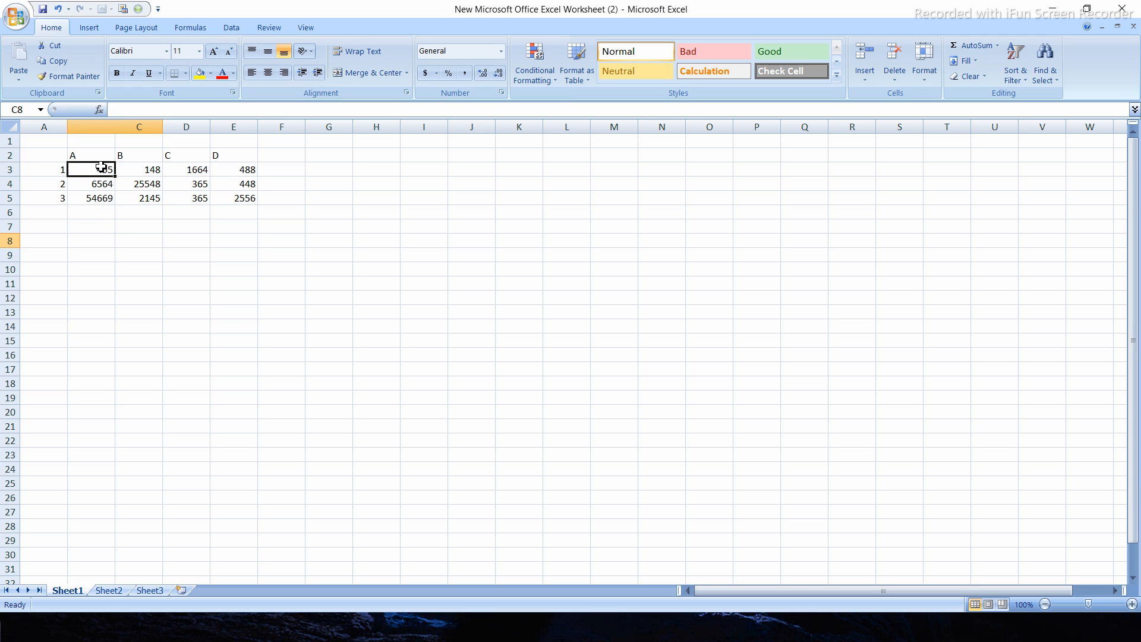
click(148, 171)
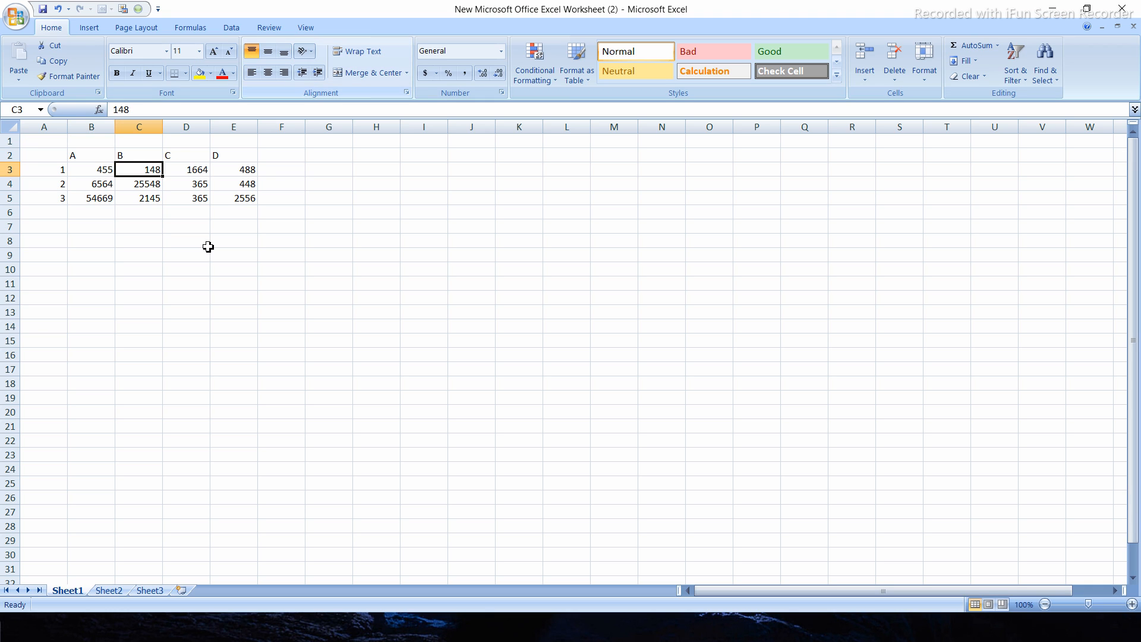
click(203, 282)
Step: Apply top vertical alignment to the whole table in A2:E5
drag(103, 171, 232, 212)
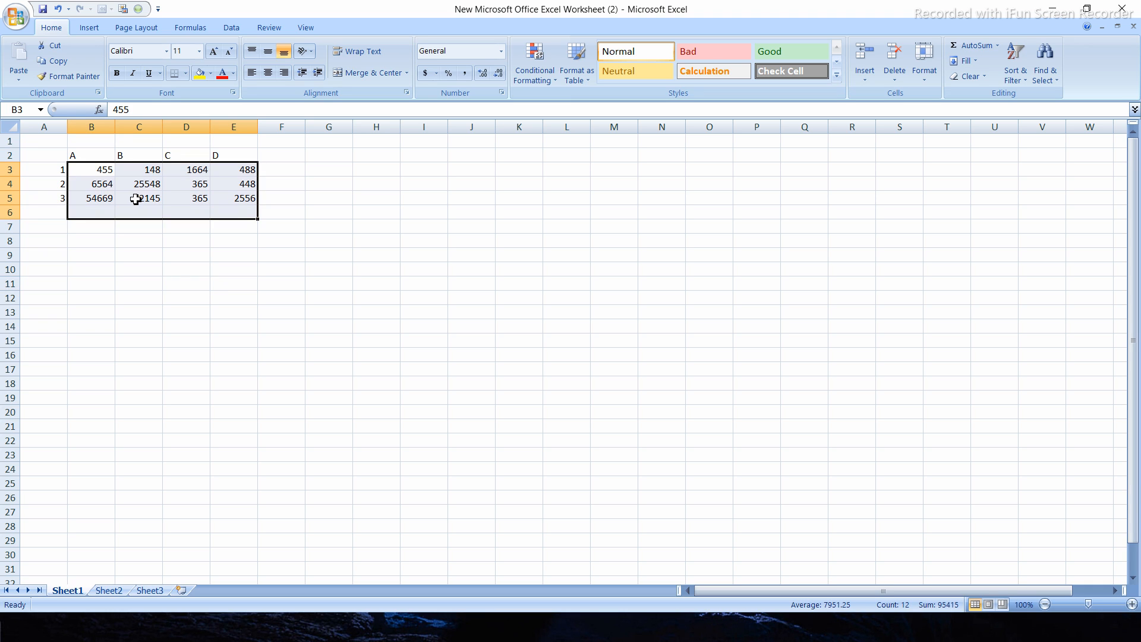
drag(44, 155, 244, 198)
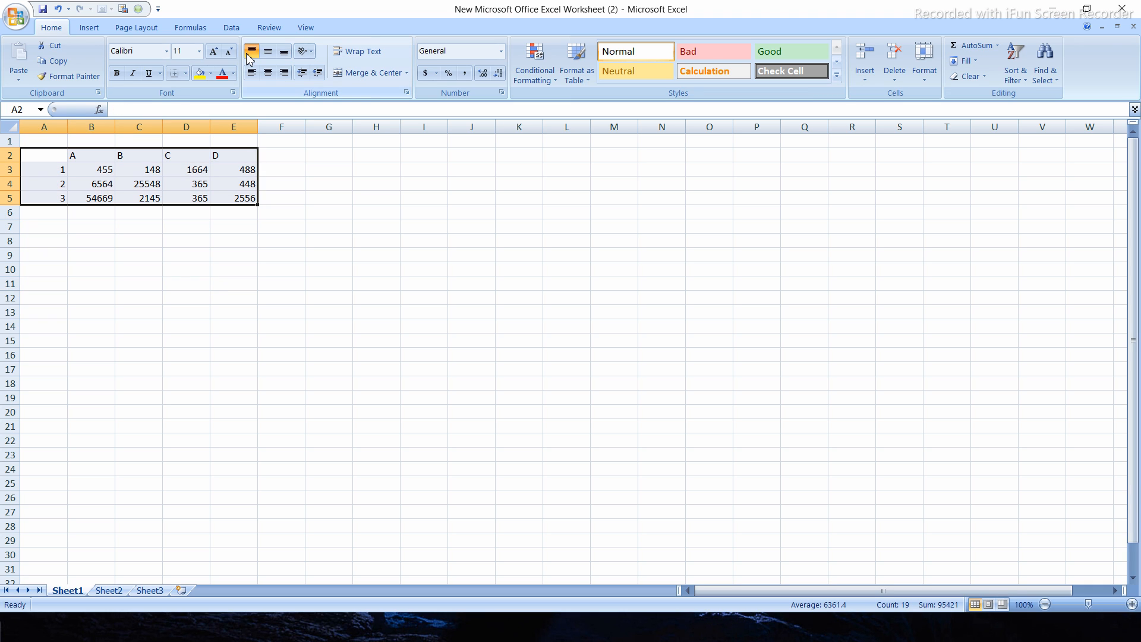
click(230, 284)
click(94, 155)
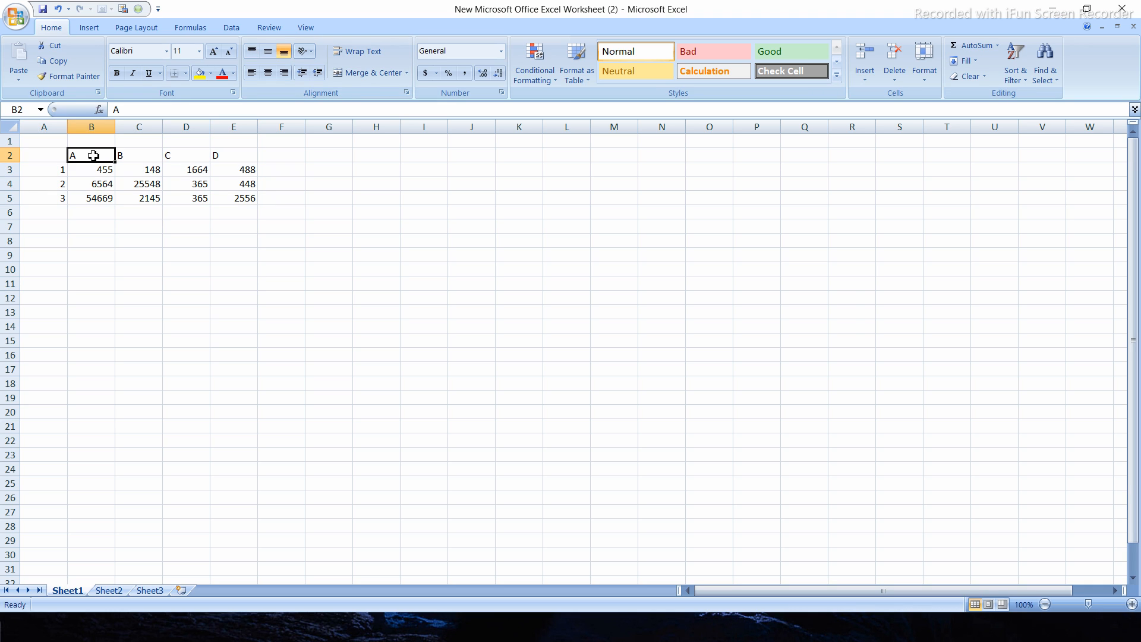
drag(93, 155, 215, 156)
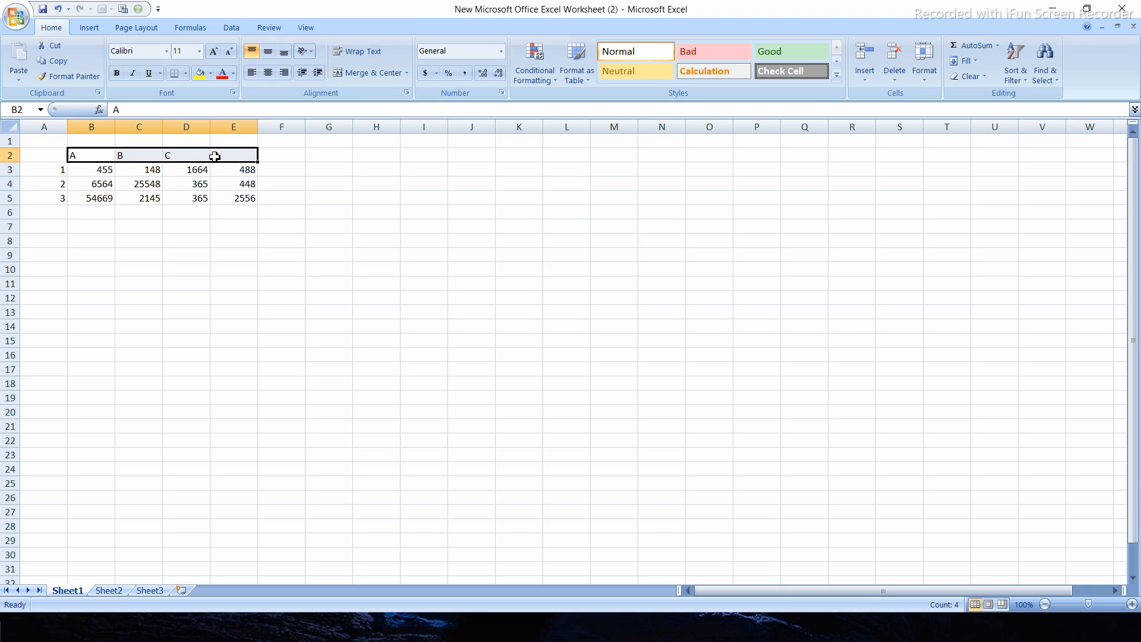
click(282, 169)
Step: Apply middle vertical alignment to cell C3
click(154, 171)
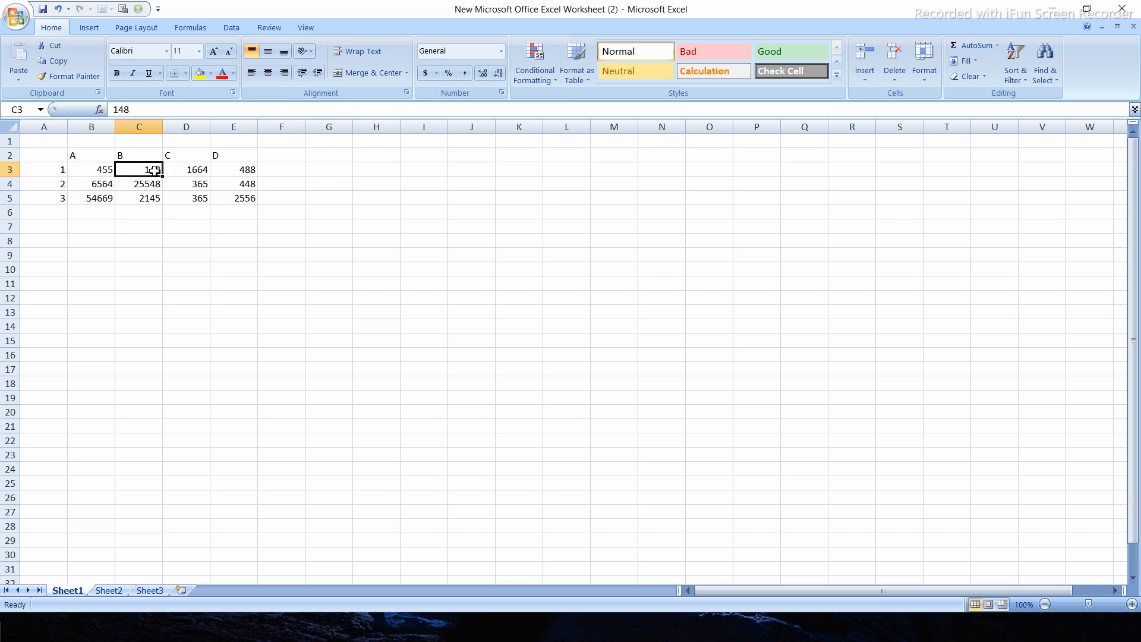
click(269, 54)
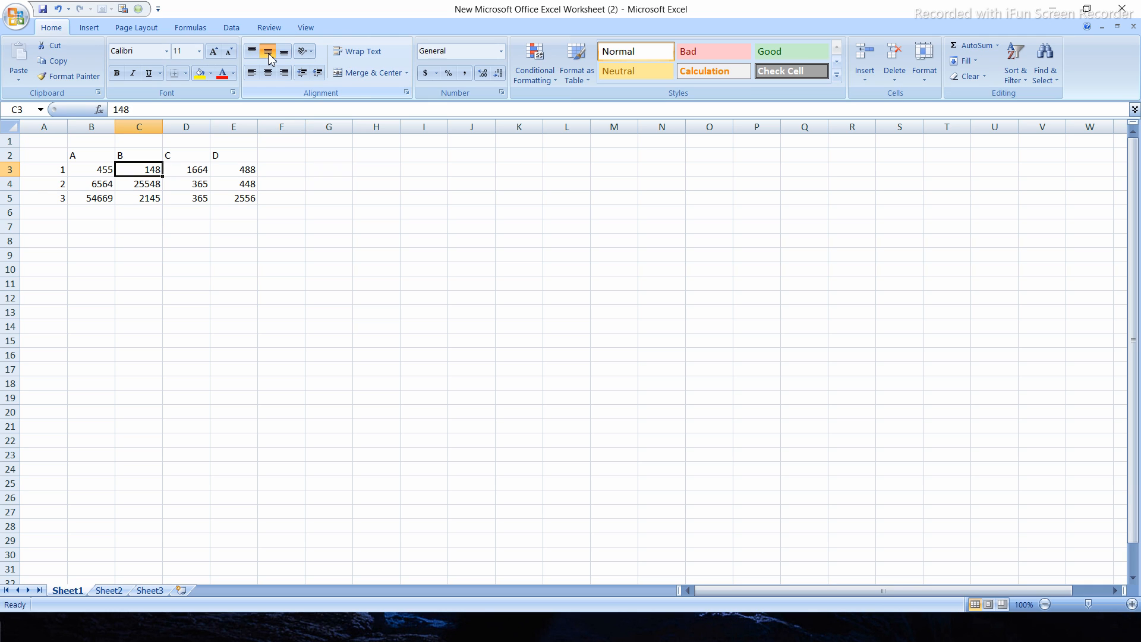
click(161, 356)
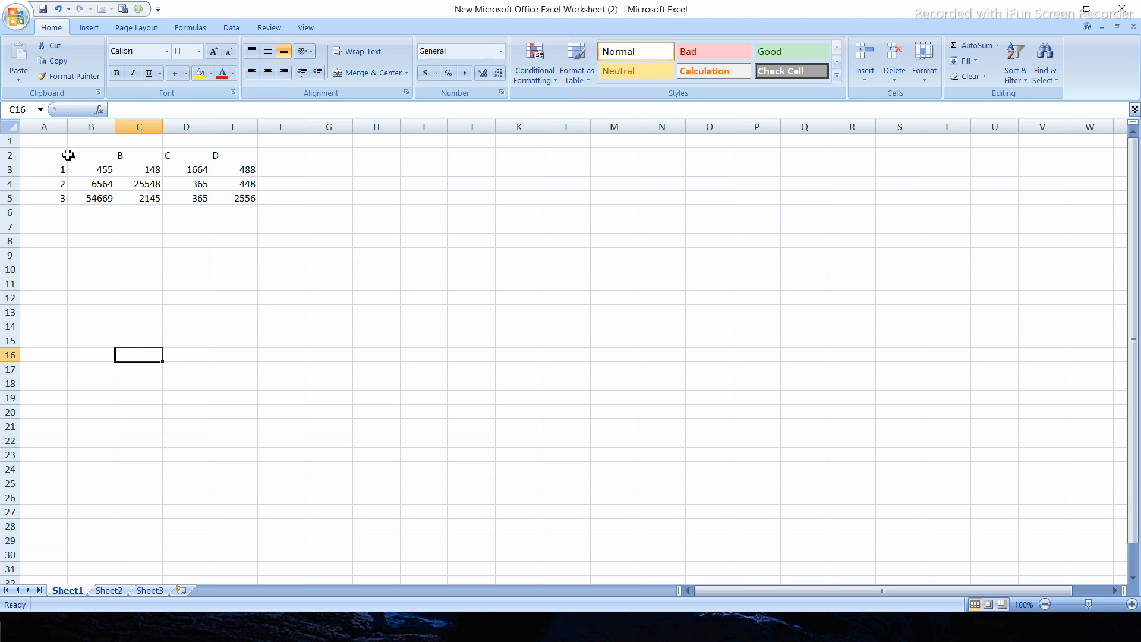
Step: Set the vertical alignment of the table values in B3:E5 to top
click(83, 170)
drag(83, 170, 234, 193)
click(251, 51)
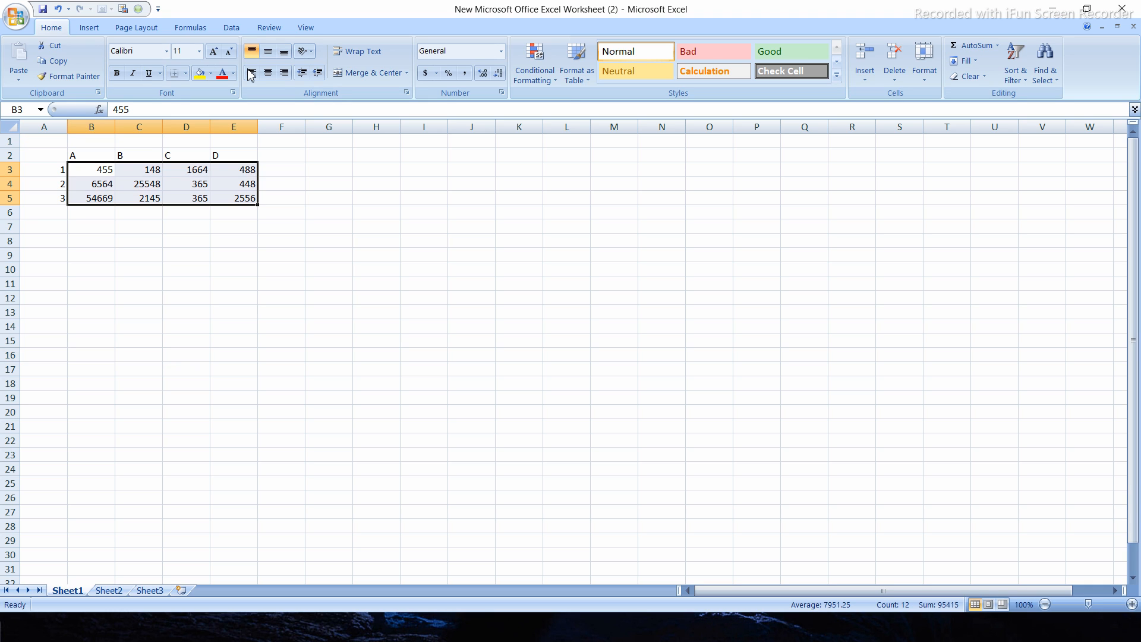
Step: Try left, centre and right alignment on the values in B3:E5, and leave them left-aligned
click(251, 73)
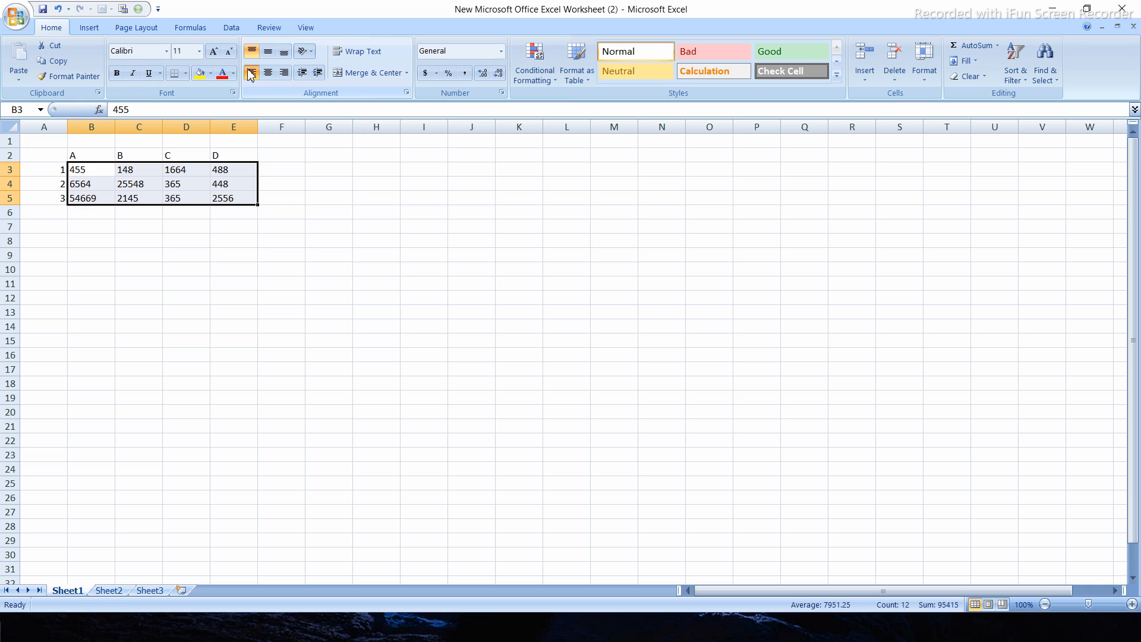
click(268, 73)
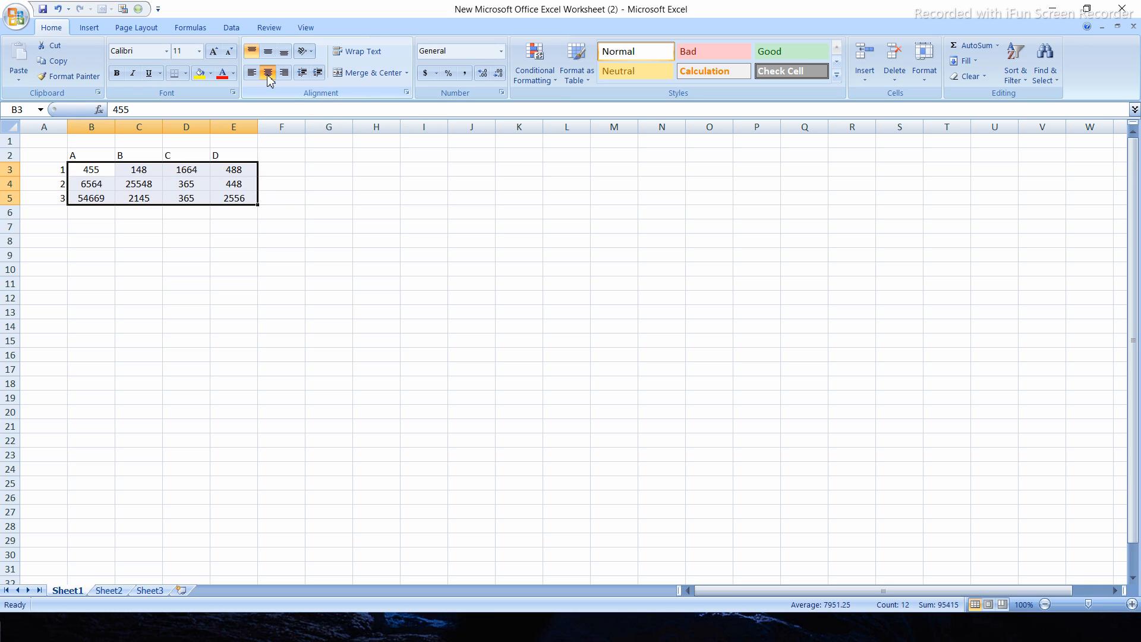
click(285, 73)
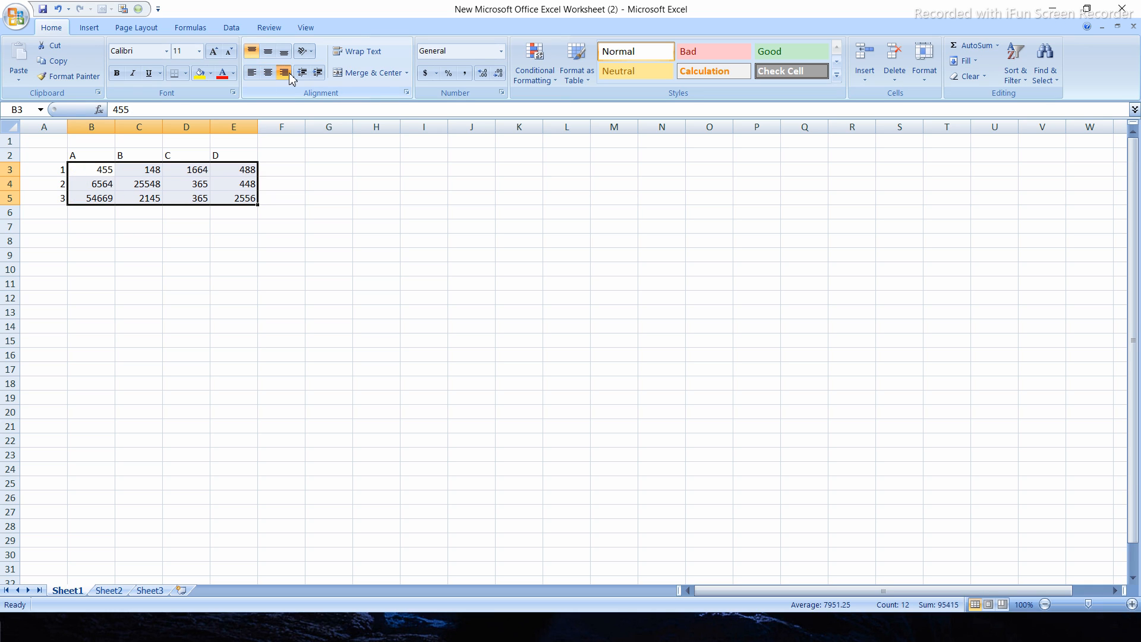
click(256, 77)
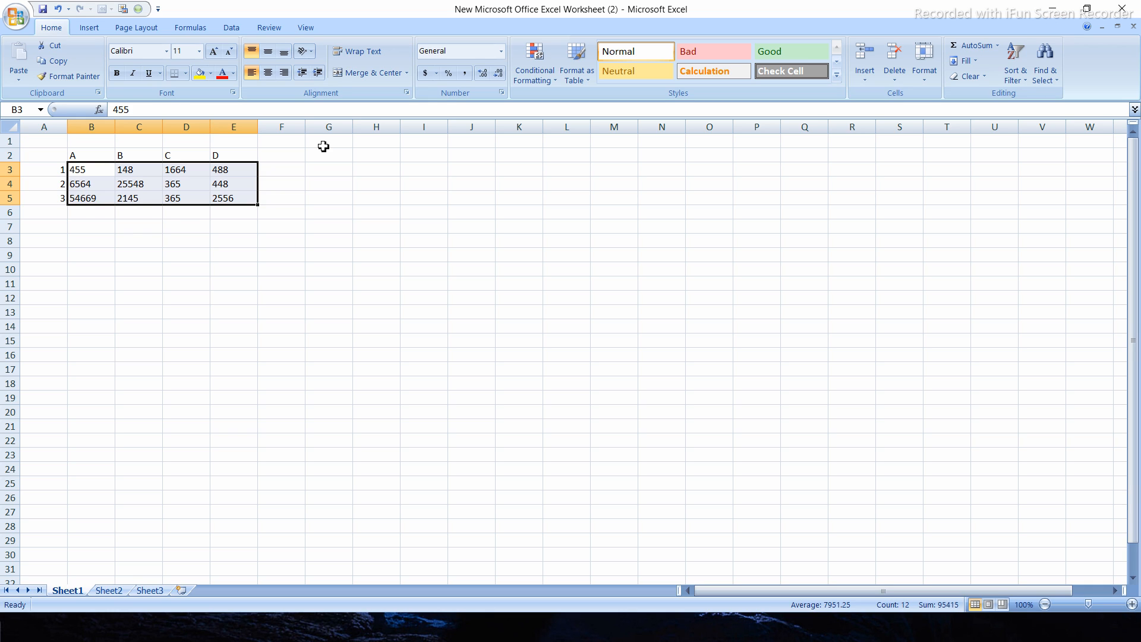
click(284, 54)
click(297, 183)
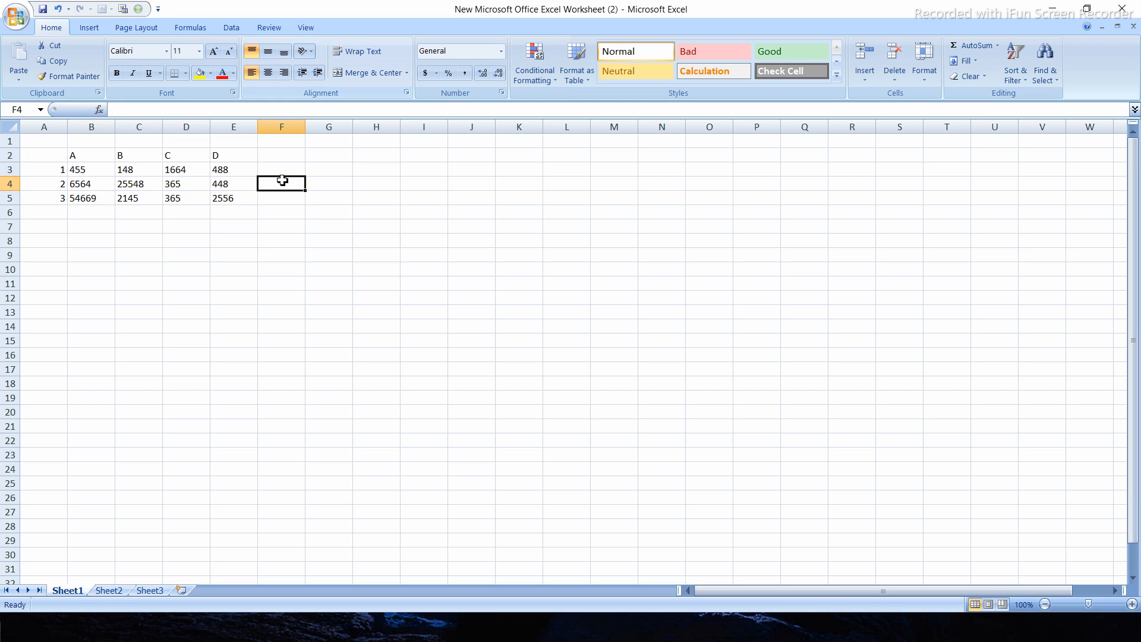
Step: Enter the sample text JKHKJHHK in cell G4 and KJIHHG in cell G5
click(328, 181)
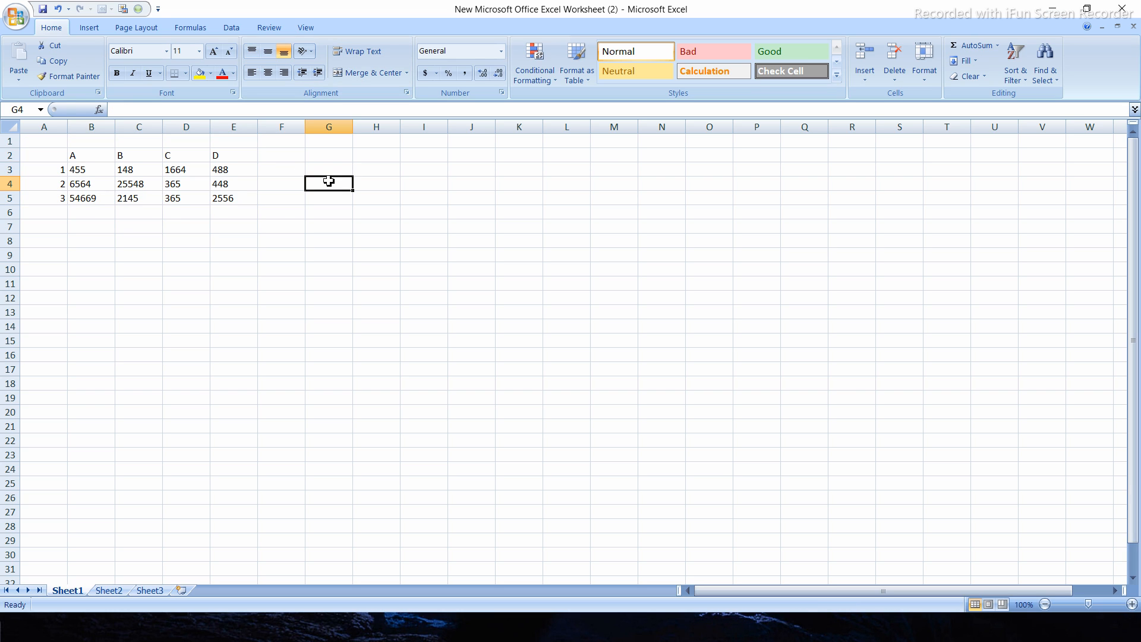
text(JKHJHHK)
key(Return)
text(KJIHHG)
click(370, 216)
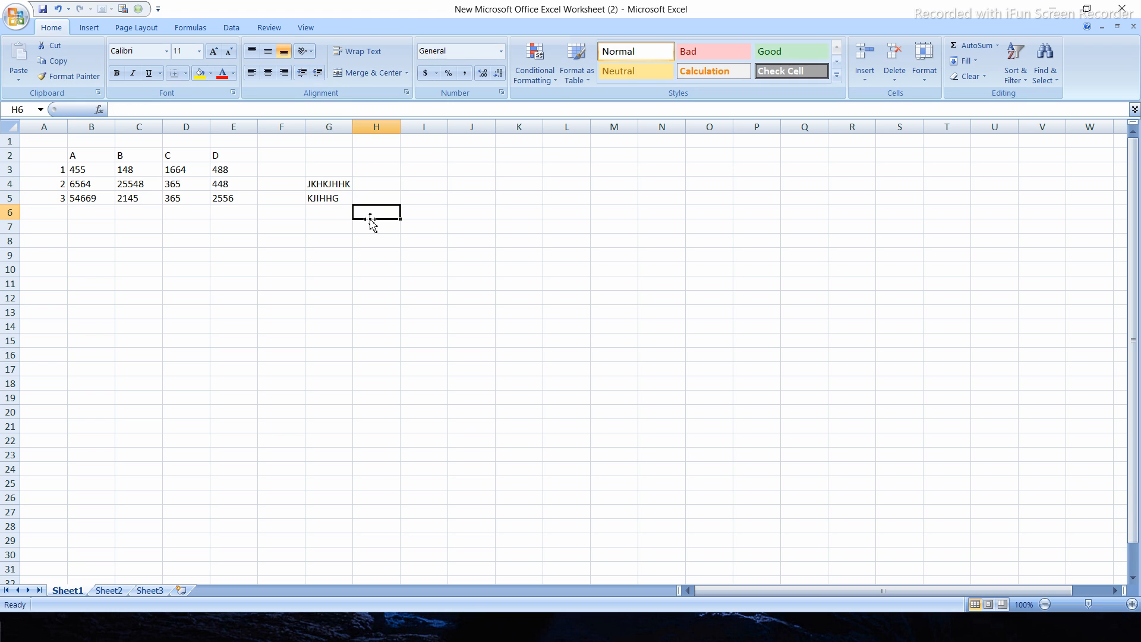
Step: Append KLJKJHKJHK to the text in cell G5
click(348, 201)
double_click(349, 200)
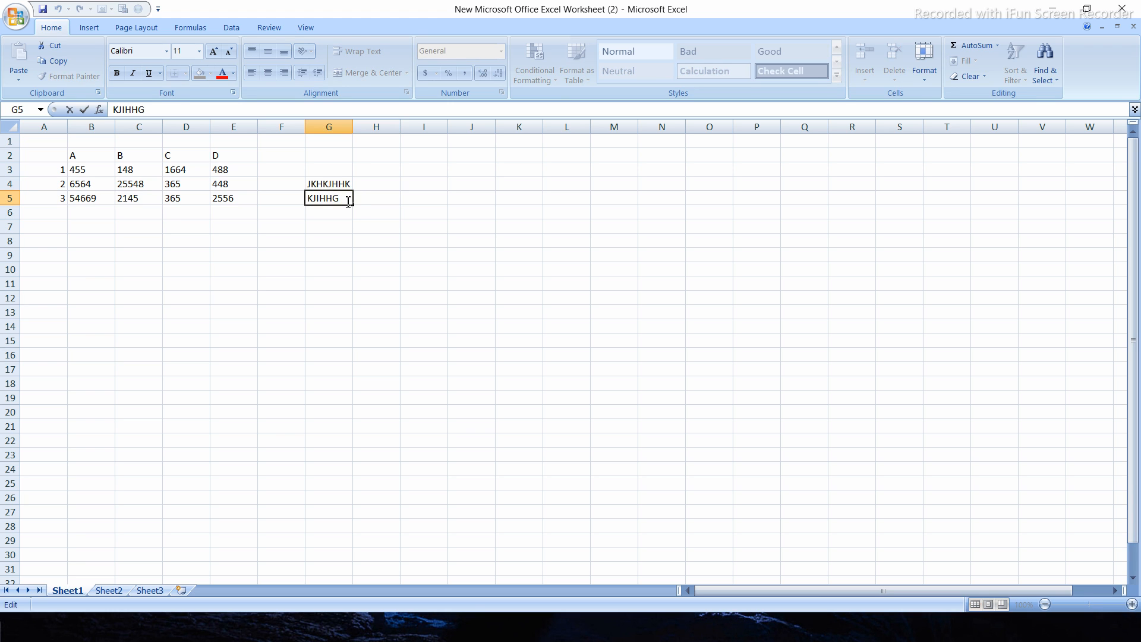
key(Return)
click(343, 196)
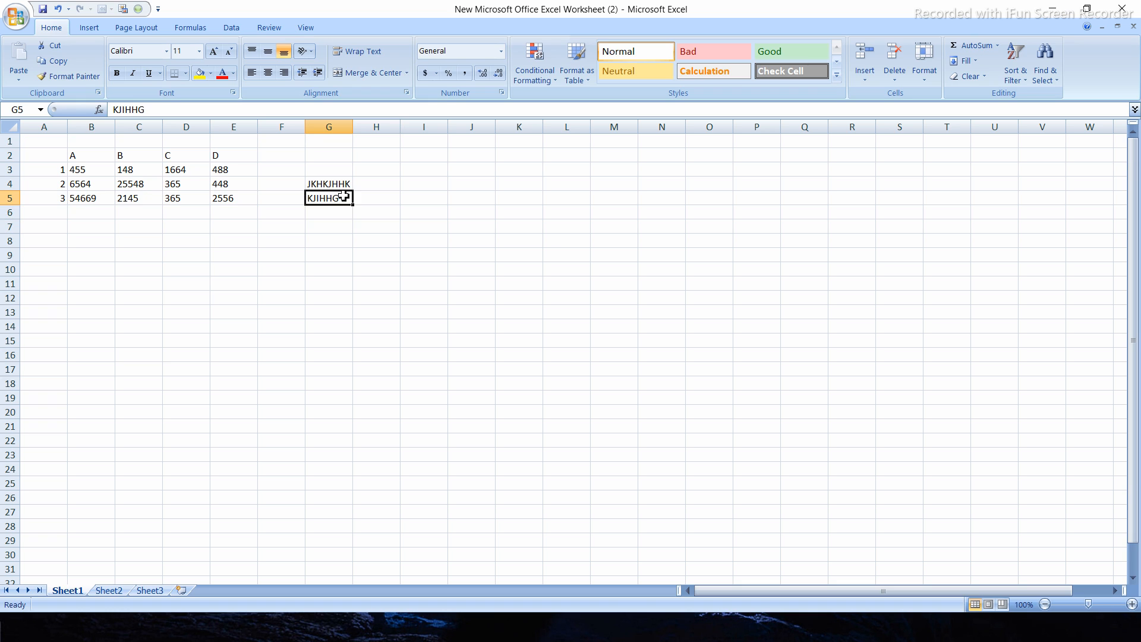
double_click(345, 196)
text(KLJKJHKJHK)
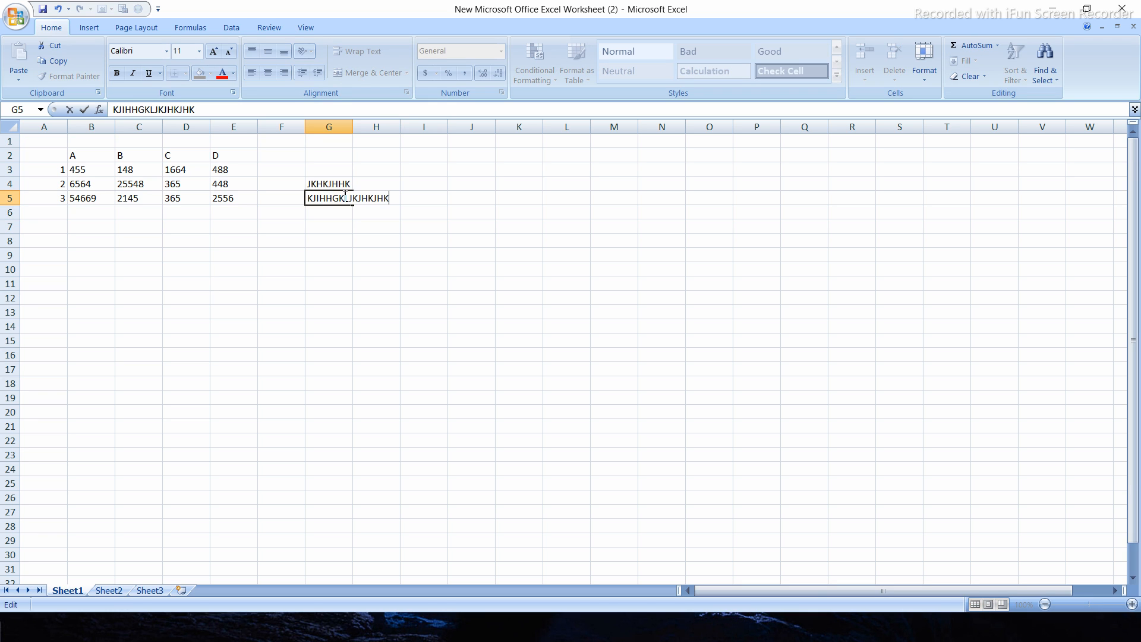
click(438, 188)
Step: Try middle vertical alignment on cell G5, and set it to top alignment
click(346, 200)
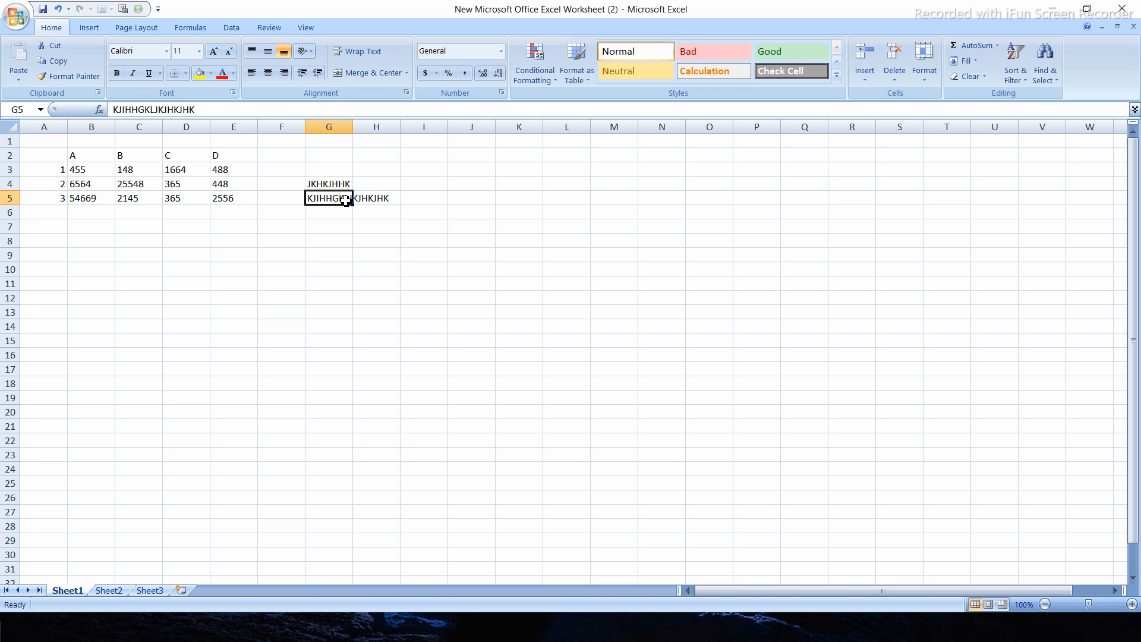
click(268, 51)
click(252, 53)
Step: Auto-fit the width of column G to its longest text
click(344, 226)
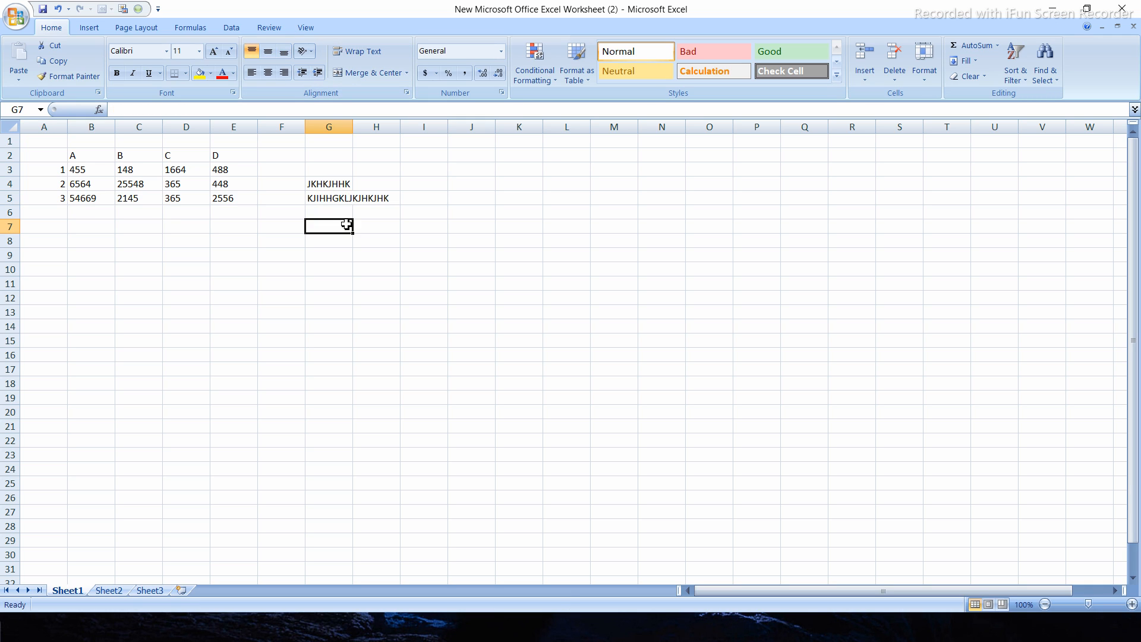
click(342, 208)
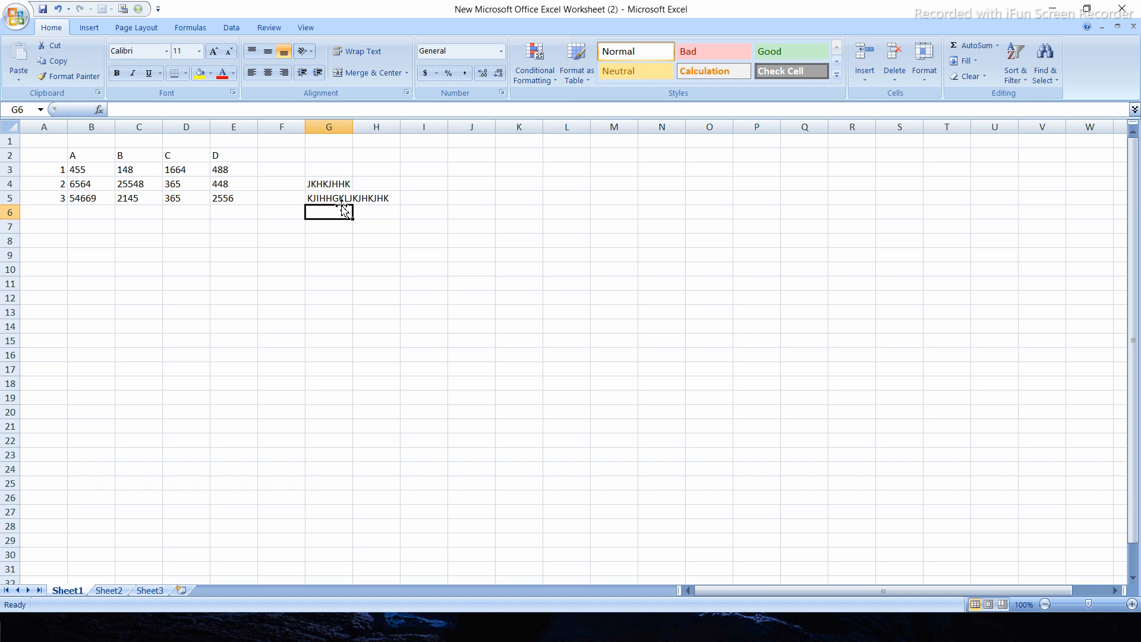
double_click(353, 128)
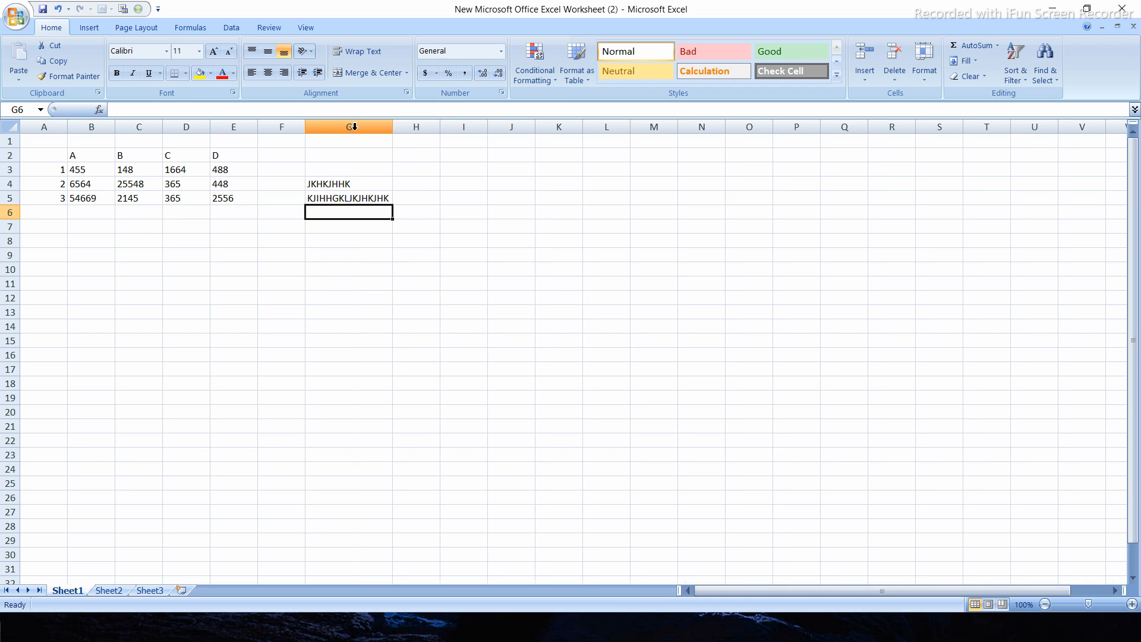
Step: Turn on text wrapping for cell G5, and turn it off again
click(374, 200)
click(357, 51)
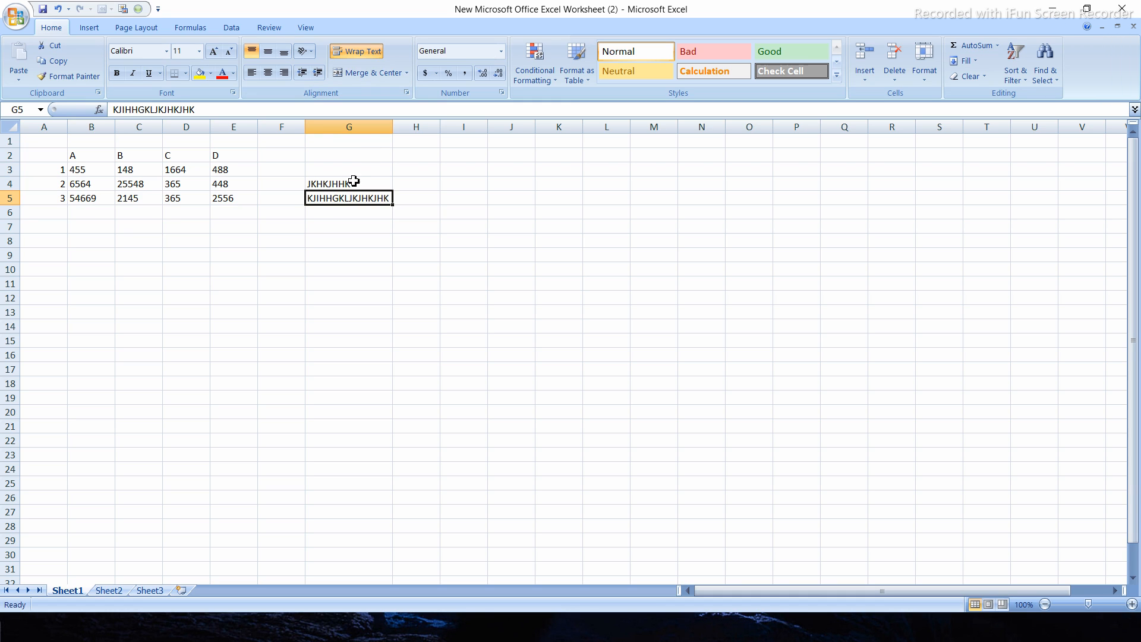
click(362, 52)
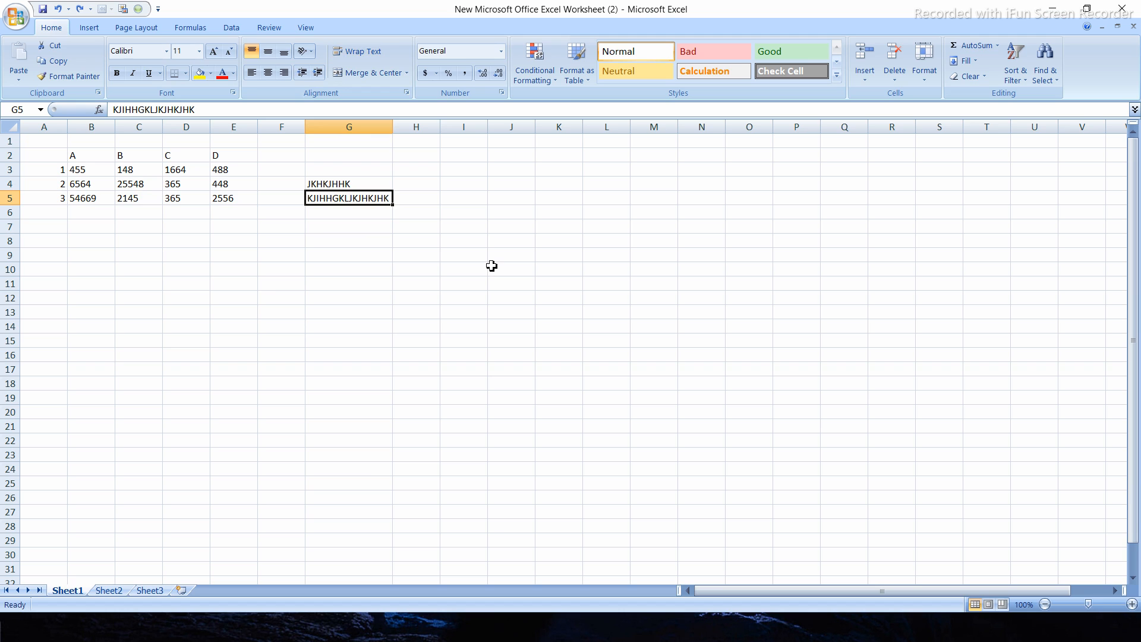
Step: Undo the auto-fit of column G and the last formatting changes so that cell G5 is wrapped and top-aligned again
key(ctrl+z)
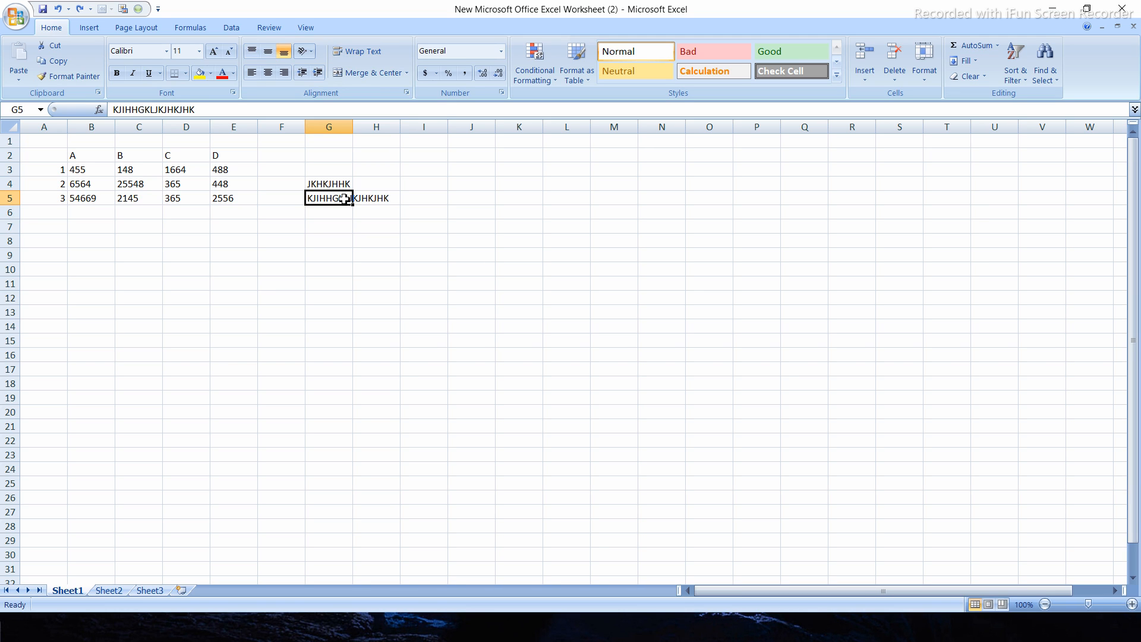
key(ctrl+z)
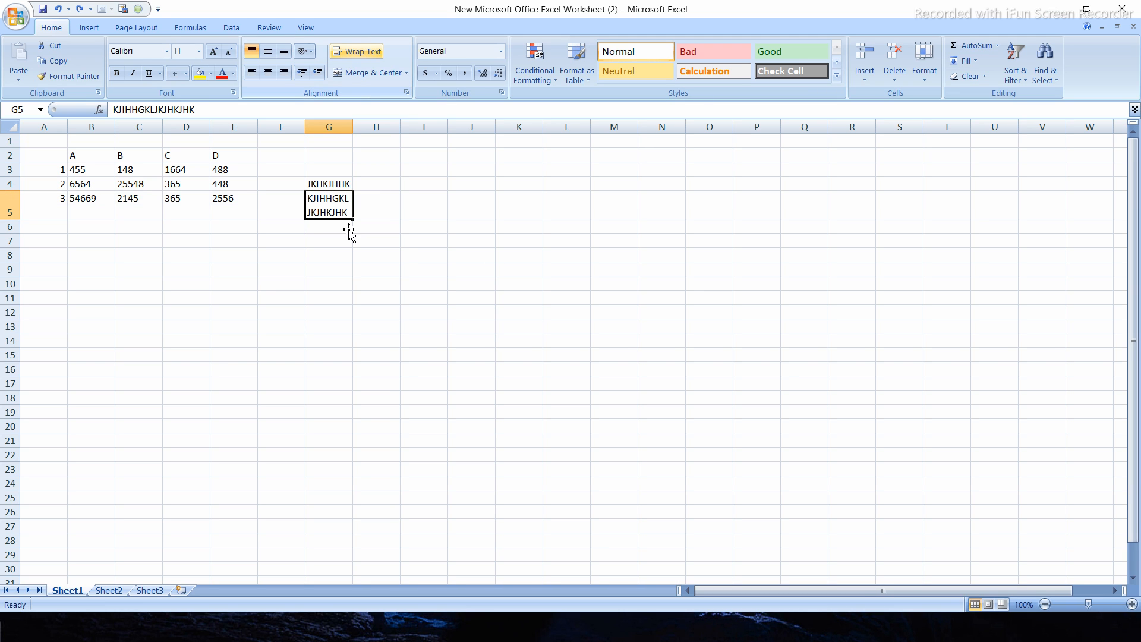
click(410, 254)
click(338, 199)
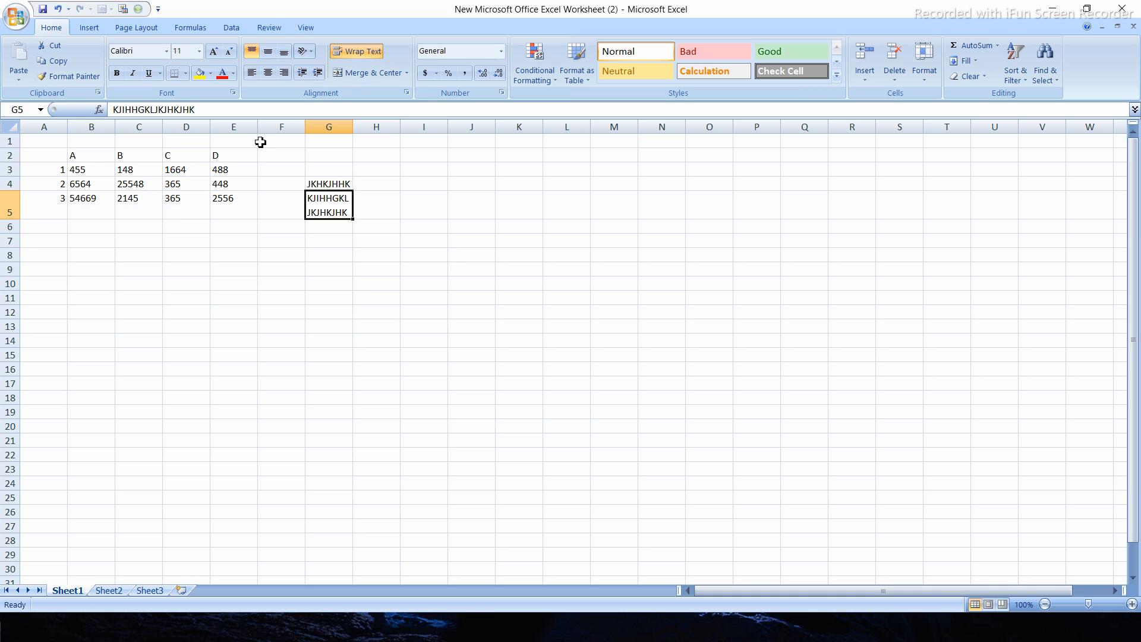
Step: Try middle vertical alignment on cell G5, and set it to bottom alignment
click(271, 53)
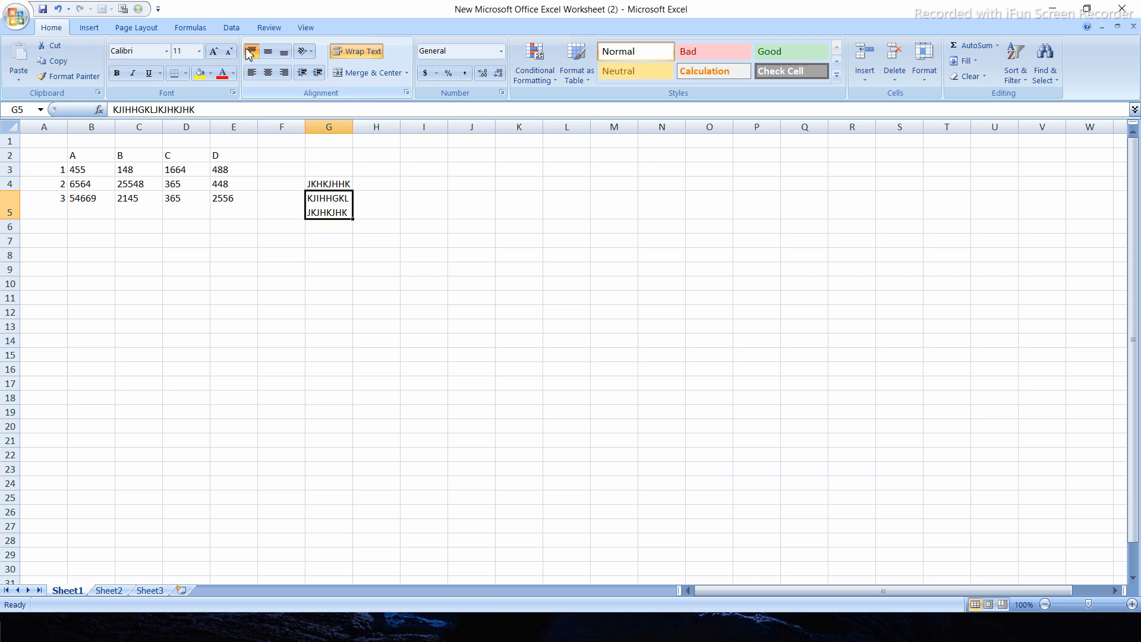
click(283, 53)
click(325, 254)
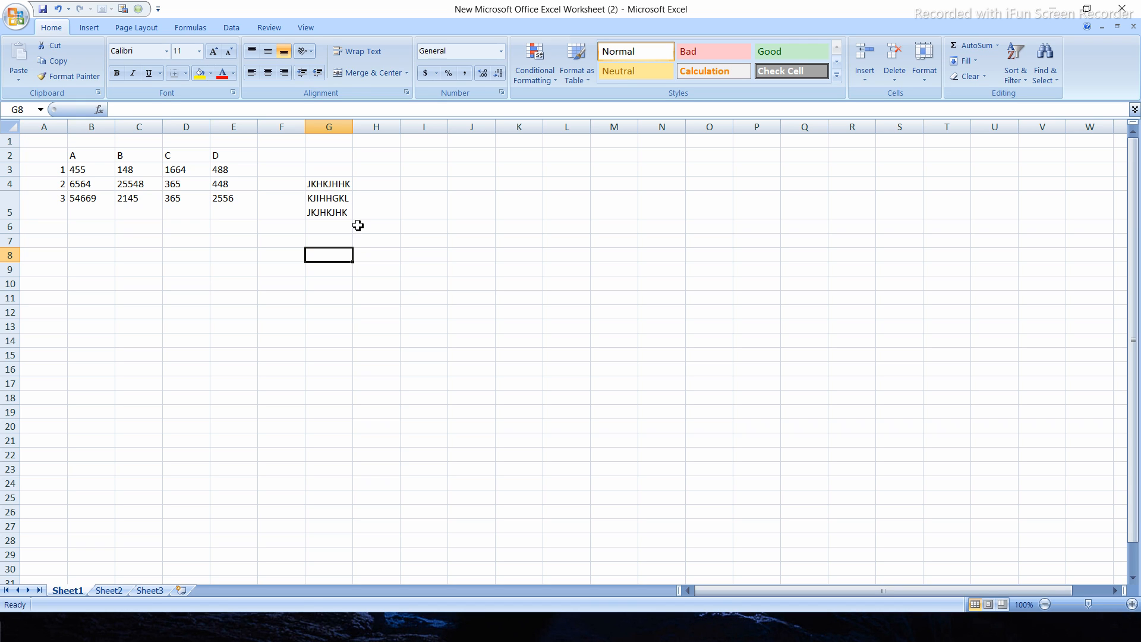
Step: Try bottom vertical alignment on cell E5, and switch it to middle alignment
click(245, 212)
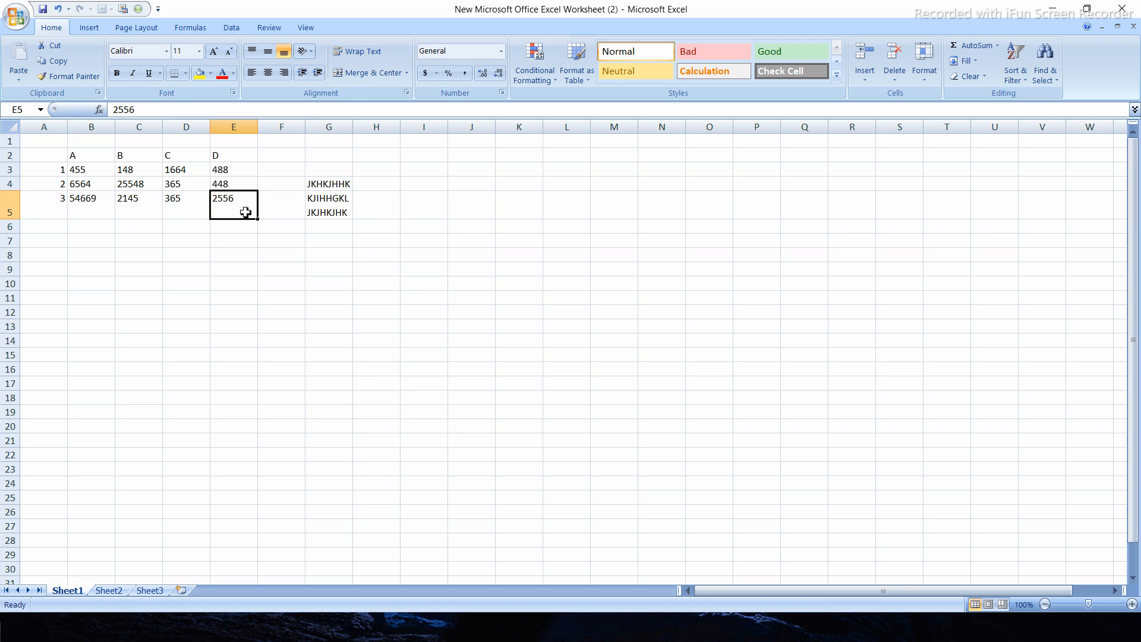
click(284, 53)
click(272, 54)
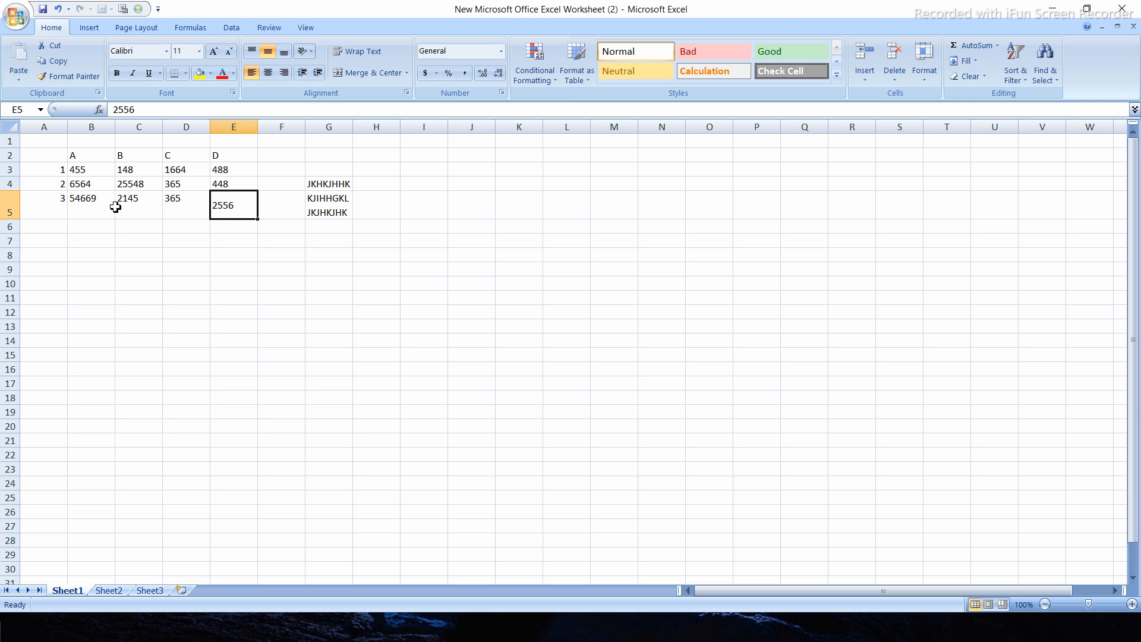
Step: Try middle and bottom vertical alignment on cells B5:D5, and set cells B5:E5 to top alignment
drag(92, 203, 178, 204)
click(268, 52)
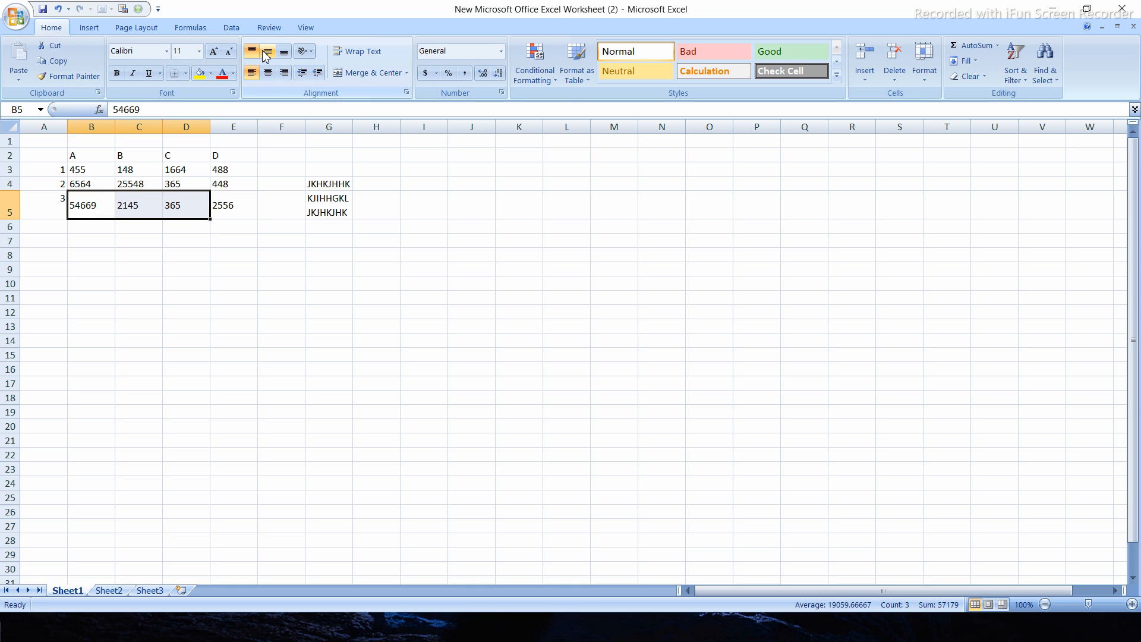
click(284, 53)
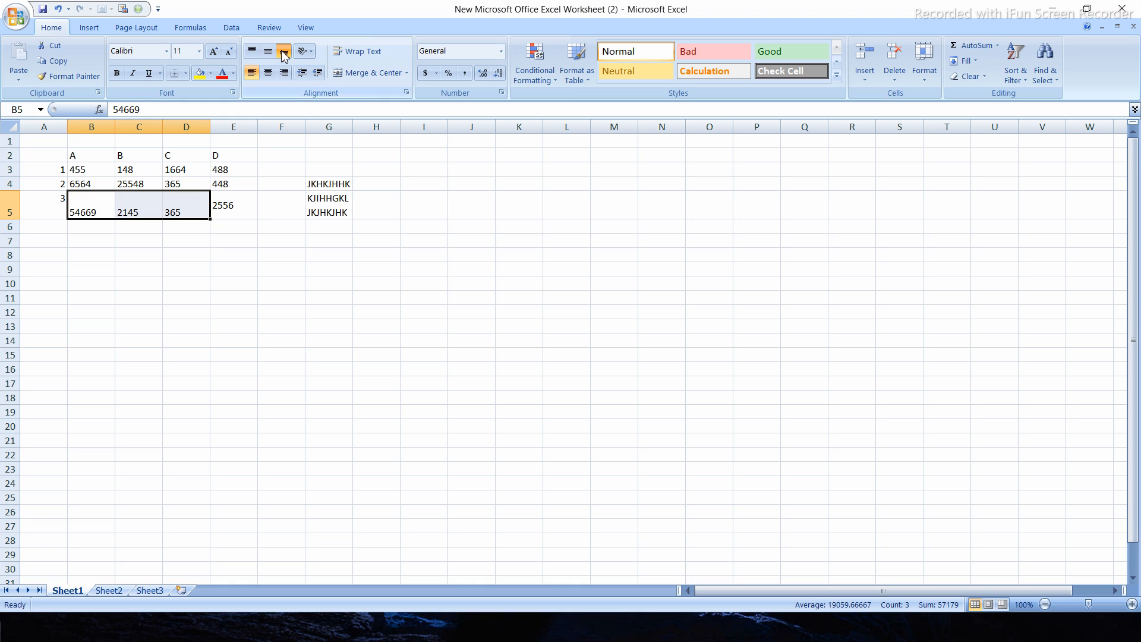
click(256, 55)
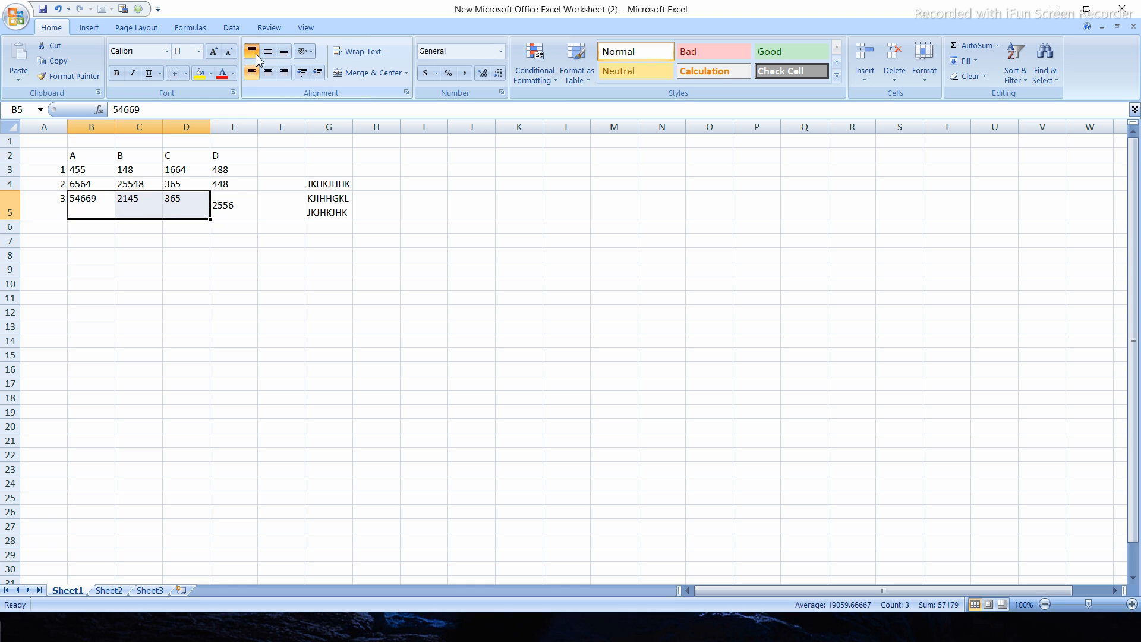
click(236, 198)
click(256, 50)
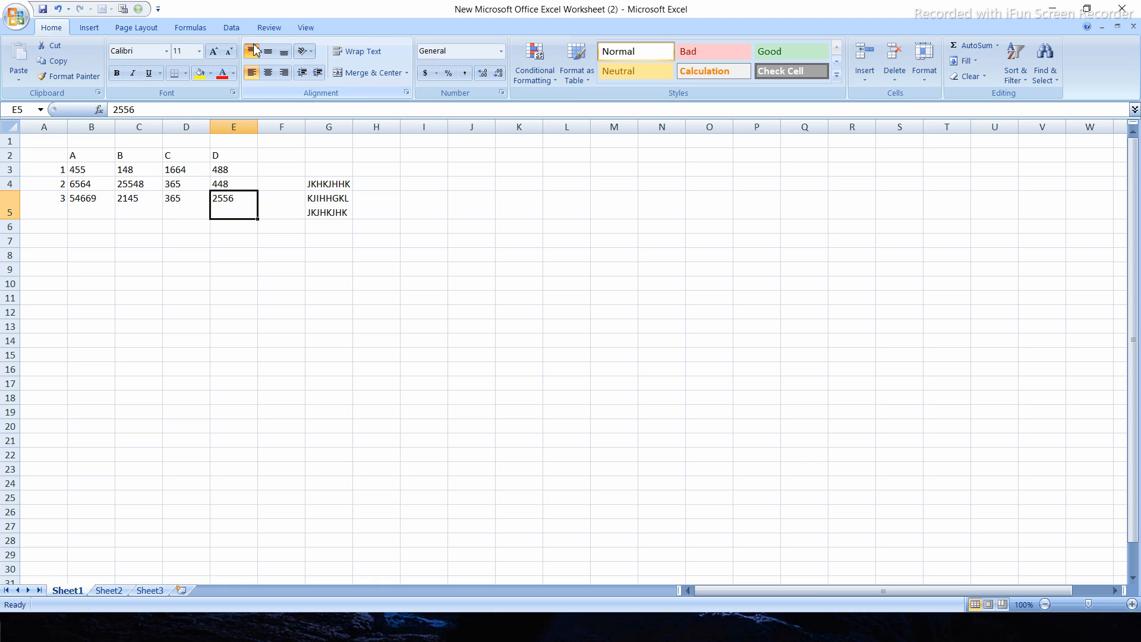
click(329, 267)
click(325, 186)
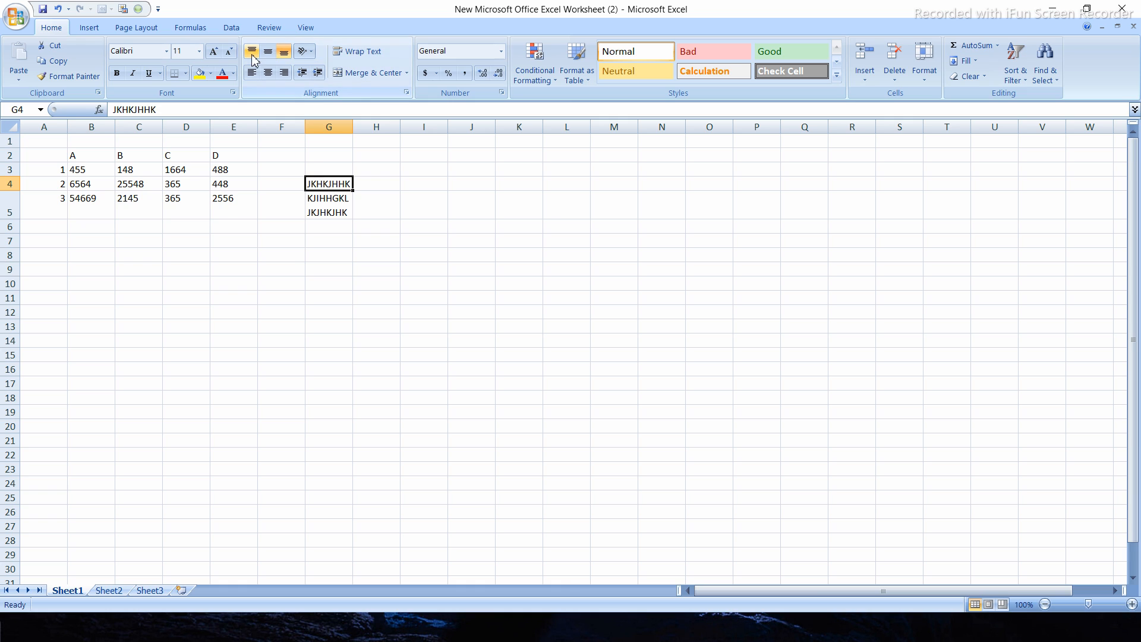
Step: Try middle vertical alignment on cells B5:E5 together, and set them to bottom alignment
click(226, 210)
drag(83, 208, 242, 221)
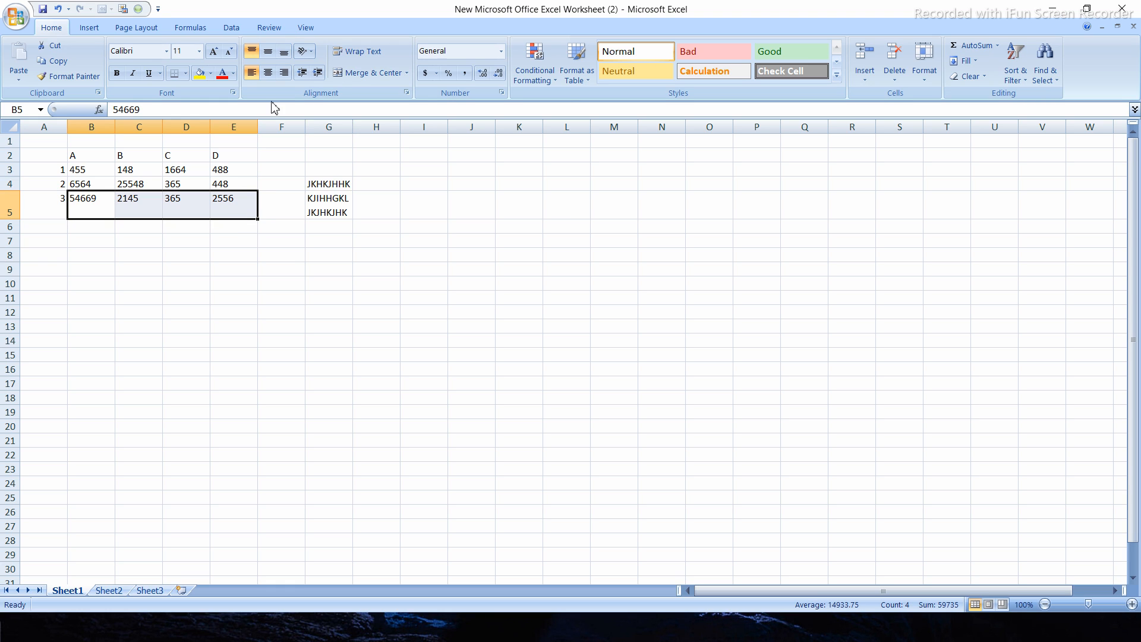
click(268, 51)
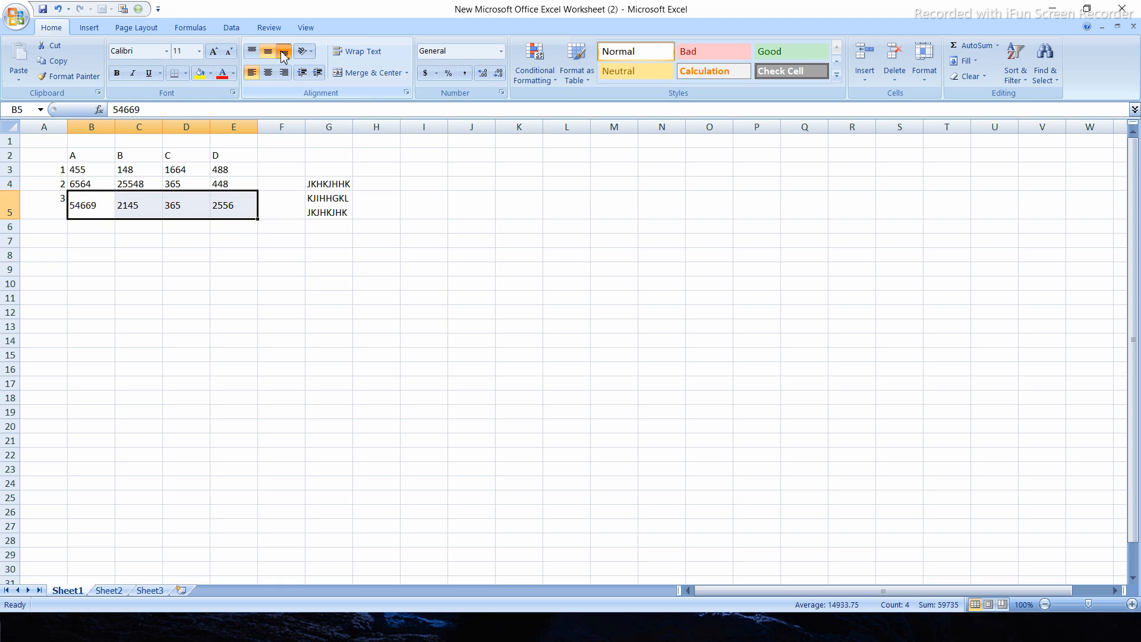
click(284, 54)
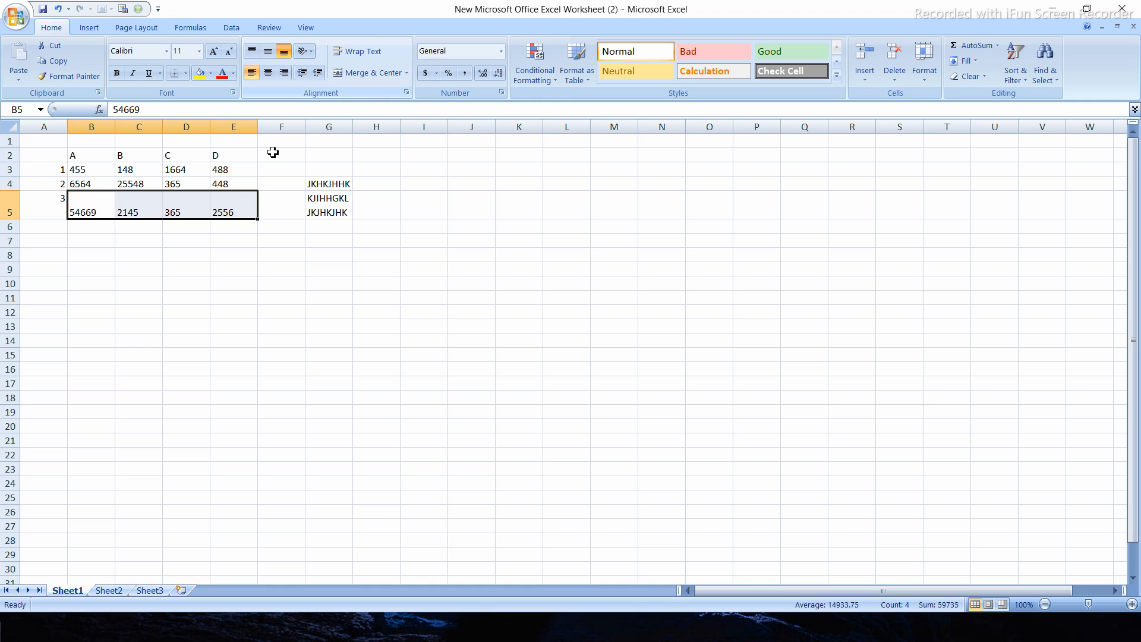
click(290, 211)
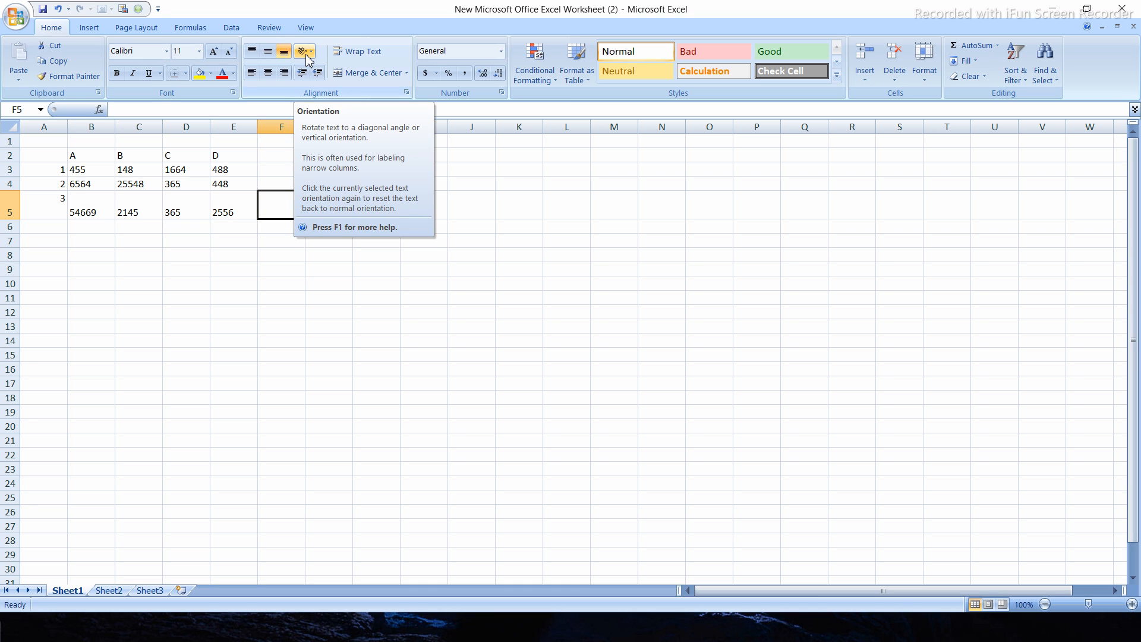
Step: Try the Angle Clockwise text orientation on cell G5, and set it to Angle Counterclockwise
click(319, 209)
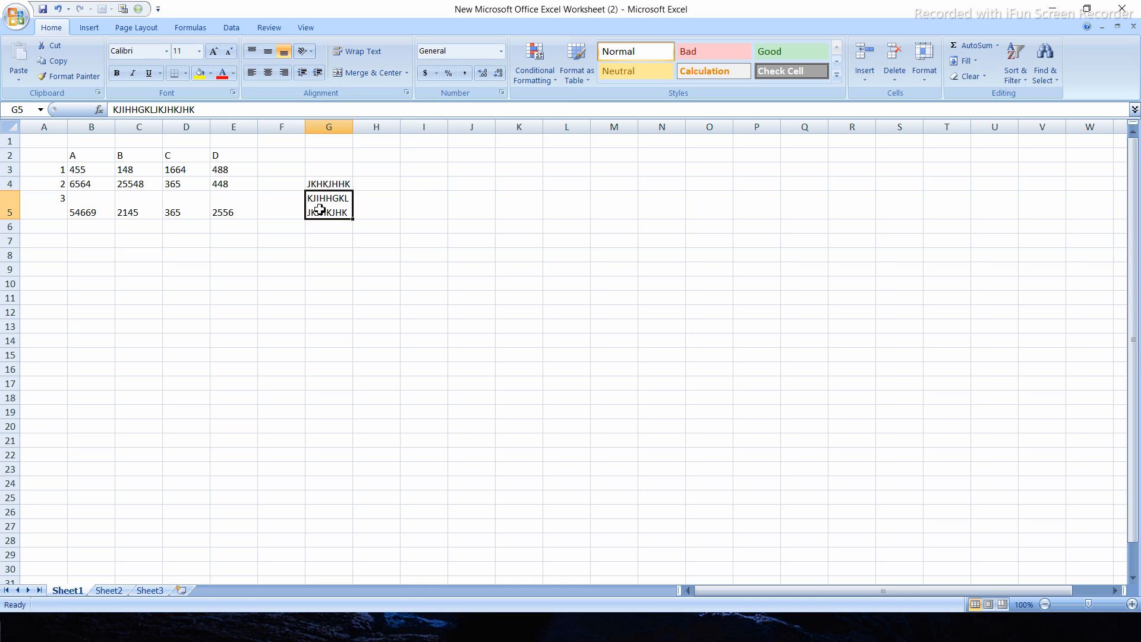
click(305, 51)
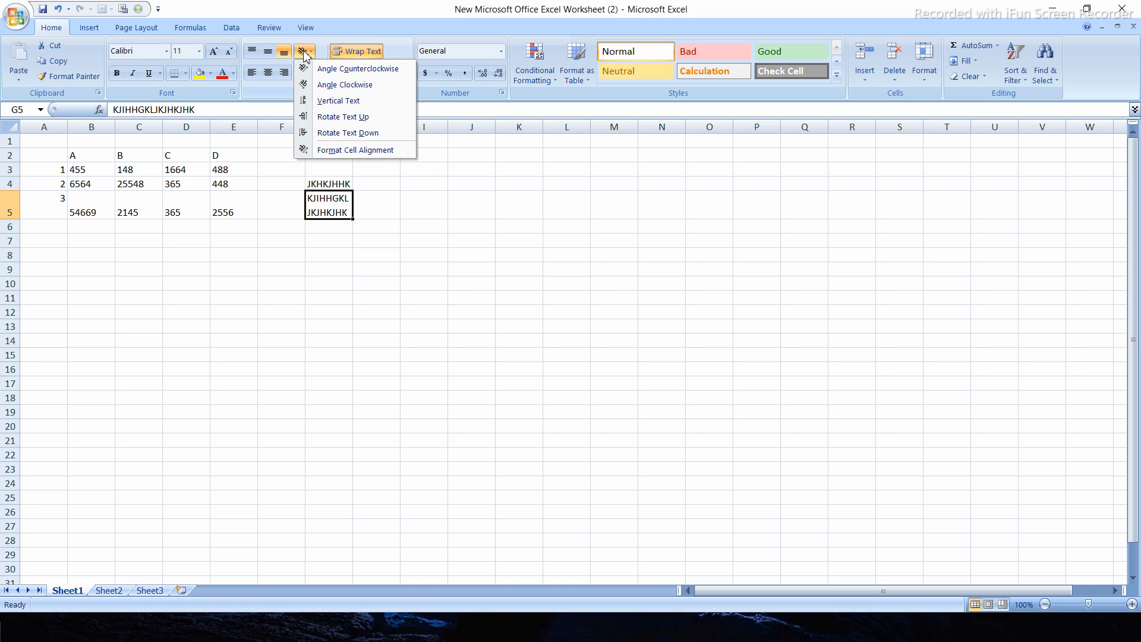
click(319, 85)
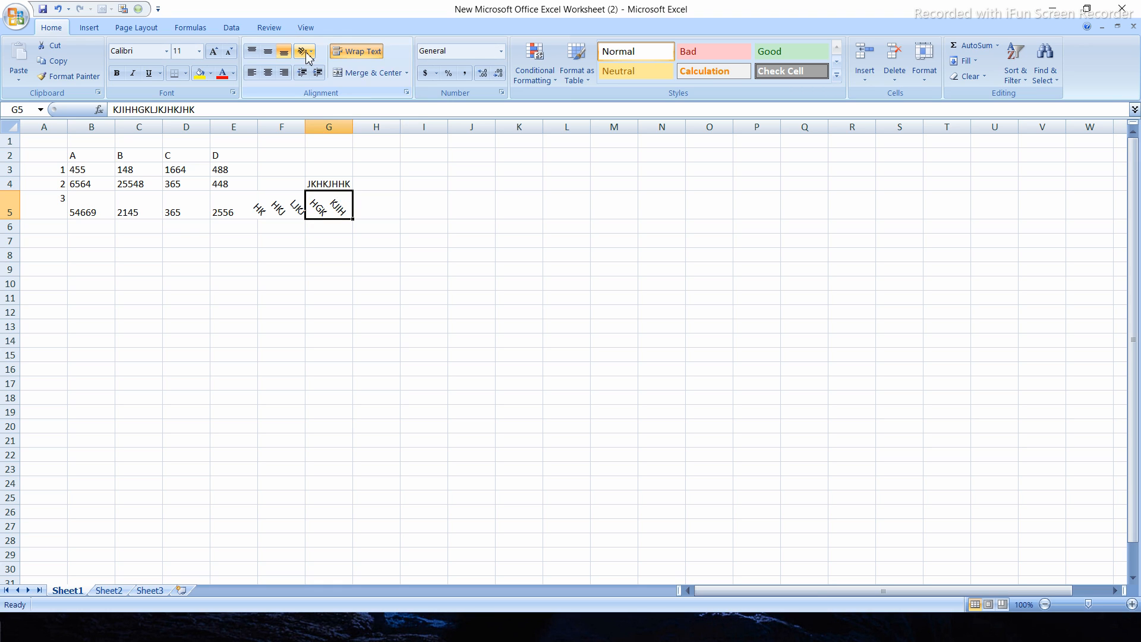
click(307, 53)
click(336, 117)
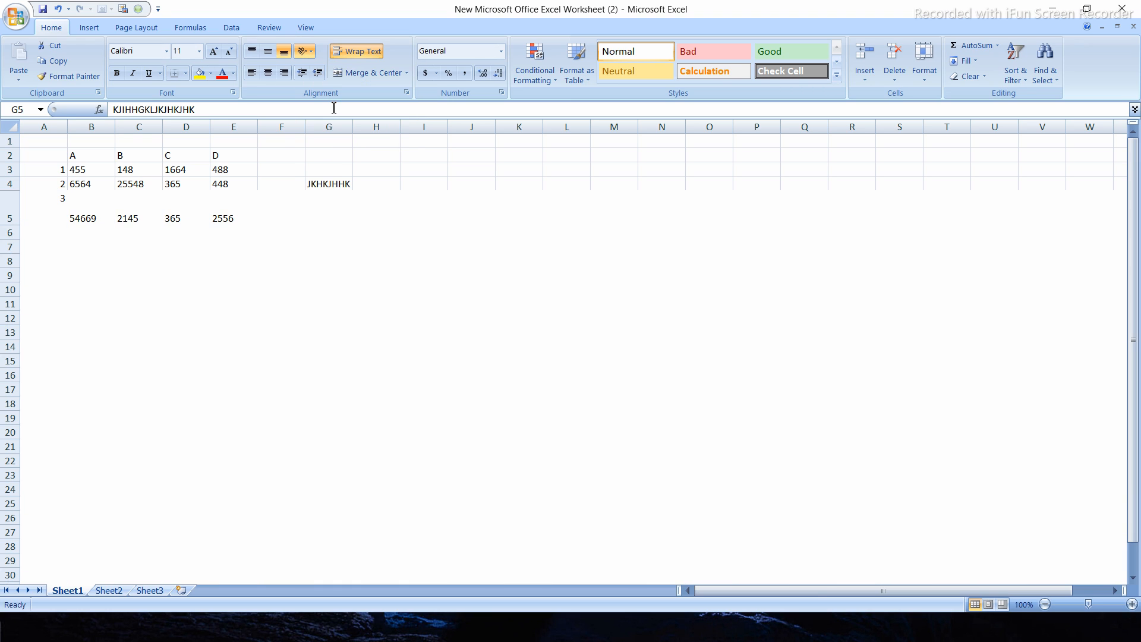
click(304, 54)
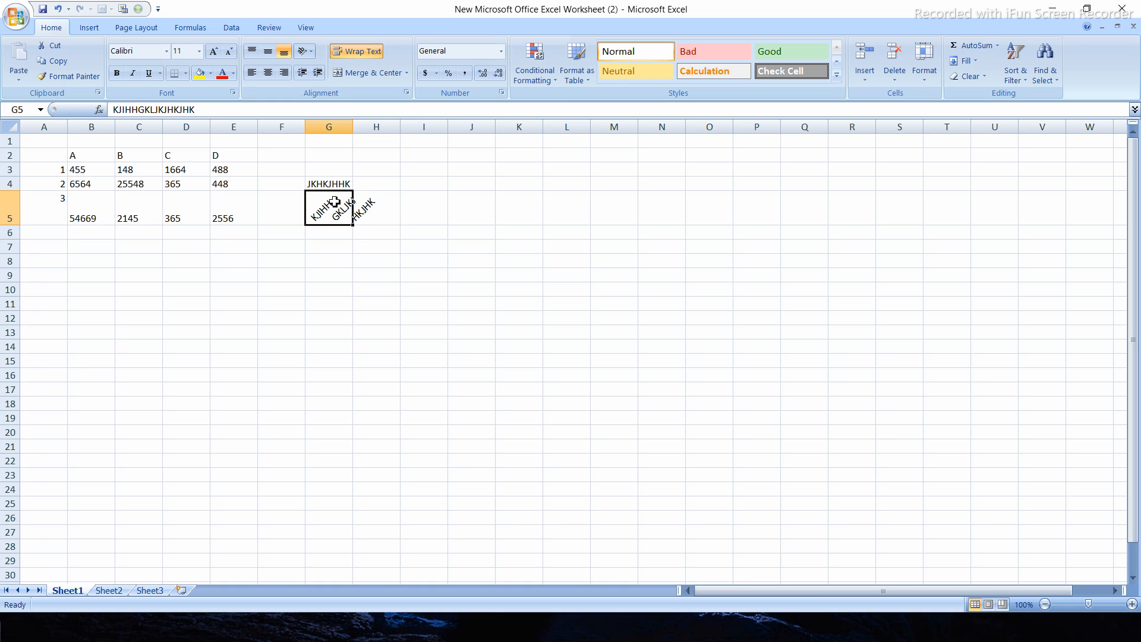
Step: Clear the contents of cell G5 and replace the text in cell G4 with ITLS ACADEMY
key(Delete)
click(343, 184)
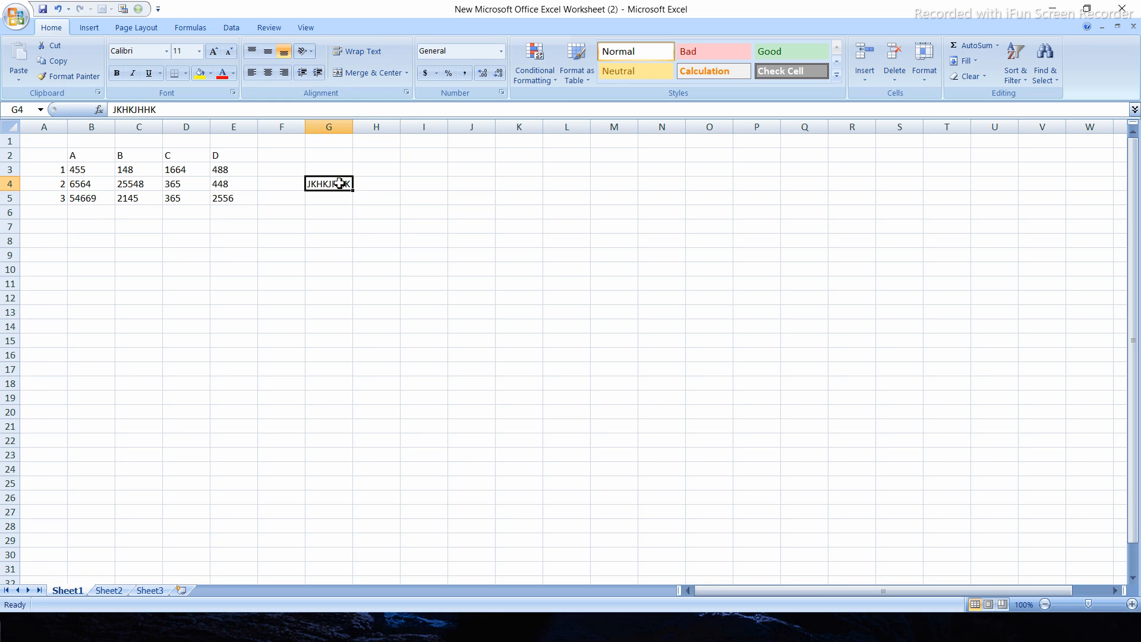
text(i)
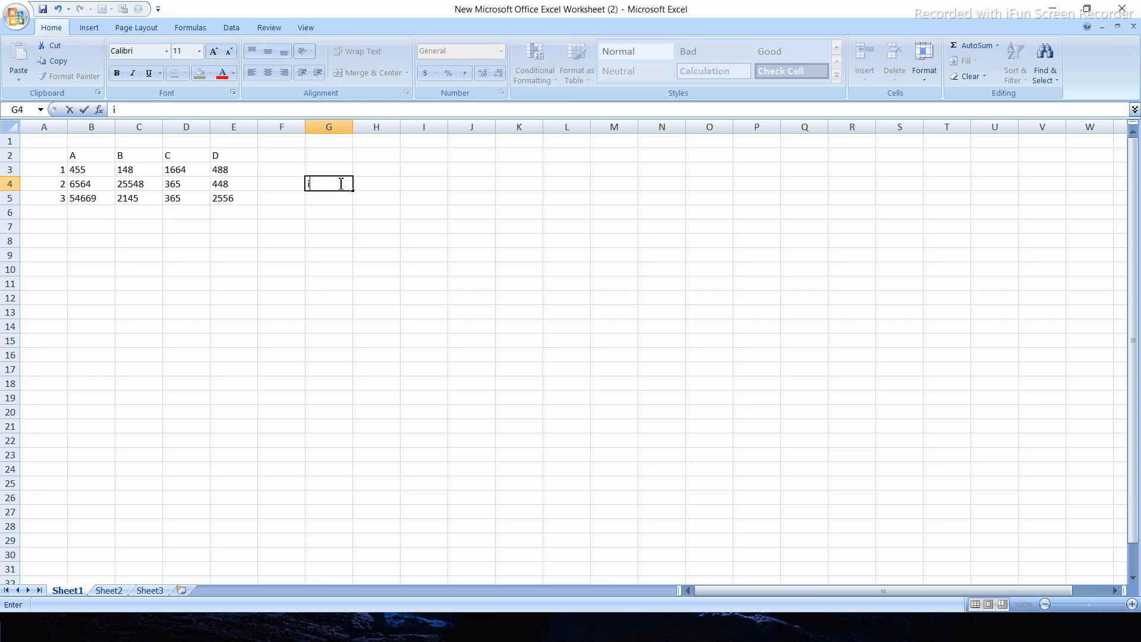
key(BackSpace)
text(ITLS ACADEMY)
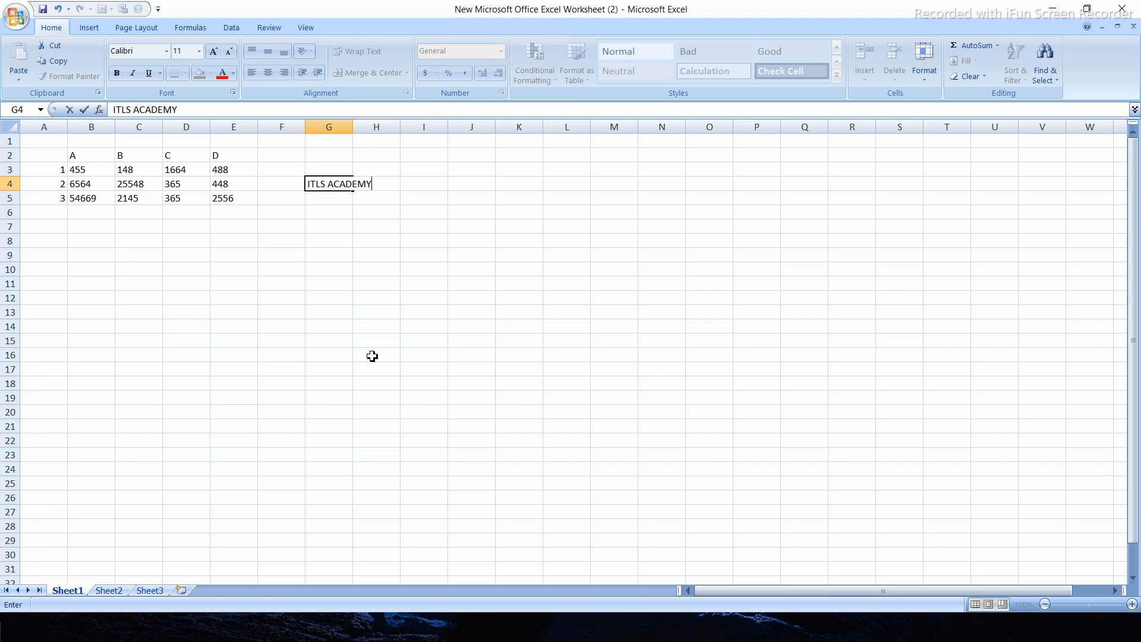
click(330, 279)
Step: Auto-fit the width of column G to the text in cell G4
click(330, 185)
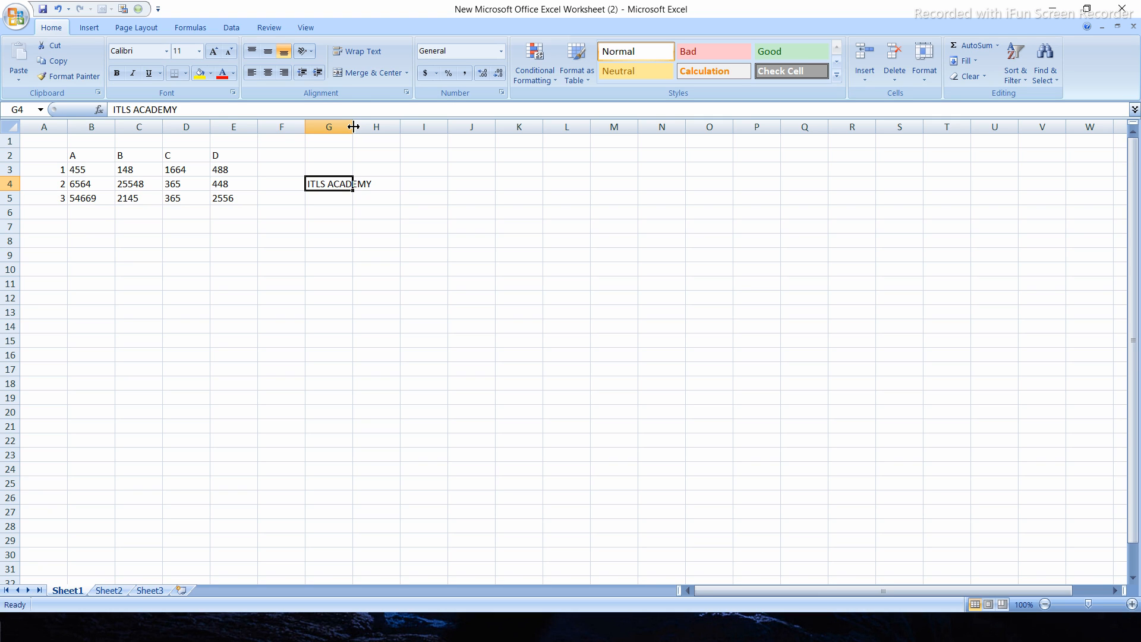
double_click(353, 127)
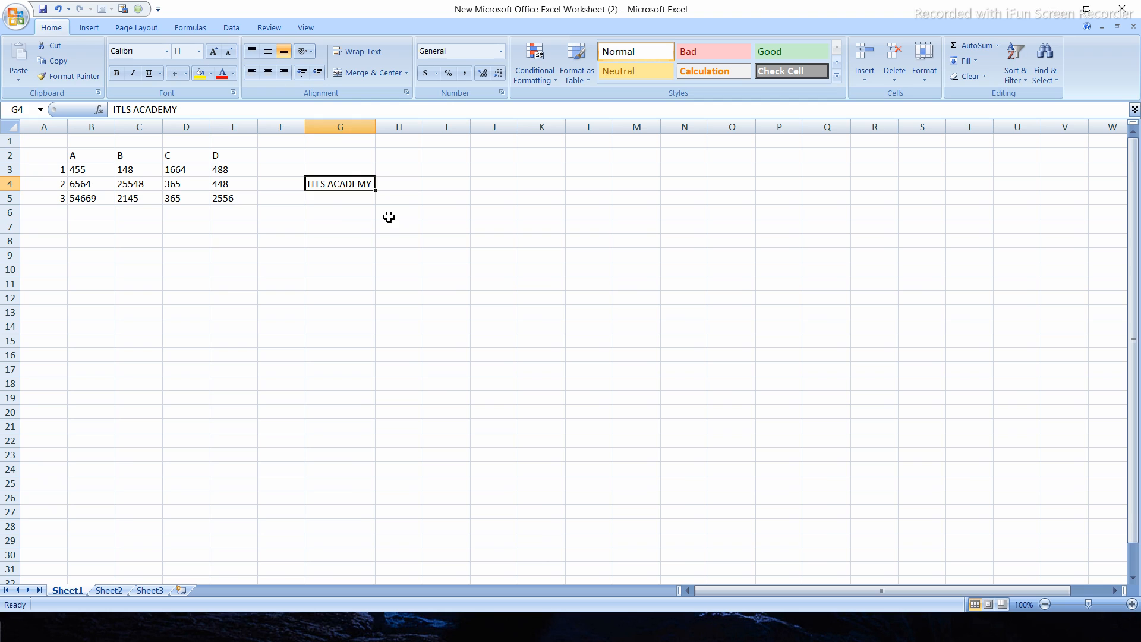
click(334, 227)
Step: Try the Angle Counterclockwise orientation on the text in cell G4, and switch it to Vertical Text
click(328, 186)
click(309, 55)
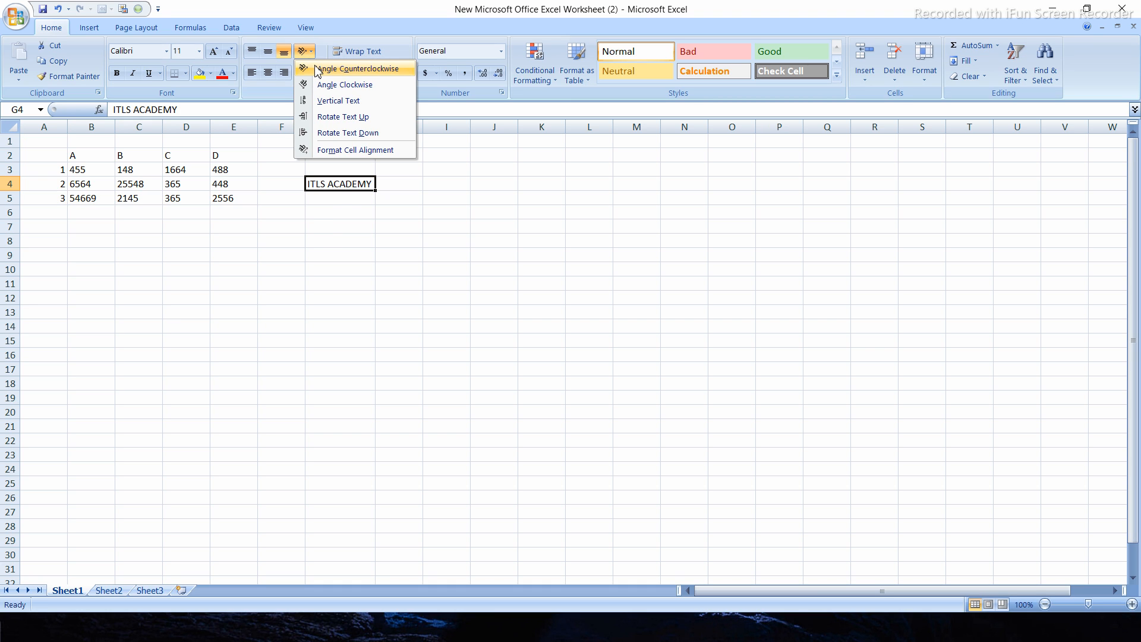
click(316, 69)
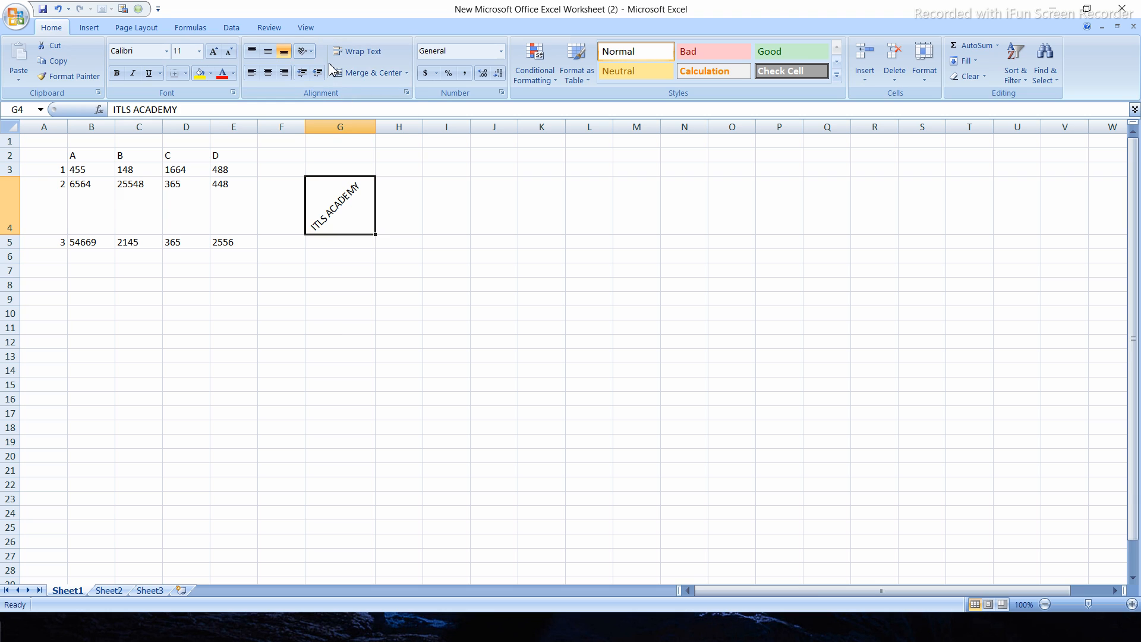
click(310, 52)
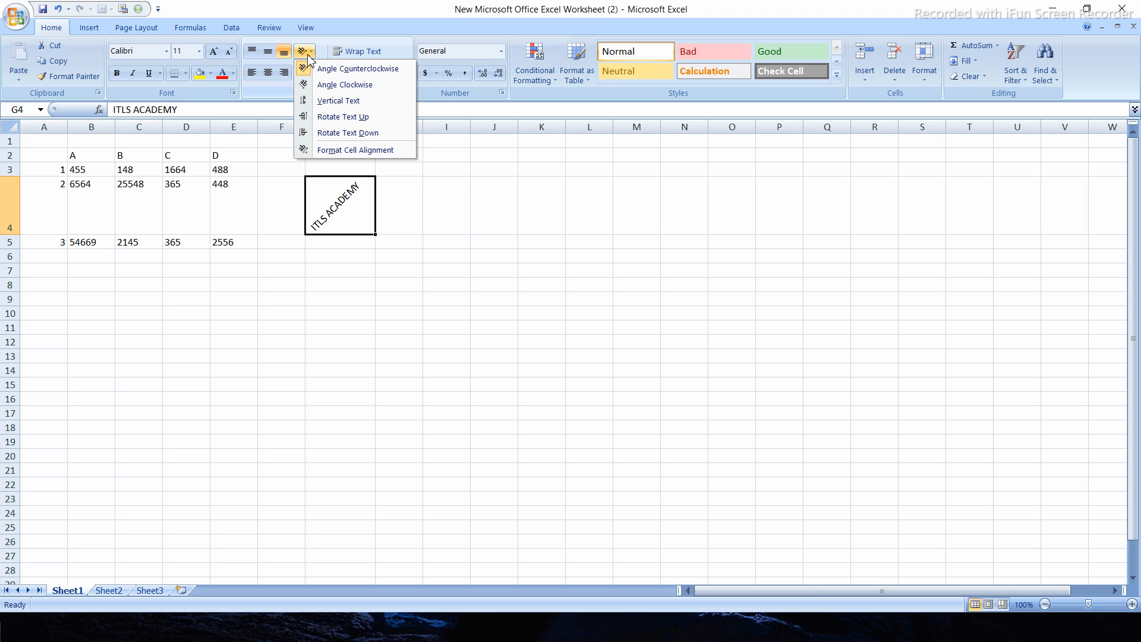
key(v)
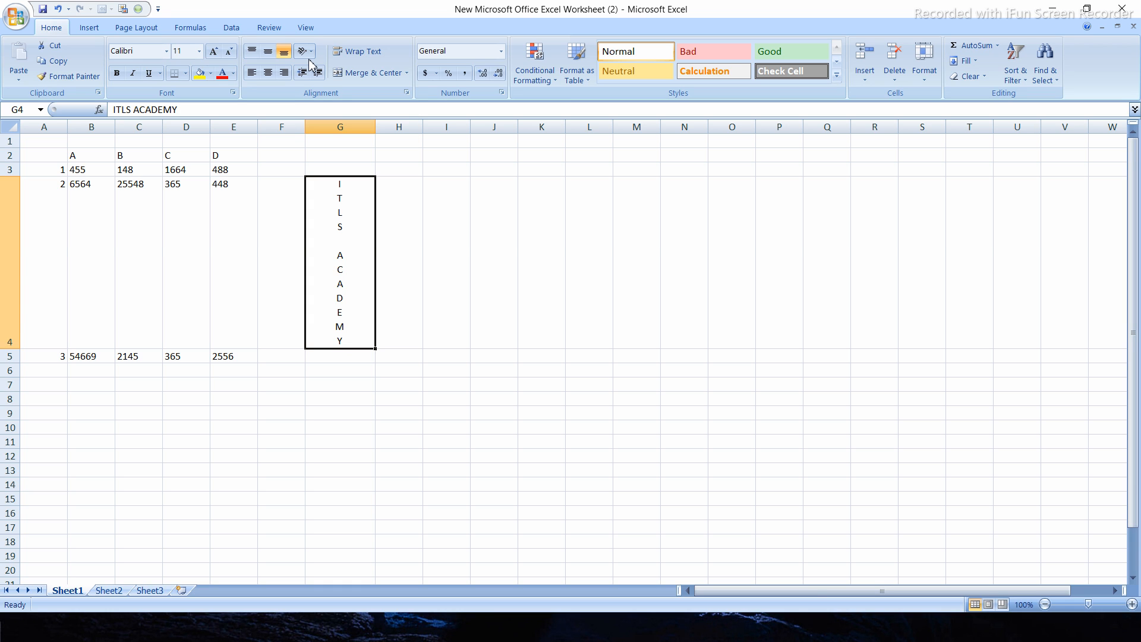
Step: Try the Rotate Text Up orientation on cell G4, and set it to Rotate Text Down
click(309, 53)
click(331, 110)
click(305, 53)
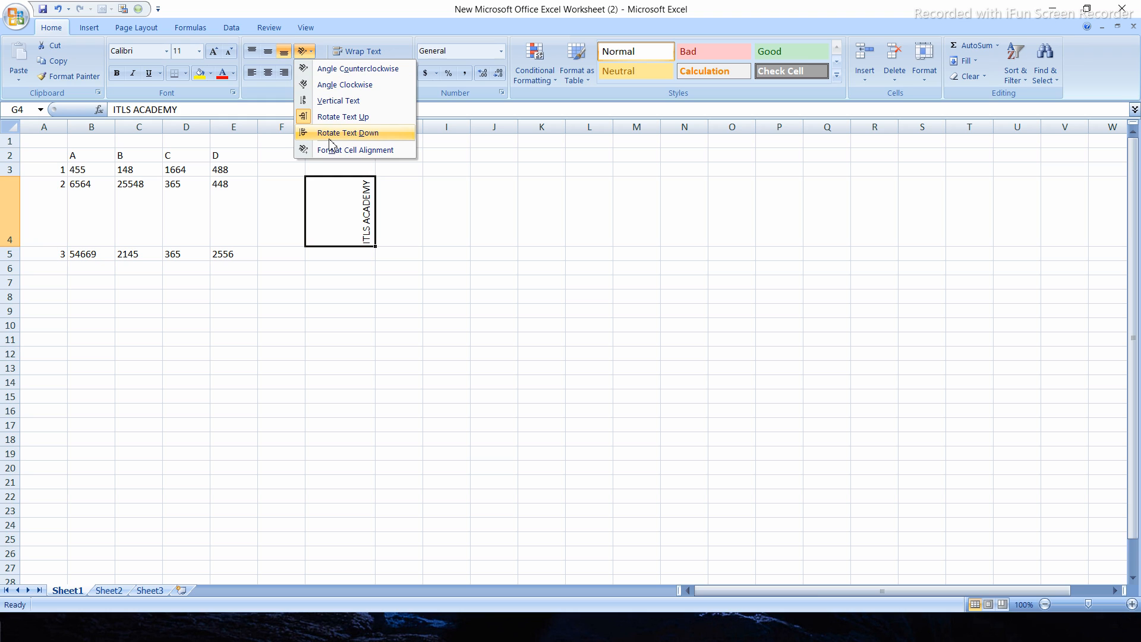
click(331, 136)
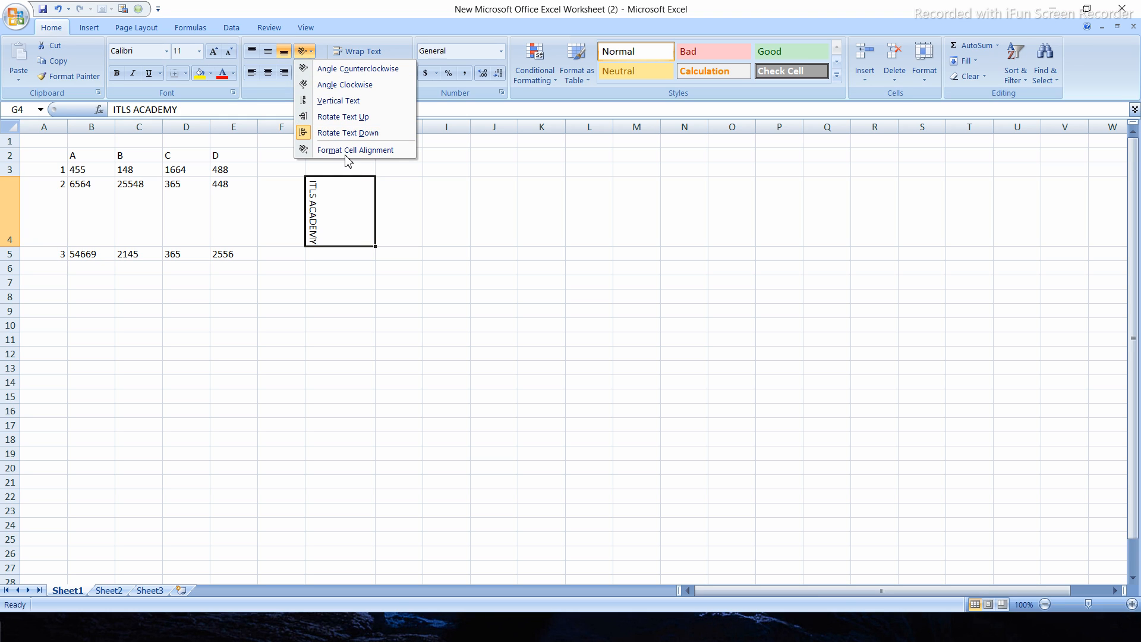
Step: Examine the alignment settings for cell G4 in Format Cells: horizontal and vertical alignment, wrap text, shrink to fit, merge cells and text direction
click(510, 292)
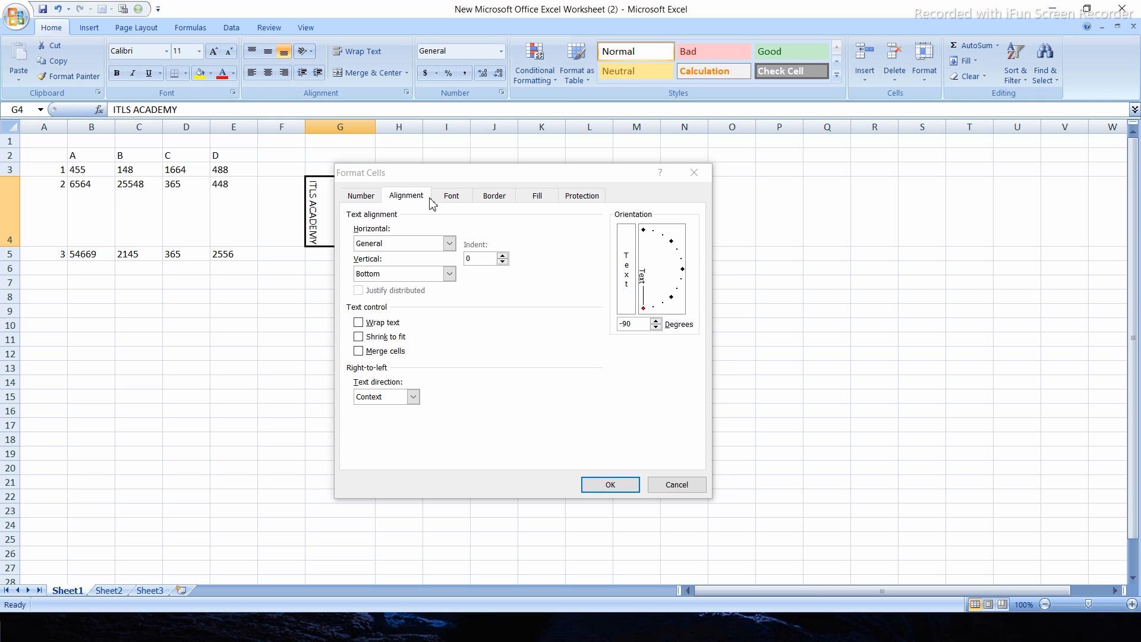
click(450, 244)
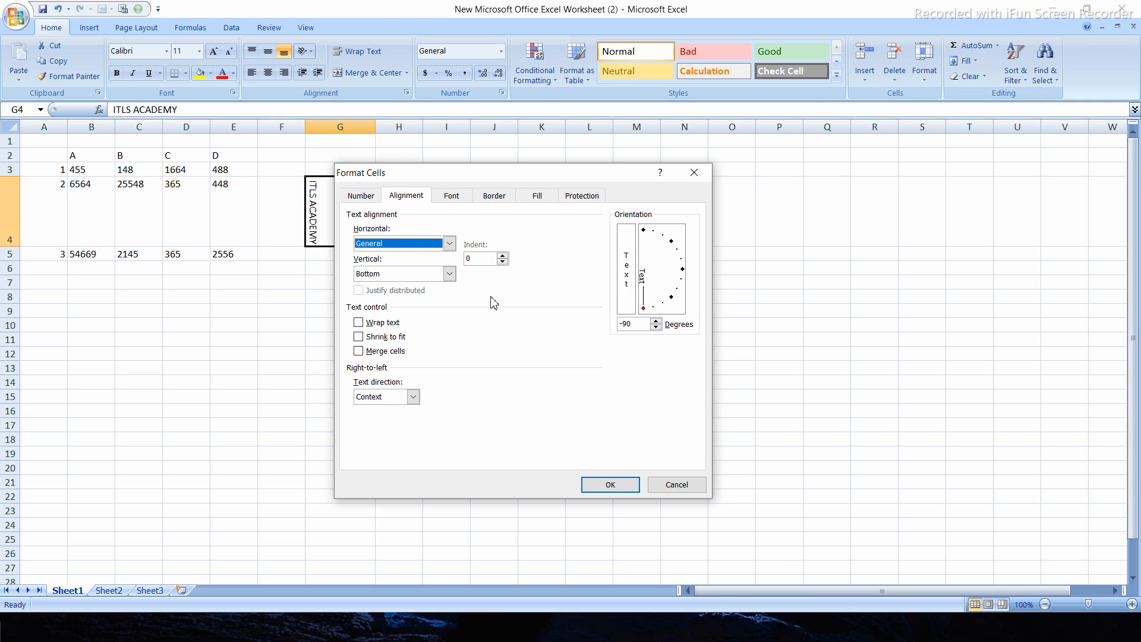
click(450, 274)
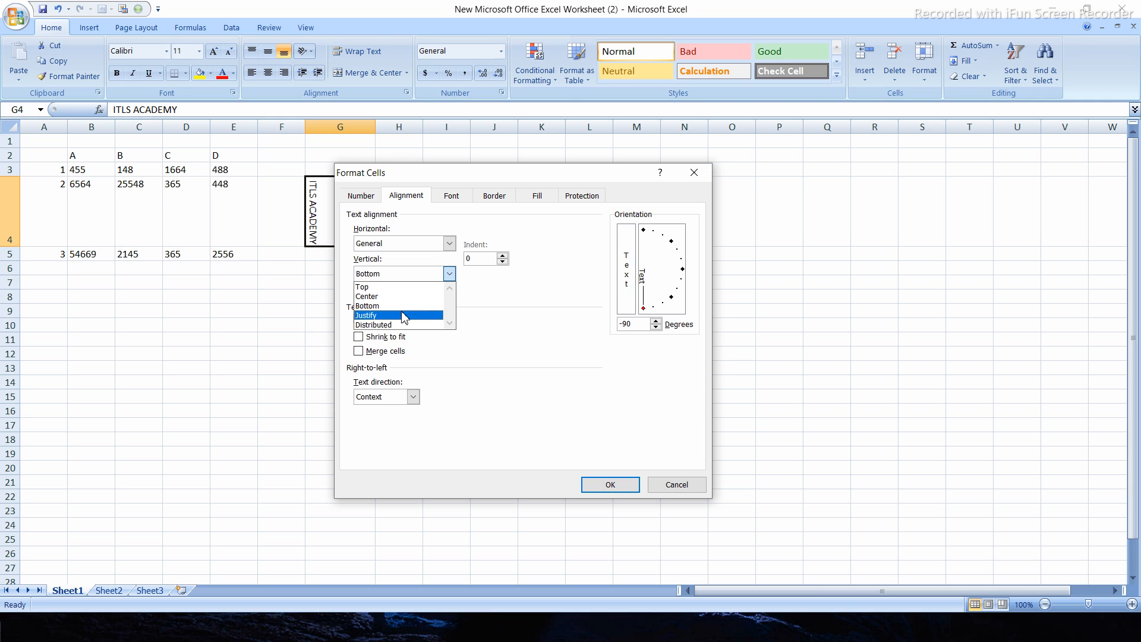
click(498, 281)
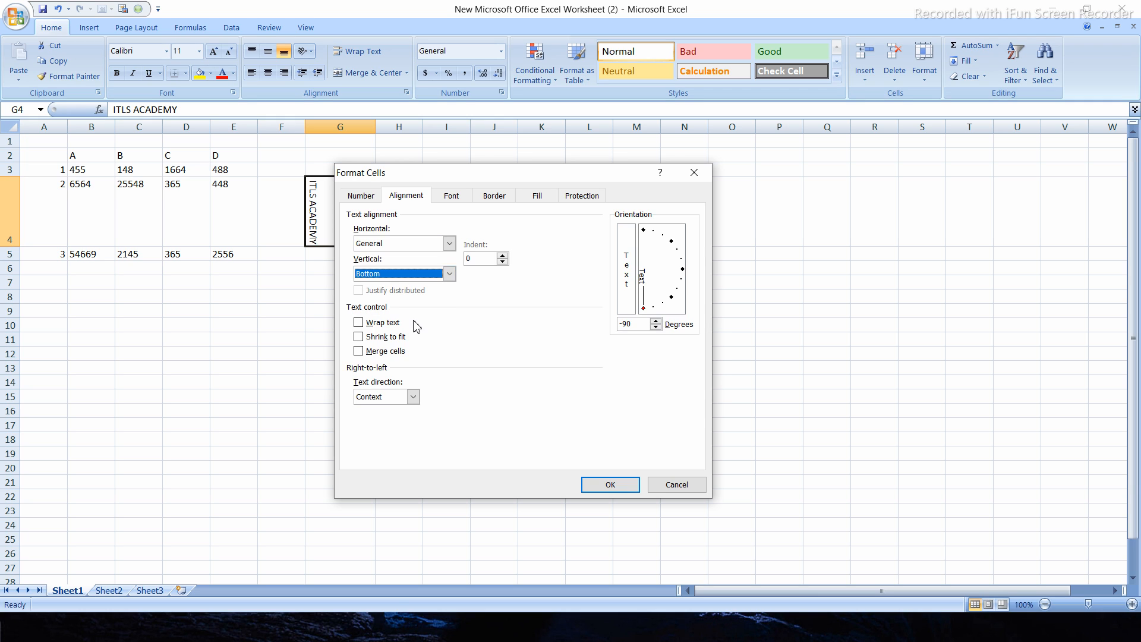
click(359, 327)
click(358, 325)
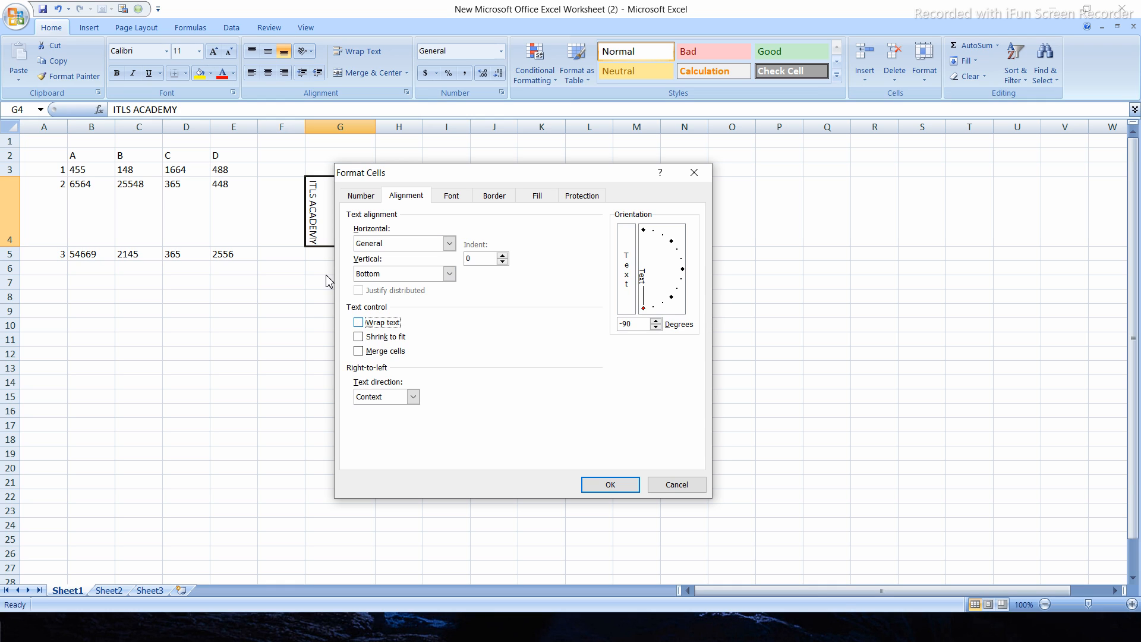
click(358, 337)
click(359, 357)
click(413, 396)
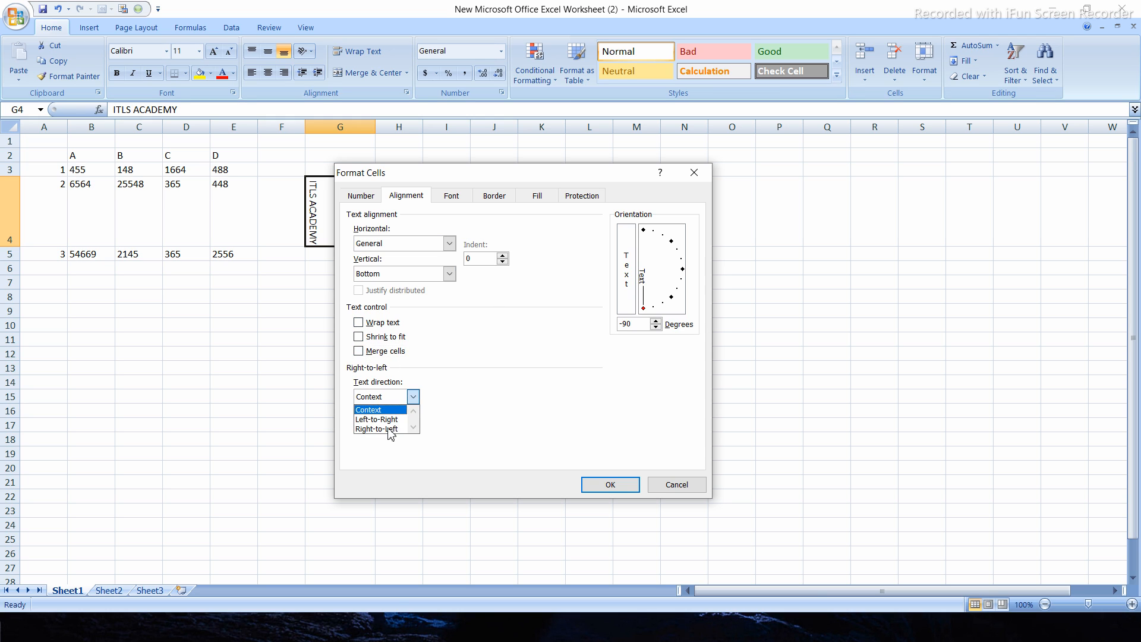
click(439, 198)
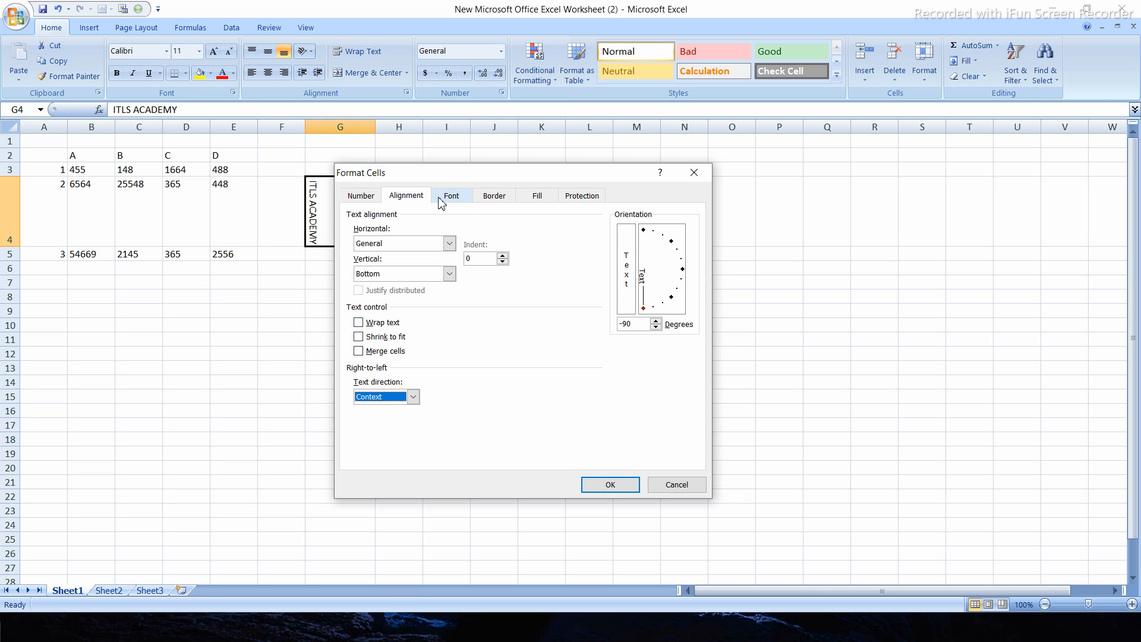
Step: Look over the font settings and the border line styles for cell G4
click(443, 199)
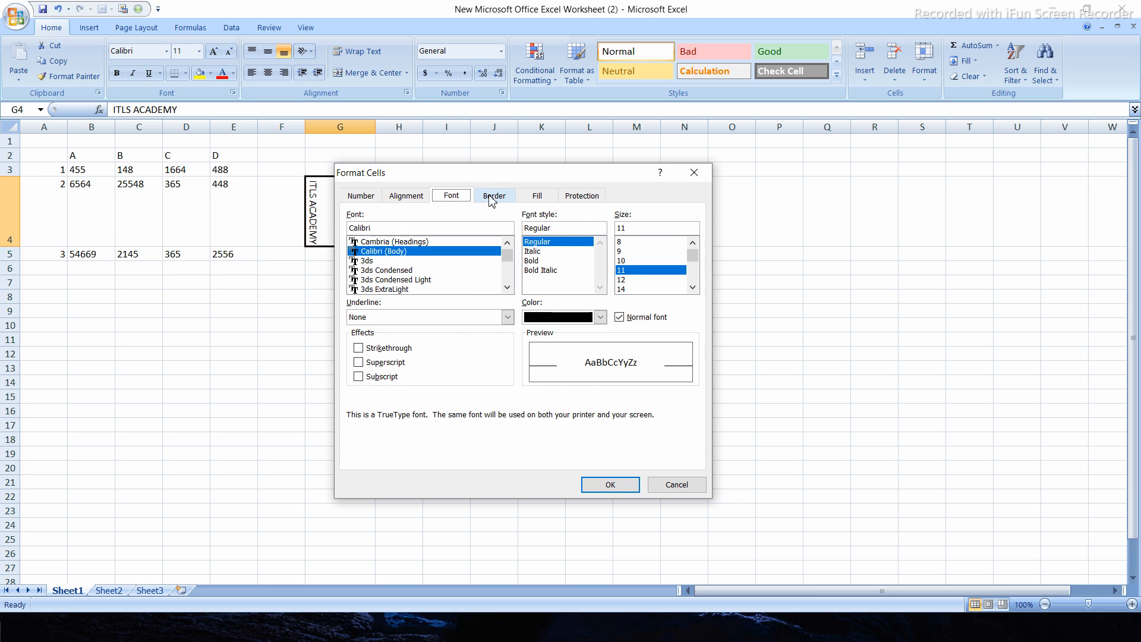
click(492, 198)
click(425, 306)
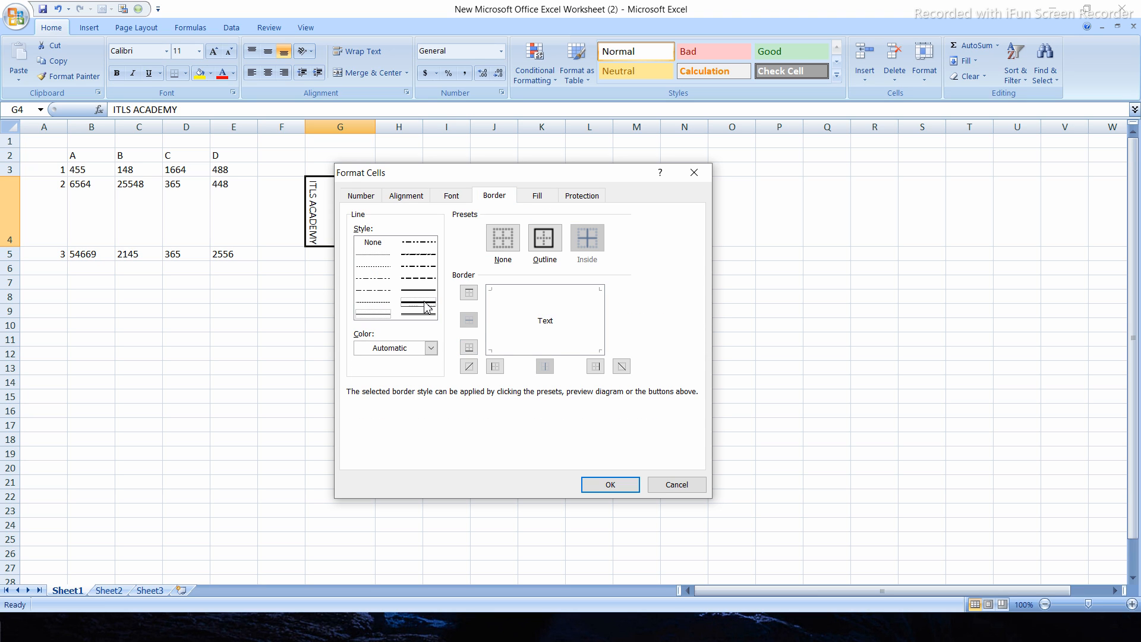
click(419, 278)
Step: Apply a light purple background fill to cell G4, viewing the Protection and Number settings before confirming
click(550, 197)
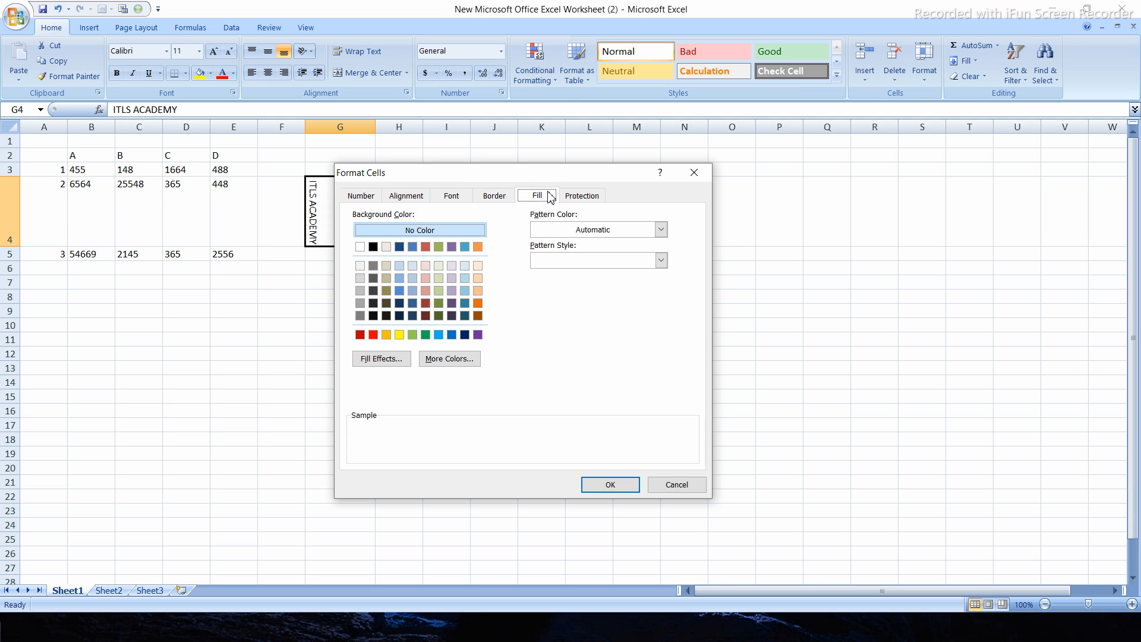
click(452, 265)
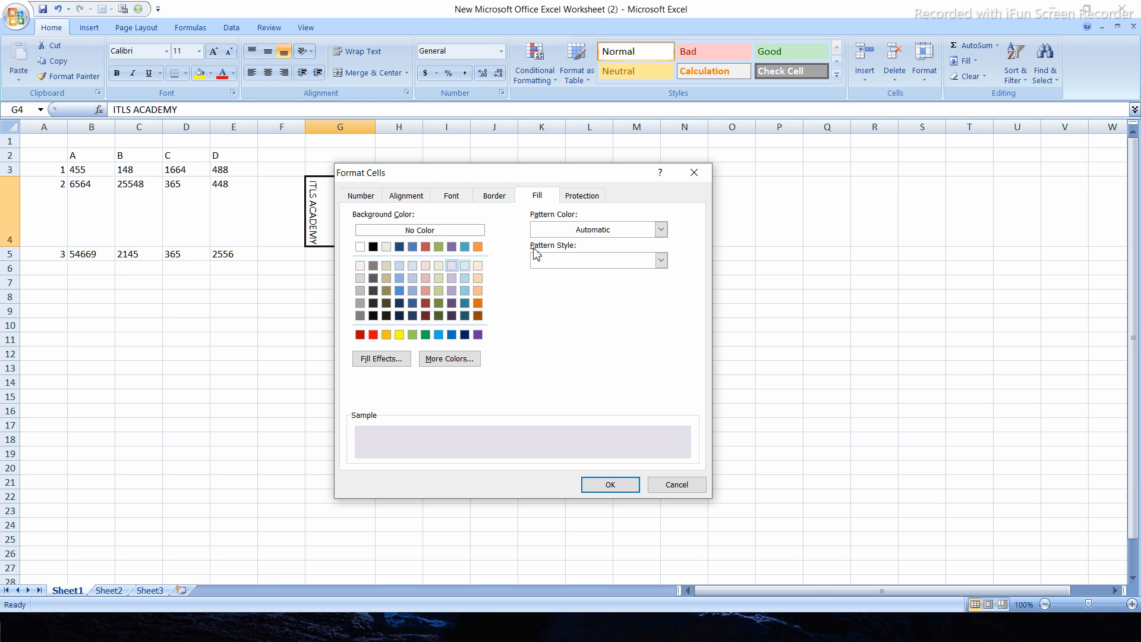
click(596, 204)
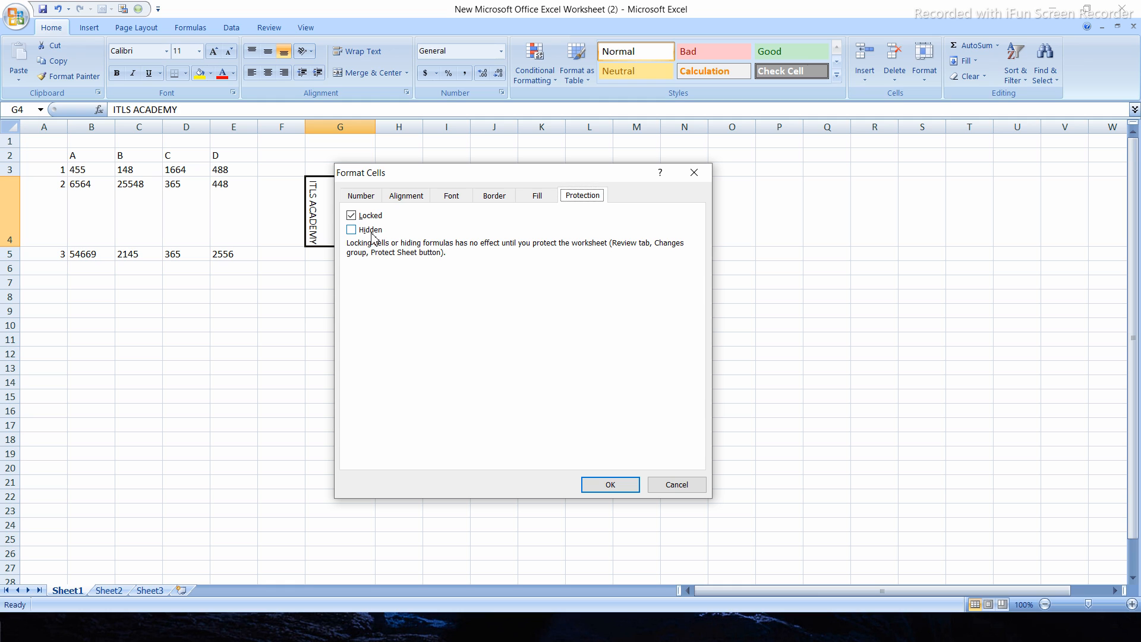
click(361, 195)
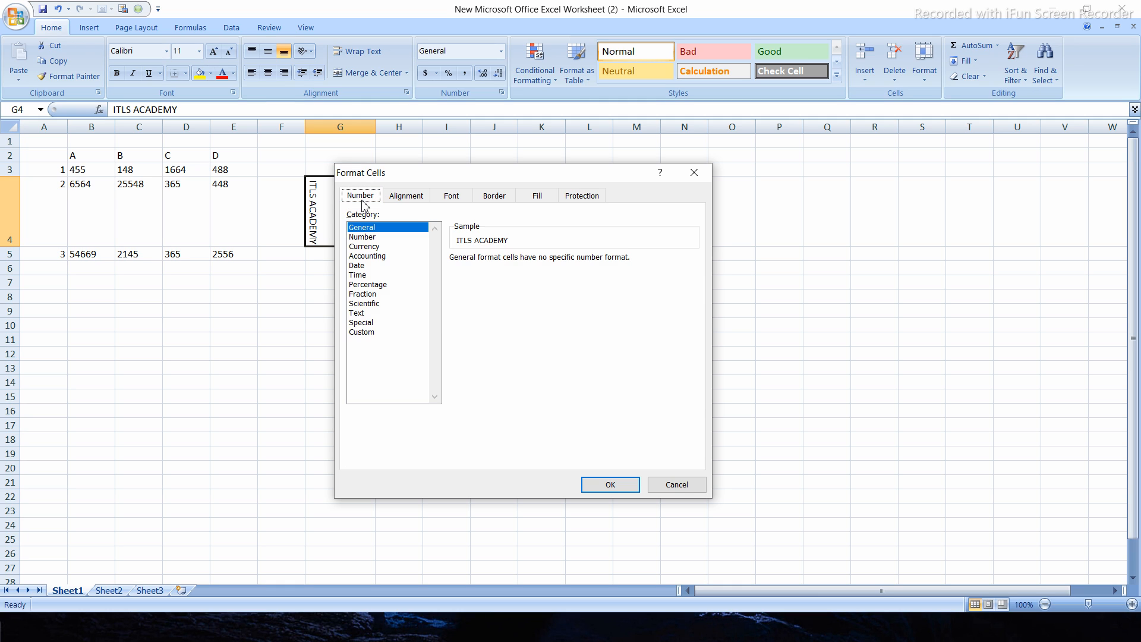
click(606, 491)
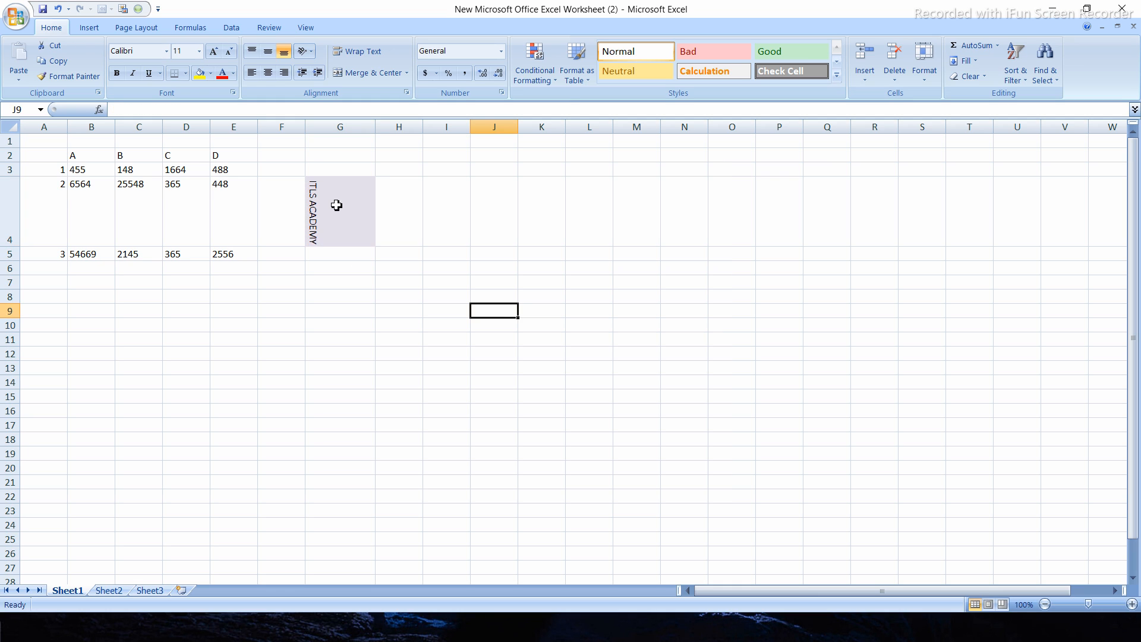
click(394, 245)
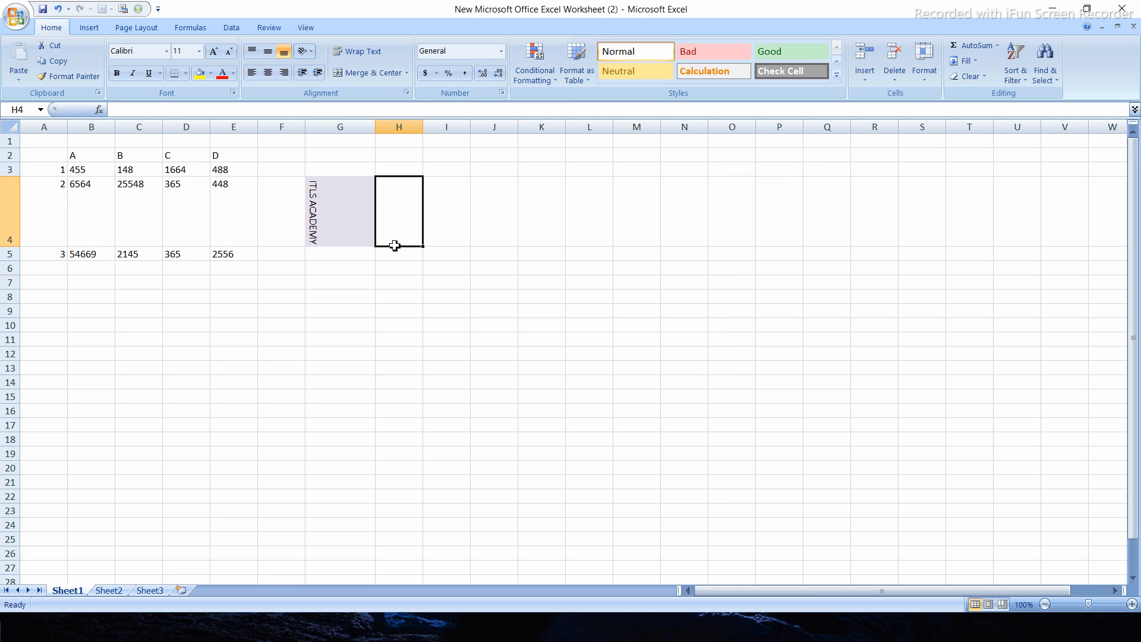
Step: Set the orientation of the text in cell G4 to Angle Clockwise
click(361, 229)
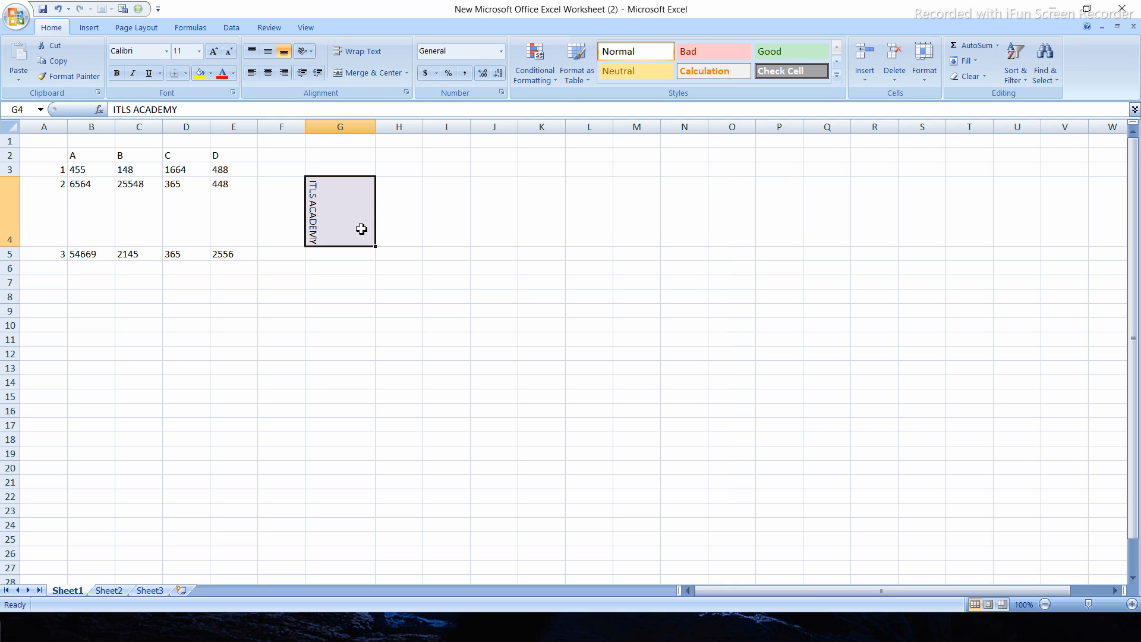
click(304, 51)
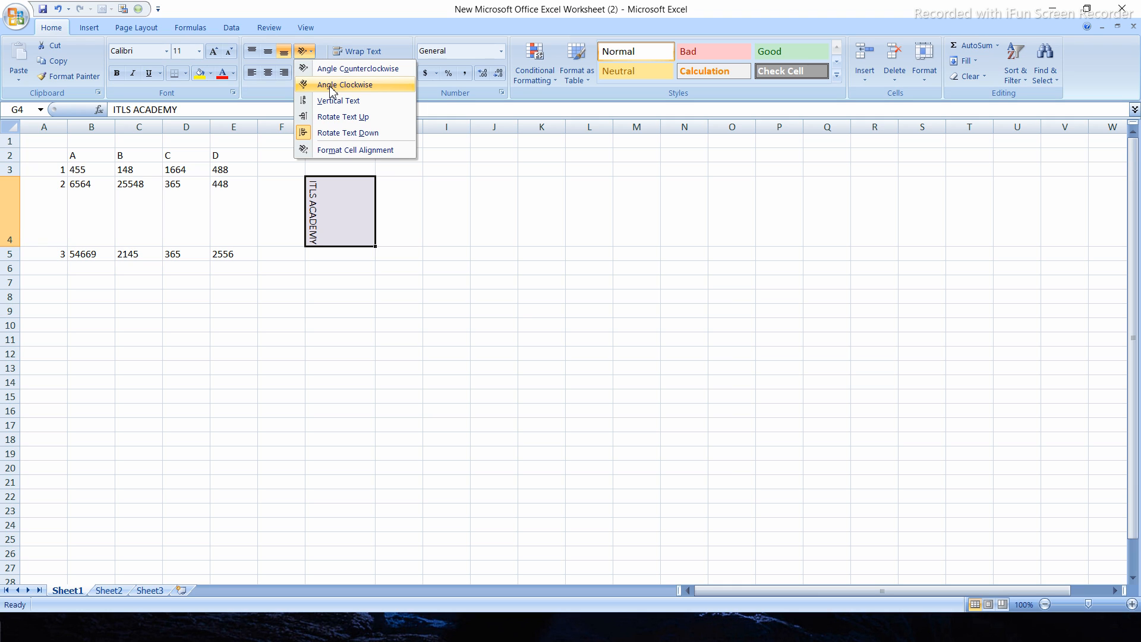
click(344, 85)
click(445, 226)
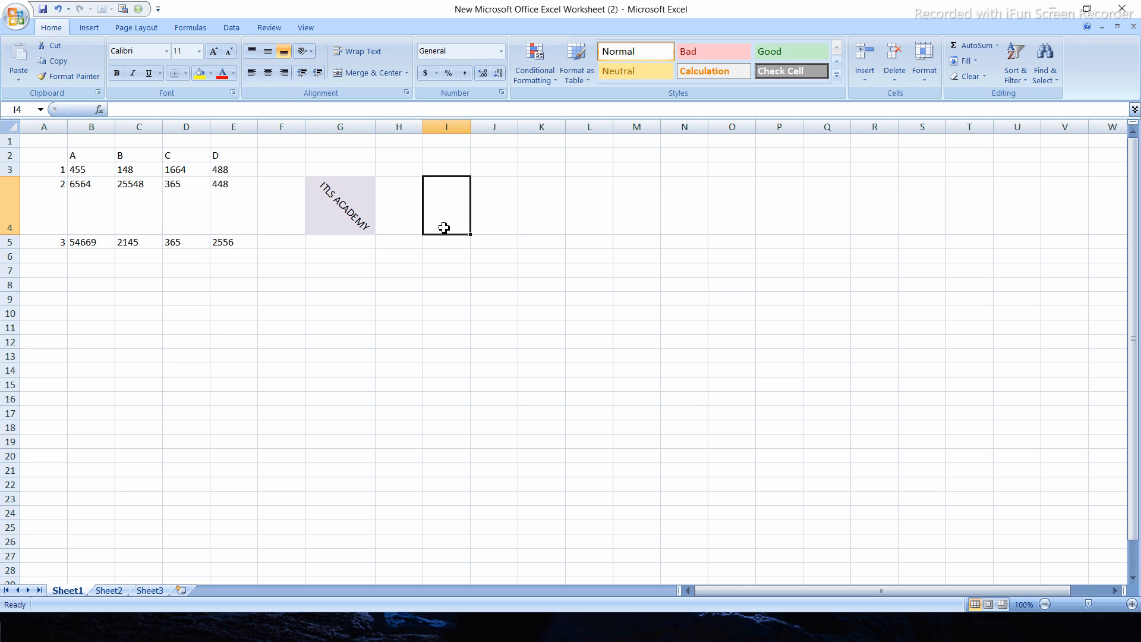
Step: Undo the fill and all text orientation changes on cell G4, back to plain horizontal text
click(441, 305)
key(ctrl+z)
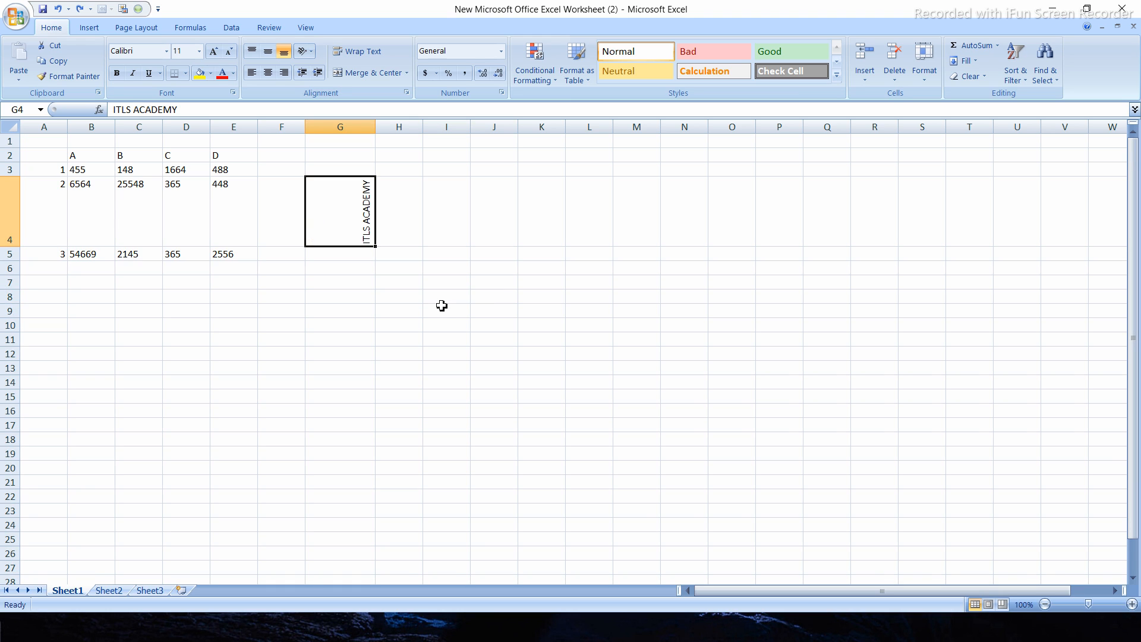
key(ctrl+z)
key(ctrl+z)
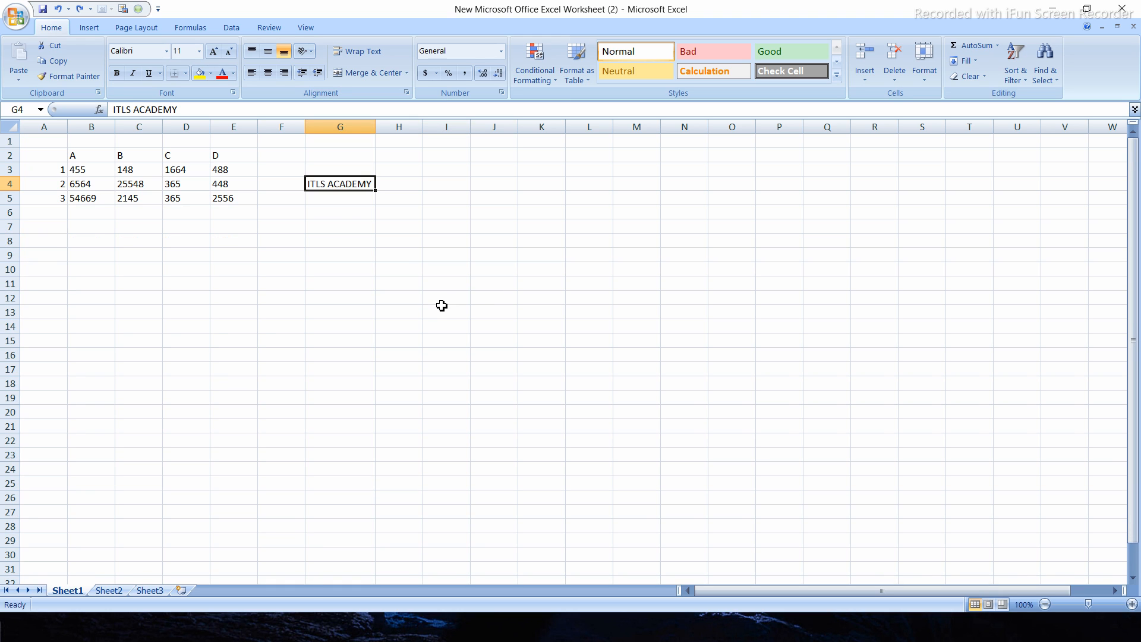
click(353, 230)
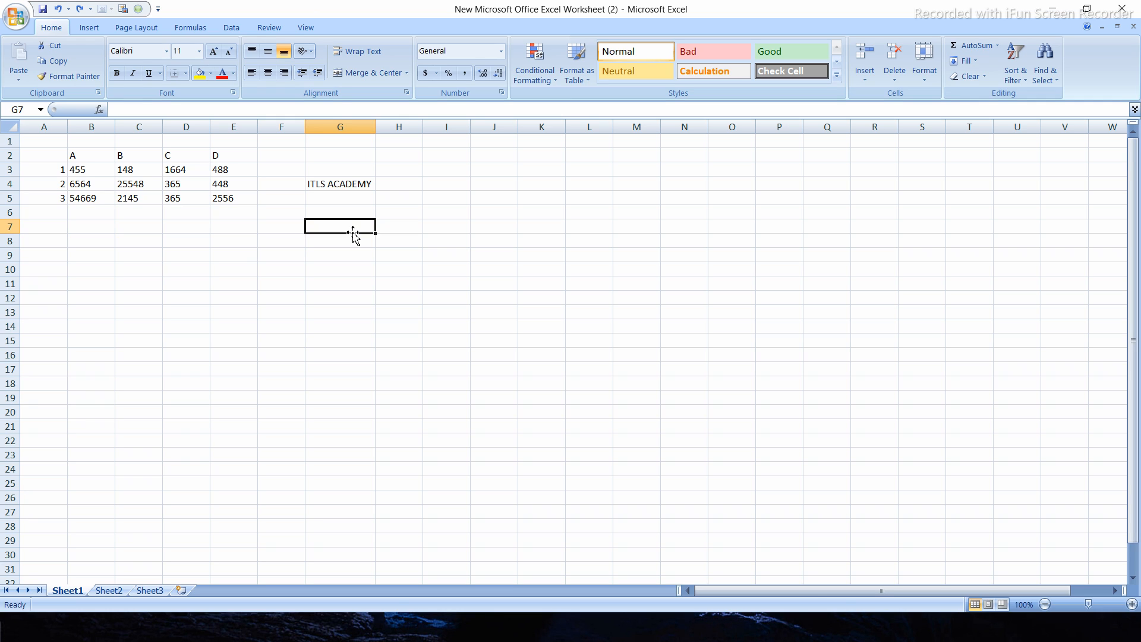
click(244, 176)
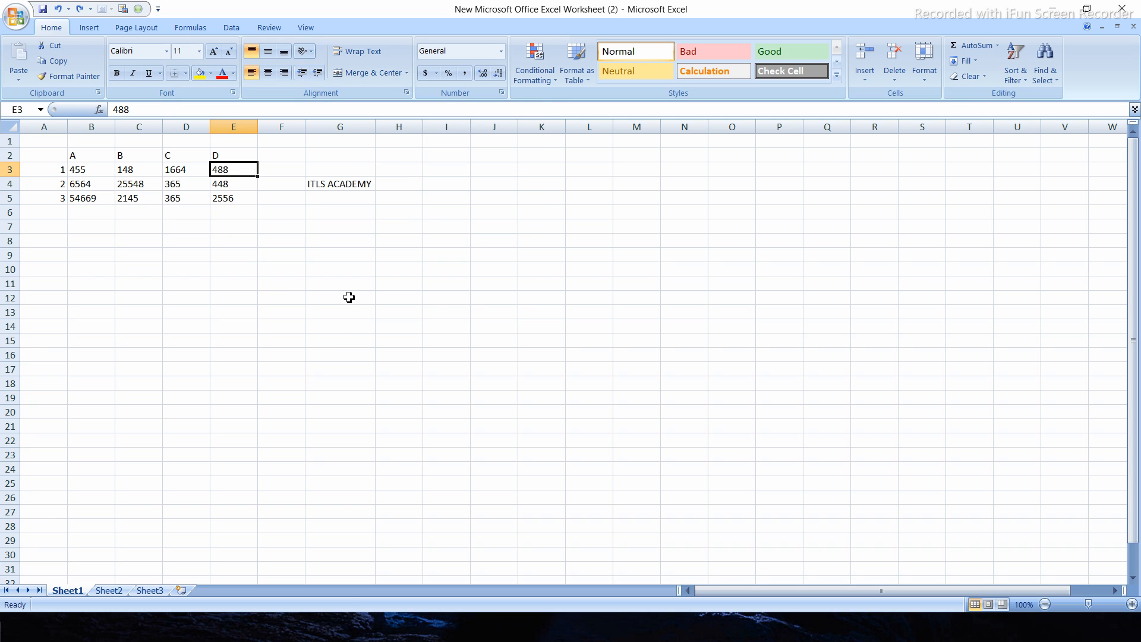
click(282, 219)
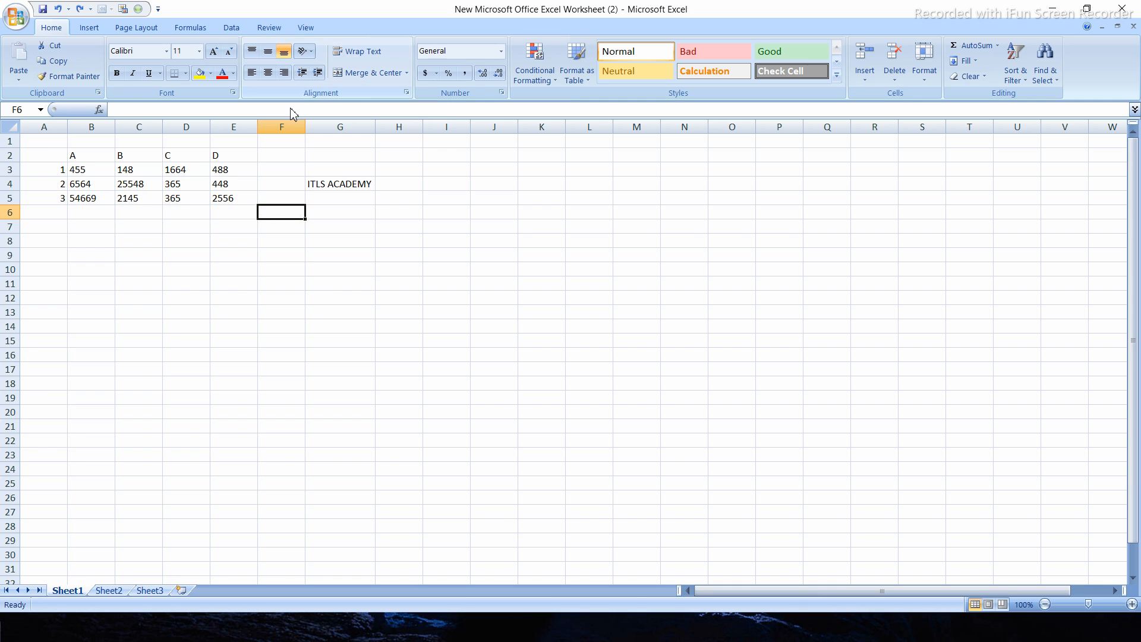
Step: Increase the indent of the header D in cell E2 by a few levels
click(240, 163)
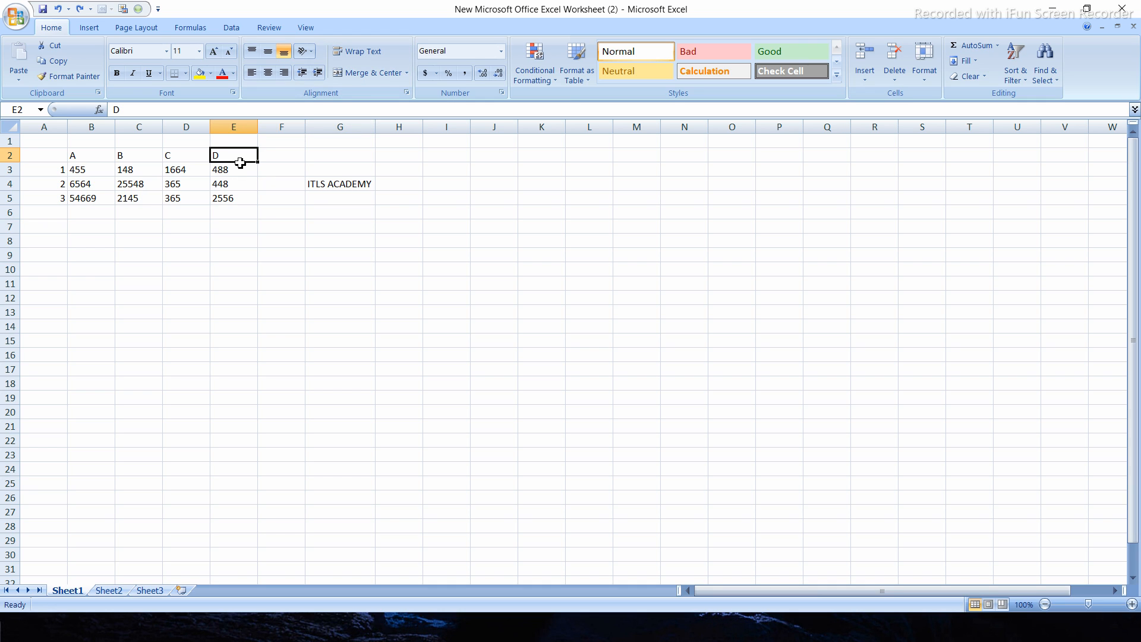
click(320, 74)
click(319, 73)
click(319, 73)
click(303, 74)
click(309, 79)
click(309, 78)
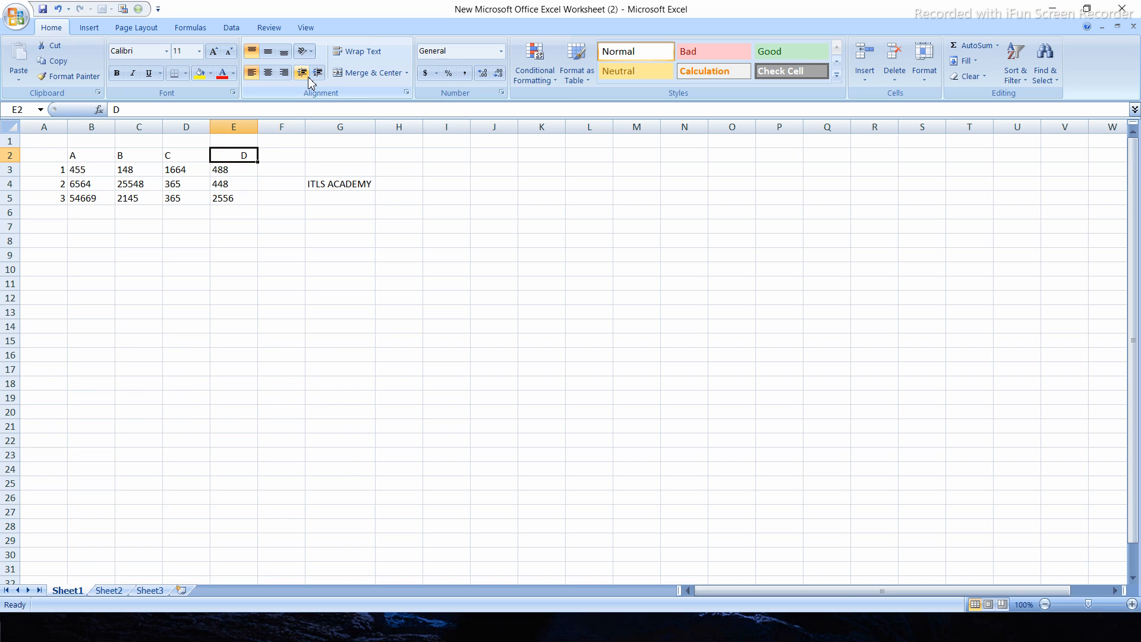
click(180, 164)
click(180, 157)
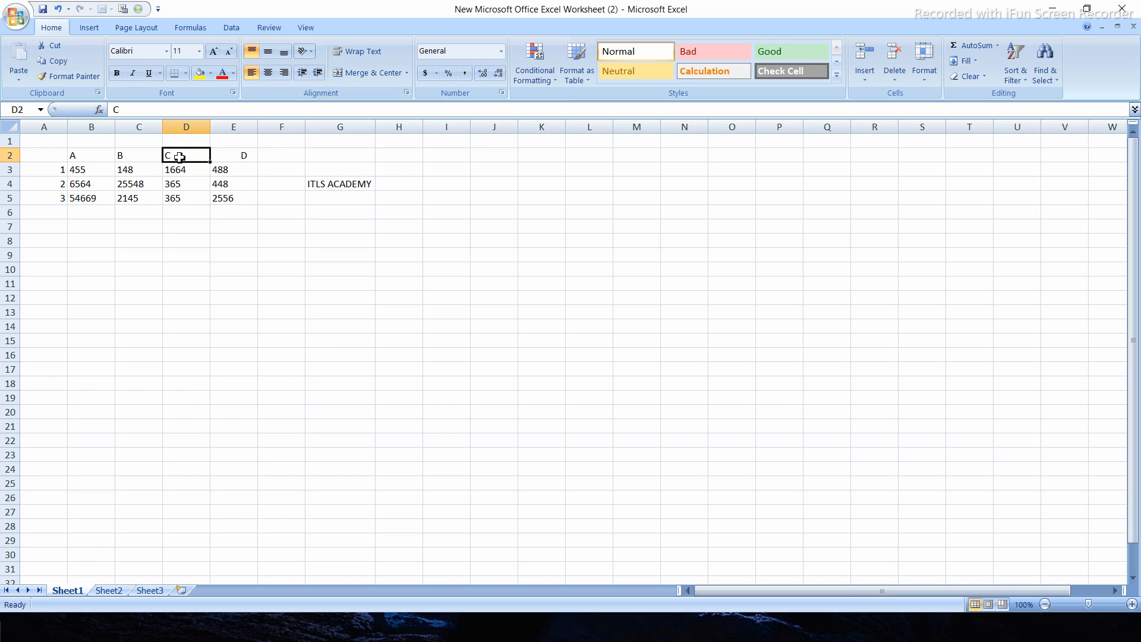
Step: Decrease the indent of cell E2 by three levels
click(236, 155)
click(301, 73)
click(301, 73)
click(301, 73)
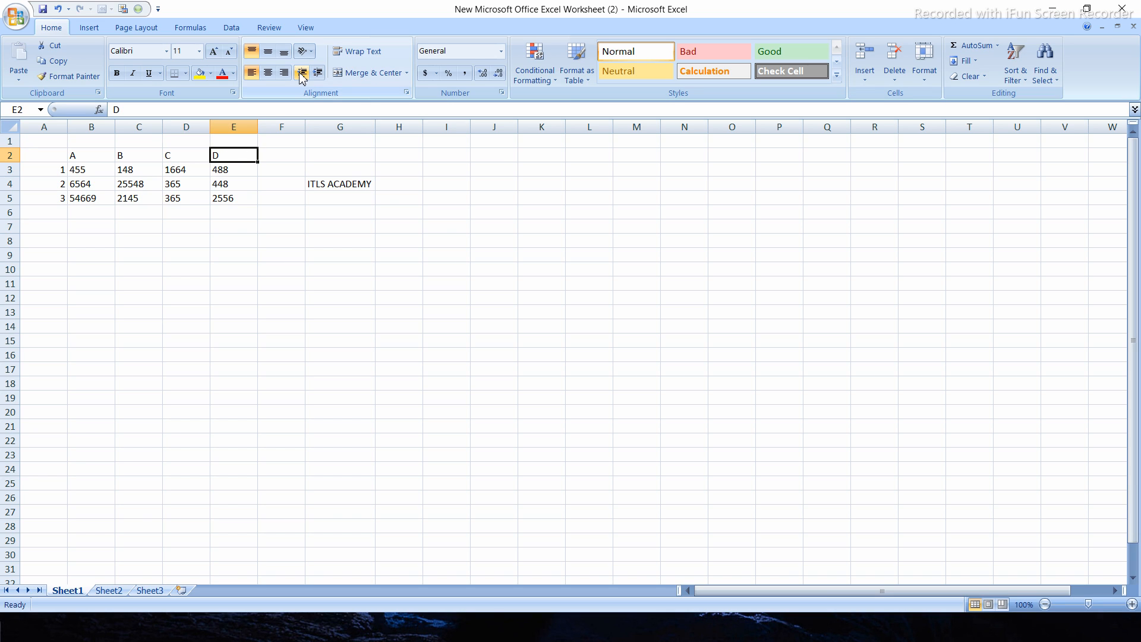
Step: Increase the indent of cell E2 repeatedly until its text D is shifted across to column J
click(317, 73)
click(317, 73)
click(316, 73)
click(315, 74)
click(315, 74)
click(315, 73)
click(315, 73)
click(315, 73)
click(315, 73)
click(315, 73)
click(315, 73)
click(315, 73)
click(315, 73)
click(315, 73)
click(315, 73)
click(315, 74)
click(315, 73)
click(315, 73)
click(315, 73)
click(315, 73)
click(315, 73)
click(315, 73)
click(315, 73)
click(315, 74)
click(315, 73)
click(315, 73)
click(314, 74)
click(314, 73)
click(315, 73)
click(315, 73)
click(433, 339)
click(342, 154)
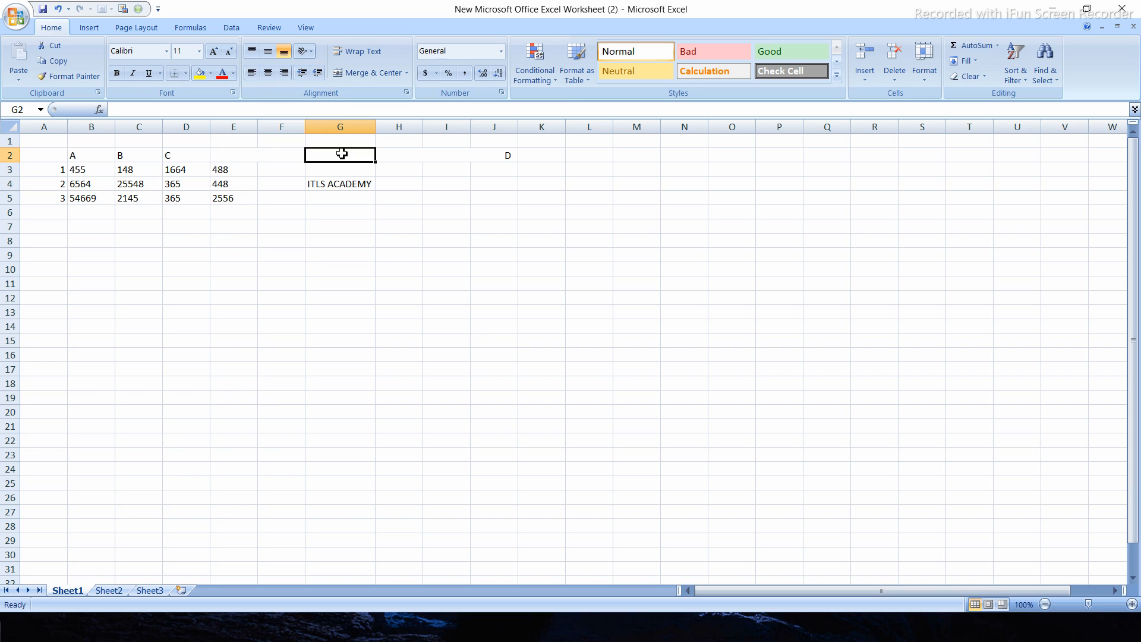
Step: Decrease the indent of cell E2 repeatedly until its text D is back at the cell's left edge
key(Left)
key(Left)
key(ctrl+alt+shift+Tab)
key(ctrl+alt+shift+Tab)
key(ctrl+alt+shift+Tab)
key(ctrl+alt+shift+Tab)
key(ctrl+alt+shift+Tab)
key(ctrl+alt+shift+Tab)
key(ctrl+alt+shift+Tab)
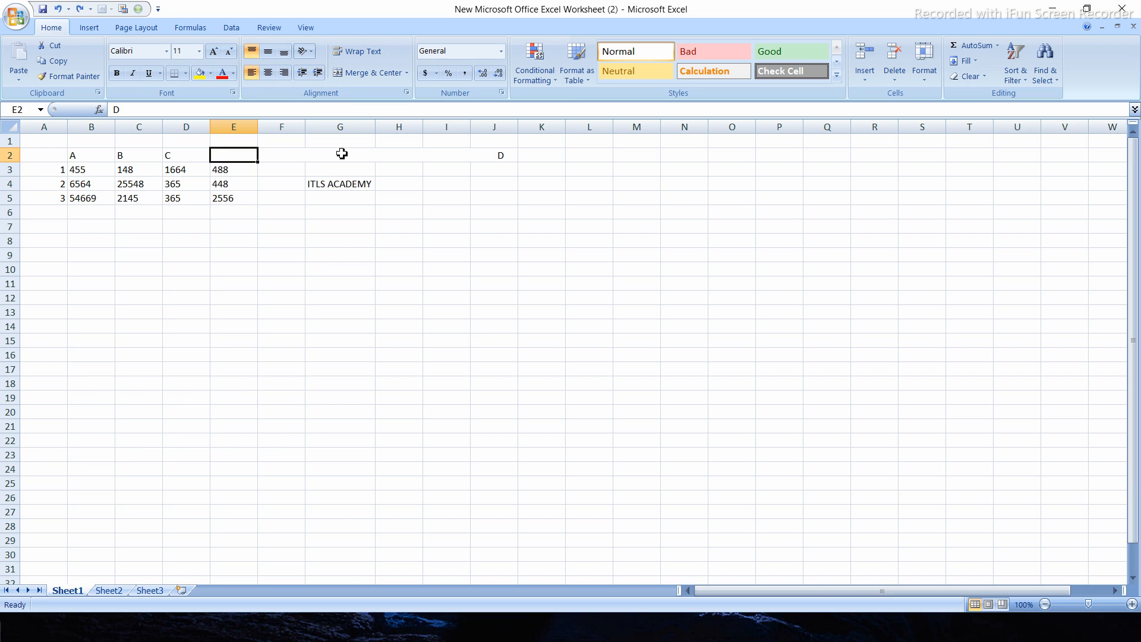
key(ctrl+alt+shift+Tab)
key(ctrl+alt+shift+Tab)
key(ctrl+alt+shift+Tab)
key(ctrl+alt+shift+Tab)
key(ctrl+alt+shift+Tab)
key(ctrl+alt+shift+Tab)
key(ctrl+alt+shift+Tab)
key(ctrl+alt+shift+Tab)
key(ctrl+alt+shift+Tab)
key(ctrl+alt+shift+Tab)
key(ctrl+alt+shift+Tab)
key(ctrl+alt+shift+Tab)
key(ctrl+alt+shift+Tab)
key(ctrl+alt+shift+Tab)
key(ctrl+alt+shift+Tab)
key(ctrl+alt+shift+Tab)
key(ctrl+alt+shift+Tab)
key(ctrl+alt+shift+Tab)
key(ctrl+alt+shift+Tab)
key(ctrl+alt+shift+Tab)
key(ctrl+alt+shift+Tab)
key(ctrl+alt+shift+Tab)
key(ctrl+alt+shift+Tab)
key(ctrl+alt+shift+Tab)
key(ctrl+alt+shift+Tab)
key(ctrl+alt+shift+Tab)
key(ctrl+alt+shift+Tab)
key(ctrl+alt+shift+Tab)
key(ctrl+alt+shift+Tab)
key(ctrl+alt+shift+Tab)
key(ctrl+alt+shift+Tab)
key(ctrl+alt+shift+Tab)
key(ctrl+alt+shift+Tab)
key(ctrl+alt+shift+Tab)
click(288, 262)
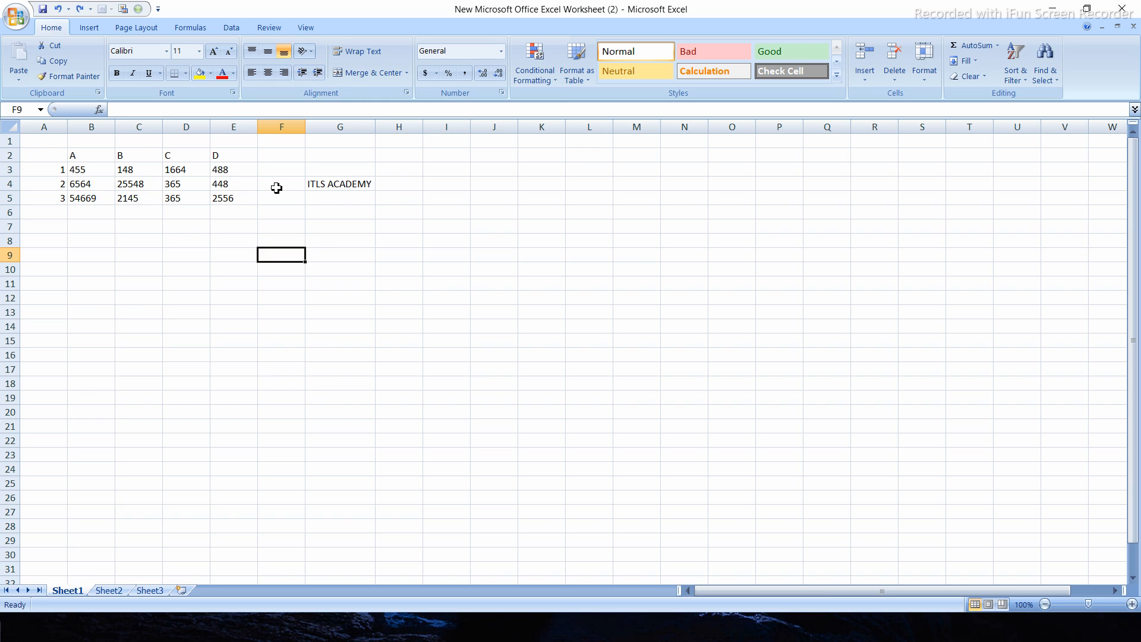
click(314, 181)
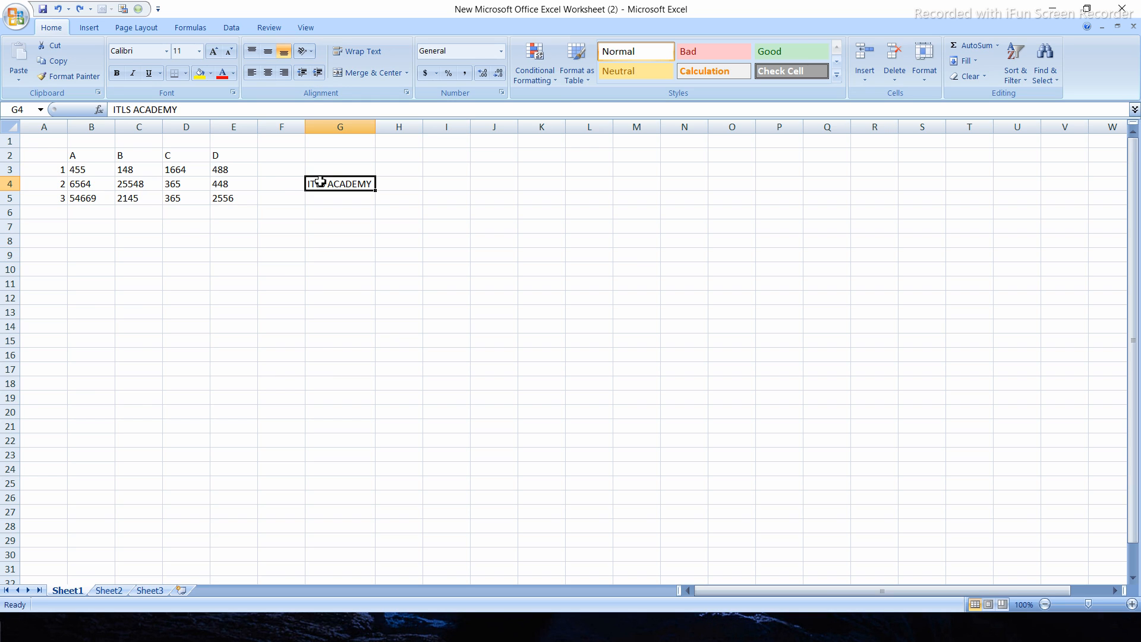
click(230, 170)
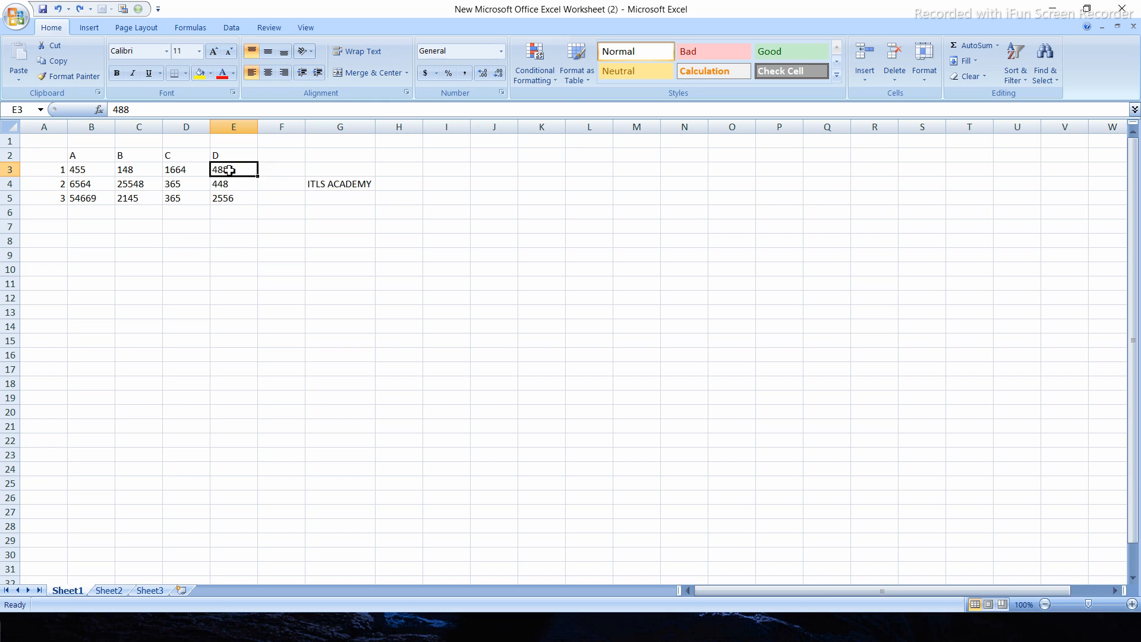
click(420, 354)
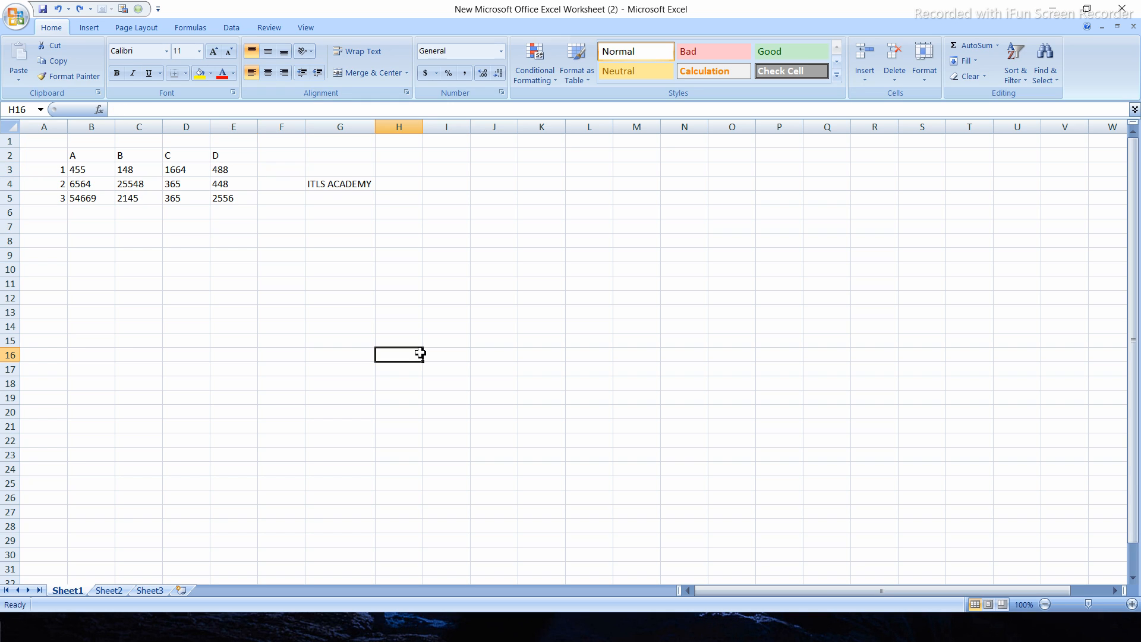
Step: Enter the heading COURSES in cell H3 and the value 50 in H4 below it
click(407, 174)
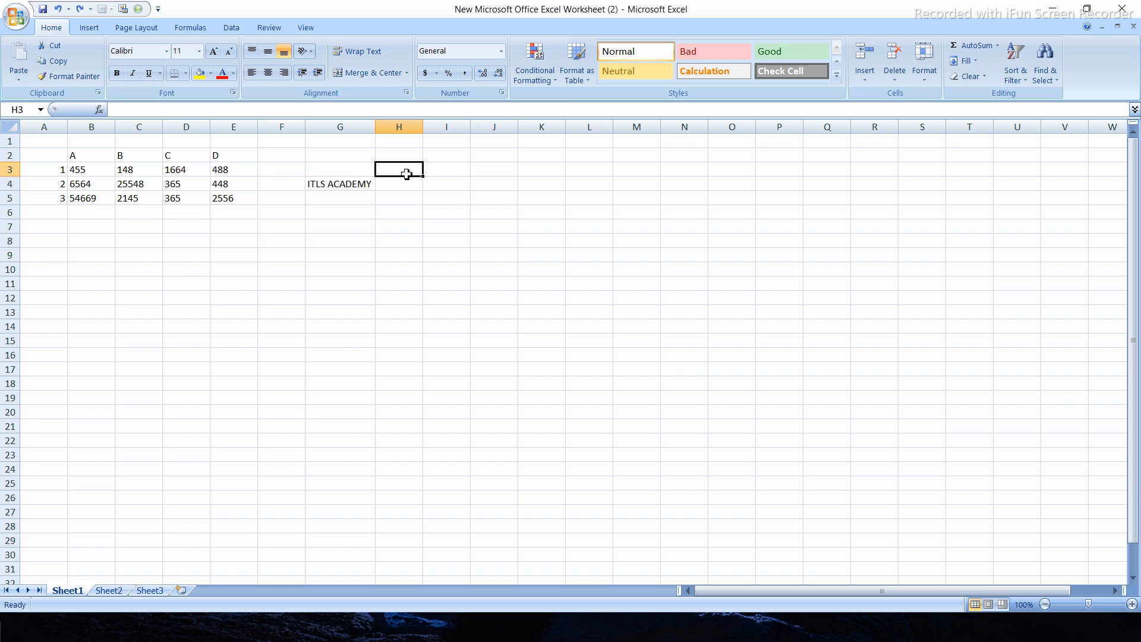
text(COURSES)
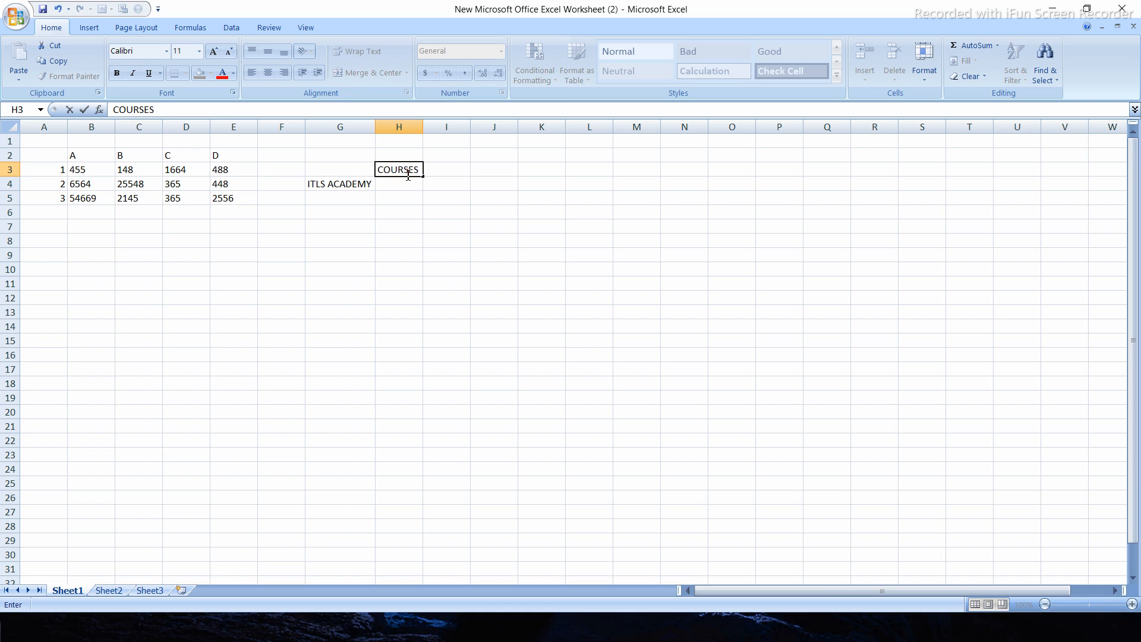
key(Return)
text(50)
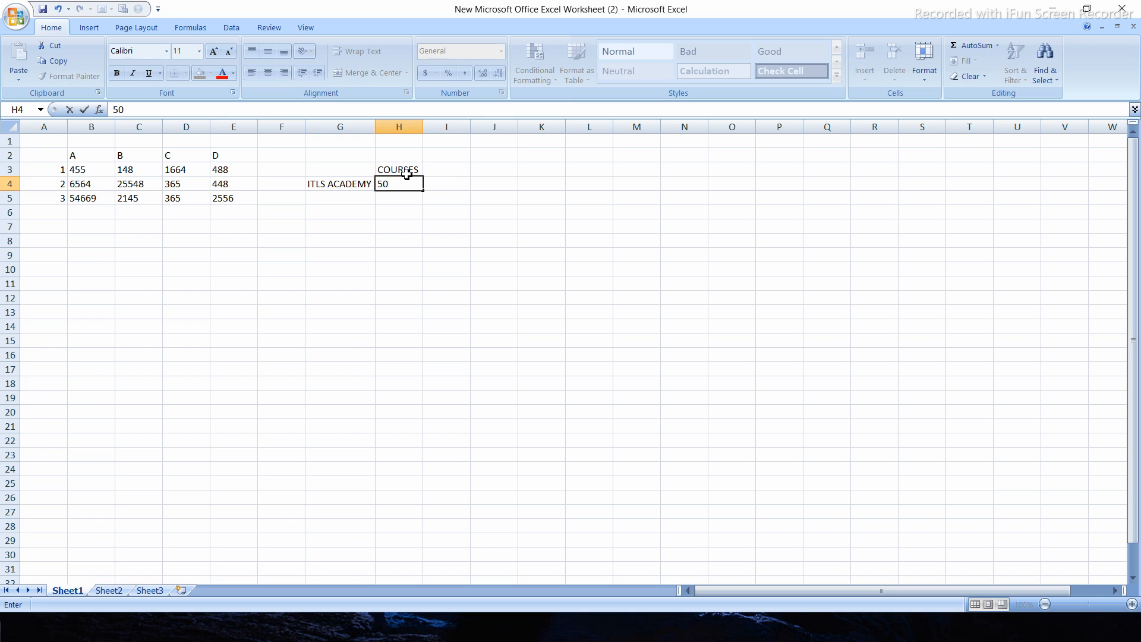
Step: Enter the heading STUDENTS in cell I3 and the value 2000 in I4 below it
click(456, 166)
text(STI)
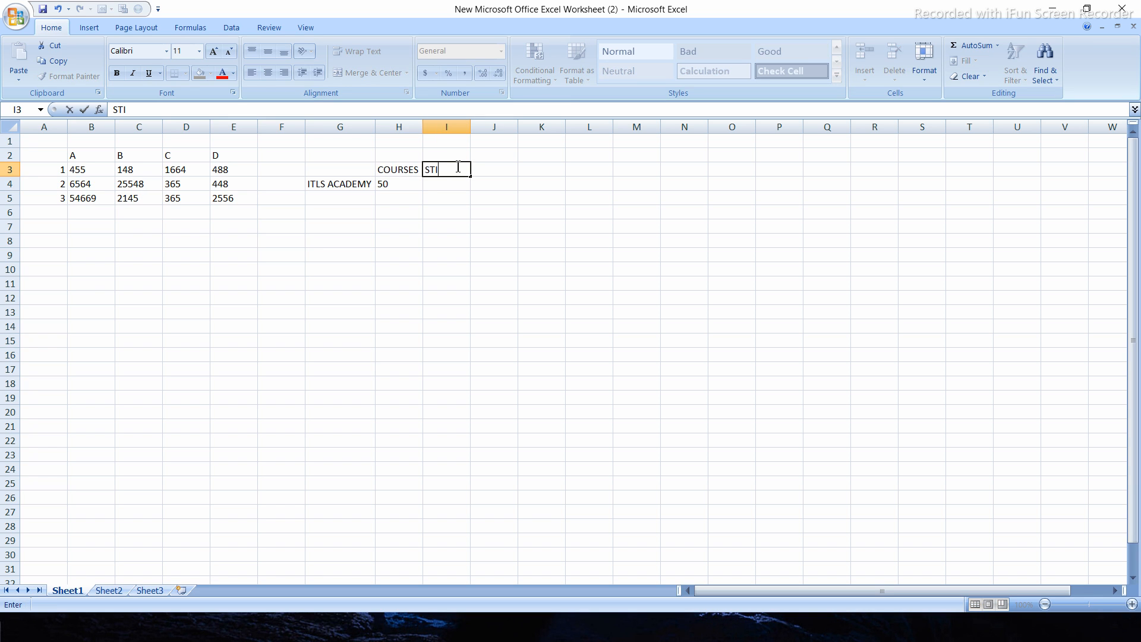
key(BackSpace)
text(UDENTS)
key(Return)
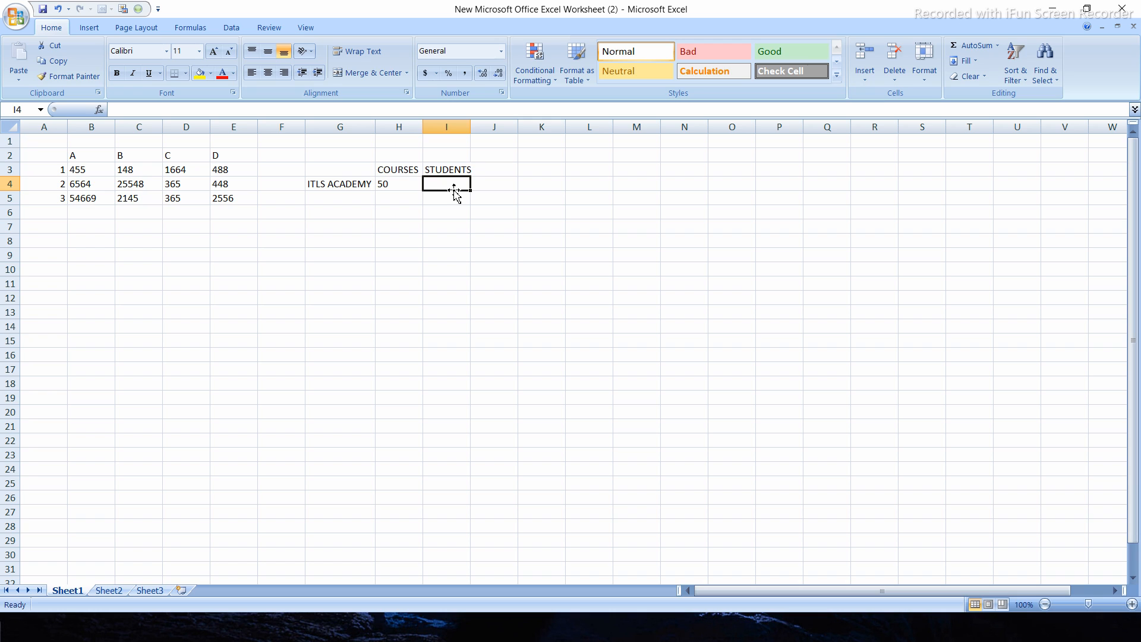
text(2000)
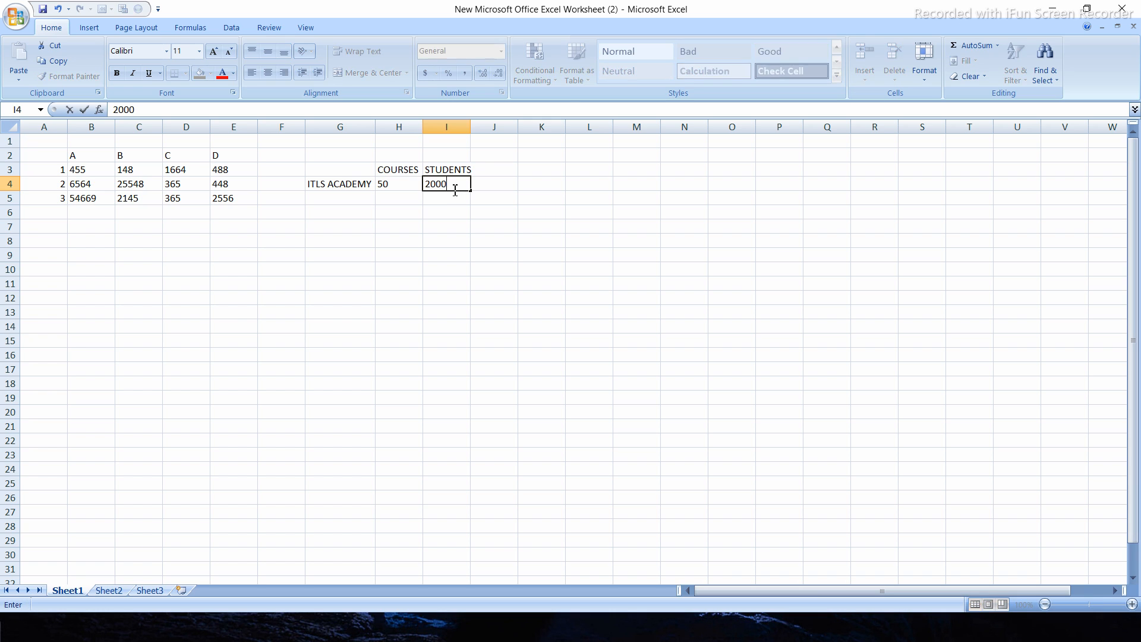
click(506, 169)
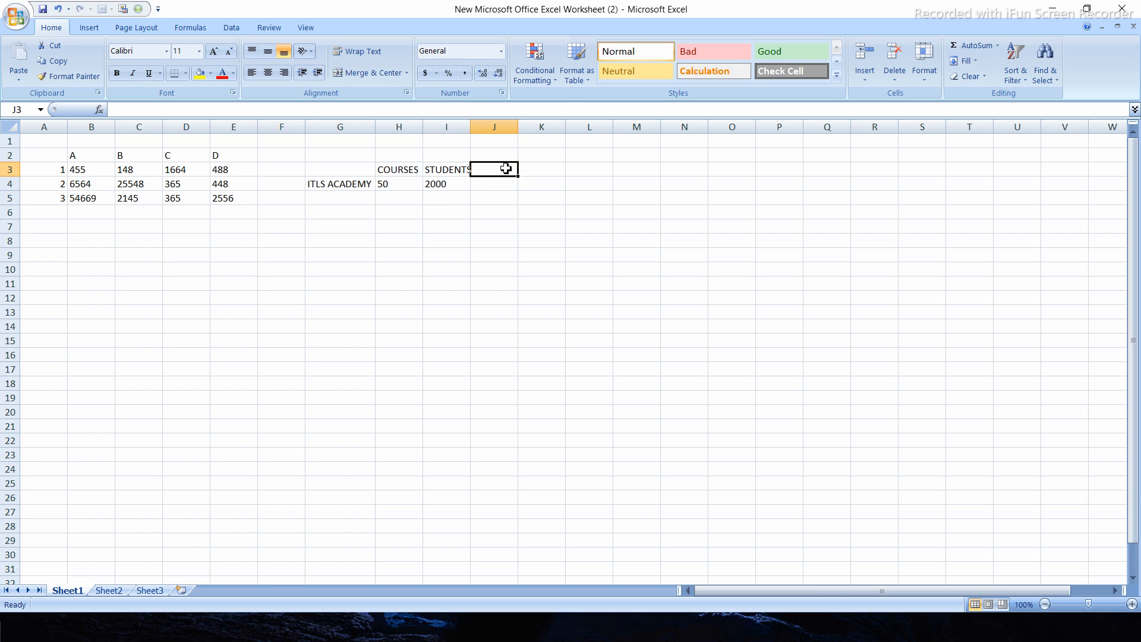
Step: Enter 25 in both cells H5 and I5, under the COURSES and STUDENTS values
click(396, 199)
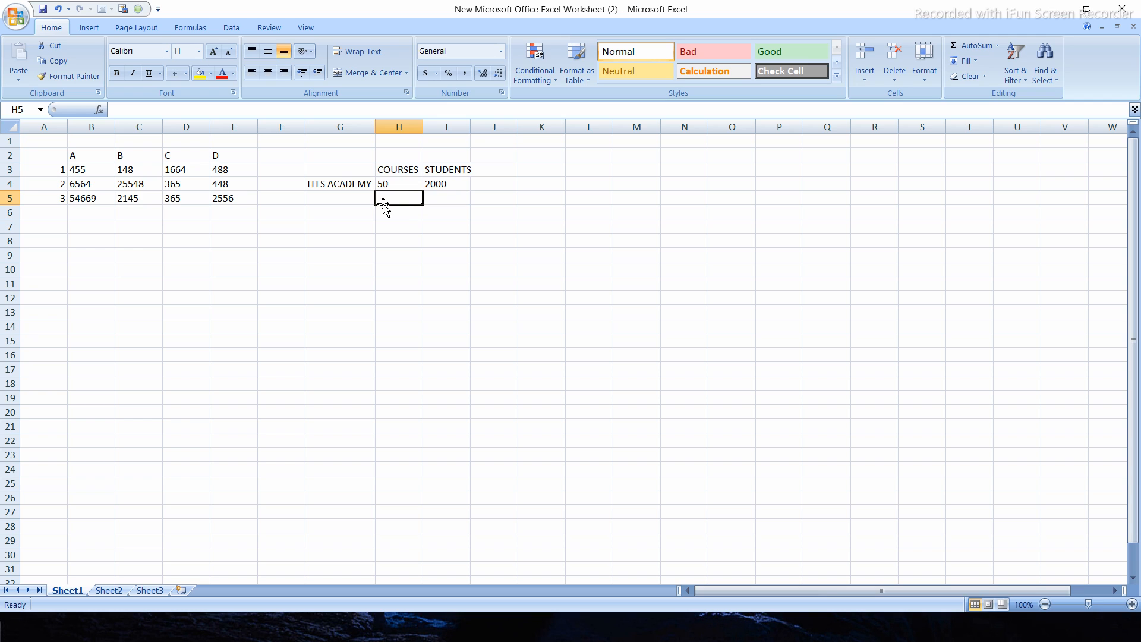
text(25)
key(Tab)
text(25)
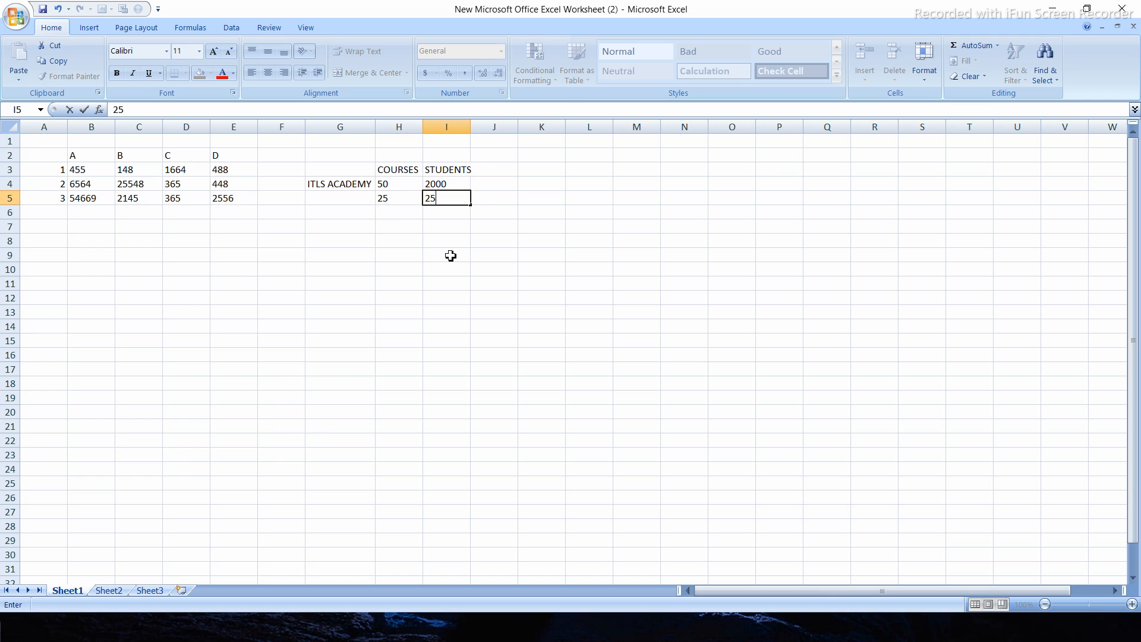
click(451, 256)
Step: Move the STUDENTS heading and its value 2000 from I3:I4 to J3:J4
click(420, 158)
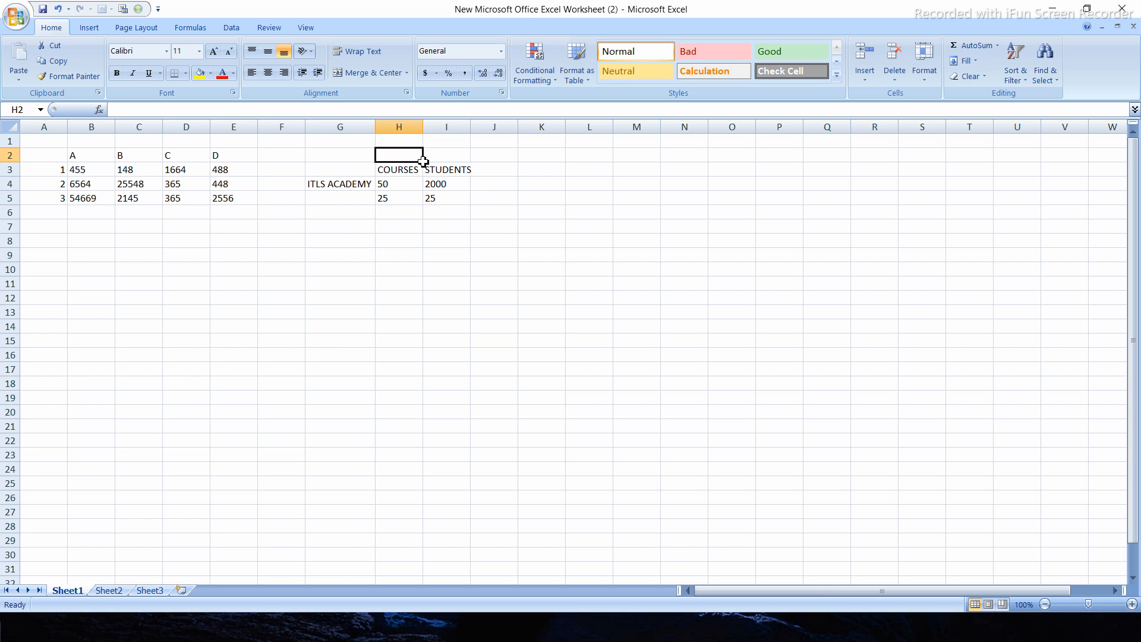
drag(437, 173, 452, 180)
key(ctrl+c)
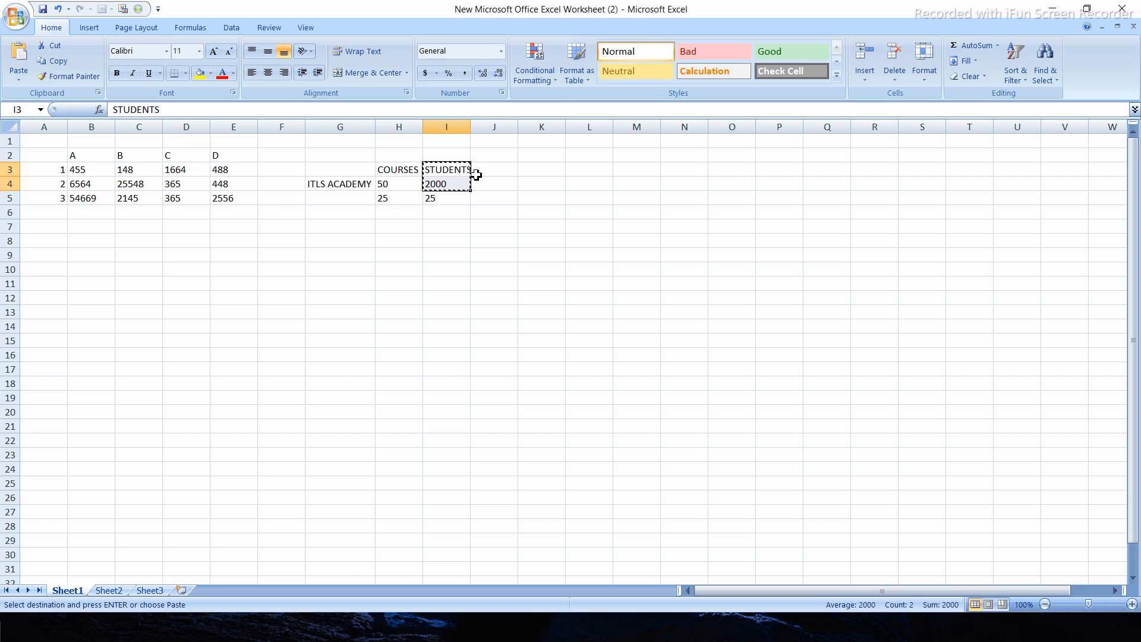
click(483, 170)
key(Return)
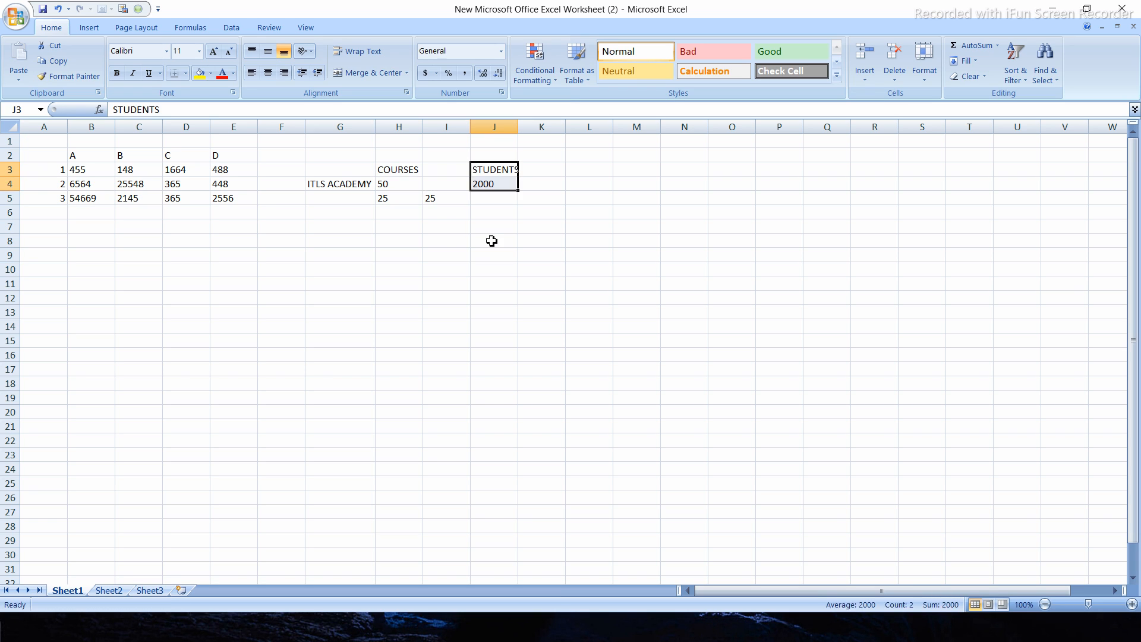
click(492, 241)
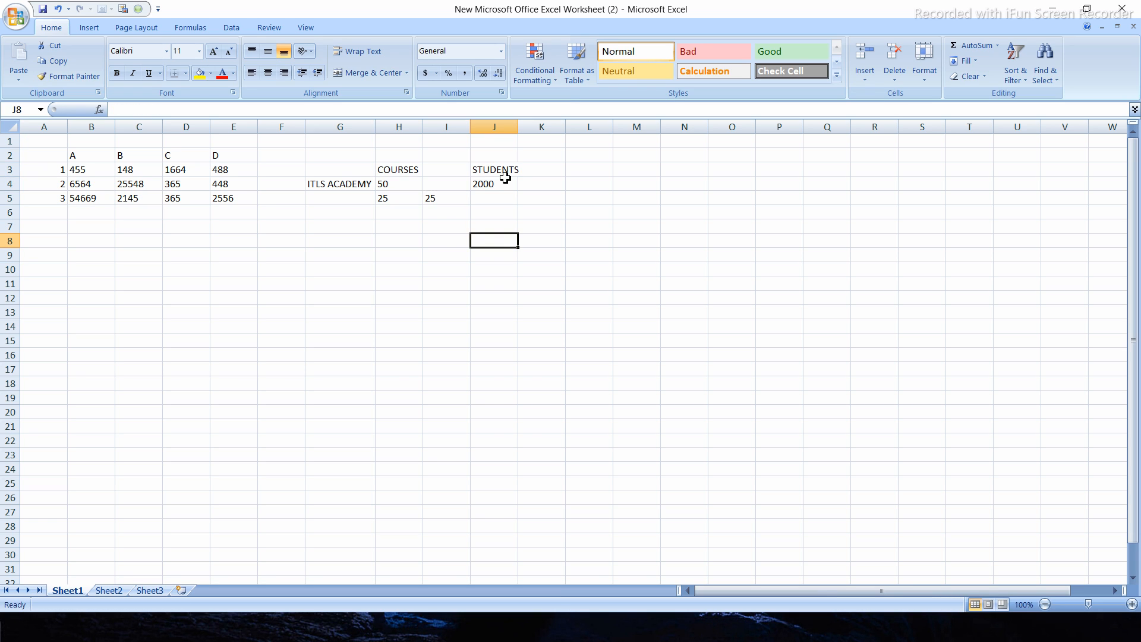
click(419, 170)
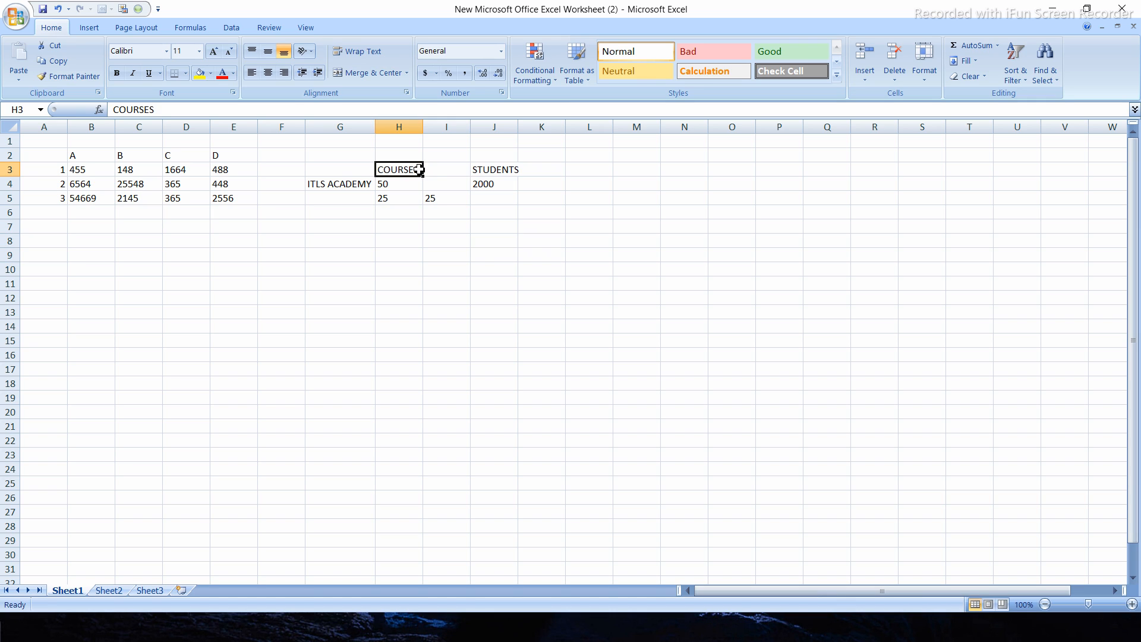
click(455, 206)
click(410, 169)
click(446, 171)
click(402, 265)
click(409, 171)
Step: Examine the Format Cells categories from number format to protection for H3:I3, plus the range's filter options, without applying anything
drag(408, 172, 434, 170)
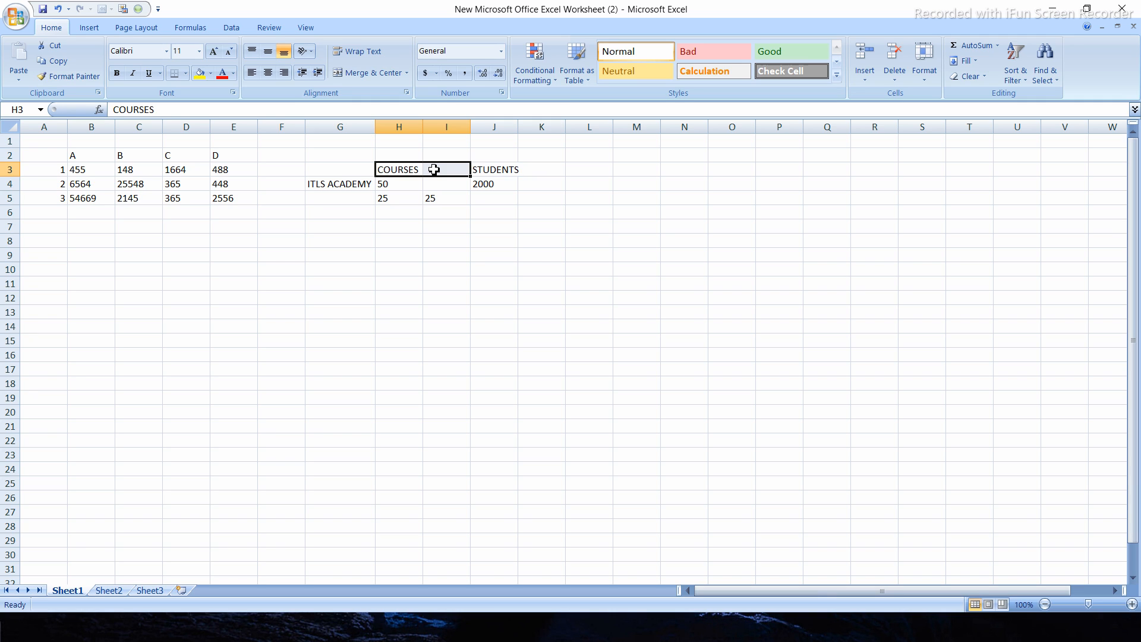
right_click(435, 170)
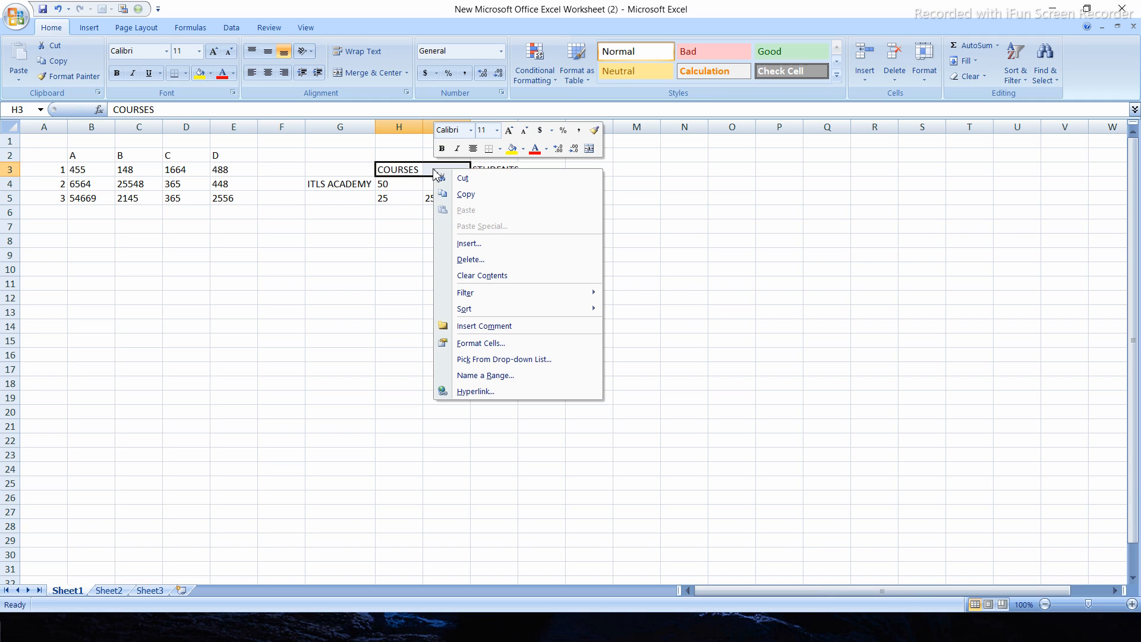
click(503, 343)
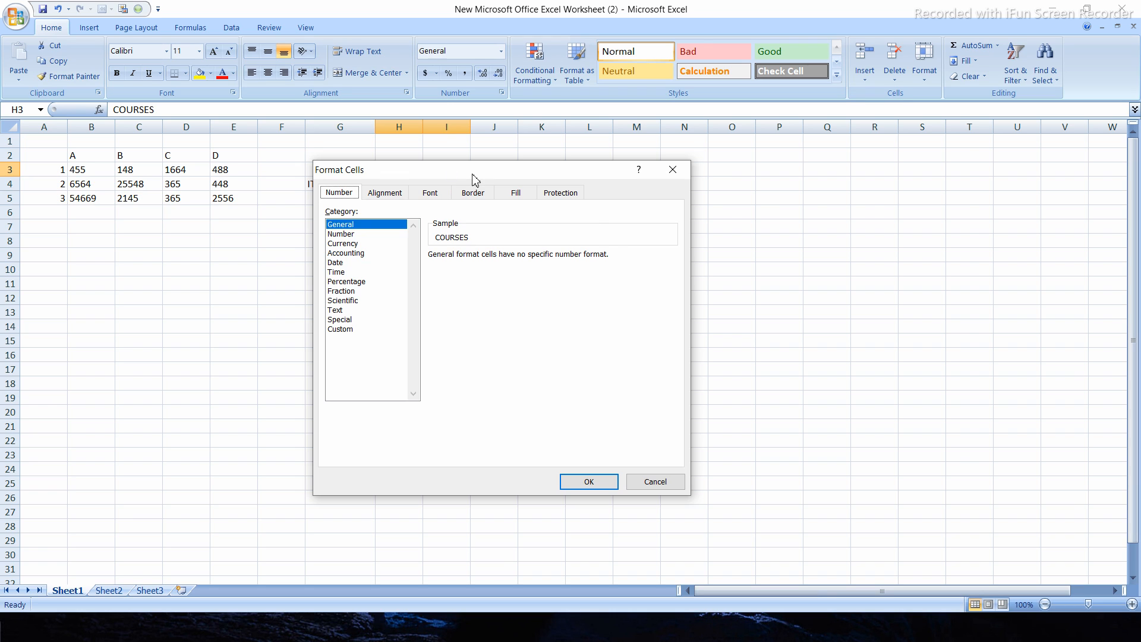
drag(473, 176, 719, 123)
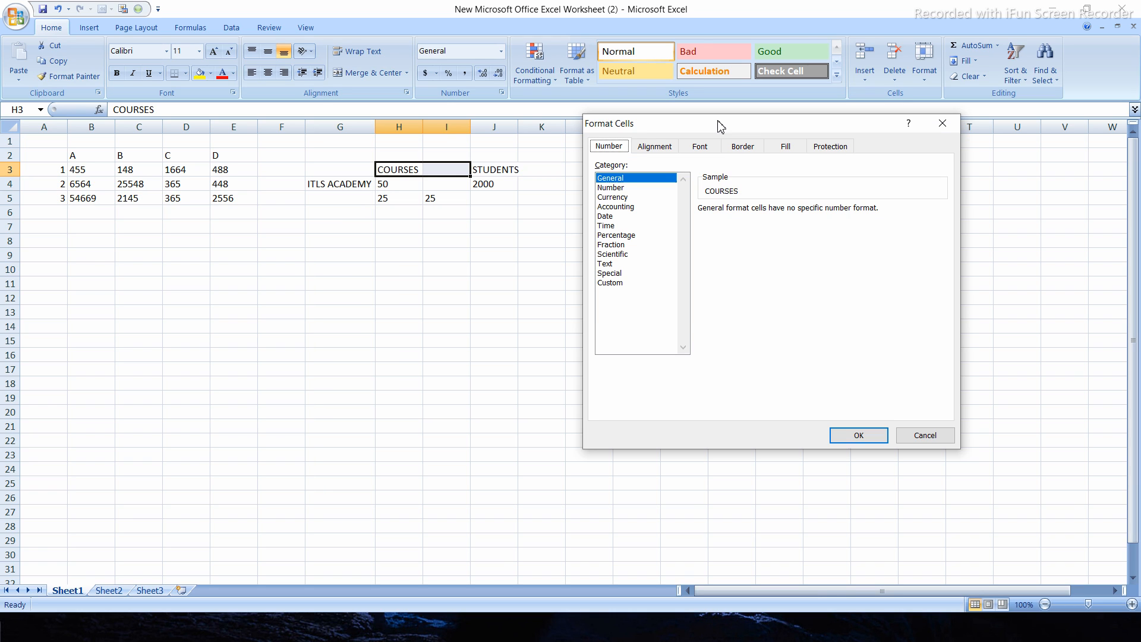
click(621, 191)
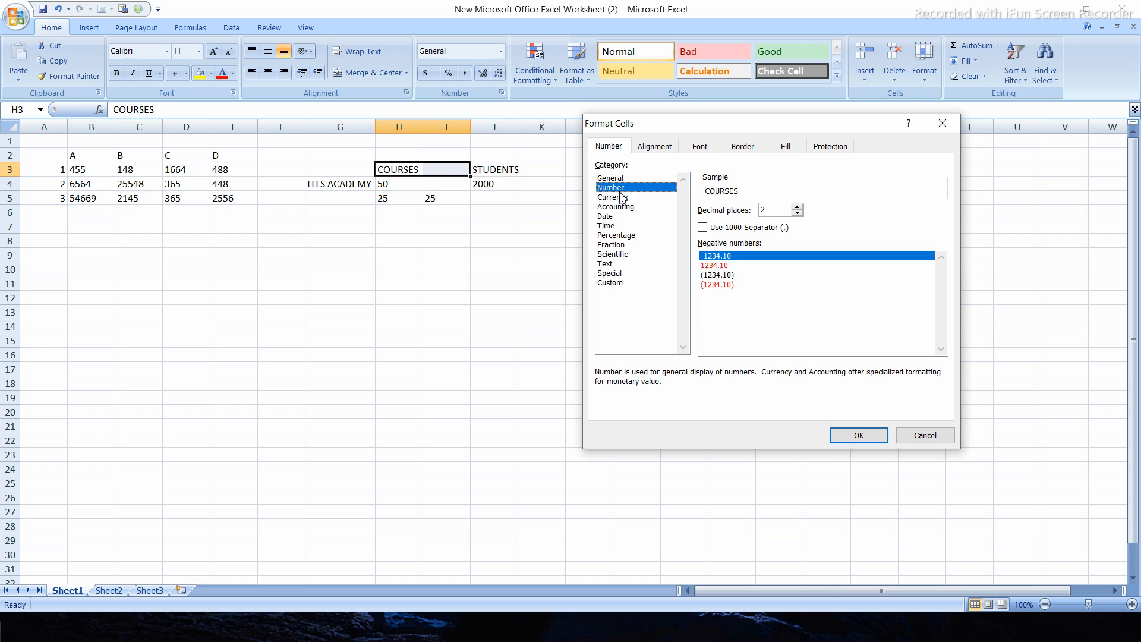
click(629, 179)
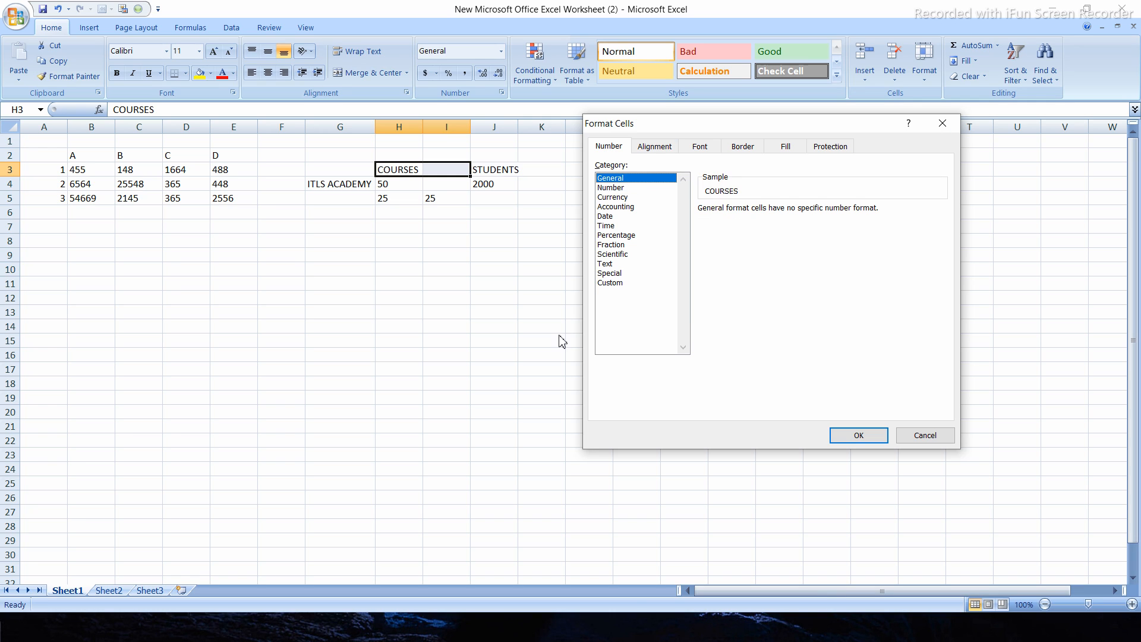
click(654, 146)
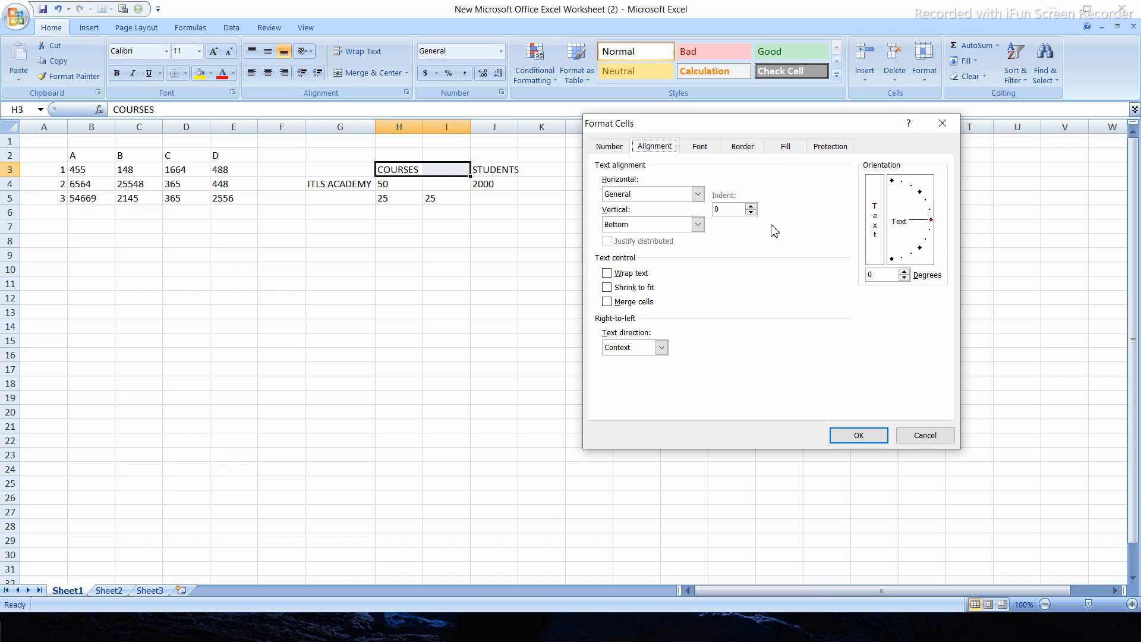
click(700, 146)
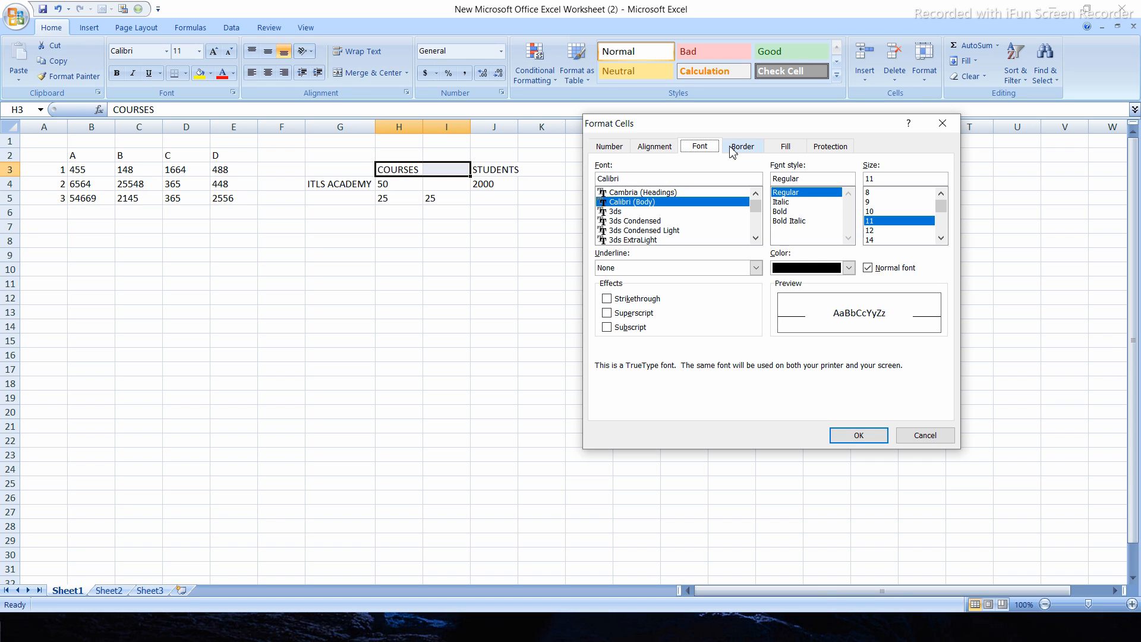
click(732, 149)
click(785, 147)
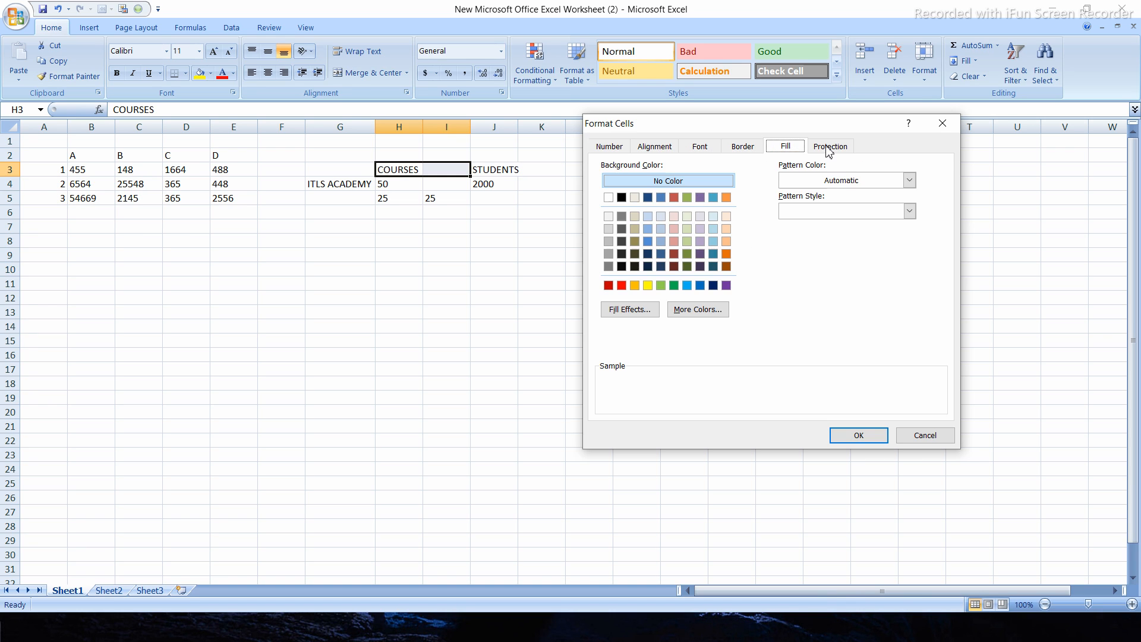
click(829, 148)
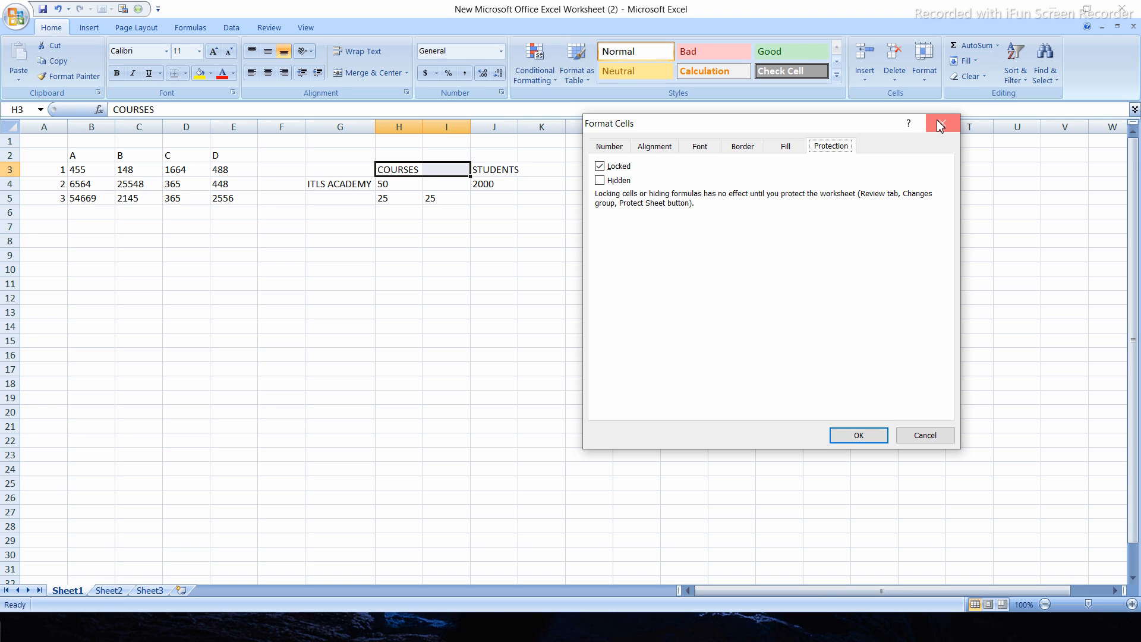
click(940, 125)
right_click(439, 171)
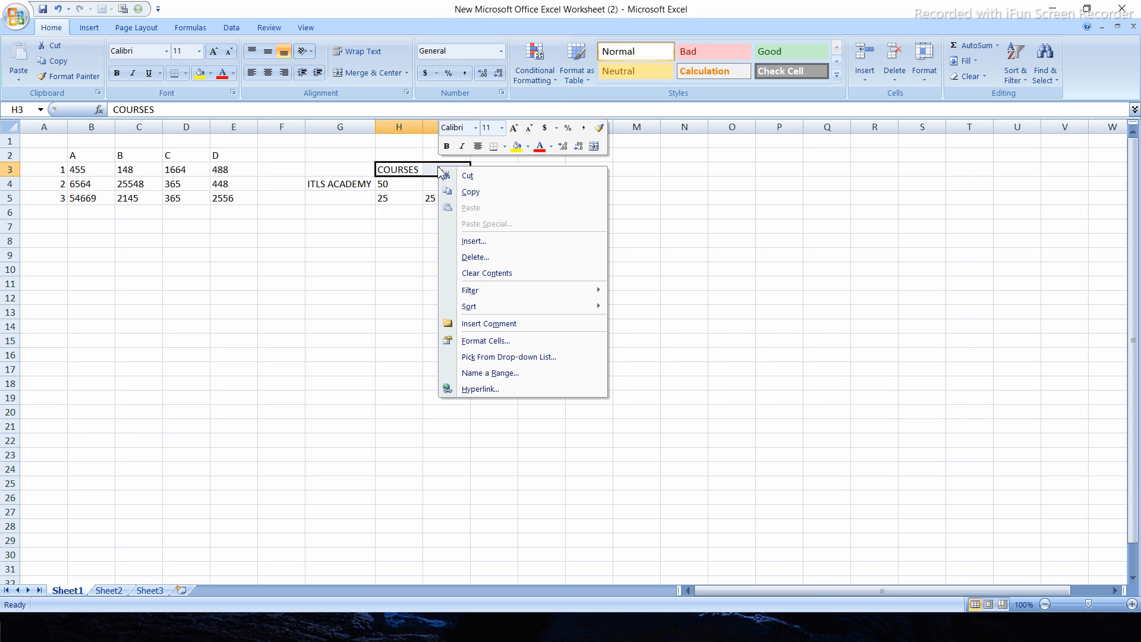
mouse_move(507, 294)
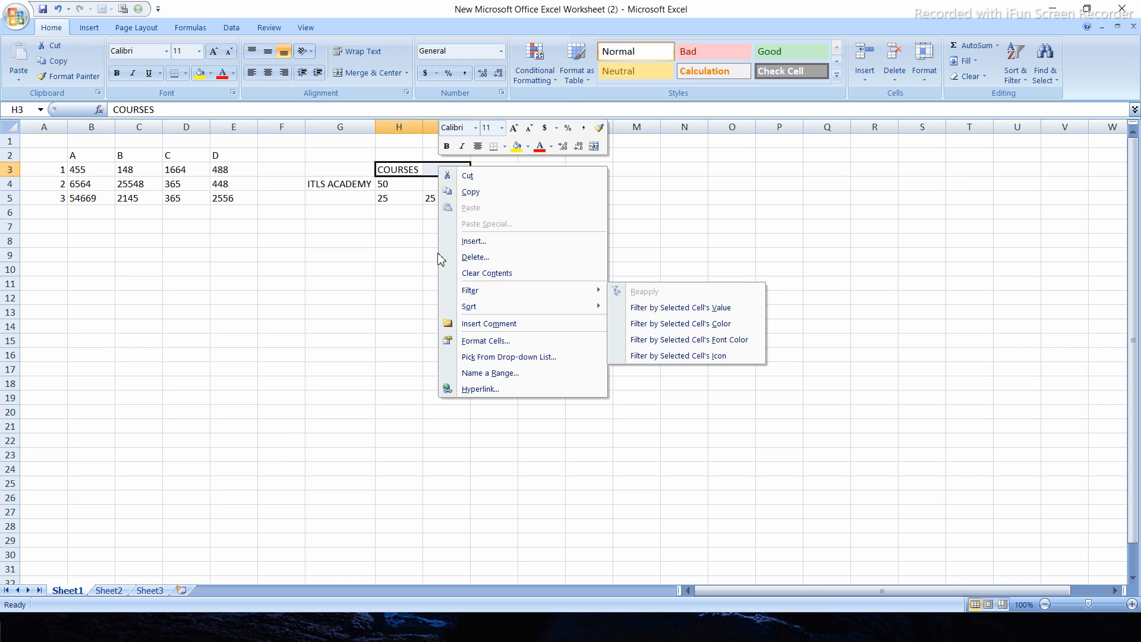
key(Escape)
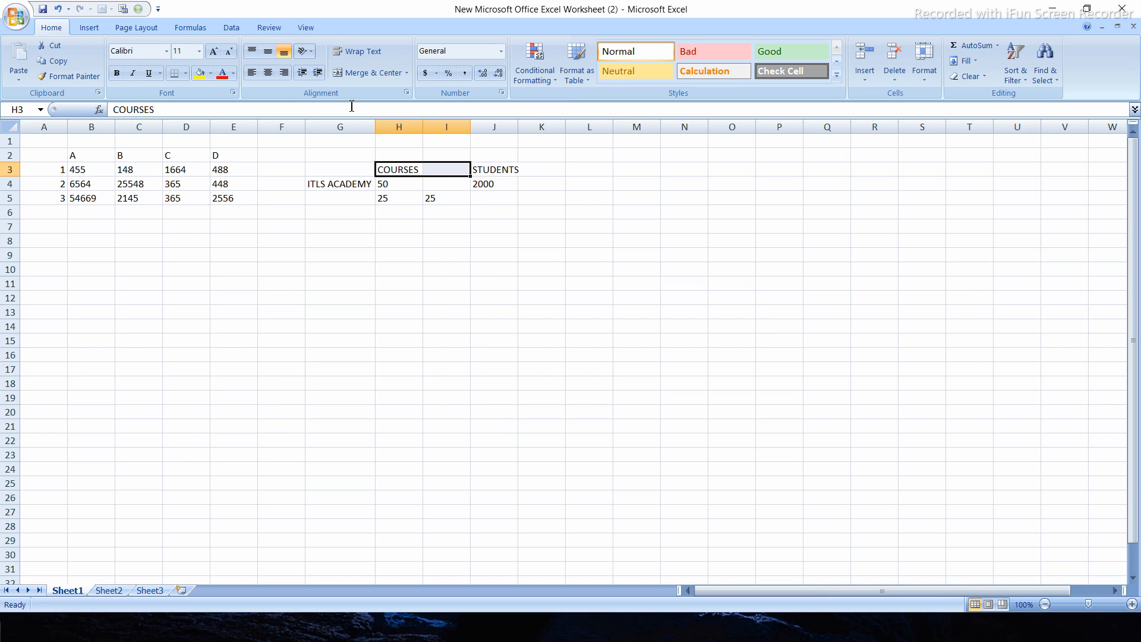
Step: Merge and center cells H3:I3 so the COURSES heading spans both columns
click(355, 73)
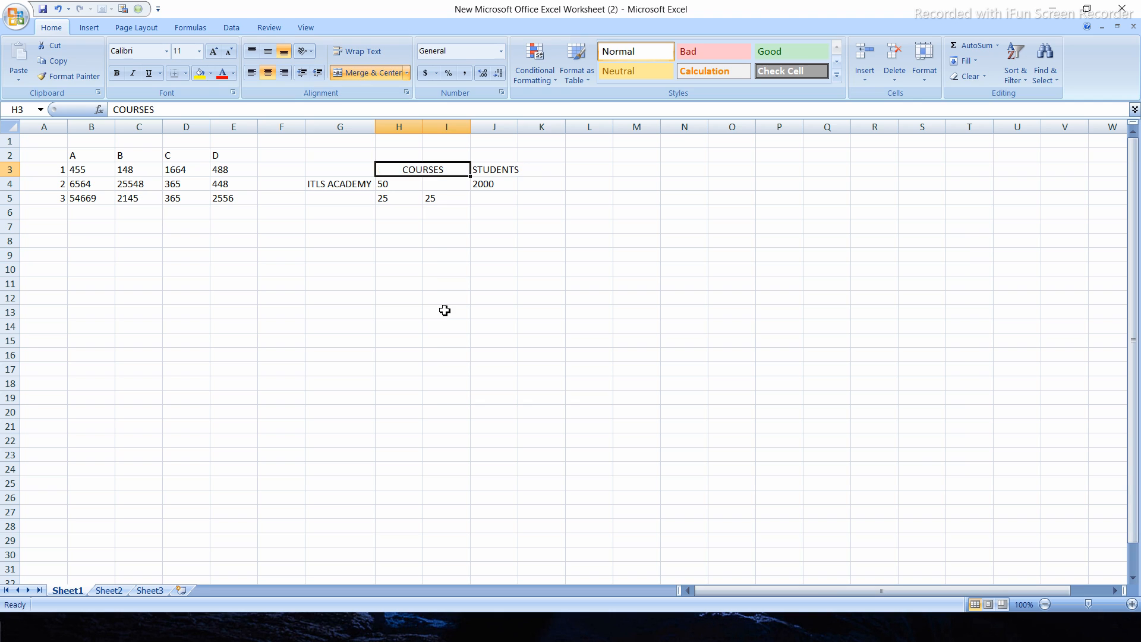
click(435, 259)
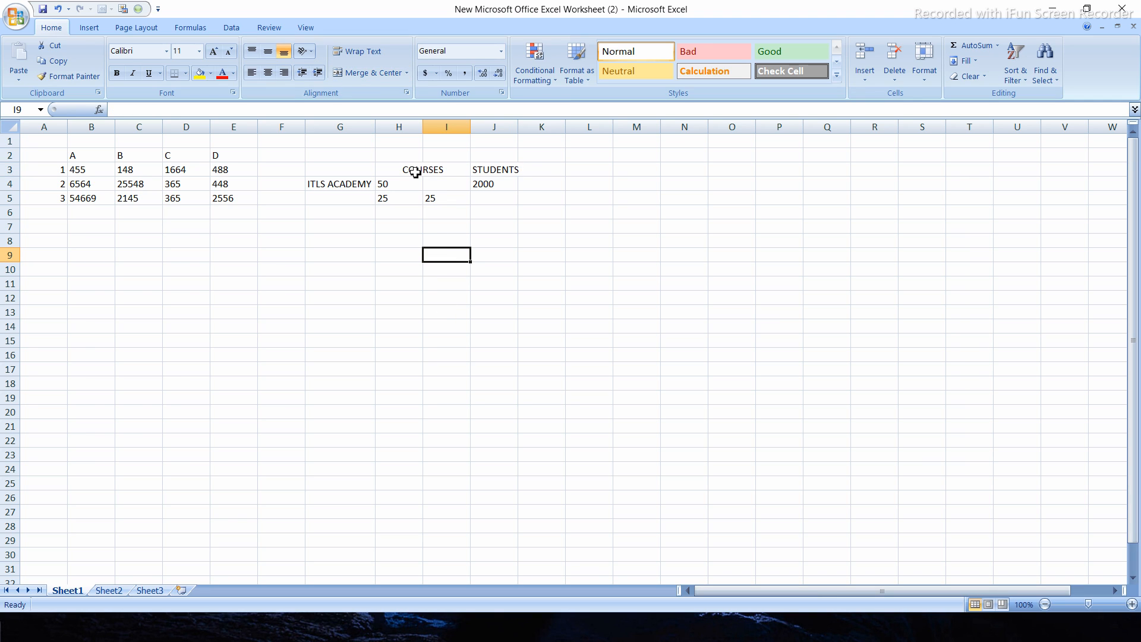
click(438, 172)
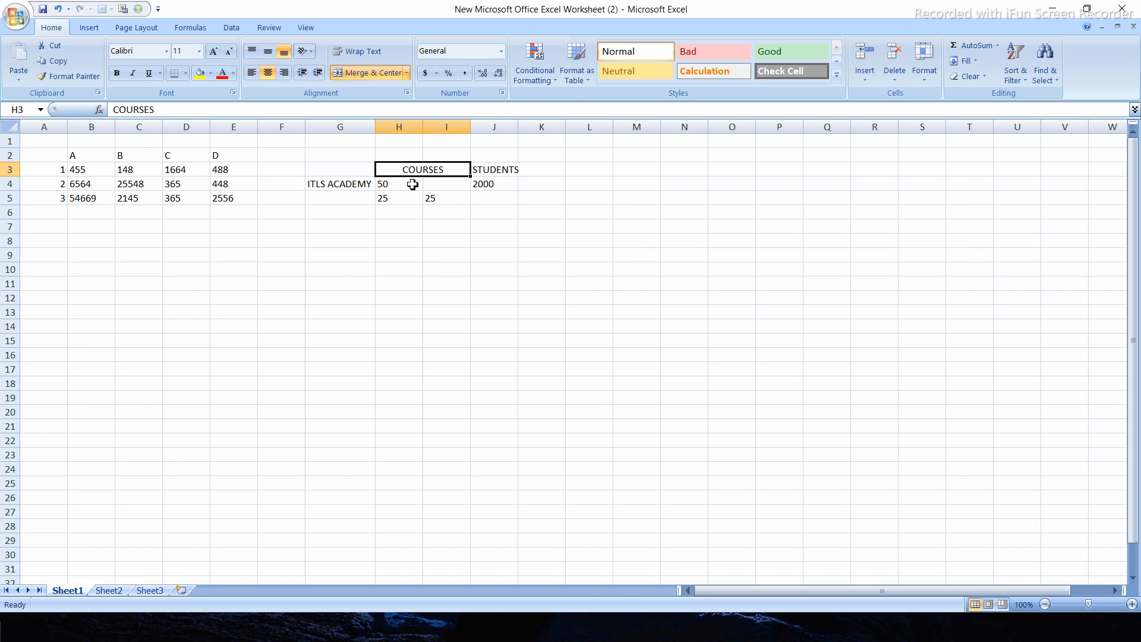
Step: Merge and center cells H4:I4 containing the value 50 under the COURSES heading
drag(412, 184, 434, 183)
click(364, 74)
click(405, 204)
click(512, 265)
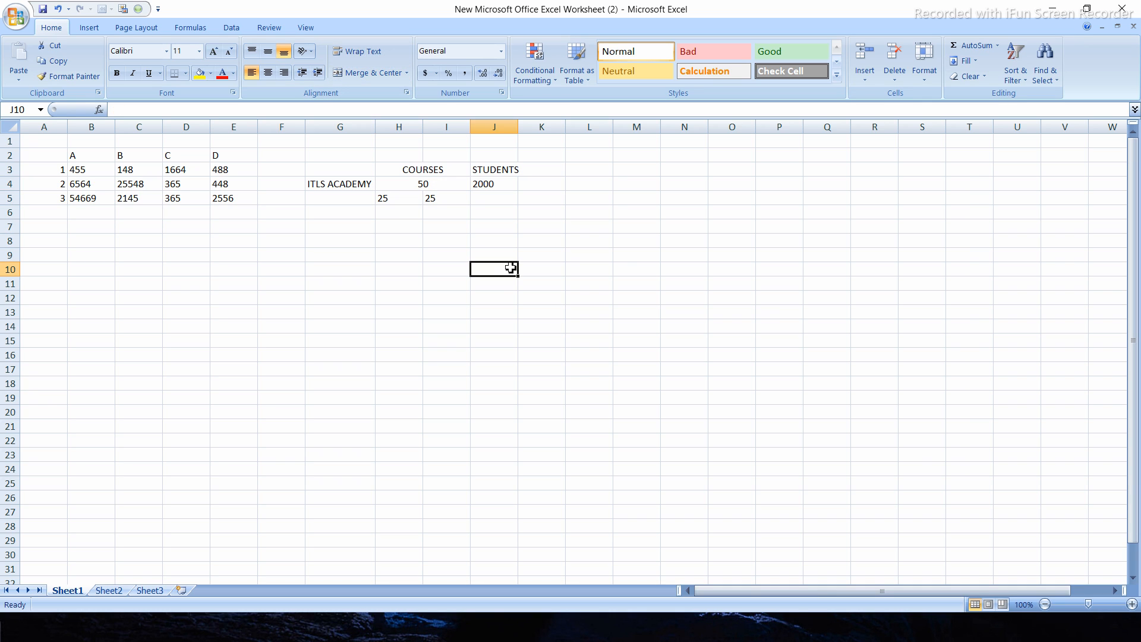
click(526, 232)
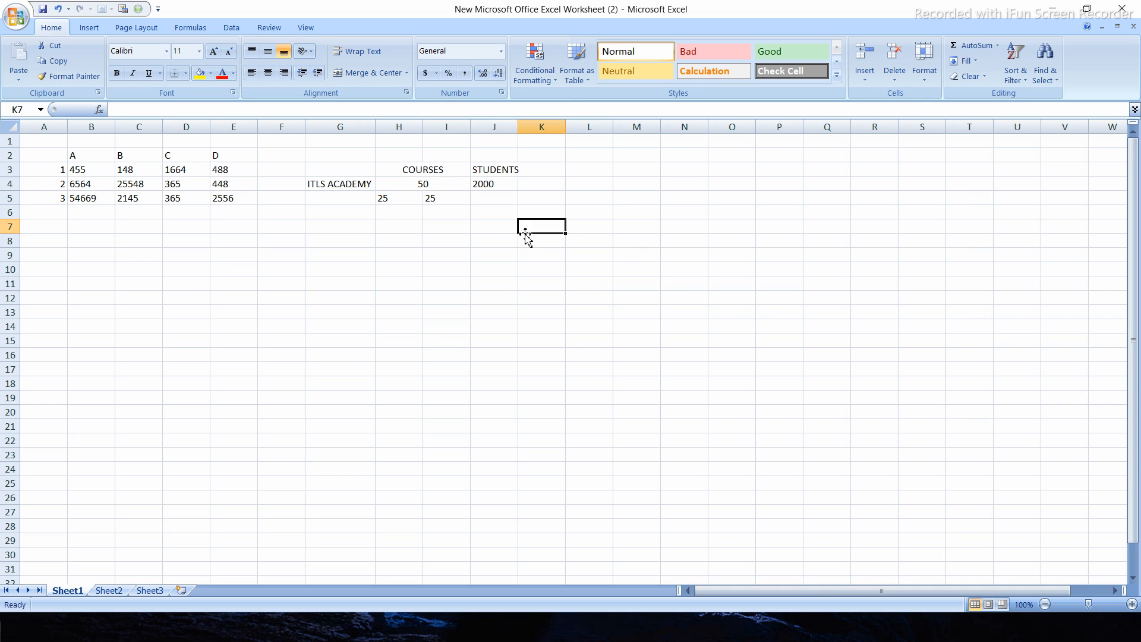
Step: Apply All Borders to the range G3:J5 containing the ITLS ACADEMY table
drag(368, 169, 485, 196)
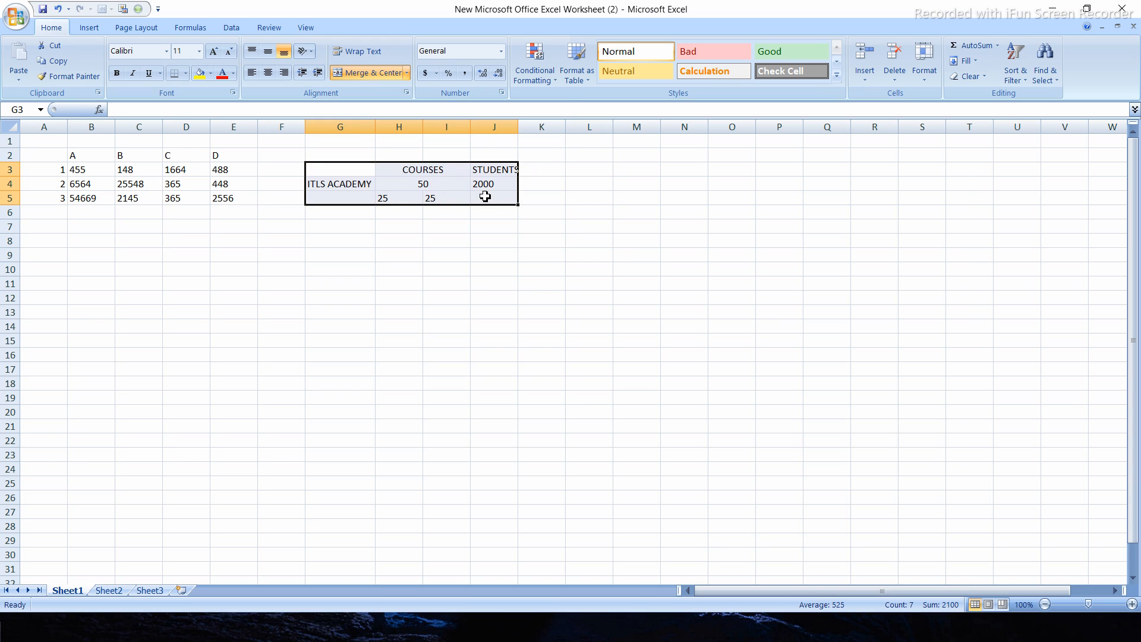
click(186, 73)
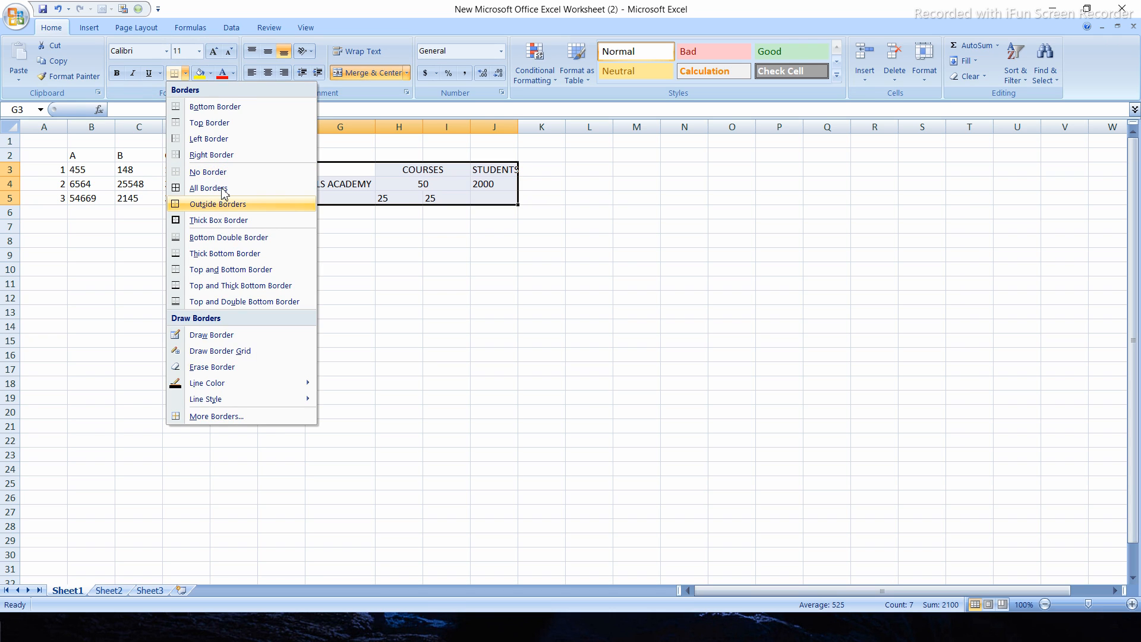
click(222, 189)
click(410, 254)
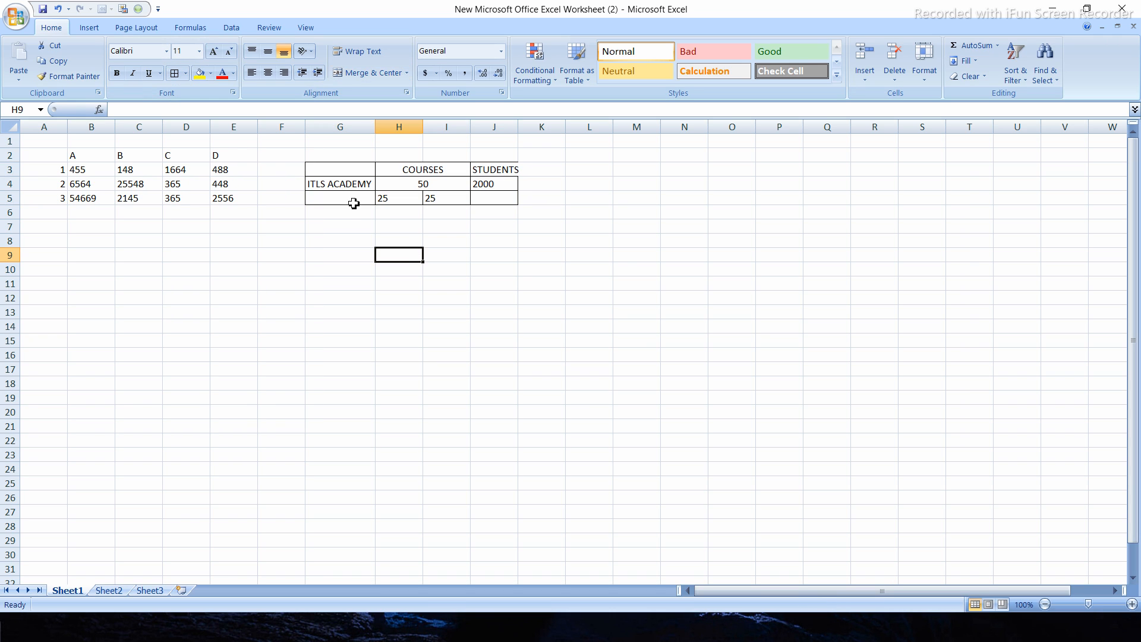
Step: Merge and center cells G3:G5 containing ITLS ACADEMY and align the text to the vertical middle
click(349, 172)
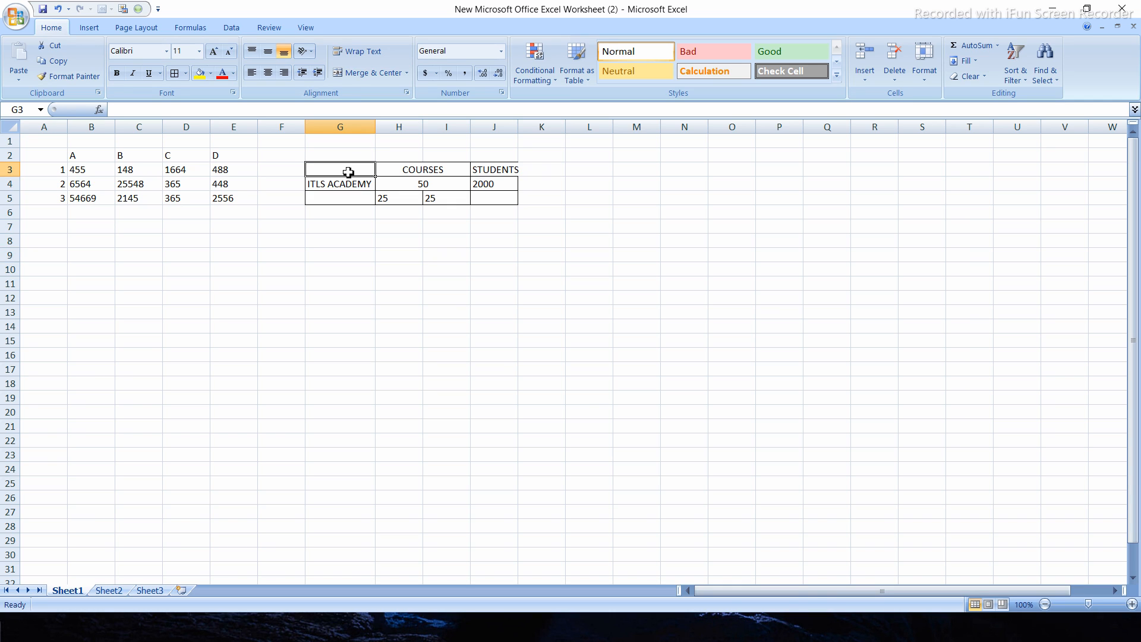
drag(349, 171, 349, 198)
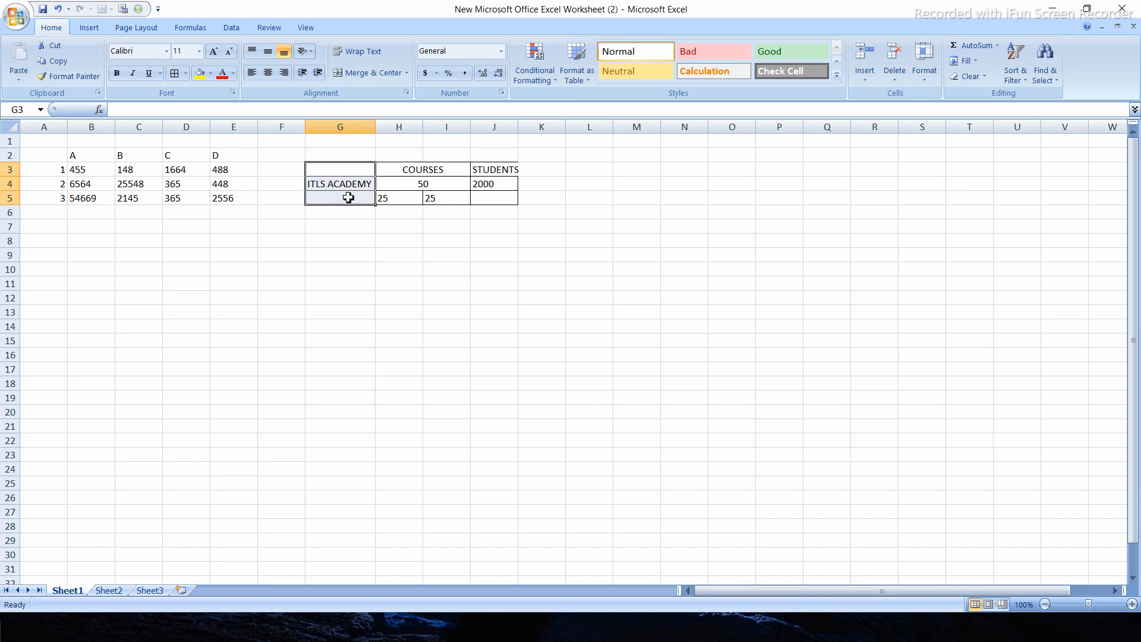
click(368, 73)
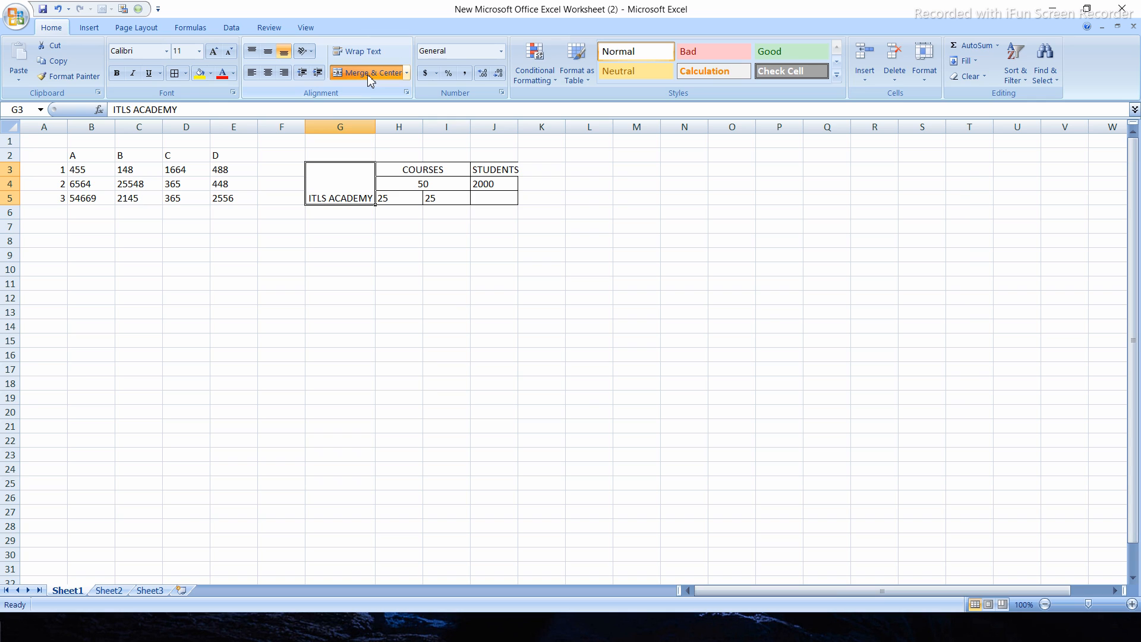
click(268, 52)
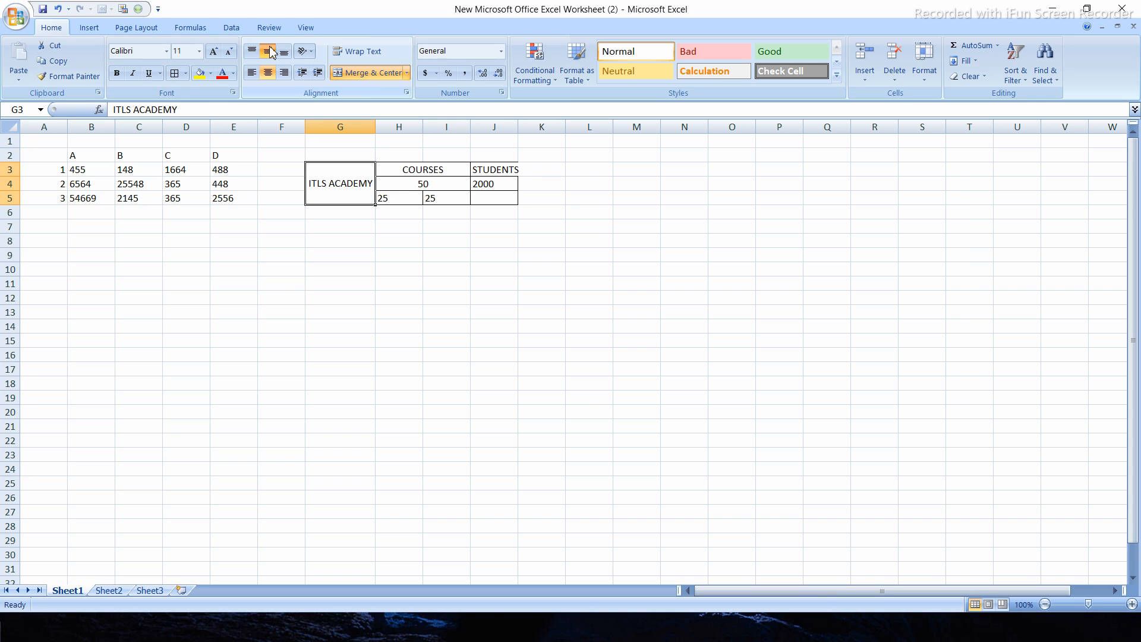
click(513, 301)
click(666, 245)
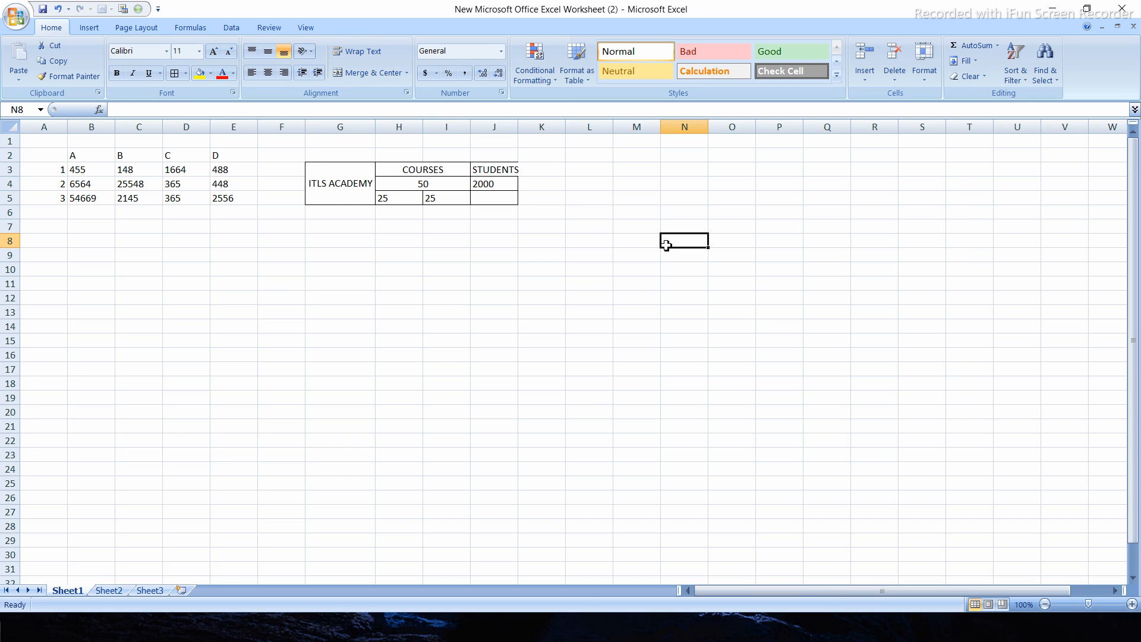
Step: Merge and center cells J4:J5 under STUDENTS, aligning the value 2000 to the vertical middle
drag(505, 185, 509, 196)
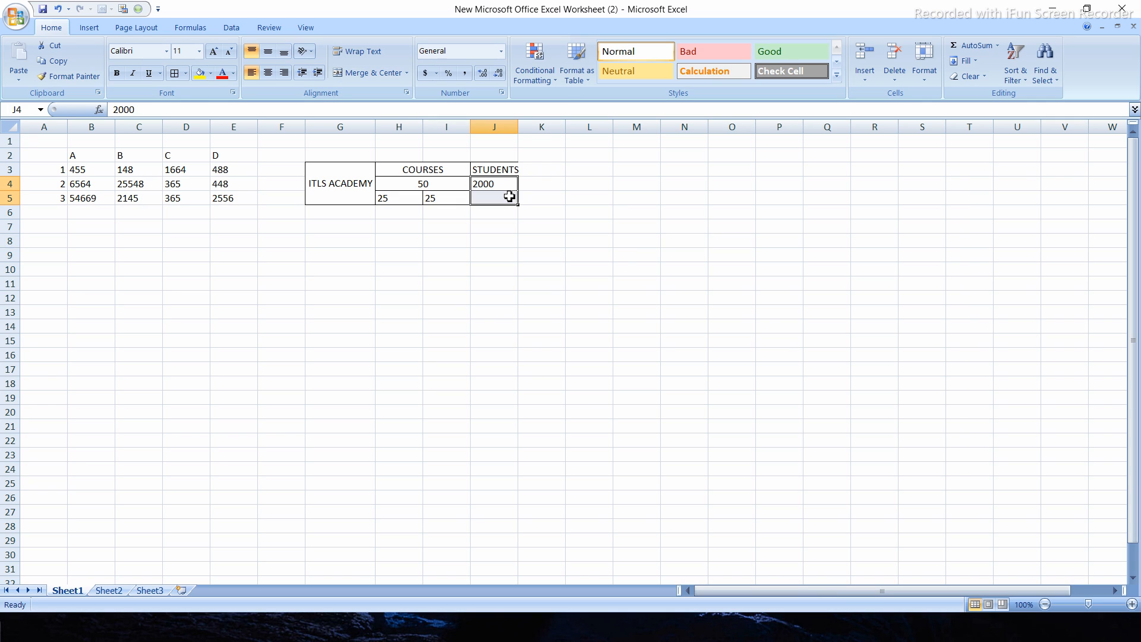
click(368, 74)
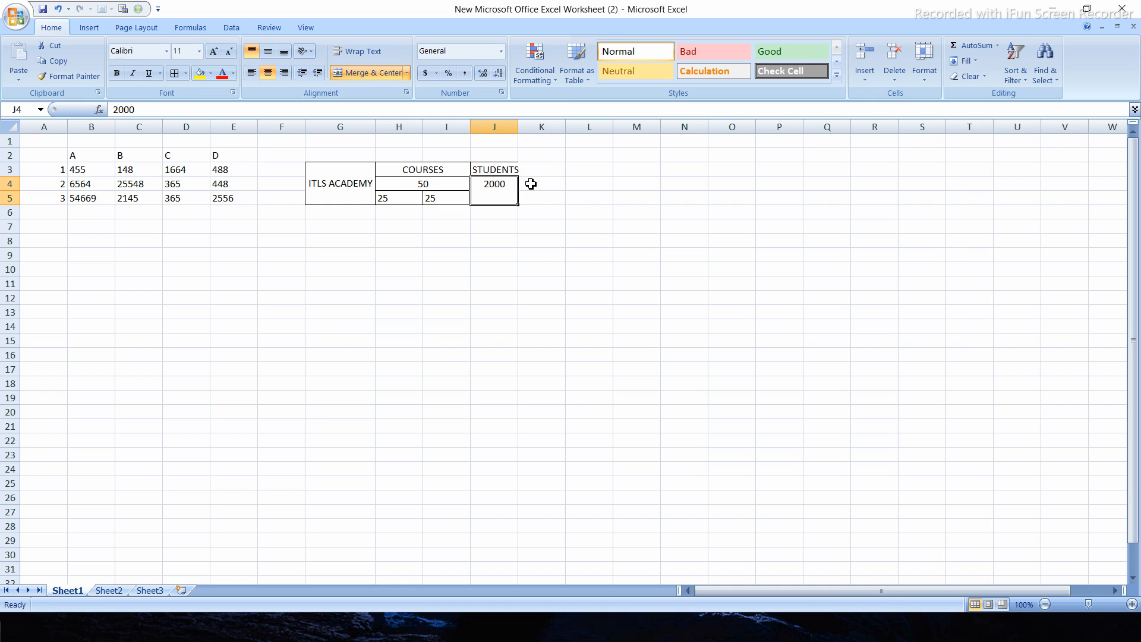
click(618, 184)
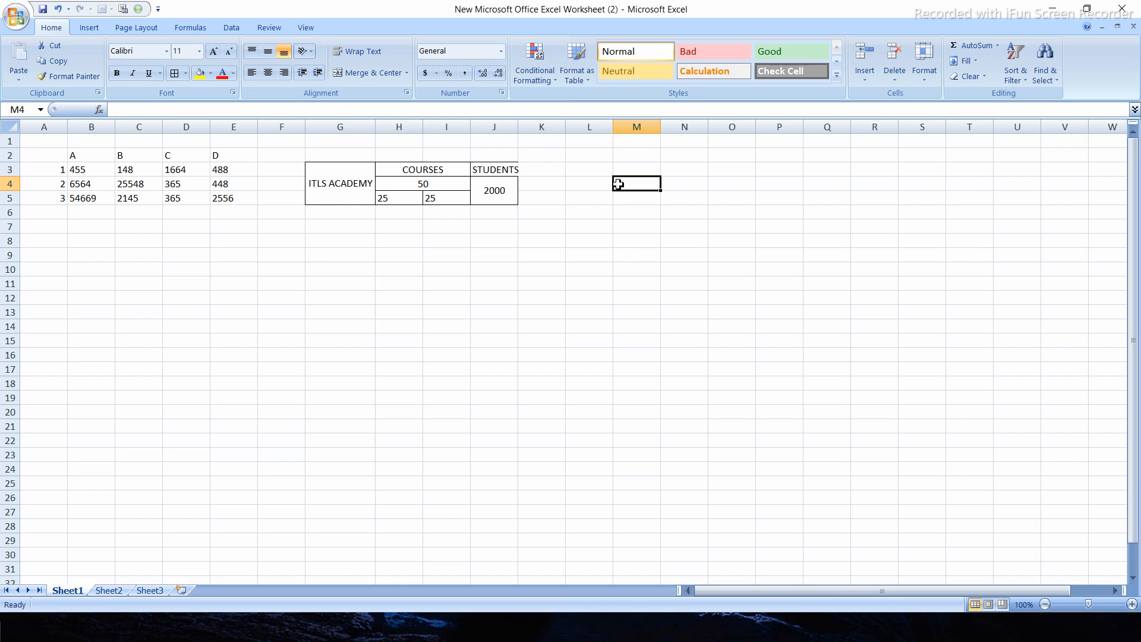
Step: Auto-fit the width of column J to the STUDENTS heading
double_click(517, 126)
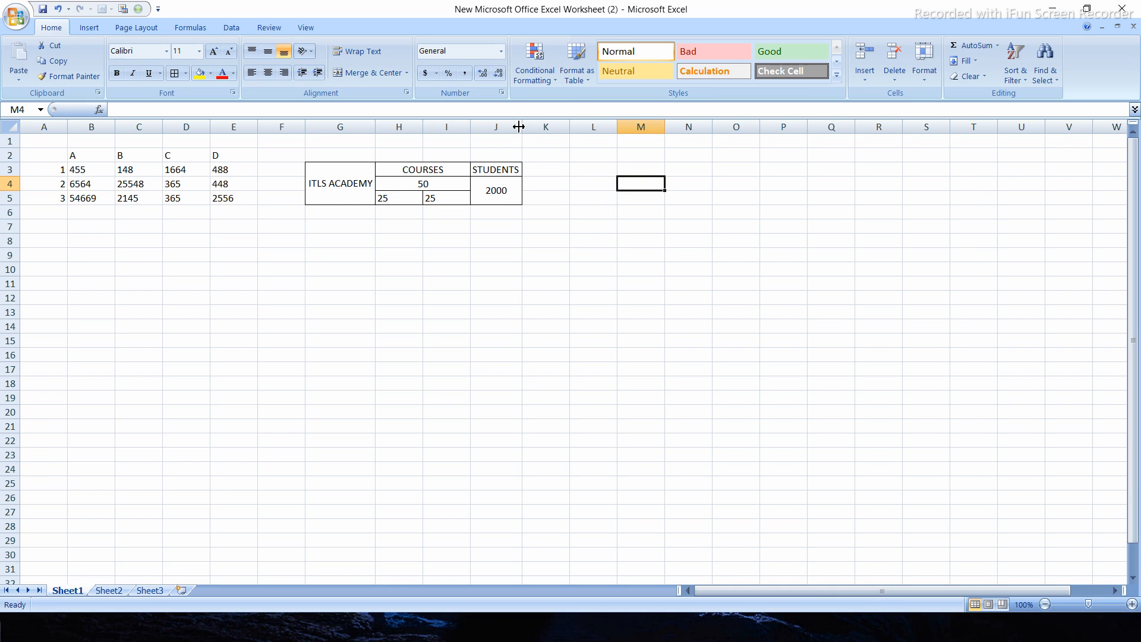
click(602, 224)
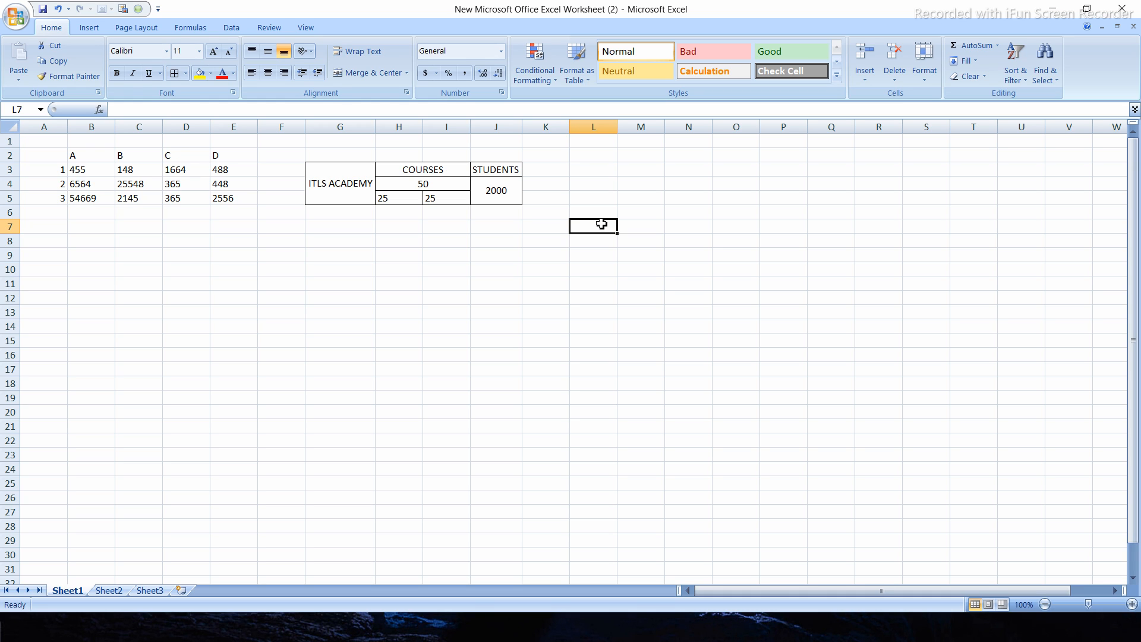
drag(339, 176, 496, 198)
click(445, 381)
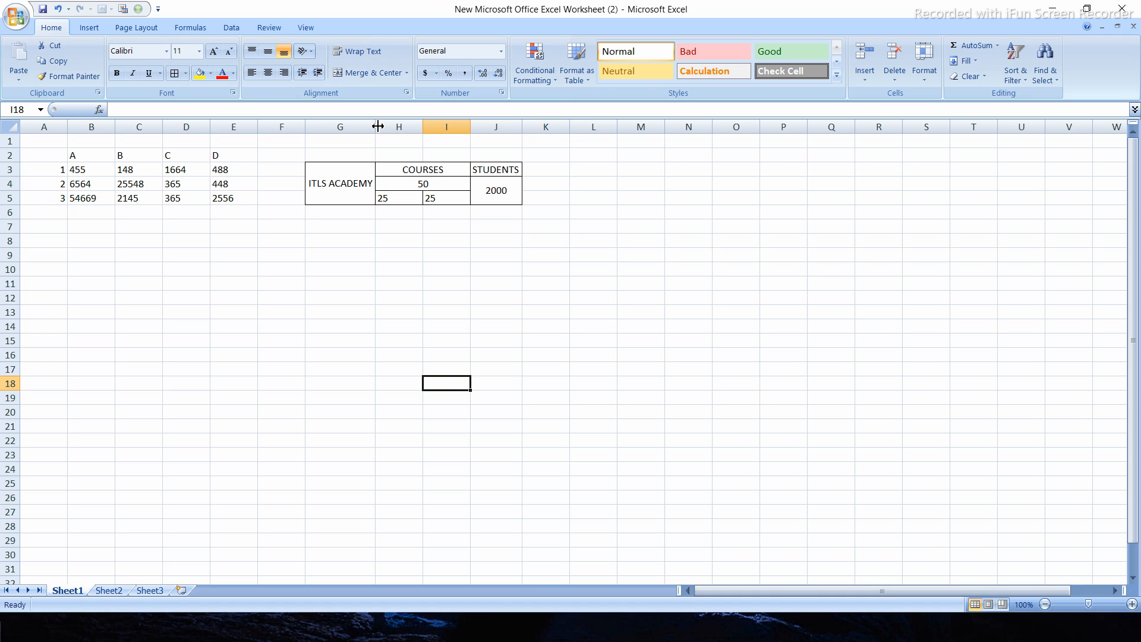
Step: Narrow column G and switch text wrapping on and off again for the merged ITLS ACADEMY cell
drag(378, 126, 346, 126)
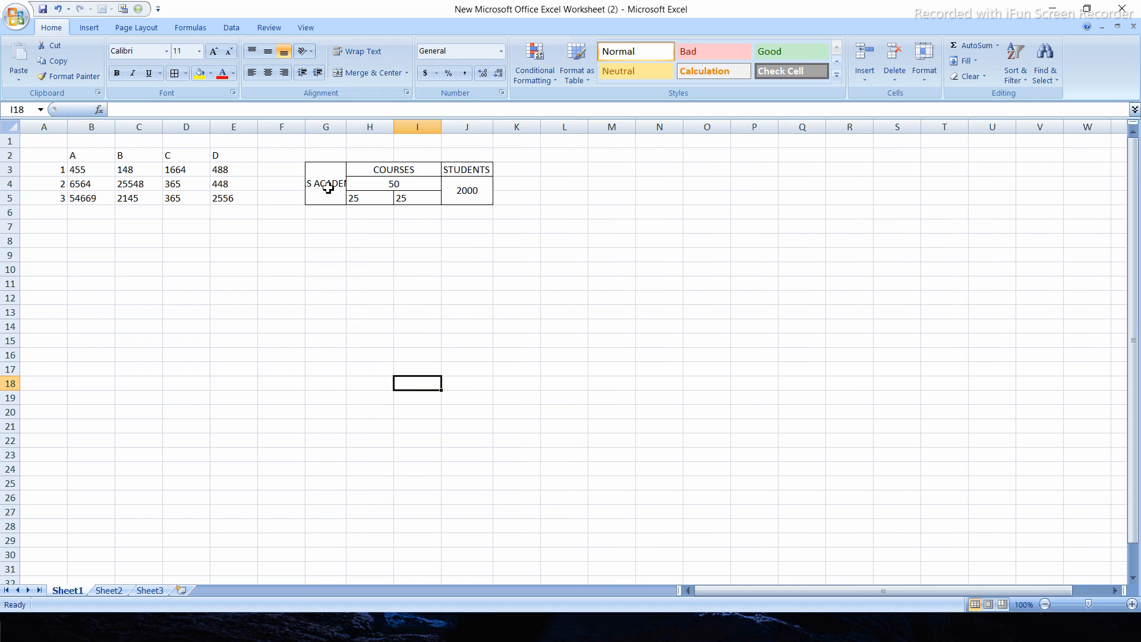
click(370, 257)
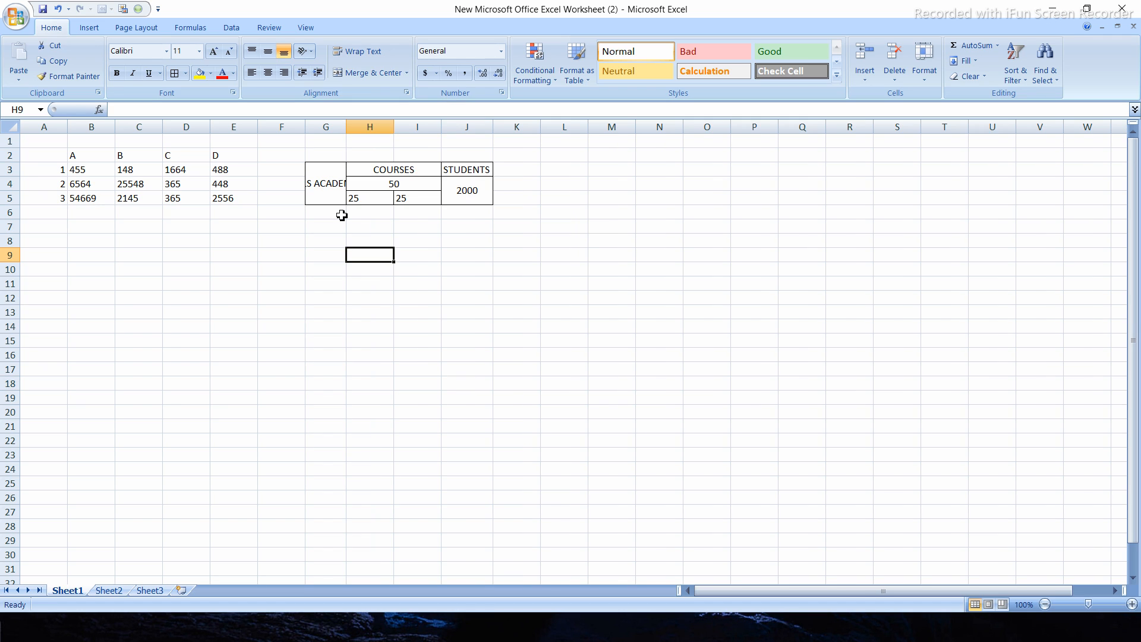
click(336, 190)
click(354, 52)
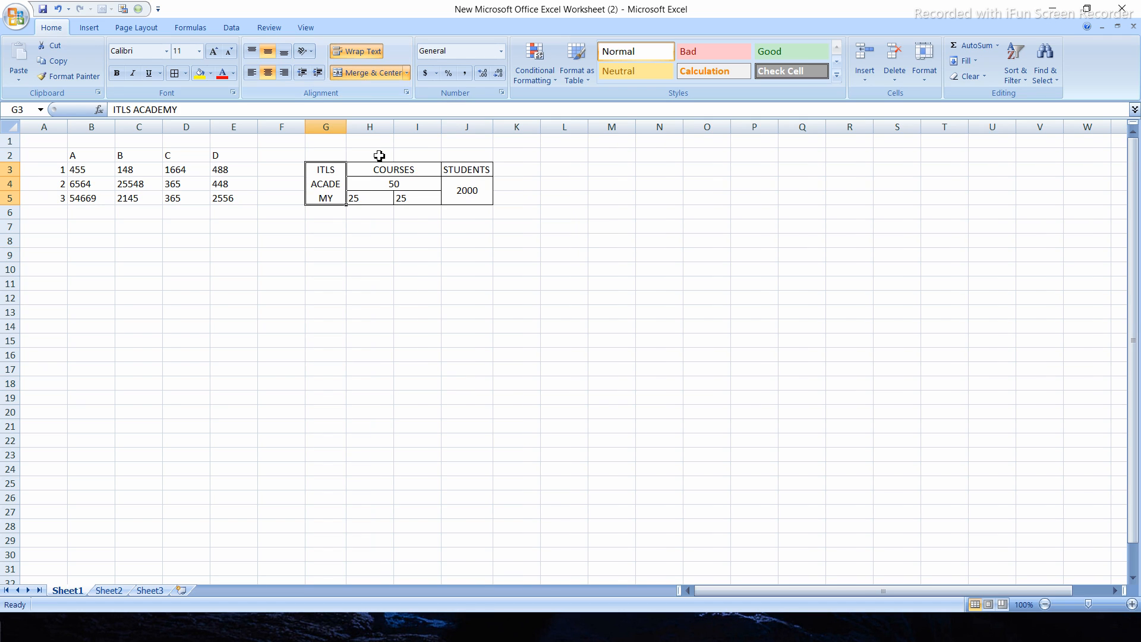
click(365, 52)
click(441, 289)
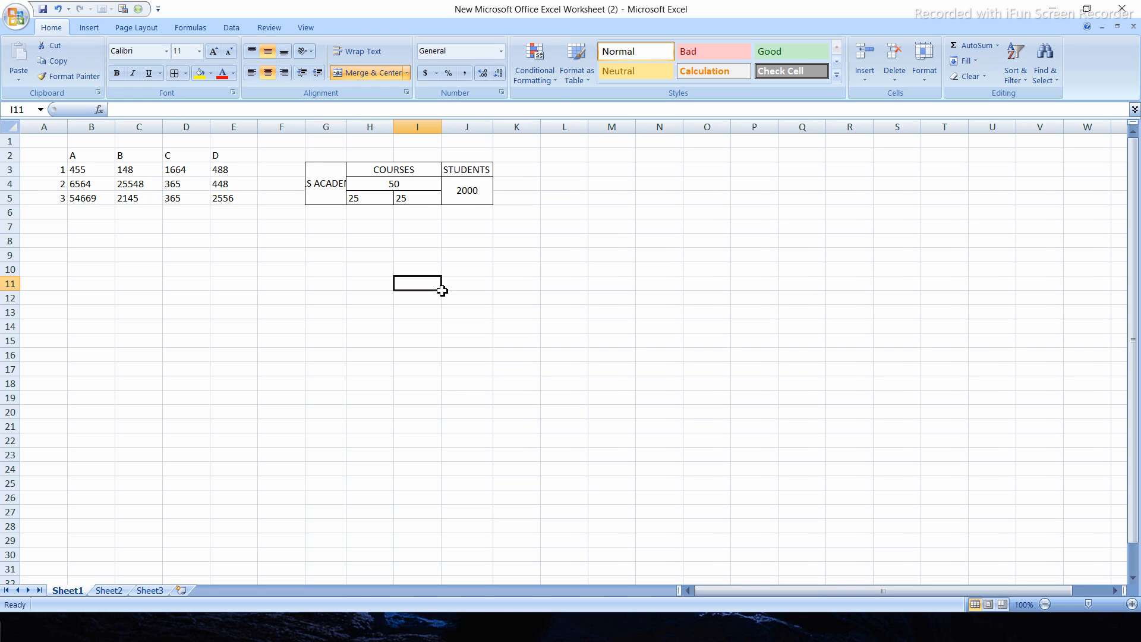
Step: Wrap the text of the merged ITLS ACADEMY cell G3:G5 within the narrow column
click(318, 186)
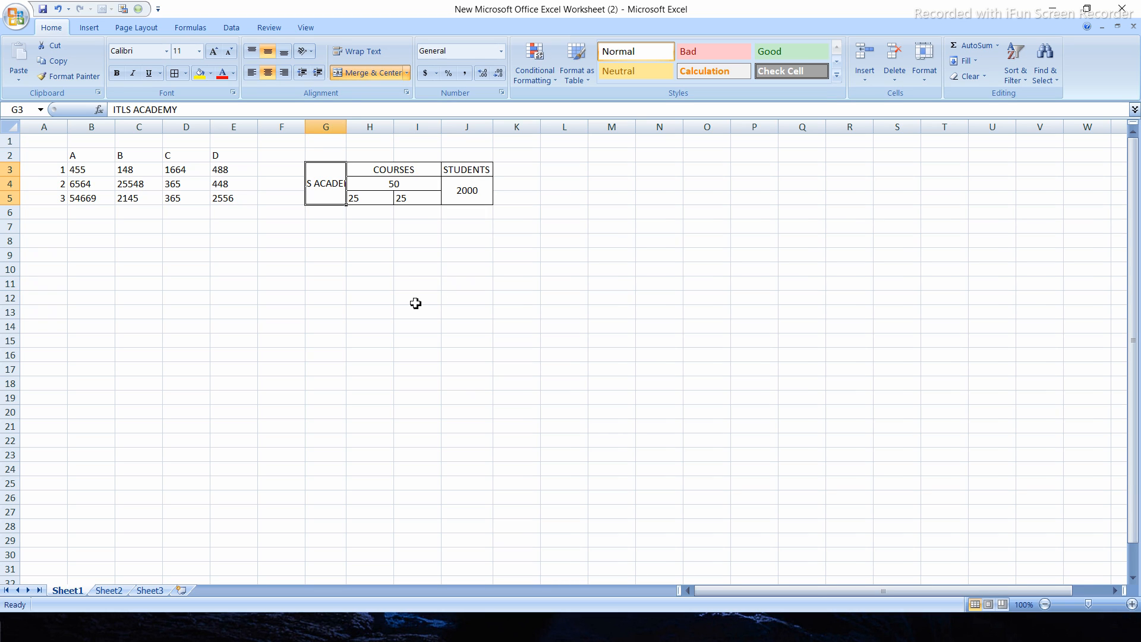
click(363, 53)
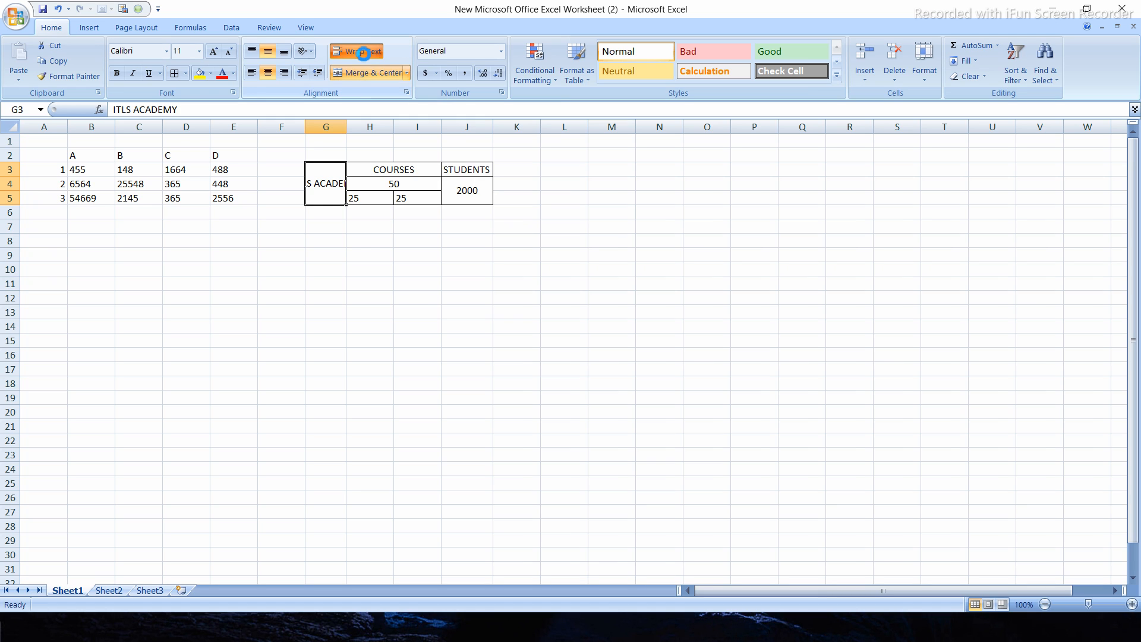
click(416, 312)
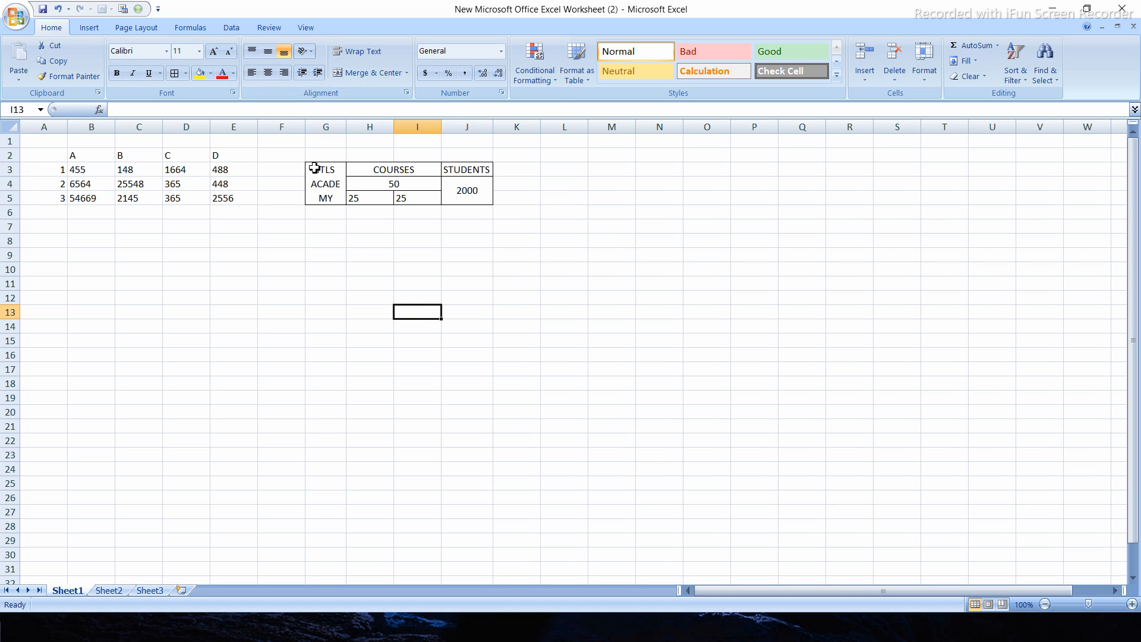
click(338, 299)
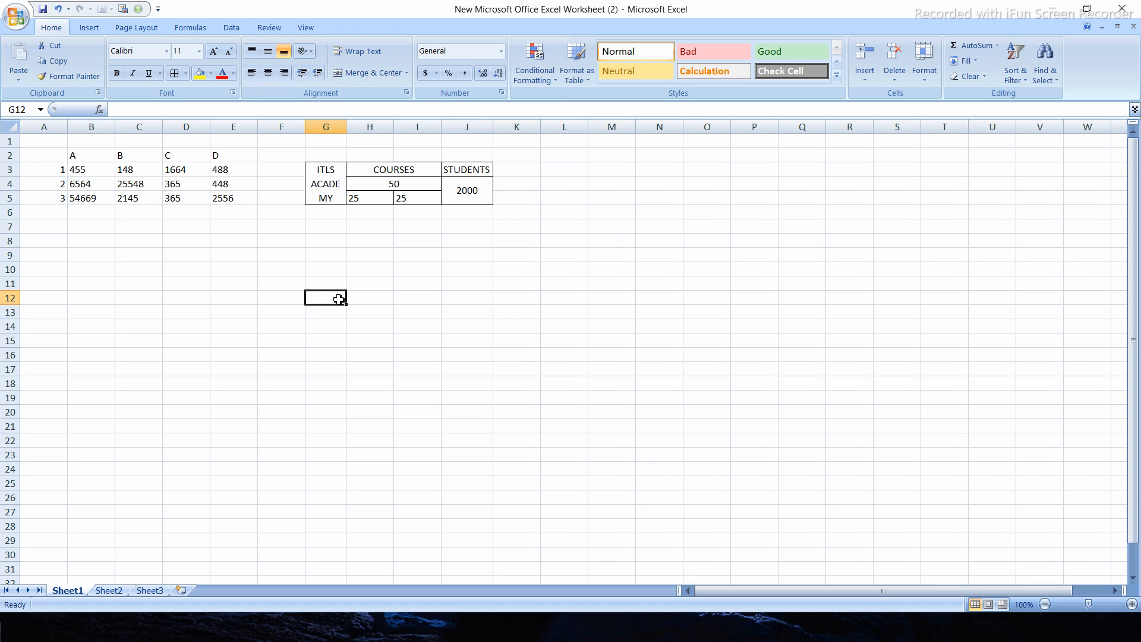
Step: Widen column G so that ITLS ACADEMY fits on one line
click(327, 176)
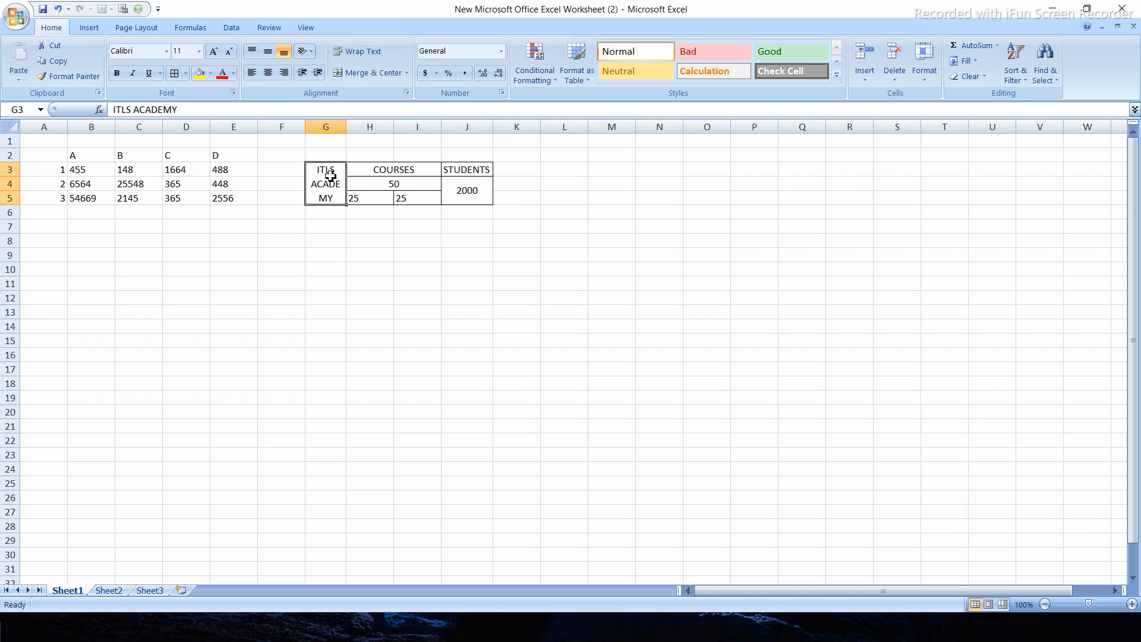
double_click(350, 122)
click(420, 311)
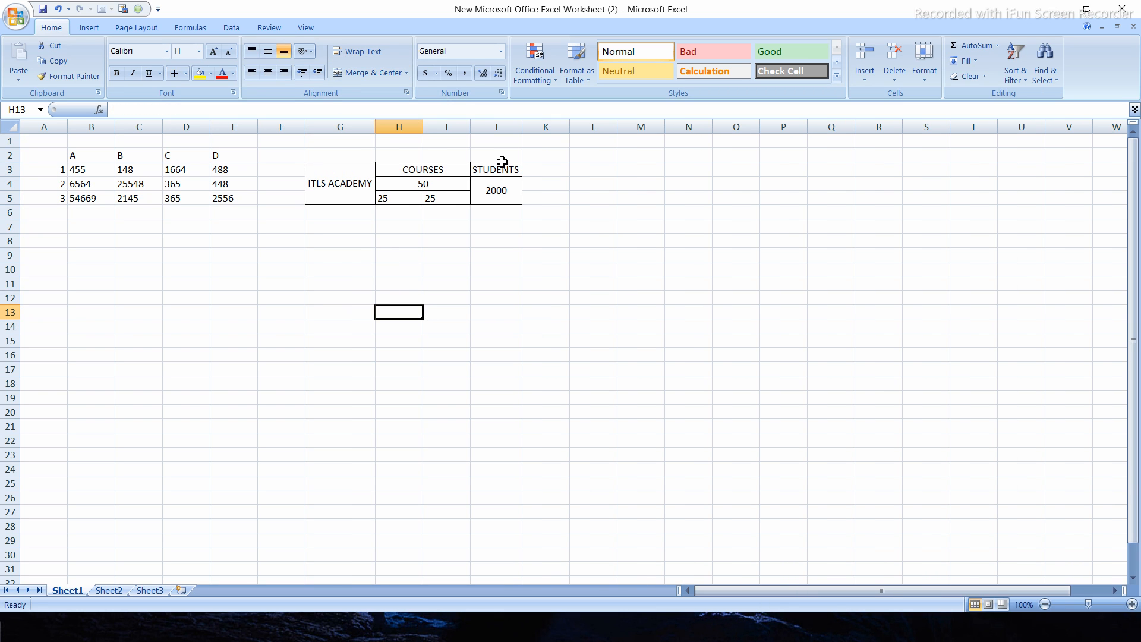
Step: Apply the General format to the empty cell H13, and change it to the Number format
click(501, 52)
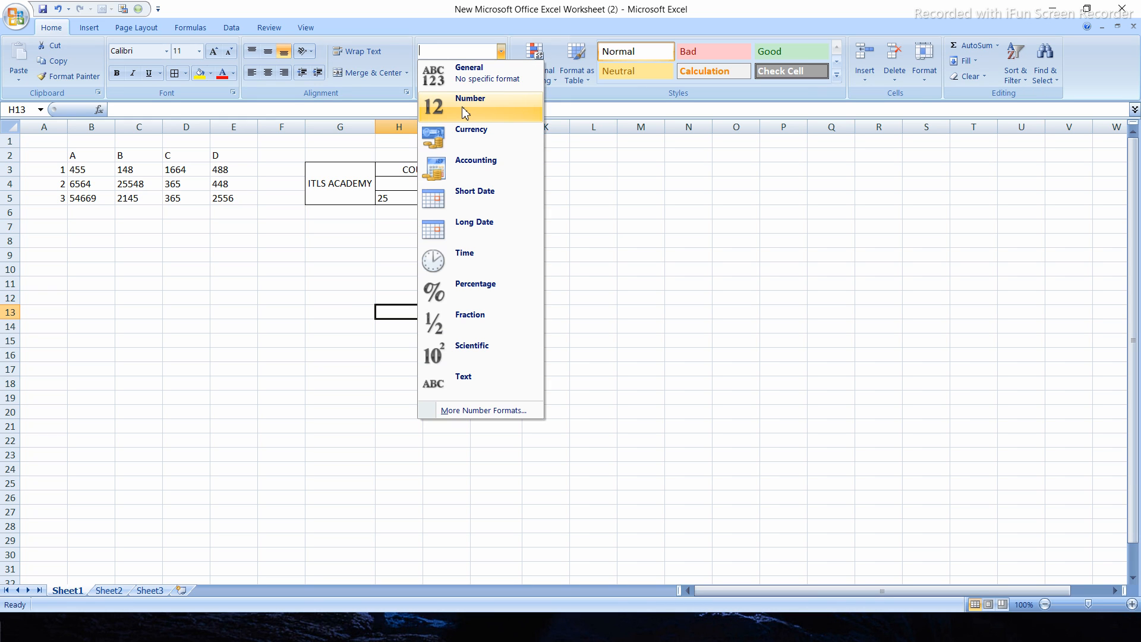
click(467, 85)
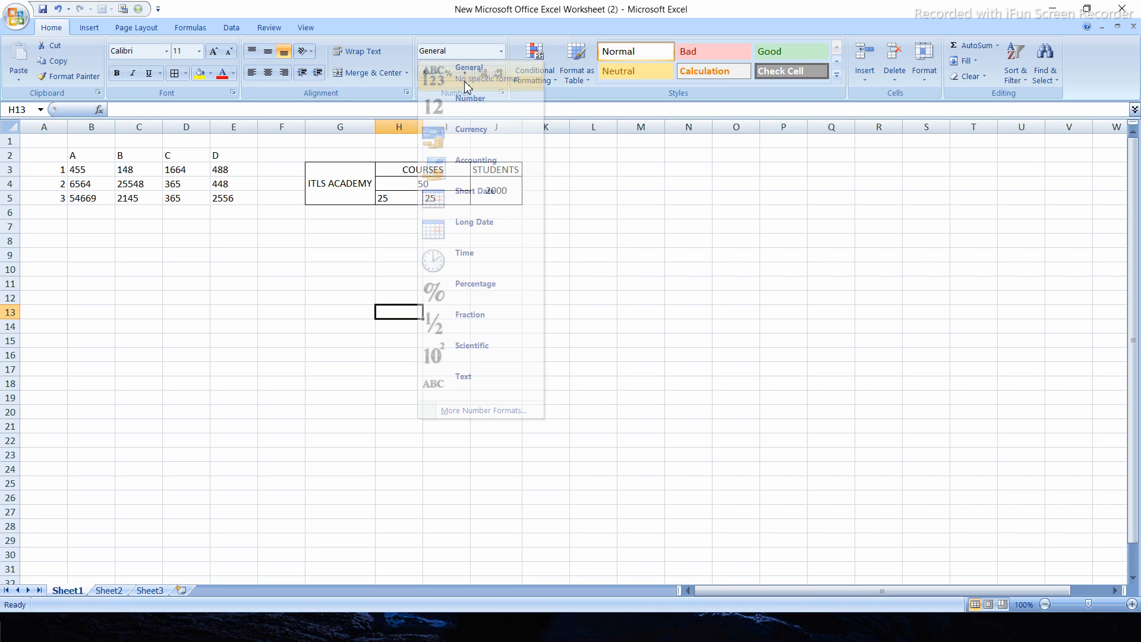
click(501, 51)
click(484, 117)
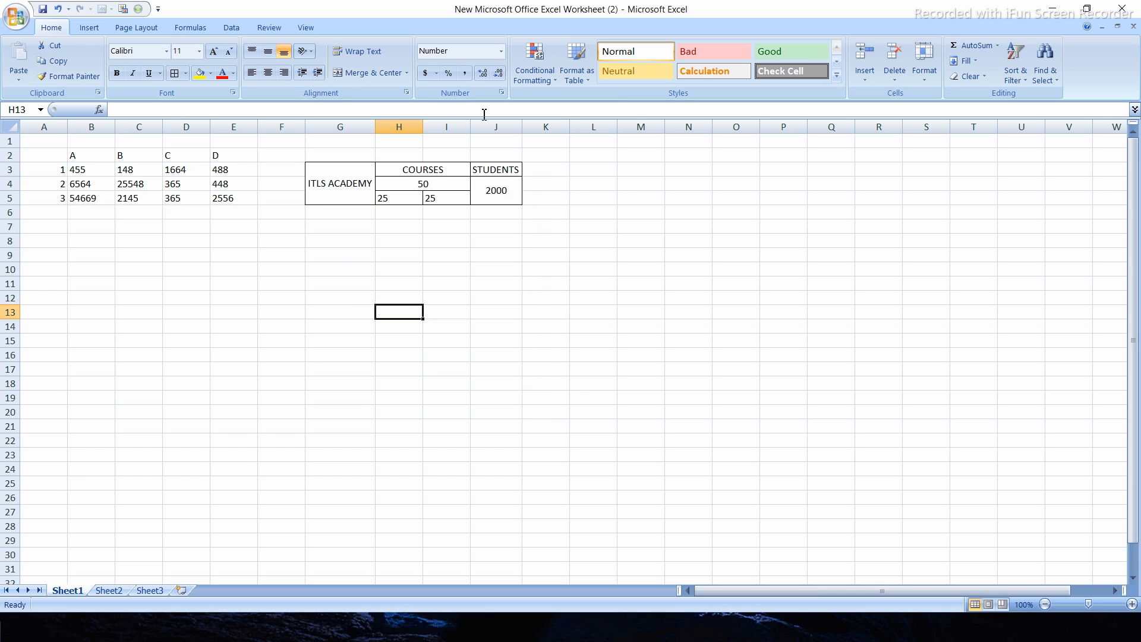
Step: Try the Currency format on cell E3 under heading D, and undo it
click(229, 171)
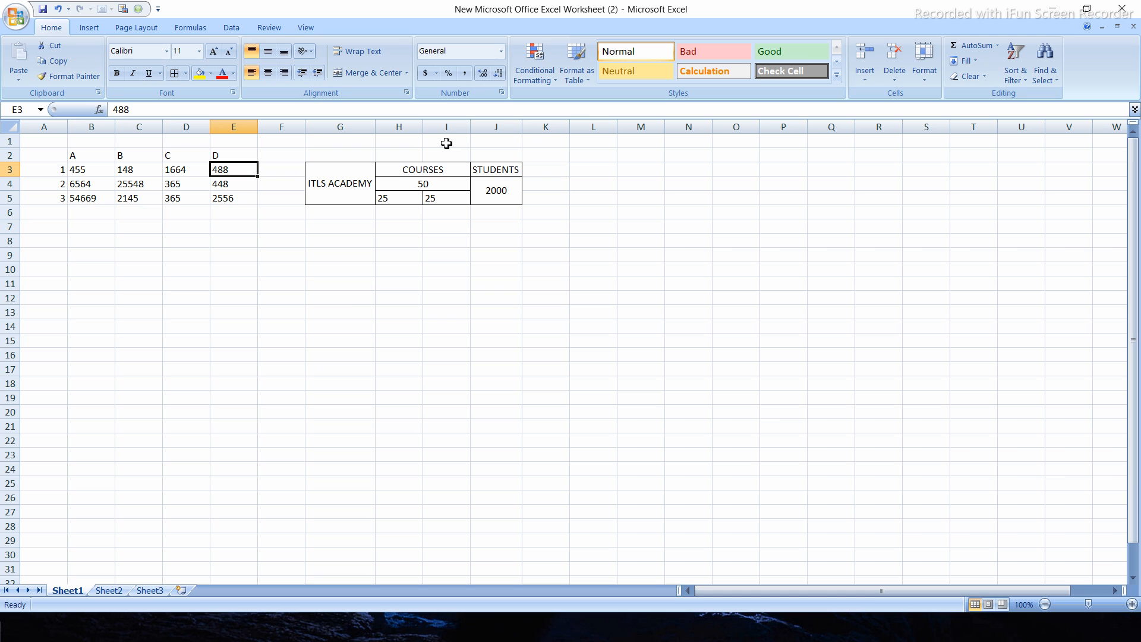
click(501, 51)
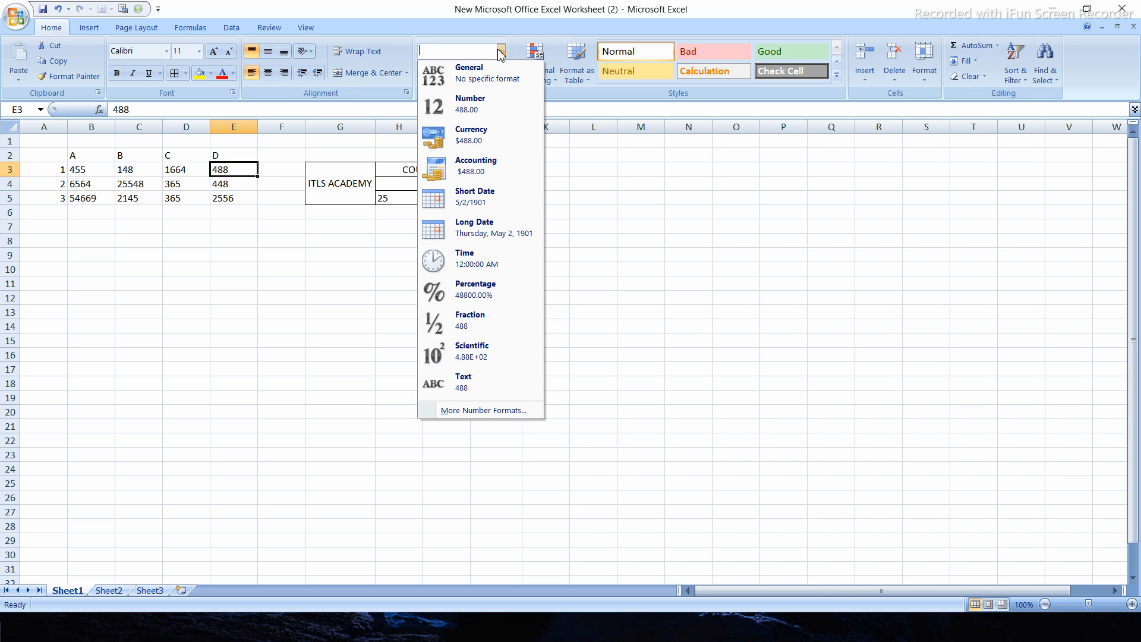
click(501, 142)
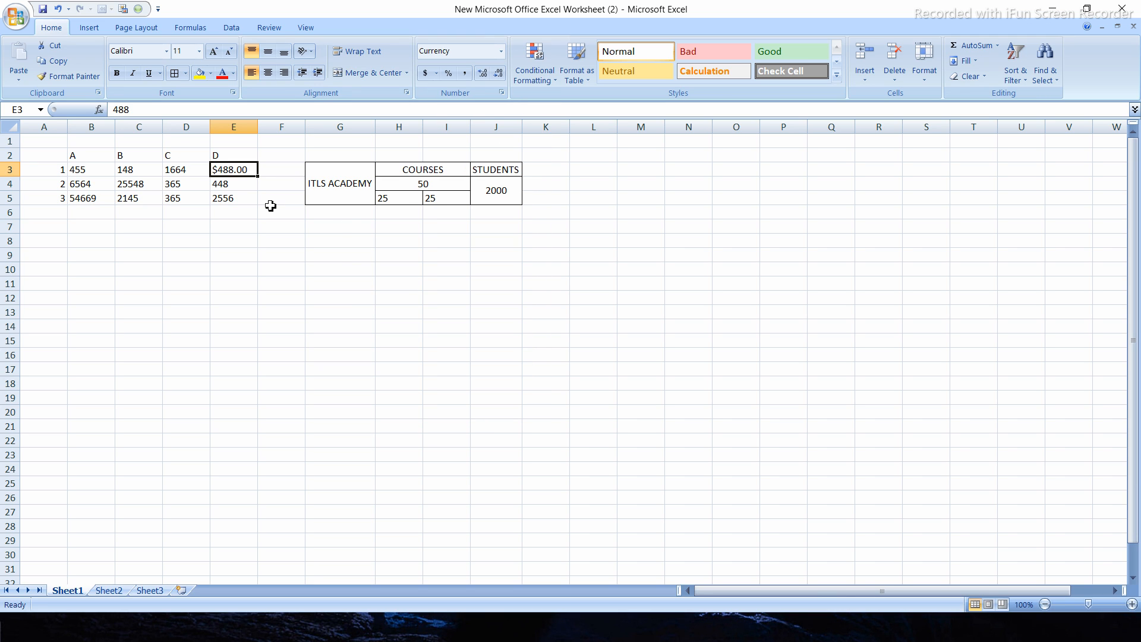
key(ctrl+z)
Step: Format cell E3 as Currency again, and switch it to the Short Date format
click(501, 51)
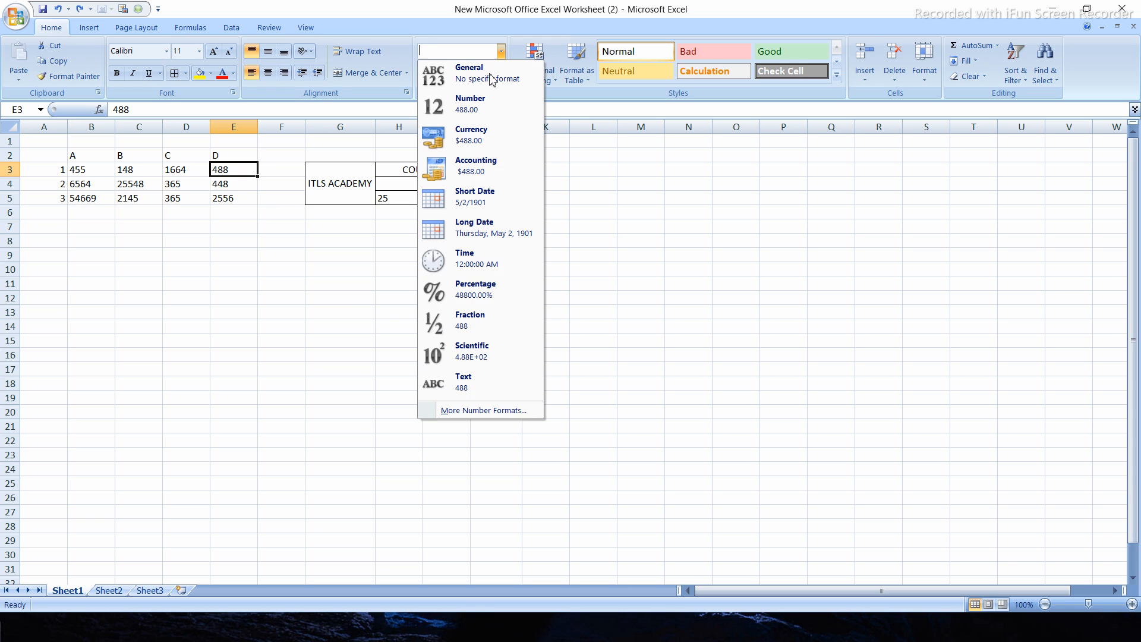
click(479, 138)
click(501, 53)
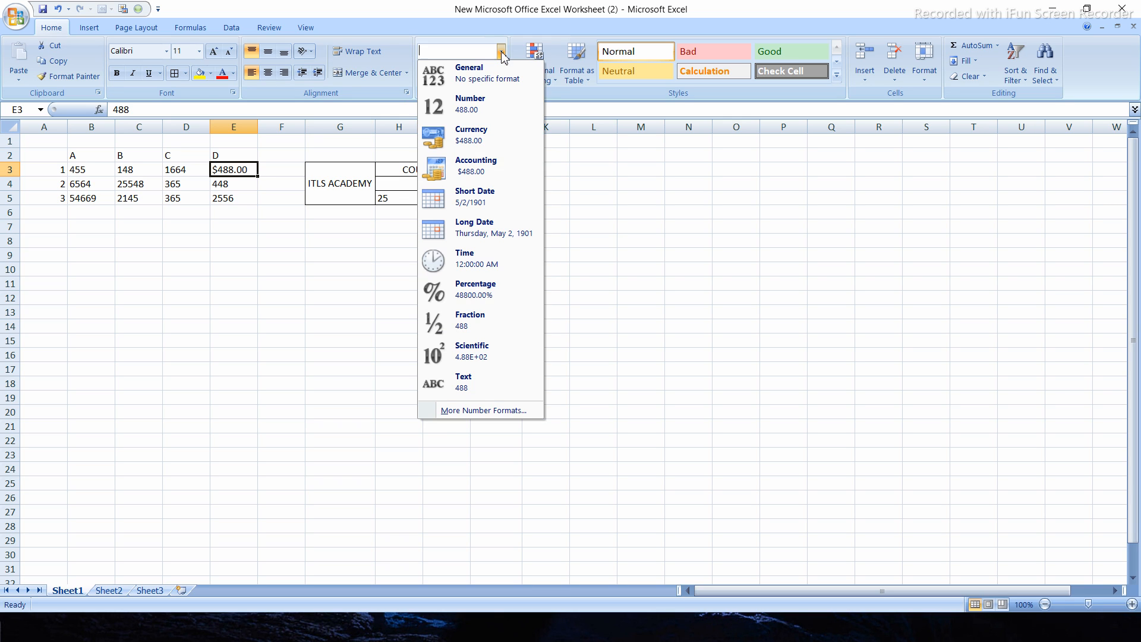
click(479, 202)
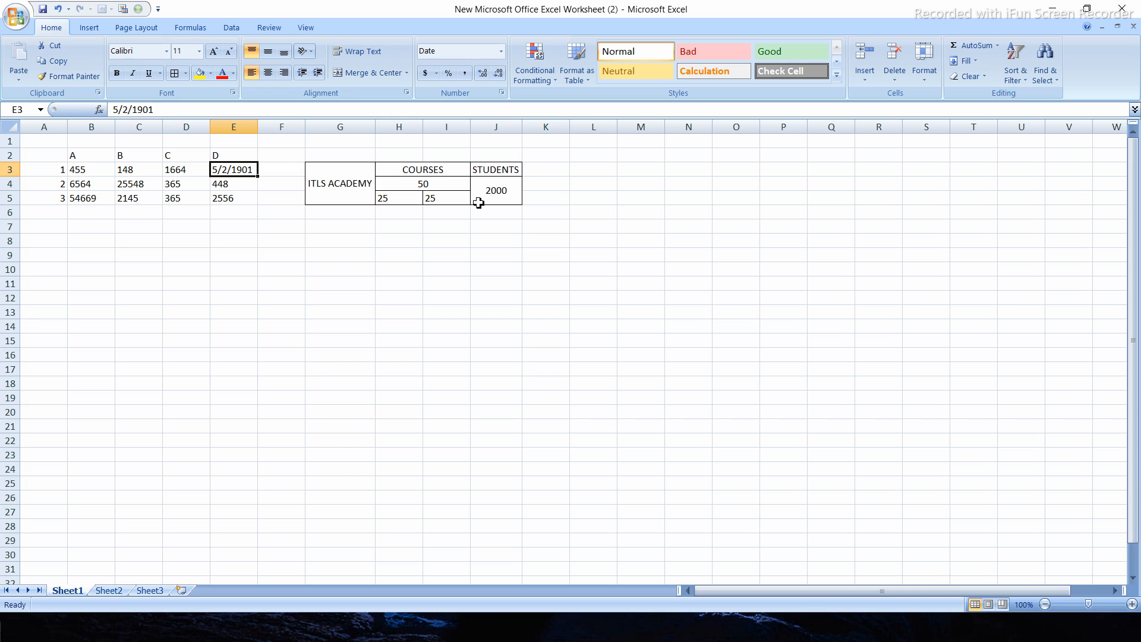
Step: Set the number format of cell E3 to Fraction
click(502, 51)
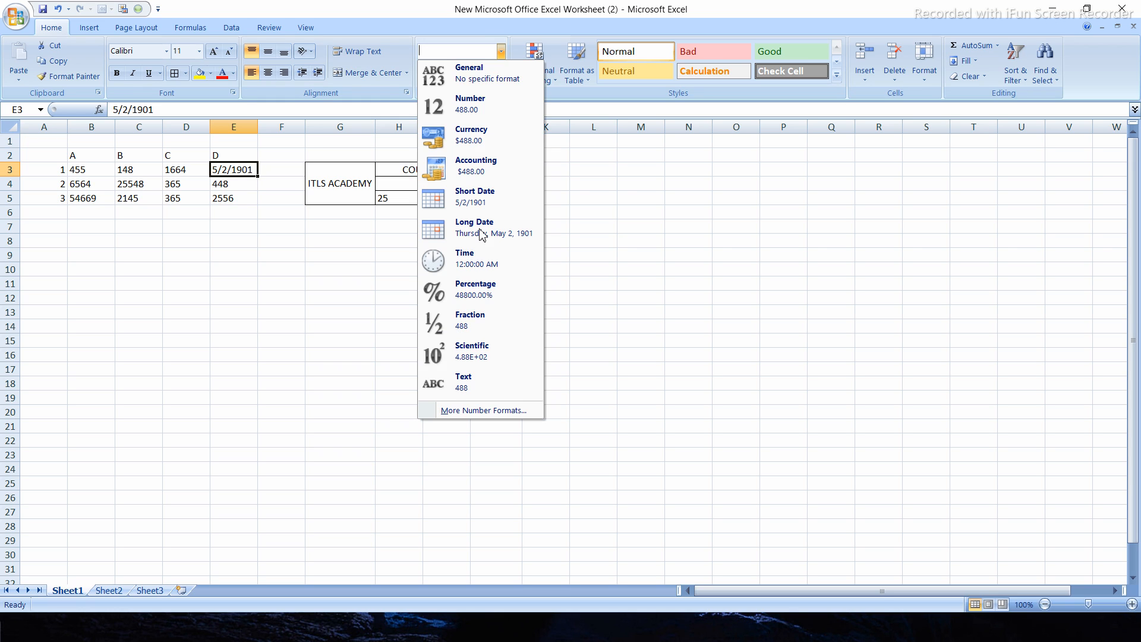
click(469, 326)
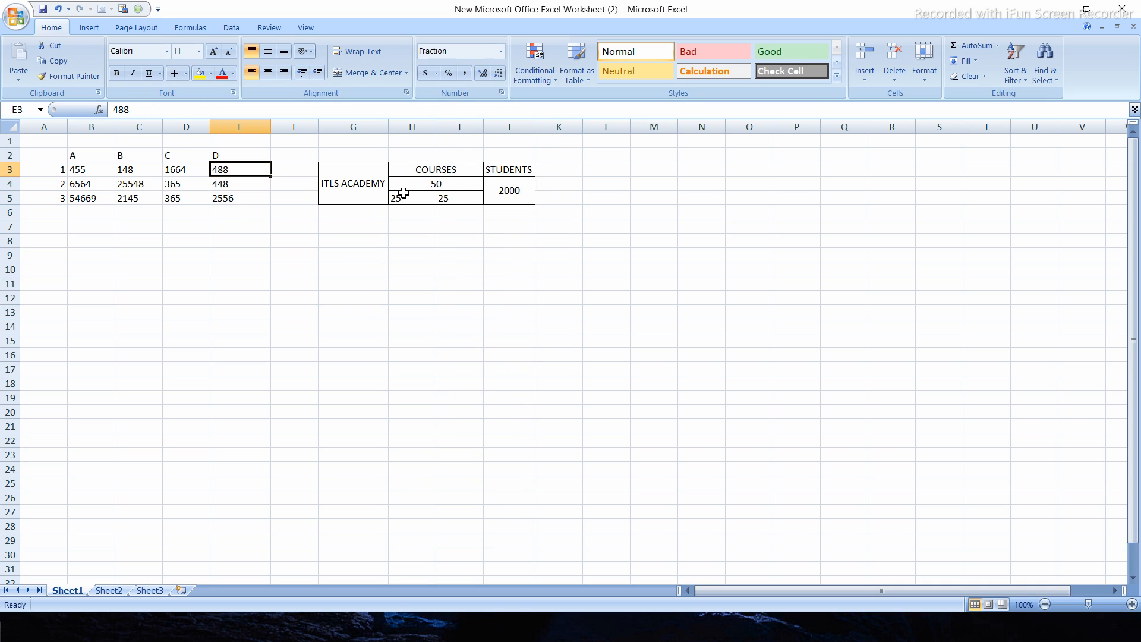
click(245, 187)
click(281, 225)
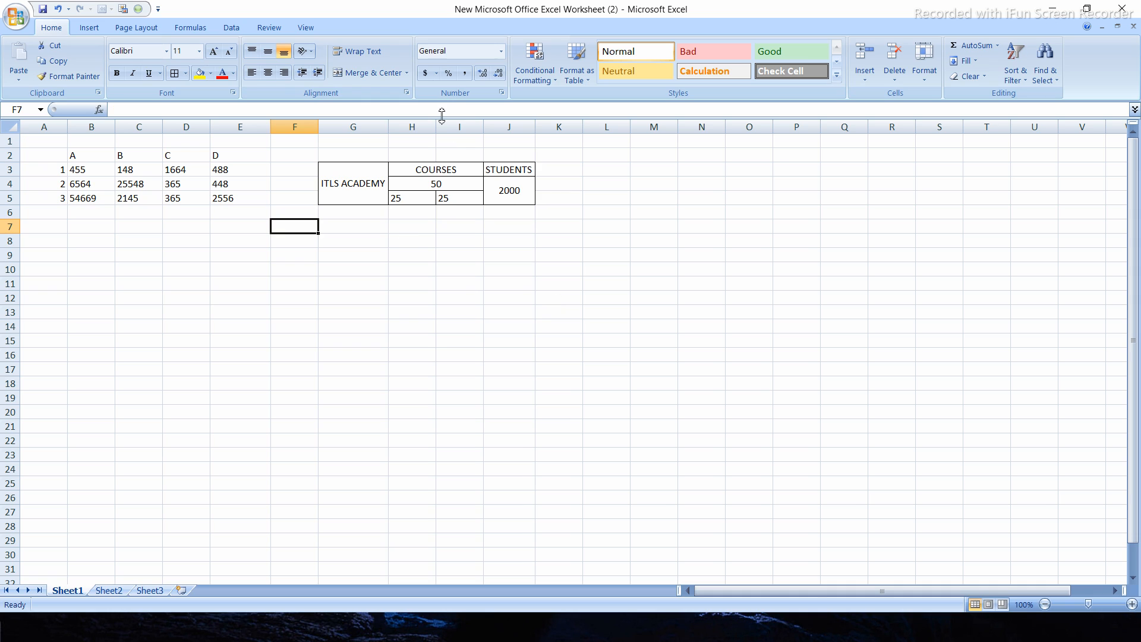
Step: View the available accounting currency formats without applying one, and select the merged COURSES cell
click(436, 72)
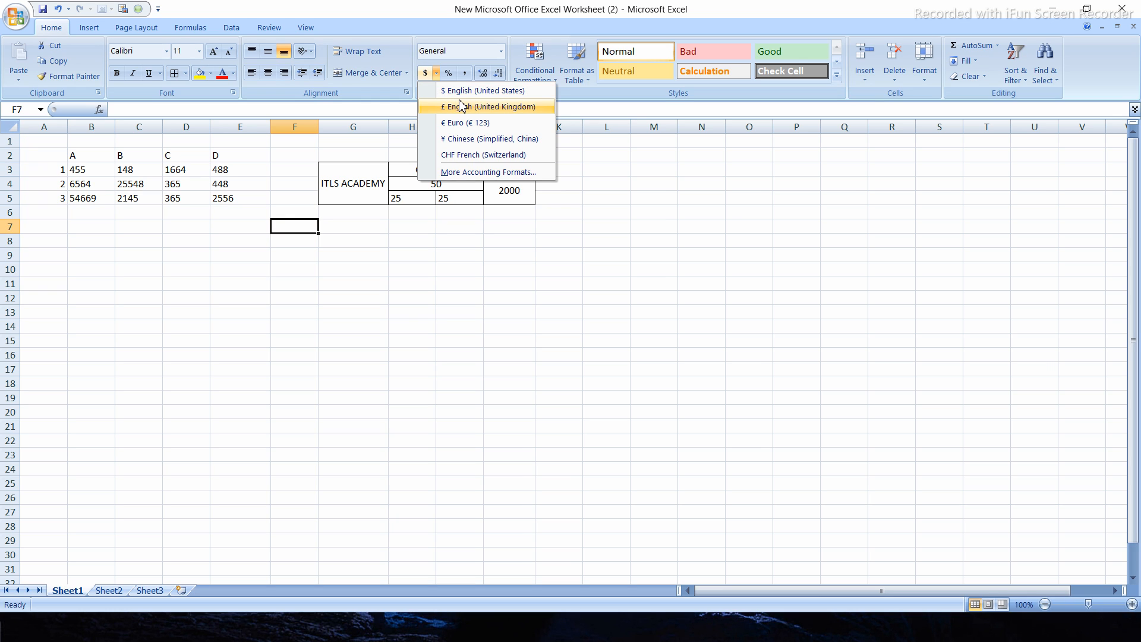
click(327, 205)
click(419, 173)
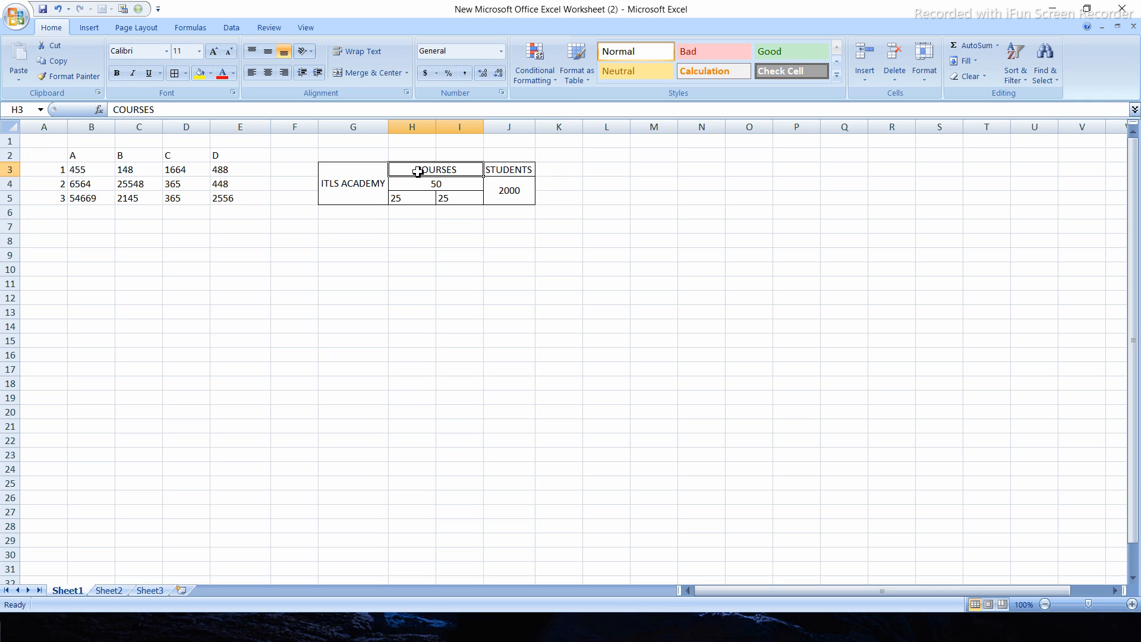
Step: Apply the default accounting number format to the merged COURSES cell and view the other accounting currencies without picking one
click(425, 75)
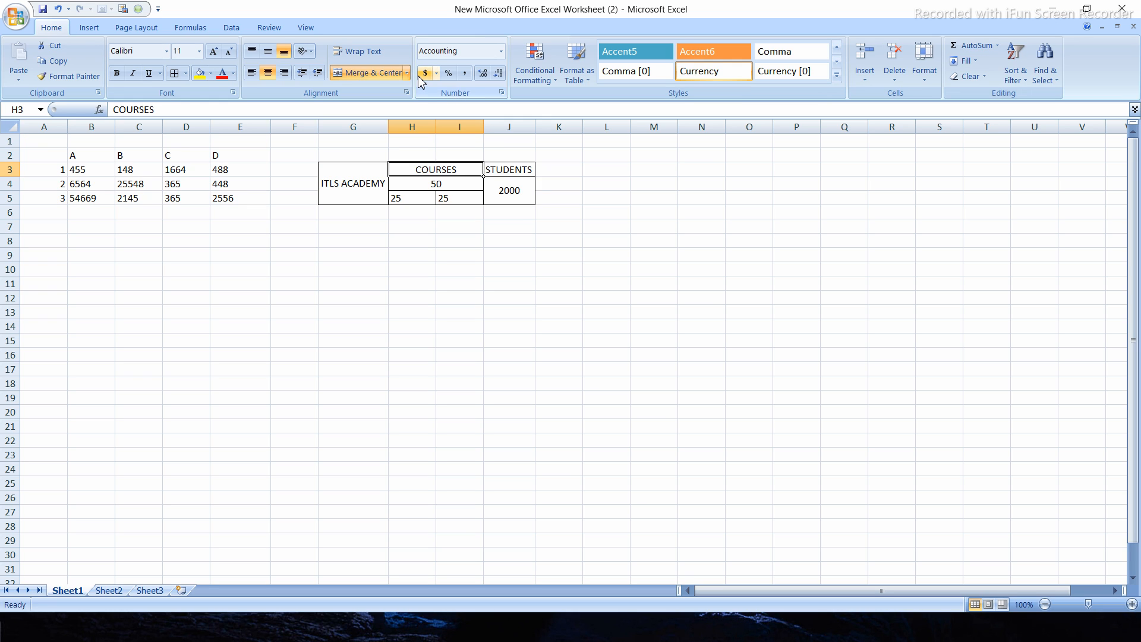
click(436, 73)
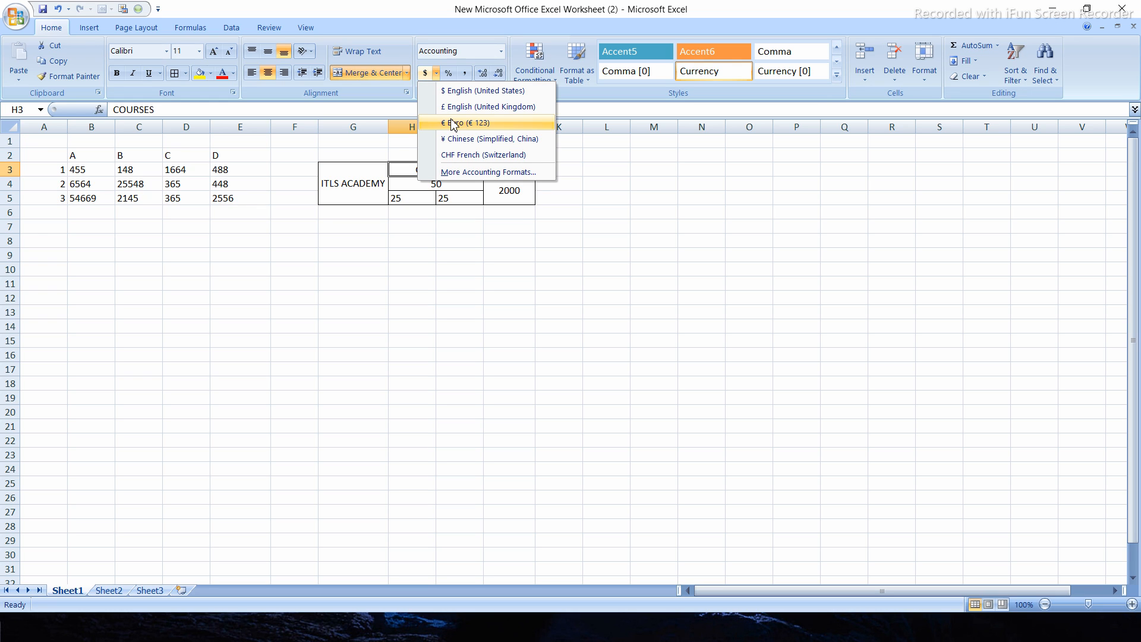
click(438, 74)
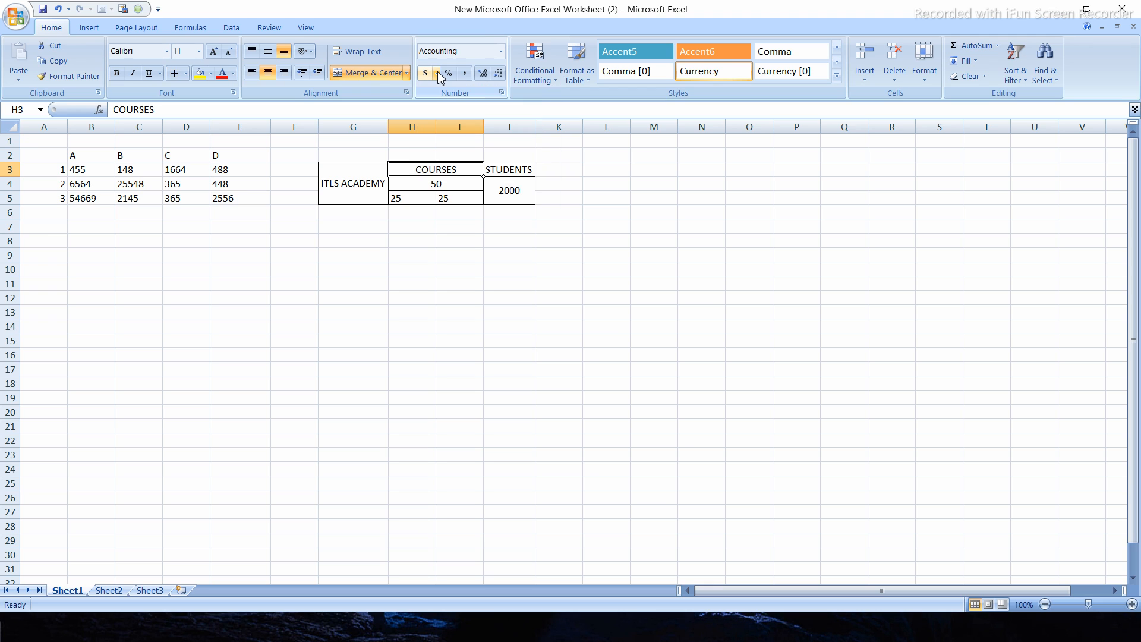
Step: Try the Euro and dollar accounting formats on merged cell H4 below COURSES
key(Down)
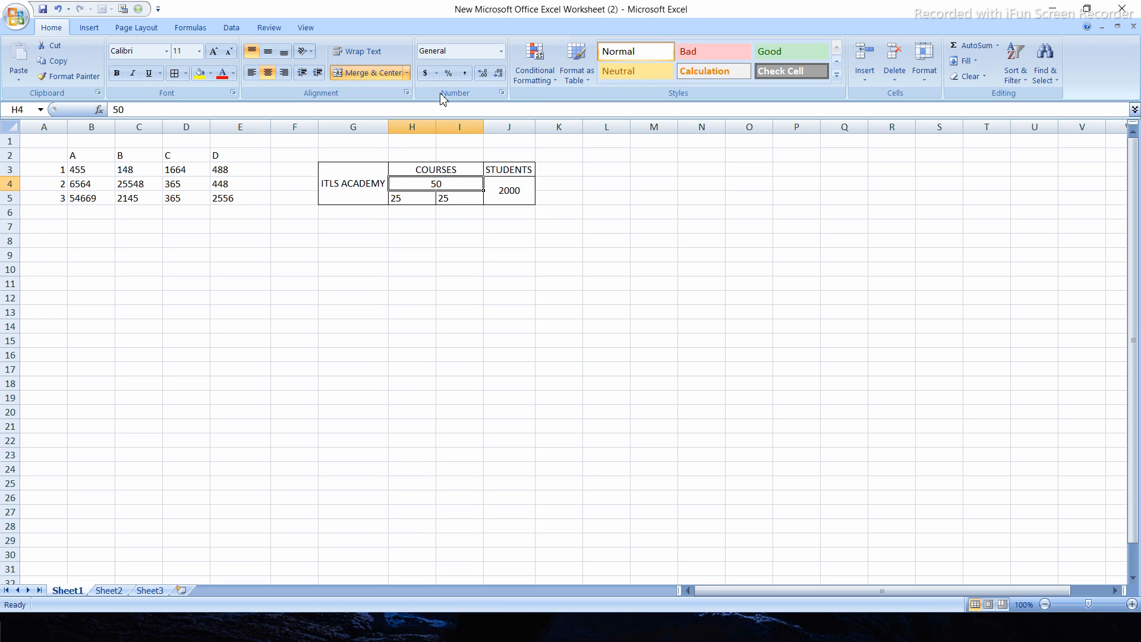
click(437, 74)
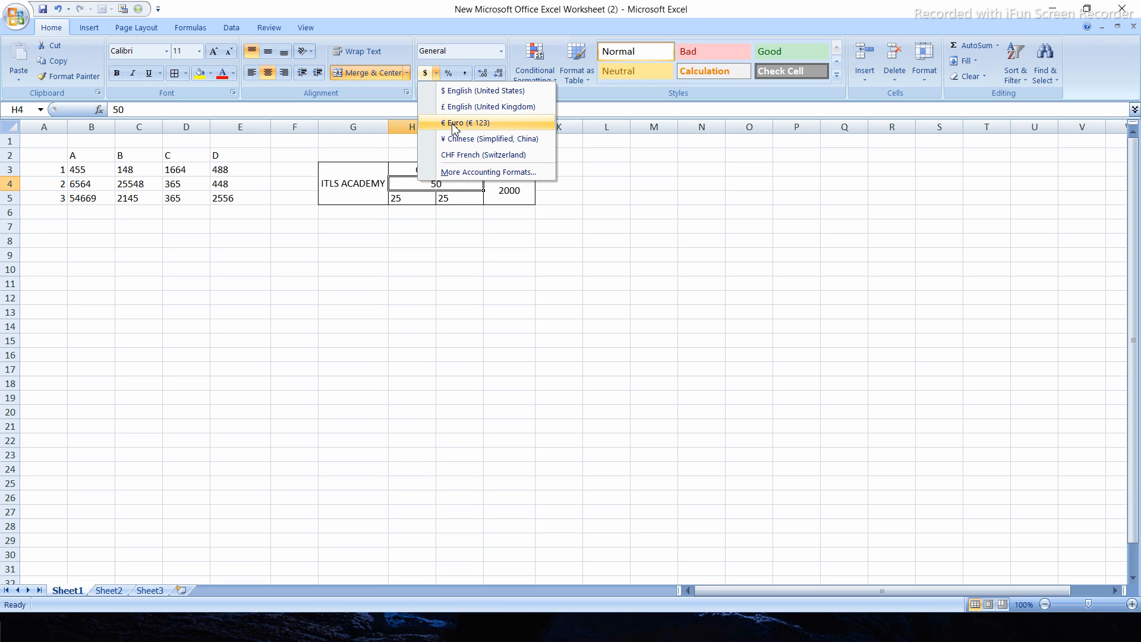
click(456, 123)
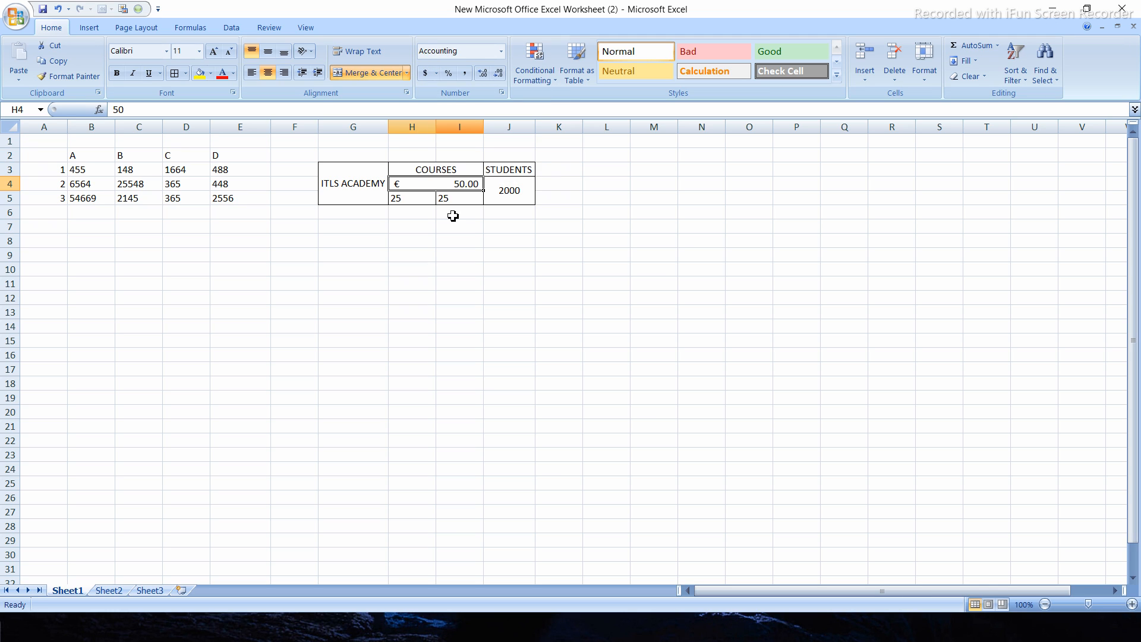
click(432, 77)
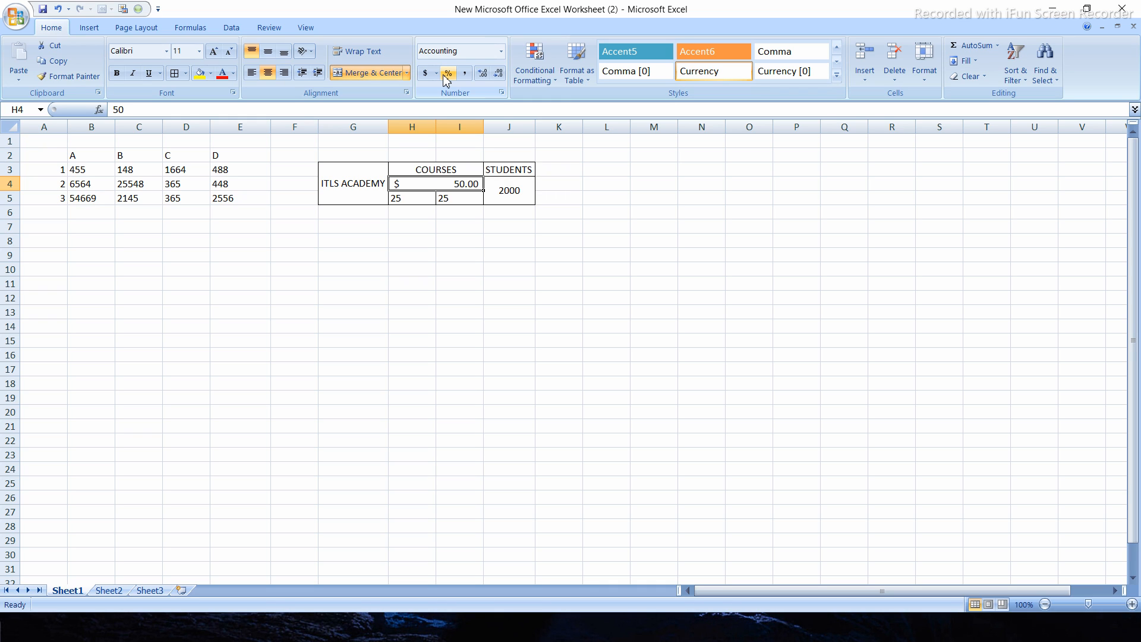
Step: Format merged cell H4 with the Chinese (Simplified, China) yuan accounting format
click(436, 73)
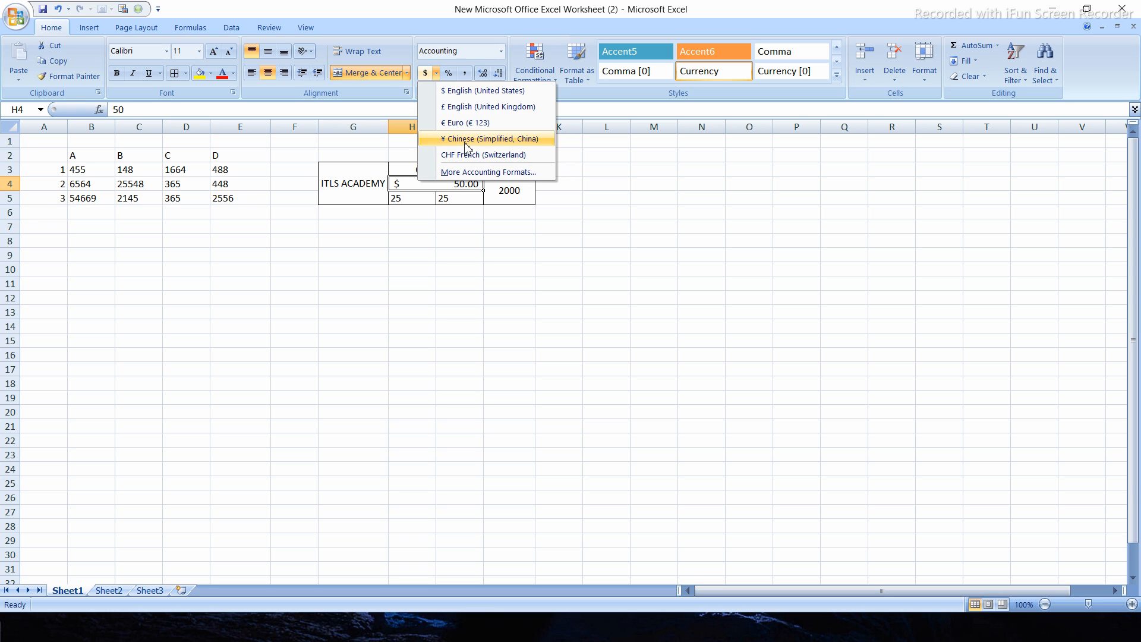
click(466, 140)
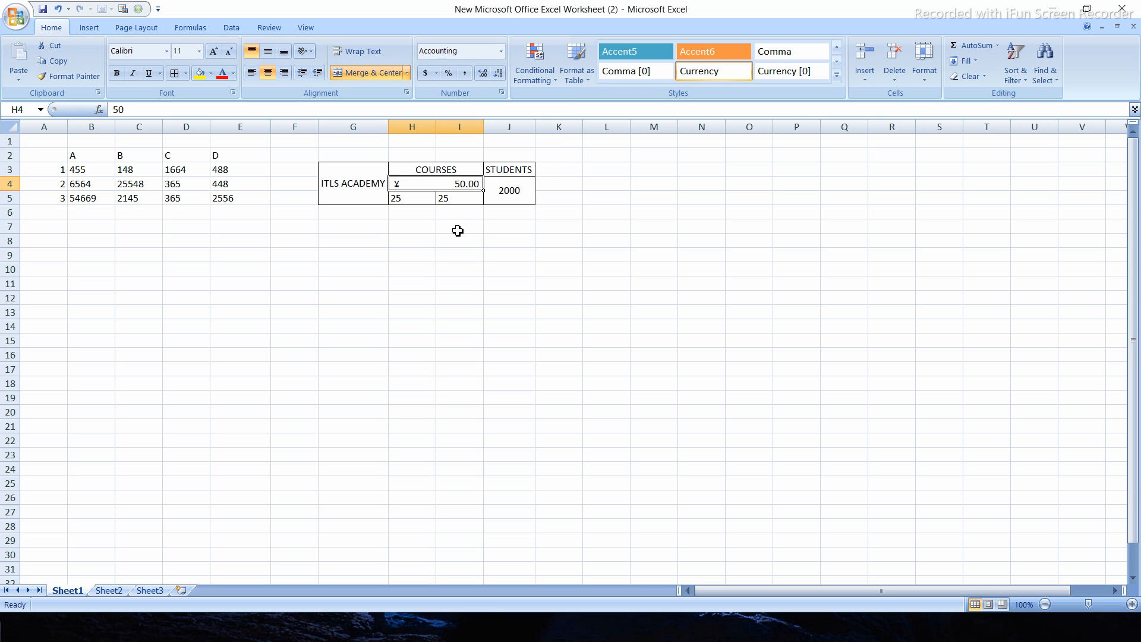
Step: Apply the percent style to the empty cell I7 and to cell I5 in the courses table
click(458, 230)
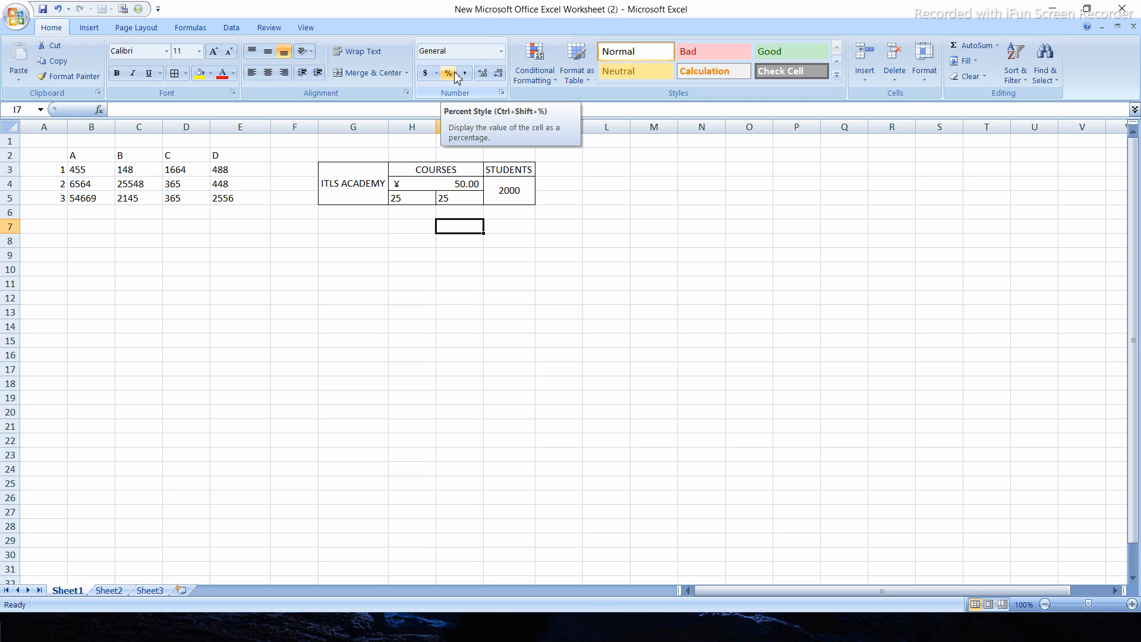
click(456, 77)
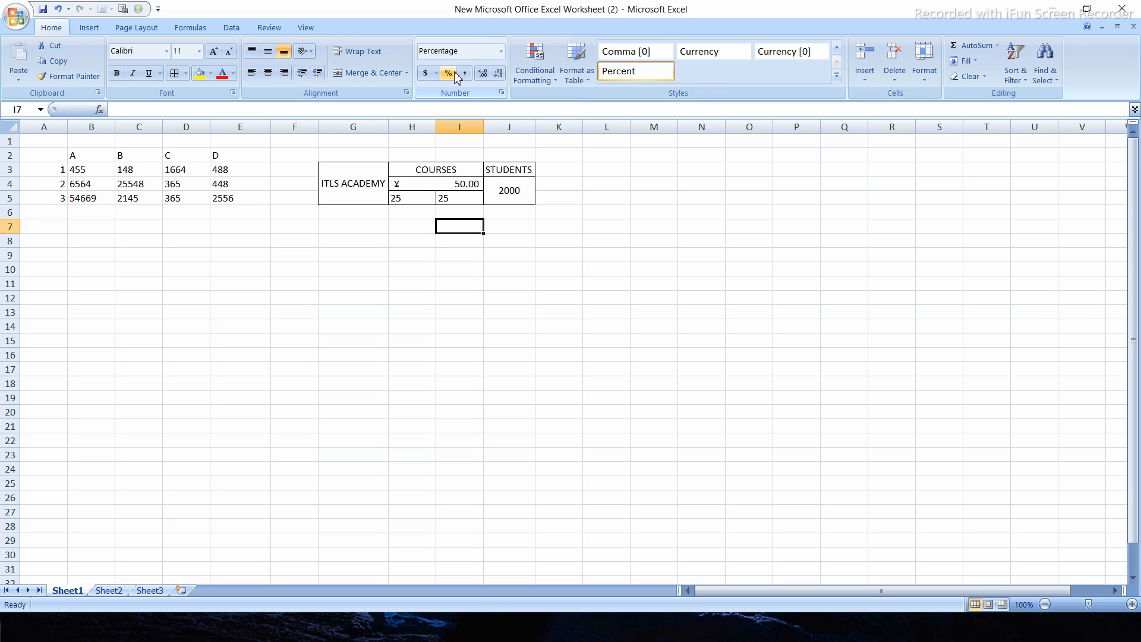
click(453, 203)
click(449, 74)
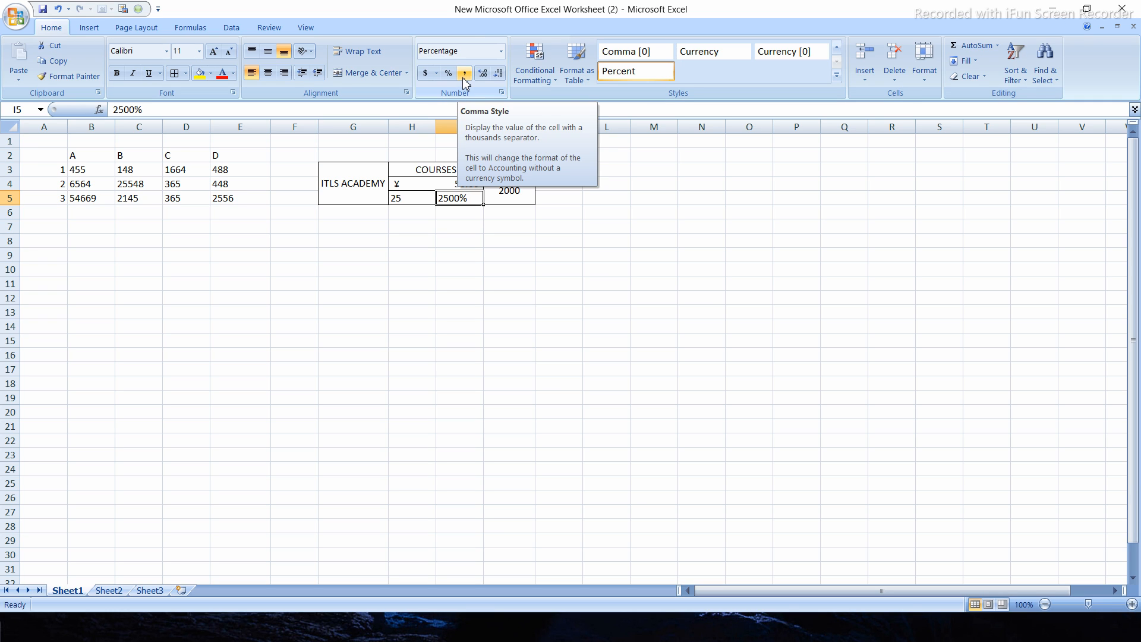
Step: Apply the comma style to cell I5 and add twelve decimal places to its value
click(465, 74)
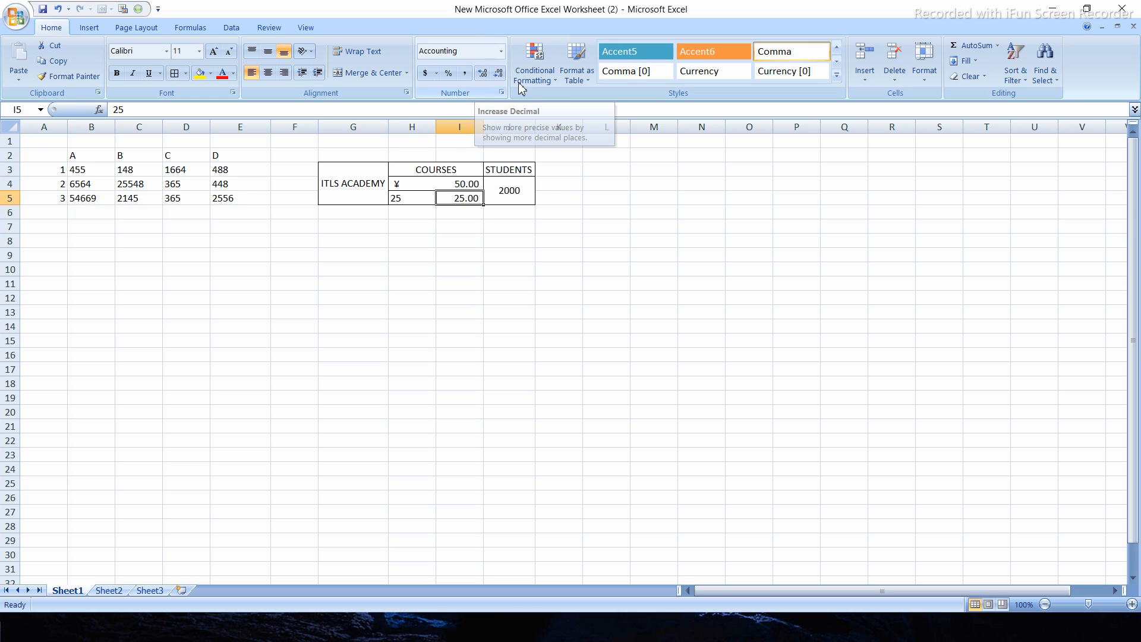
click(483, 74)
click(483, 73)
click(483, 73)
click(483, 74)
click(483, 73)
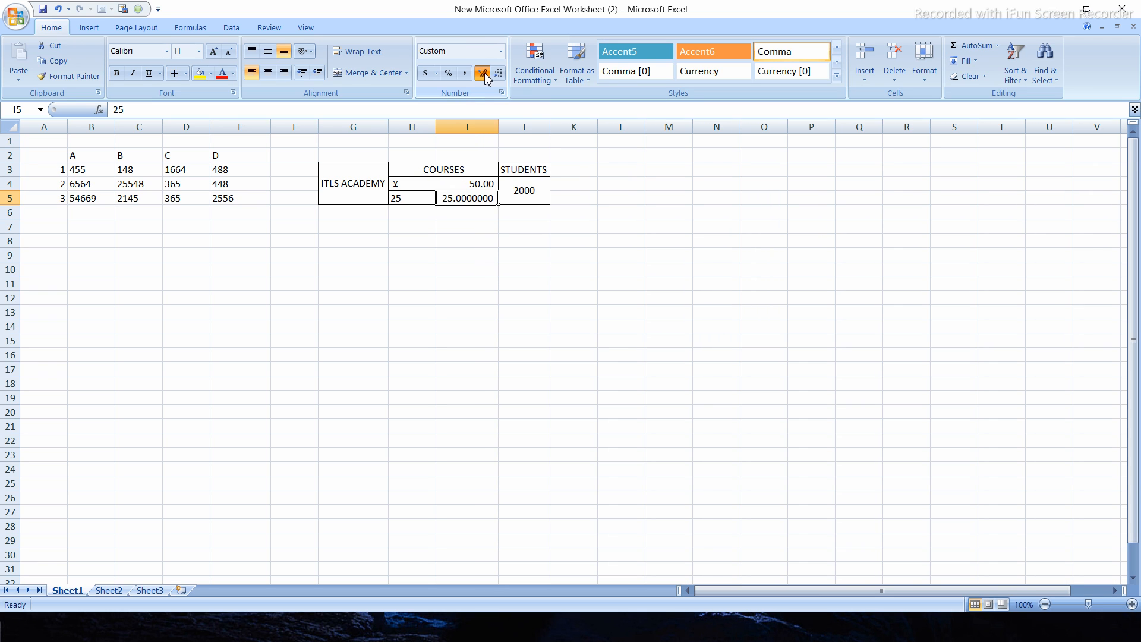
click(486, 74)
click(485, 75)
click(486, 75)
click(485, 75)
click(486, 74)
click(485, 75)
click(485, 75)
Step: Reduce the decimal places of cell I5 to zero
double_click(499, 74)
click(499, 75)
click(499, 75)
click(498, 75)
click(498, 75)
click(499, 75)
click(499, 74)
click(498, 75)
click(499, 75)
click(498, 75)
click(498, 75)
click(499, 74)
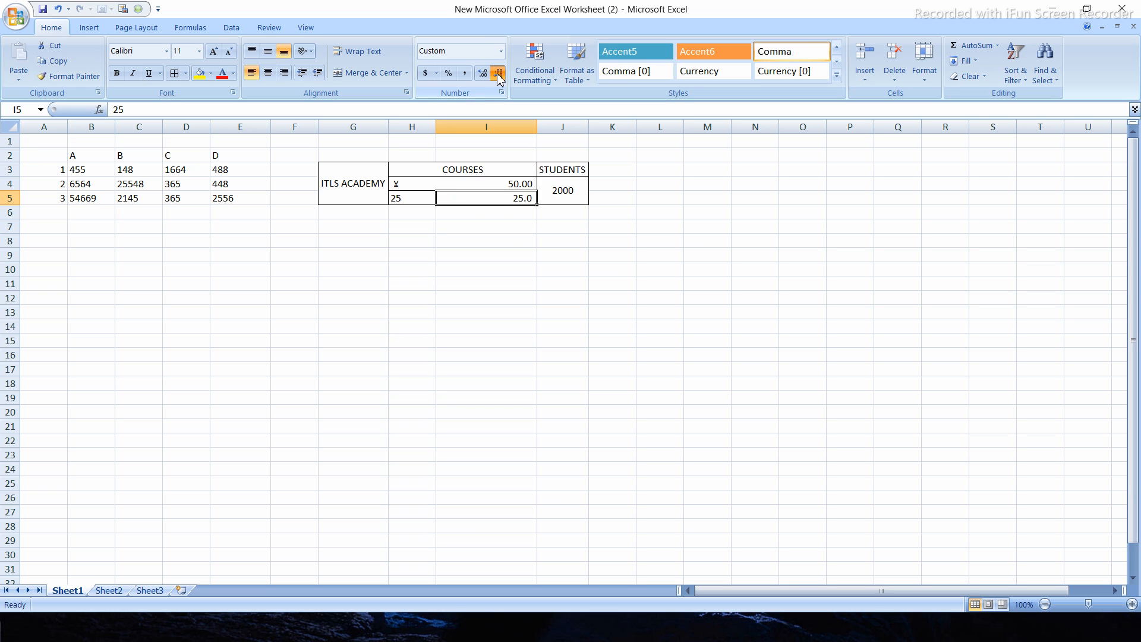
click(498, 75)
click(441, 231)
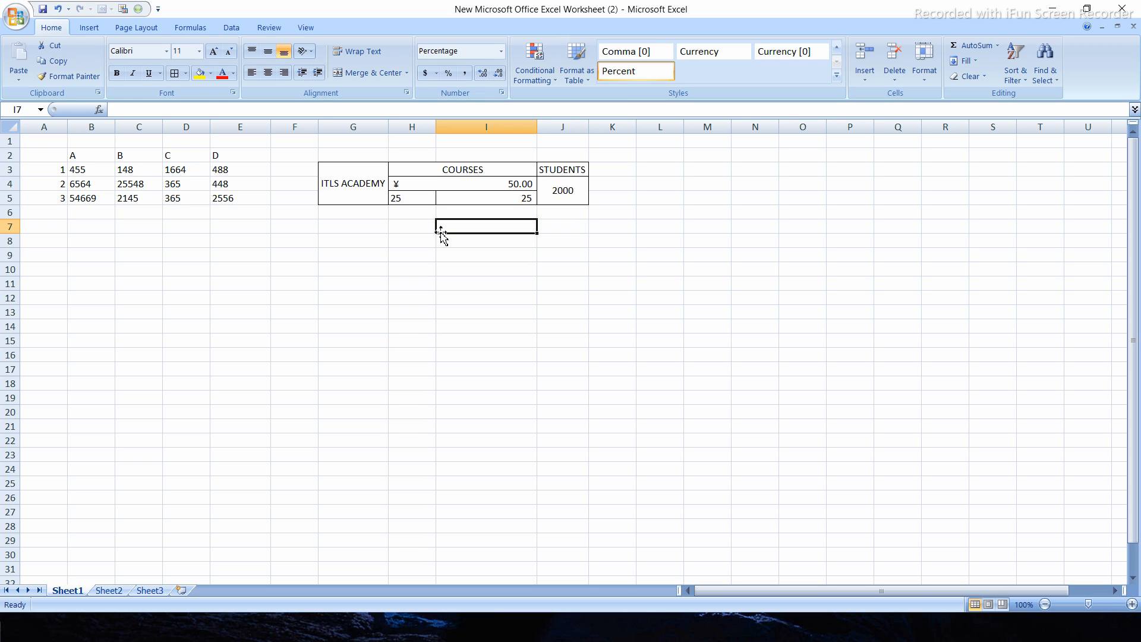
Step: Select the empty cell I11 and view the conditional formatting options, including the data bar styles
click(533, 284)
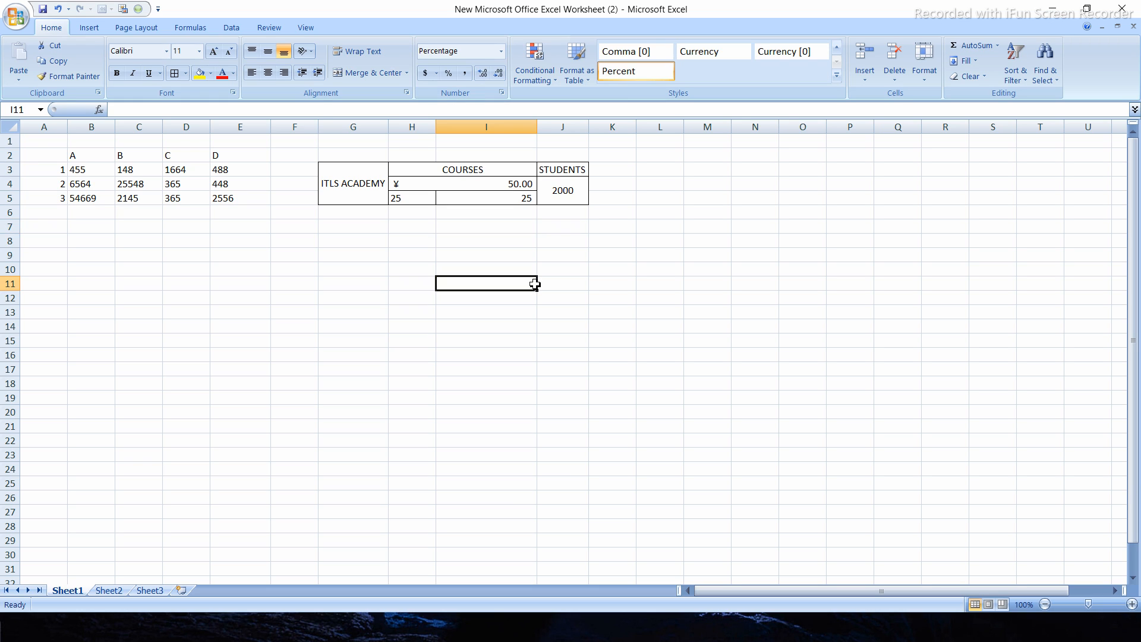
click(532, 72)
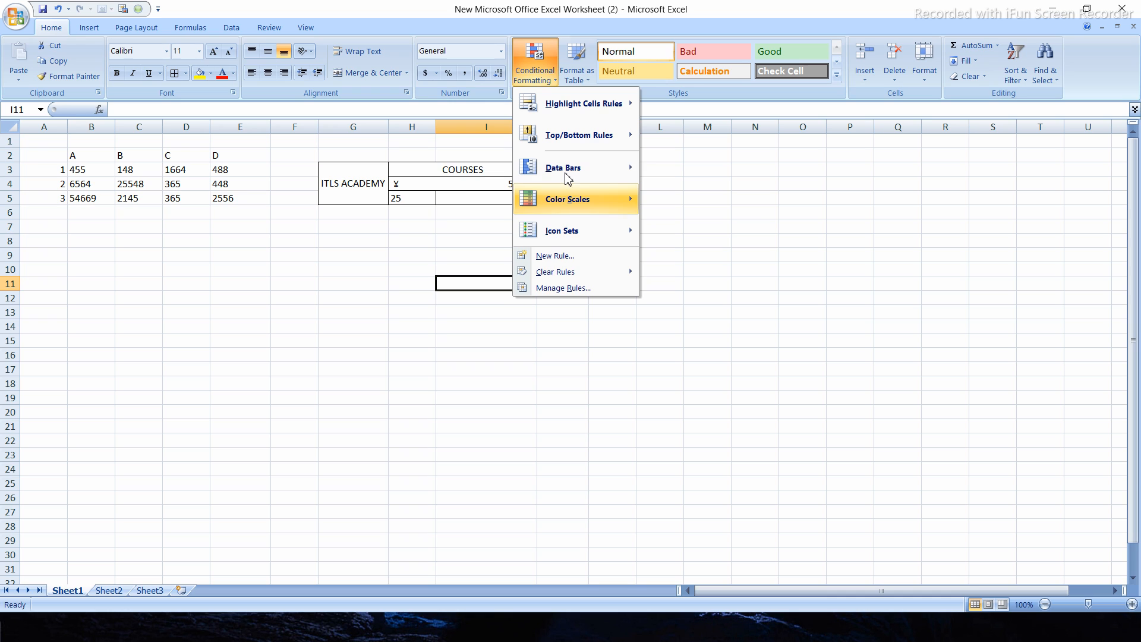
mouse_move(569, 172)
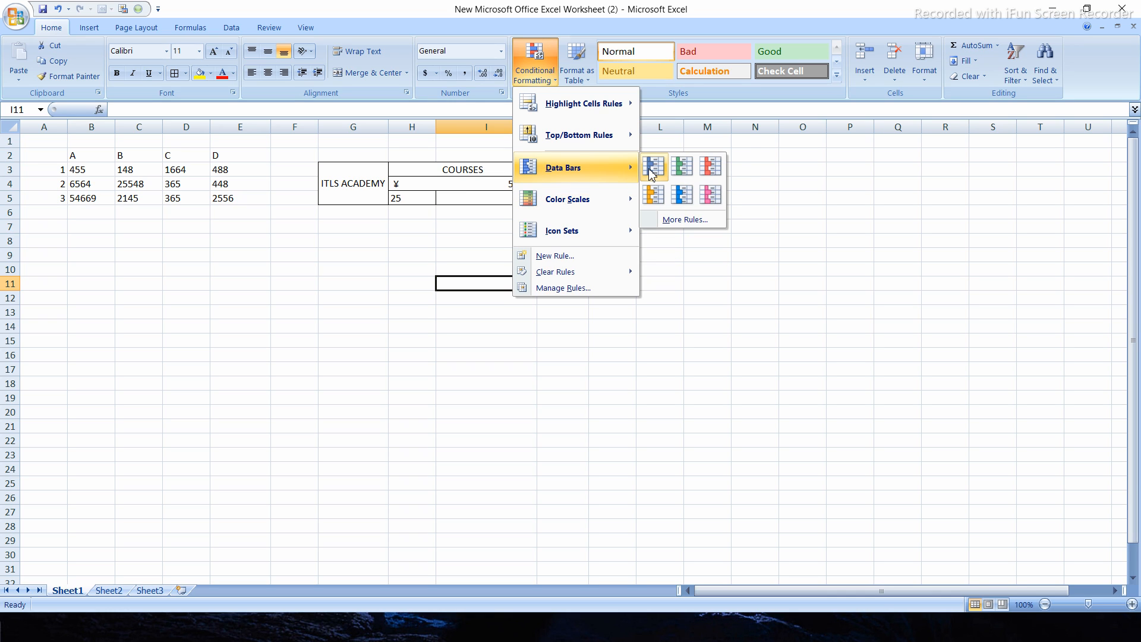
Step: Add a Top 10 Items conditional format to G3:I6 with Light Red Fill with Dark Red Text
mouse_move(370, 182)
mouse_down()
mouse_move(453, 184)
mouse_move(509, 209)
mouse_up()
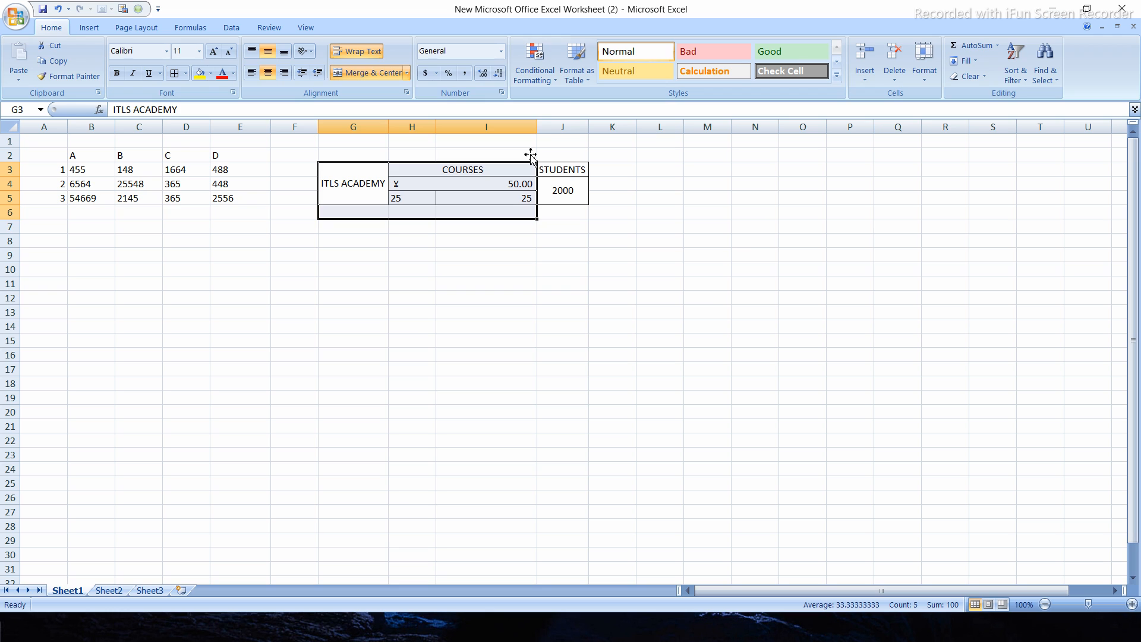
click(535, 63)
mouse_move(573, 140)
click(687, 145)
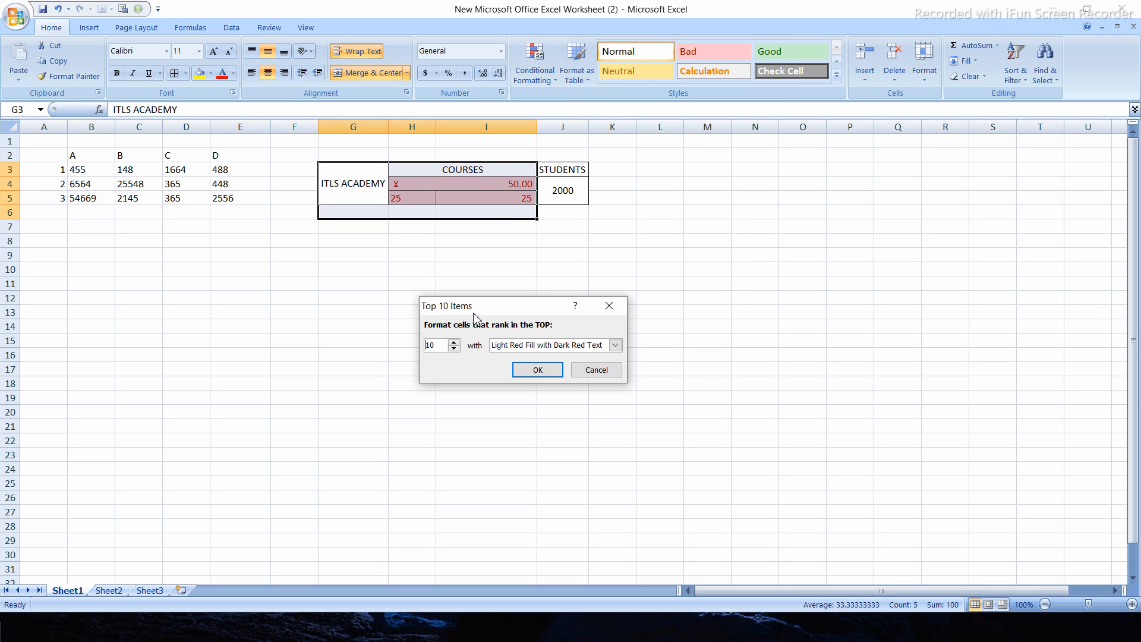
click(526, 370)
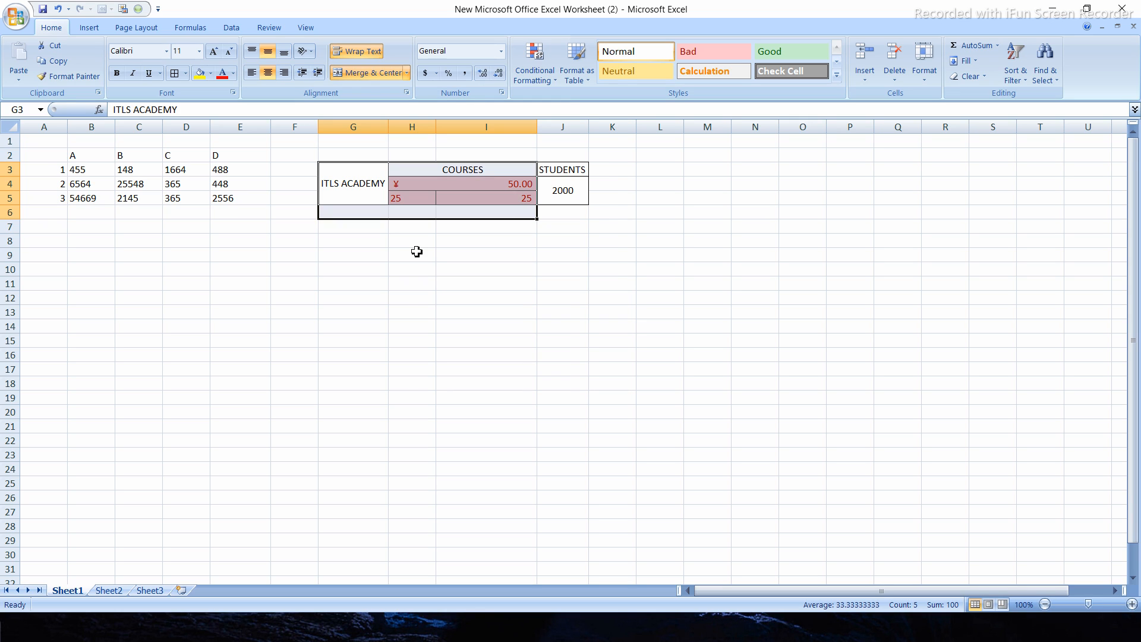
click(417, 252)
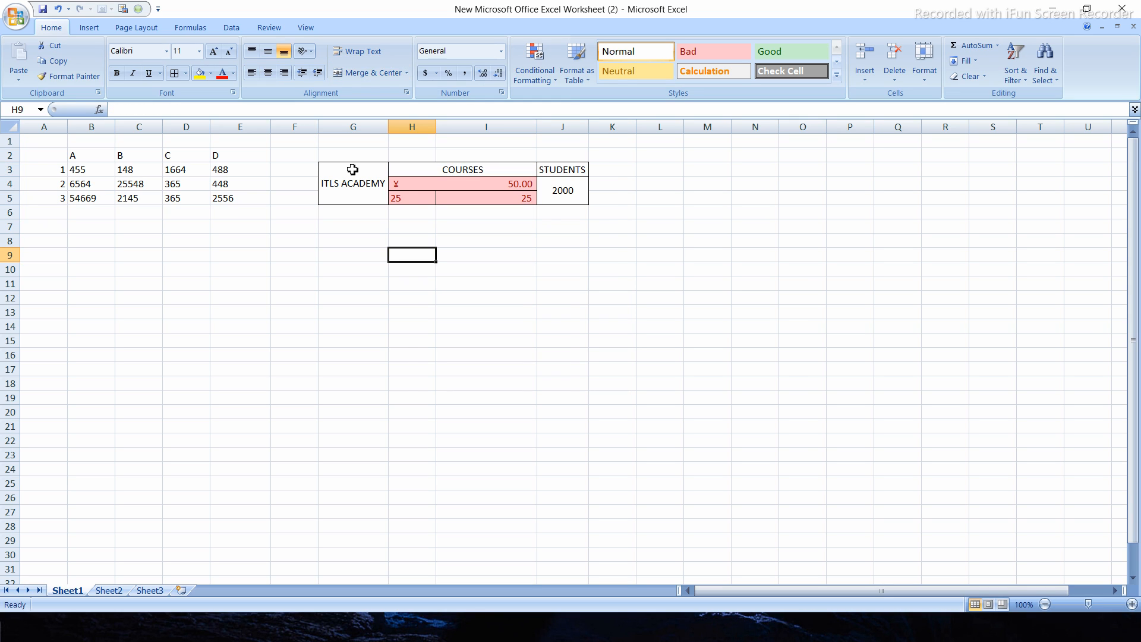
Step: Add light blue data bars to the academy and courses cells in G3:I5
drag(353, 170, 488, 198)
click(535, 62)
mouse_move(570, 168)
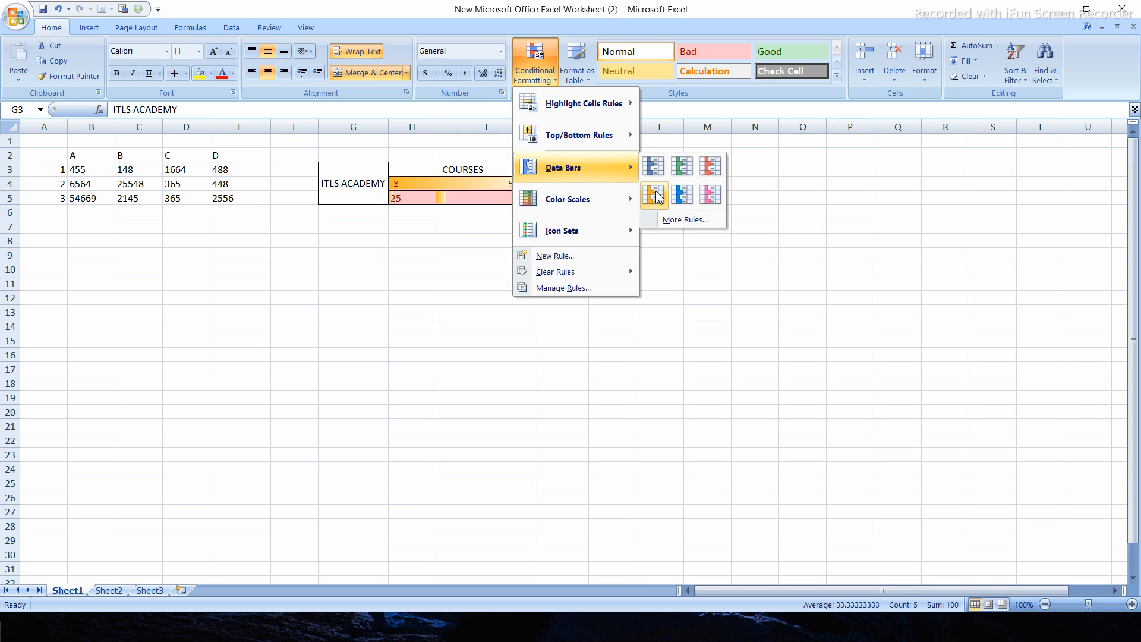
click(688, 202)
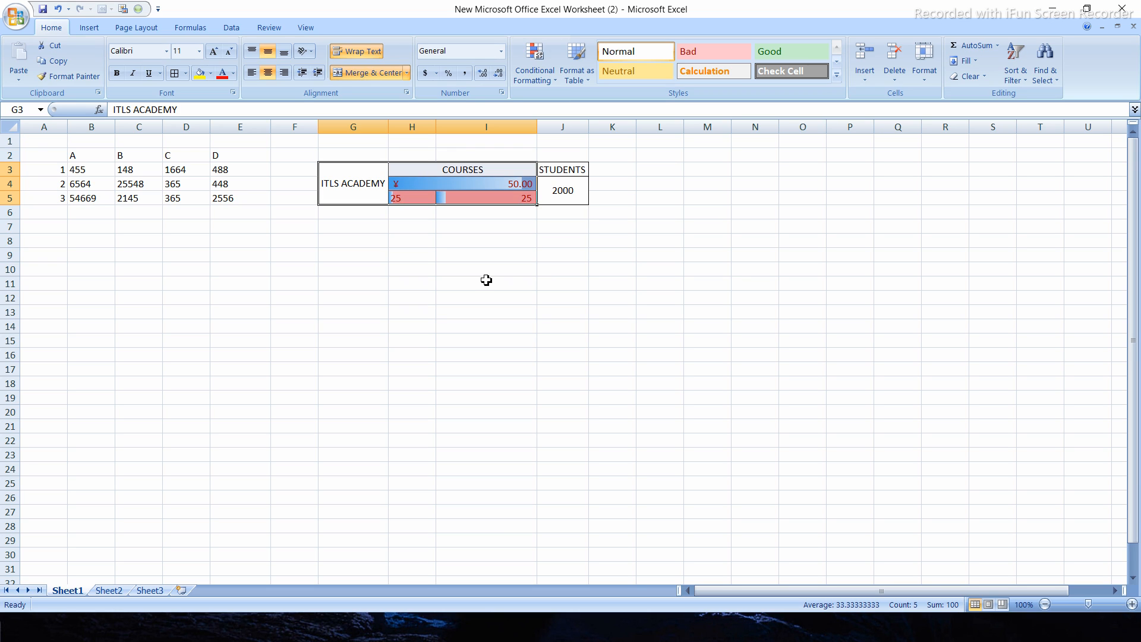
click(491, 256)
Step: Apply the four coloured arrows icon set to the whole academy table, G3:J5
click(377, 179)
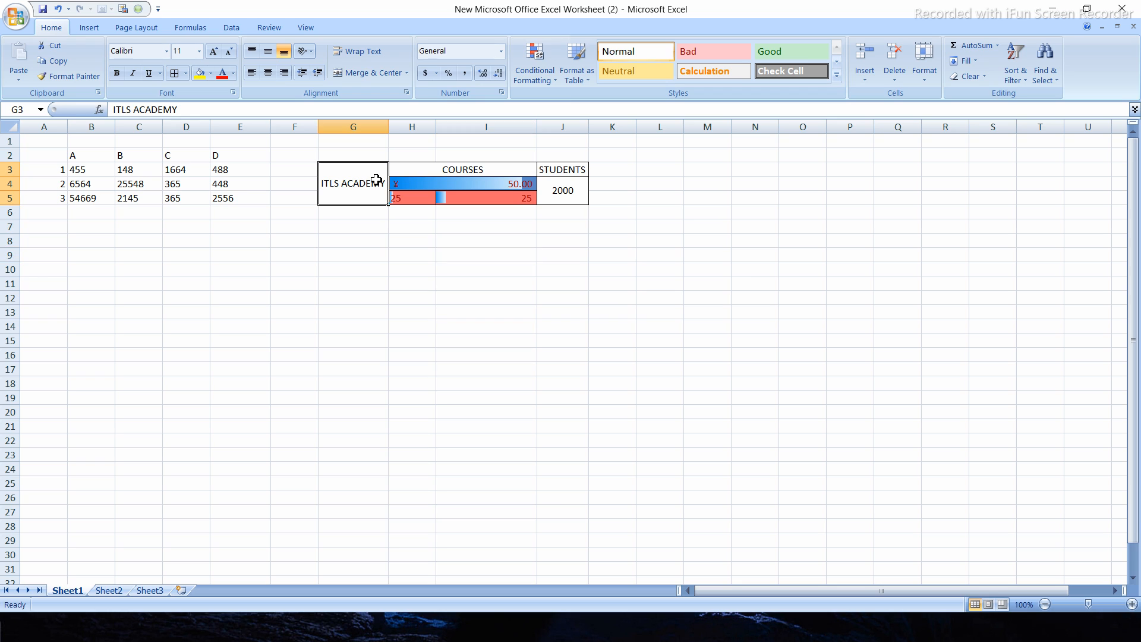
click(509, 183)
drag(377, 173, 511, 184)
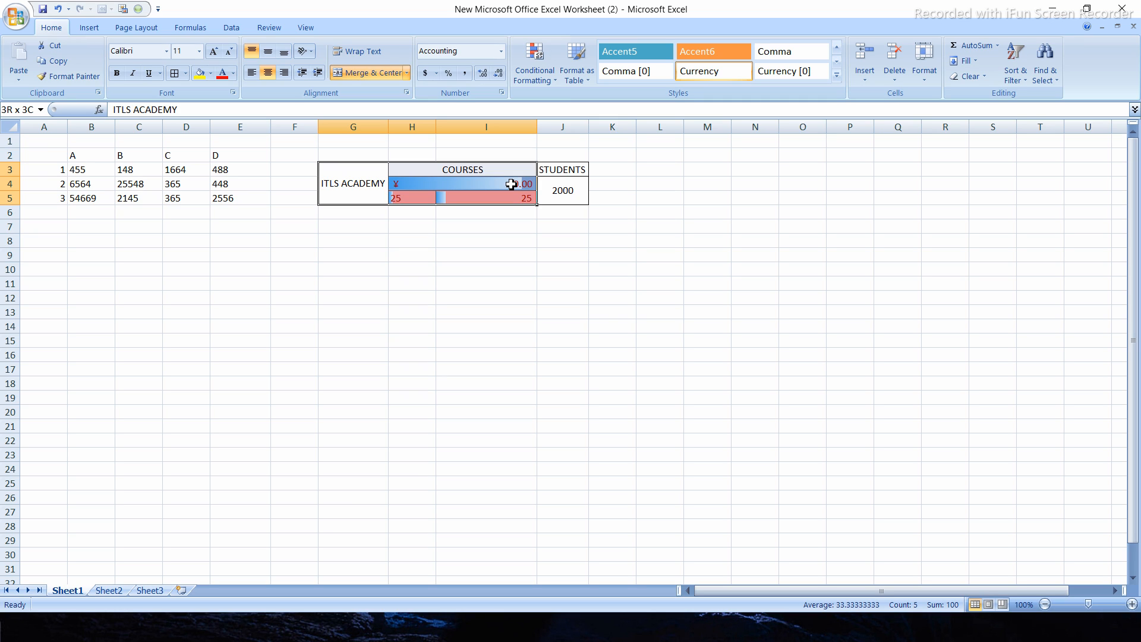
click(535, 65)
mouse_move(573, 232)
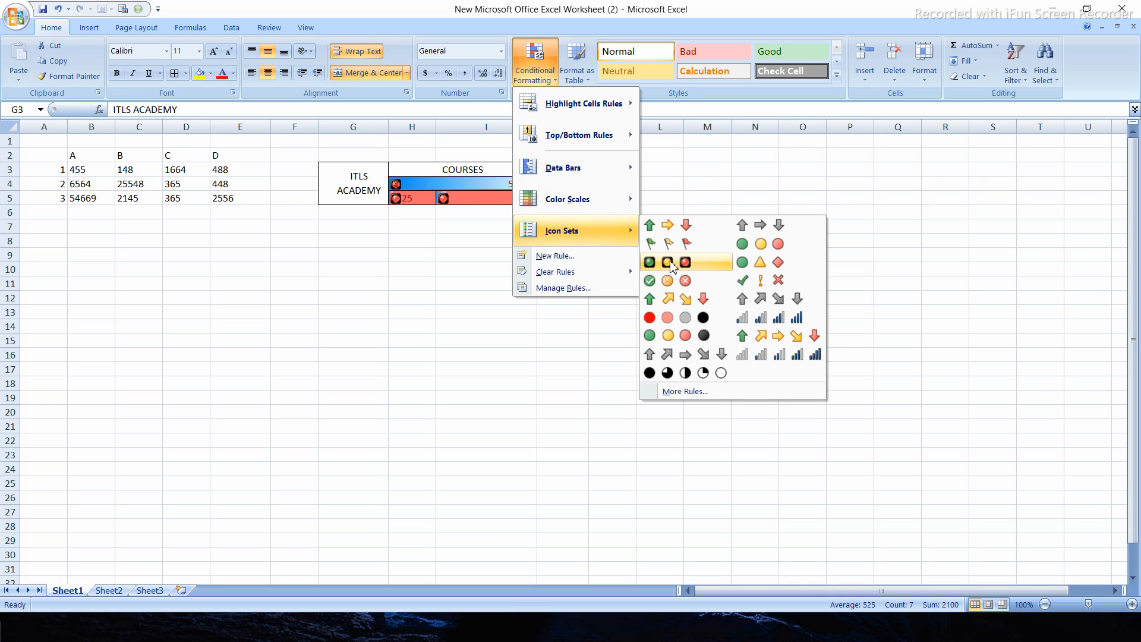
click(681, 298)
Step: Start a new formatting rule for G3:J5, view the top or bottom ranked type, and return to formatting all cells based on their values
click(412, 269)
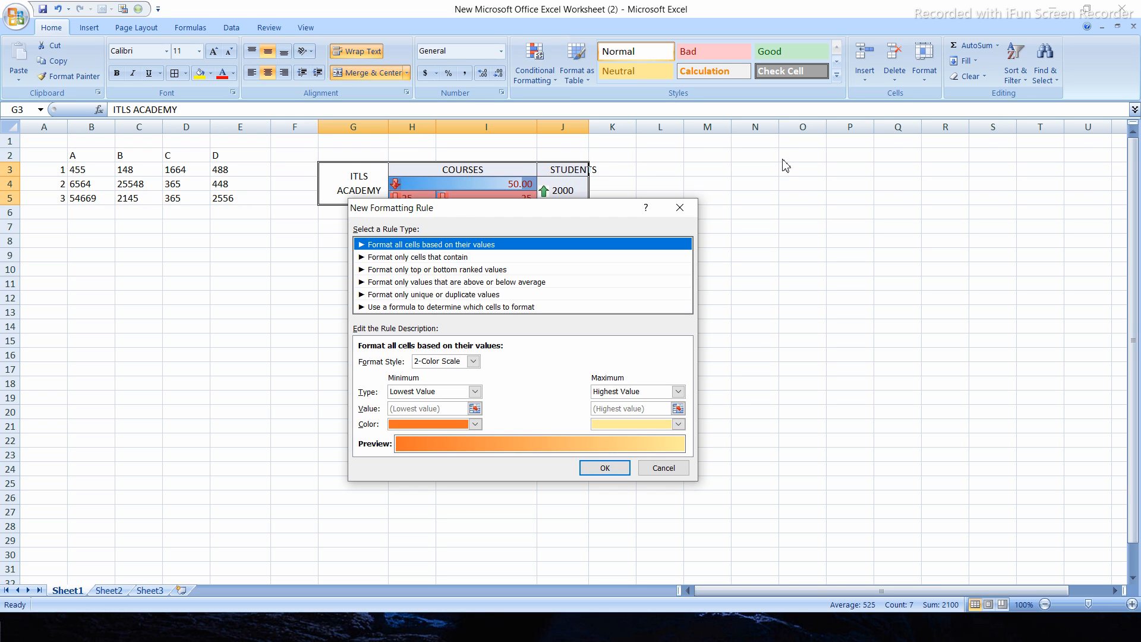
click(449, 271)
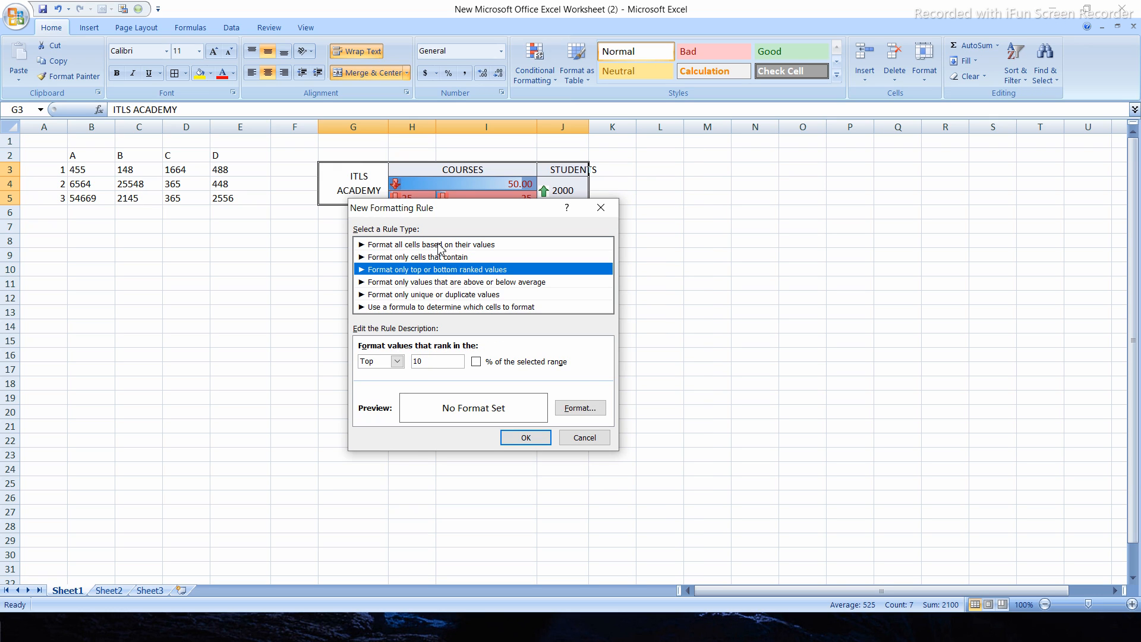
click(440, 245)
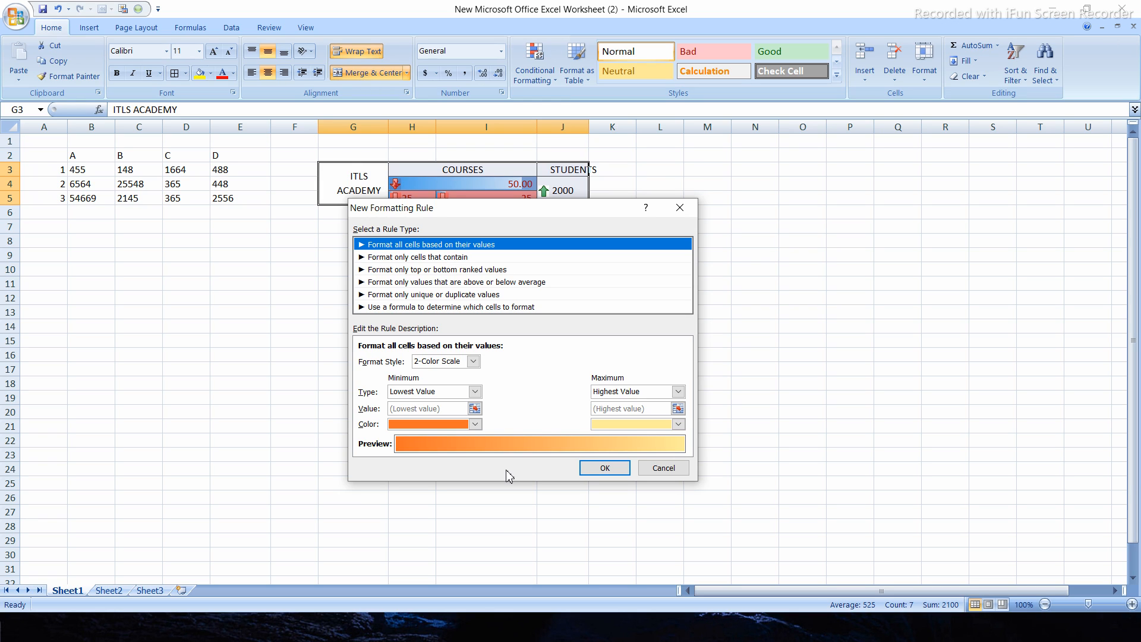
Step: Set the new rule's two-color scale to white for the lowest value and black for the highest value
click(475, 425)
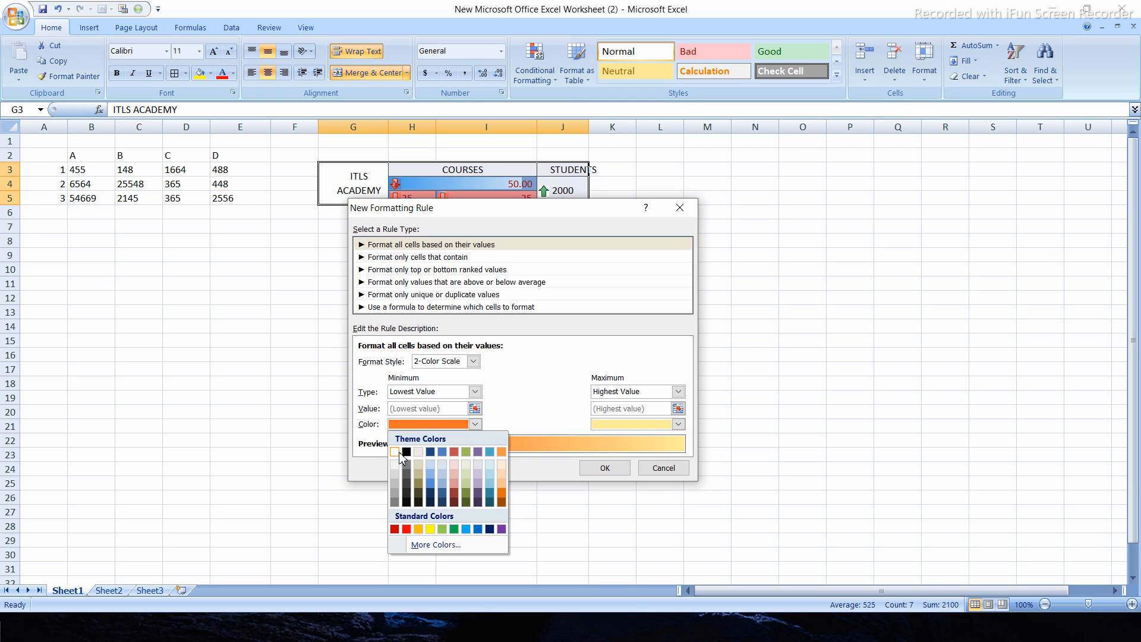
click(396, 452)
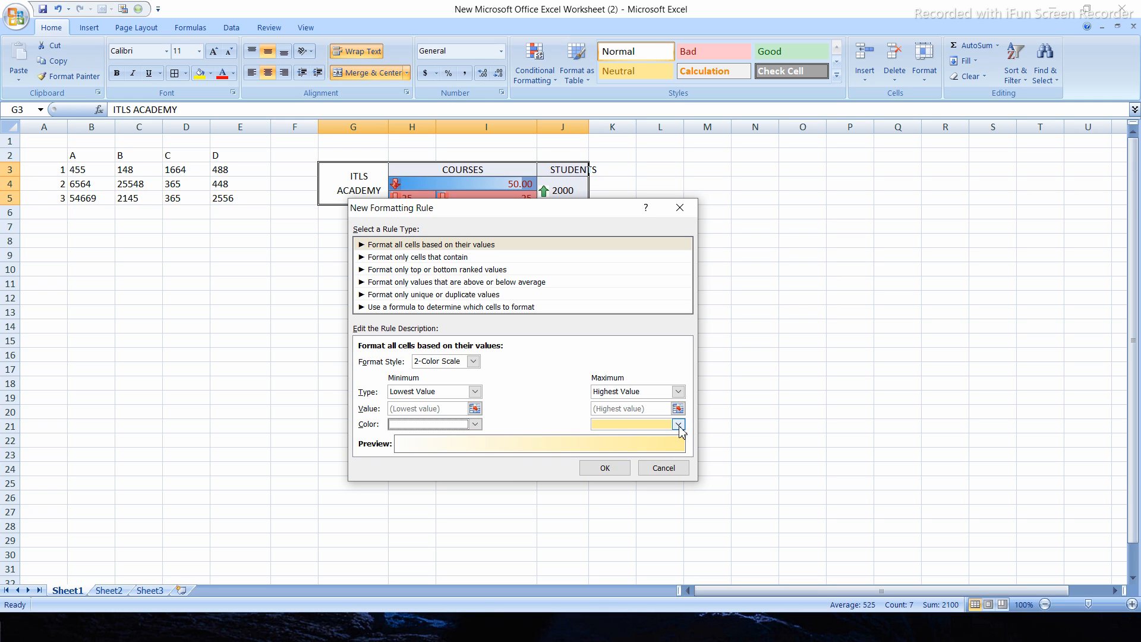
click(678, 424)
Step: Try the 3-Color Scale and Icon Sets format styles for the new rule, and close the rule dialog
click(474, 361)
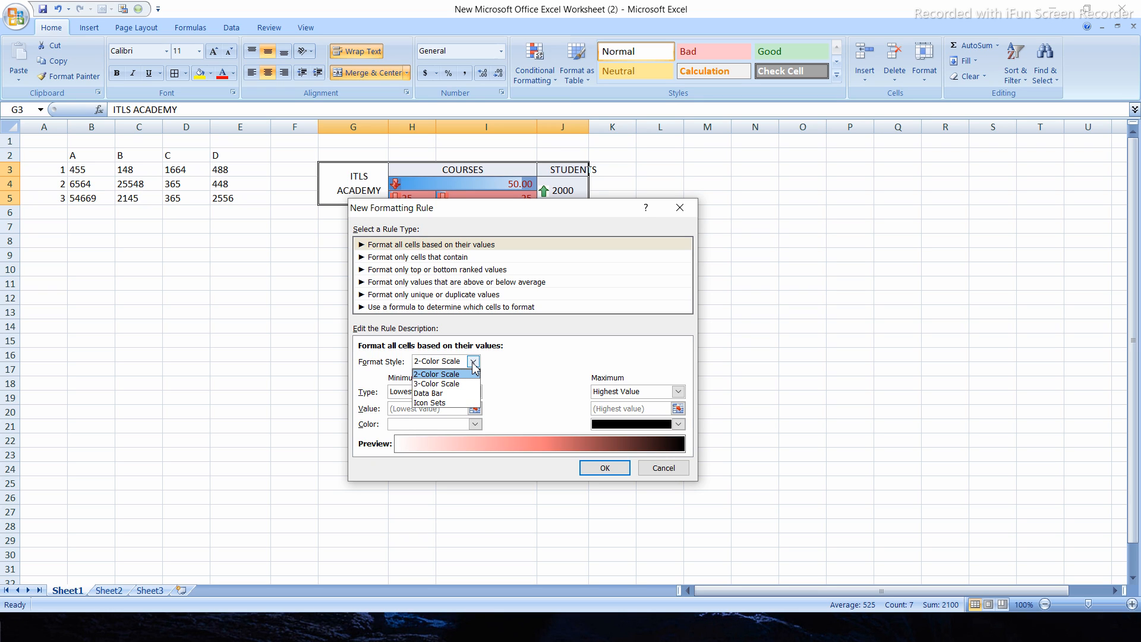
click(465, 384)
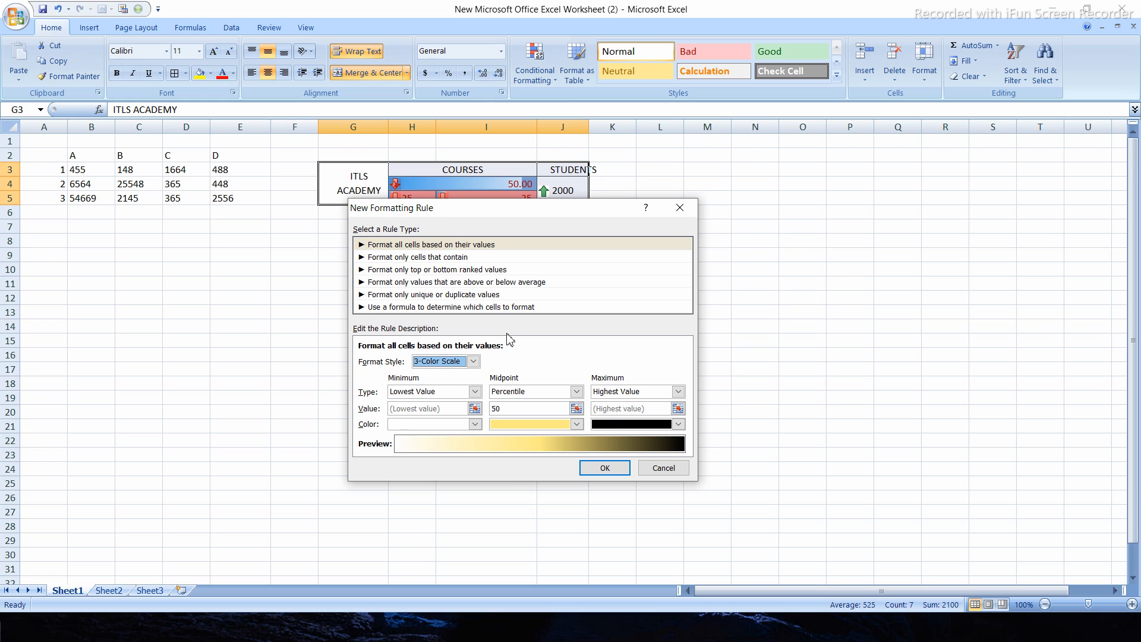
click(474, 361)
click(436, 398)
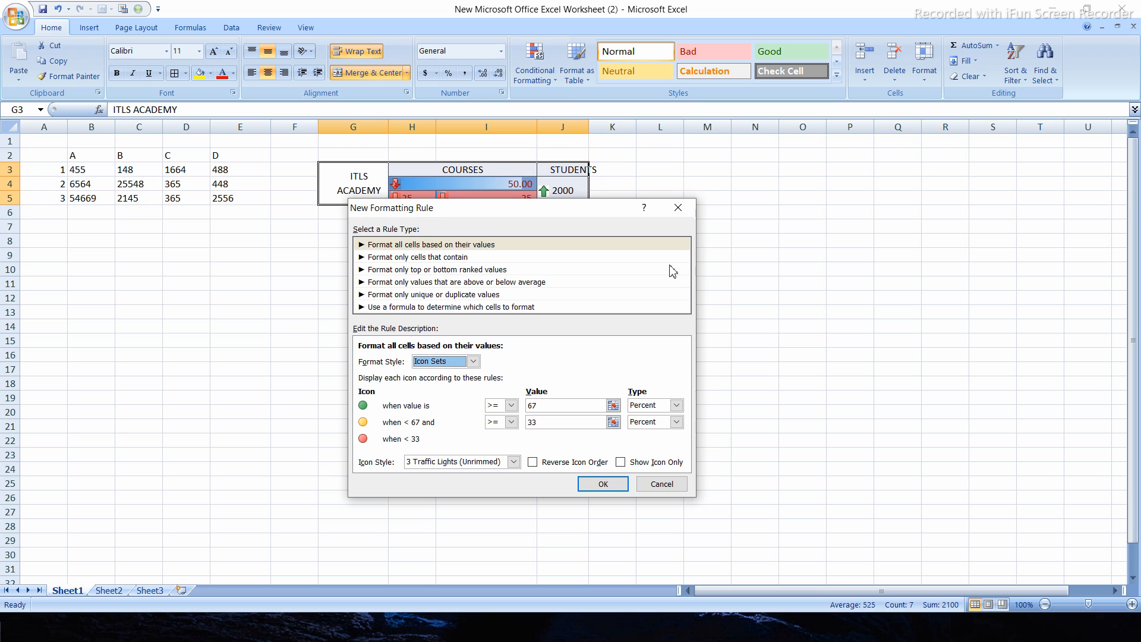
key(Return)
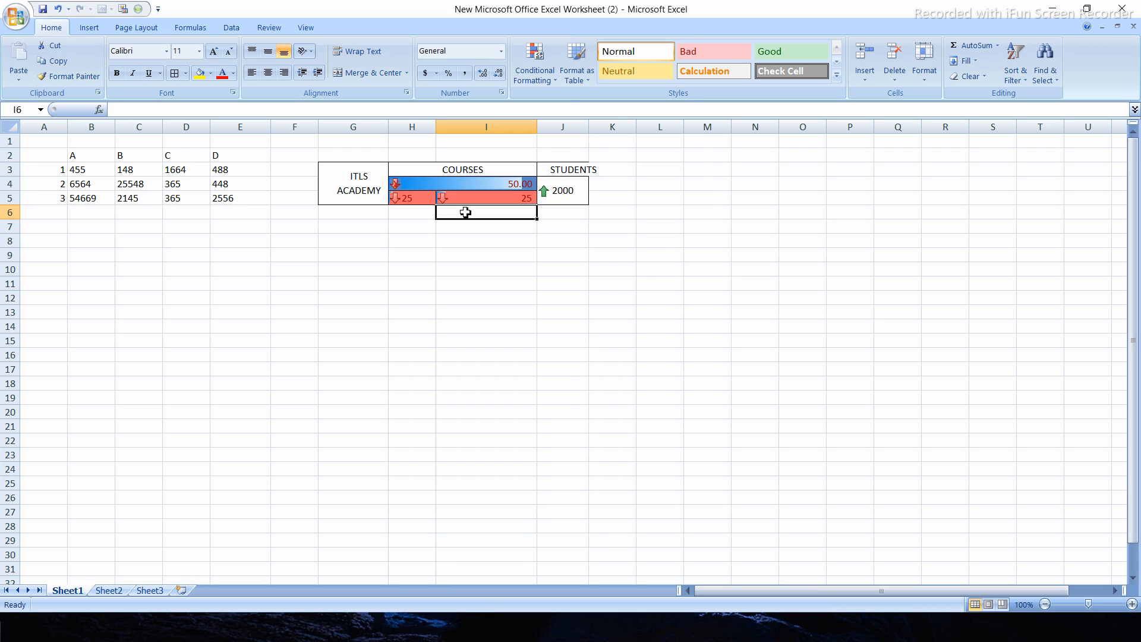
click(380, 243)
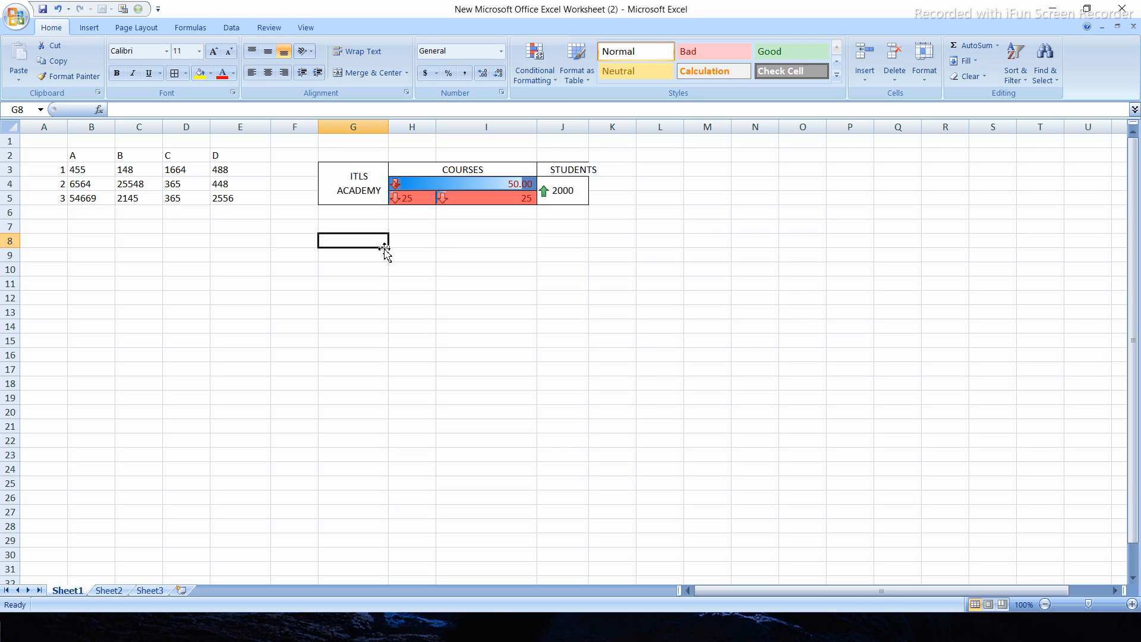
Step: Clear the conditional formatting rules from the academy table, G3:J5
drag(356, 190, 579, 200)
click(535, 74)
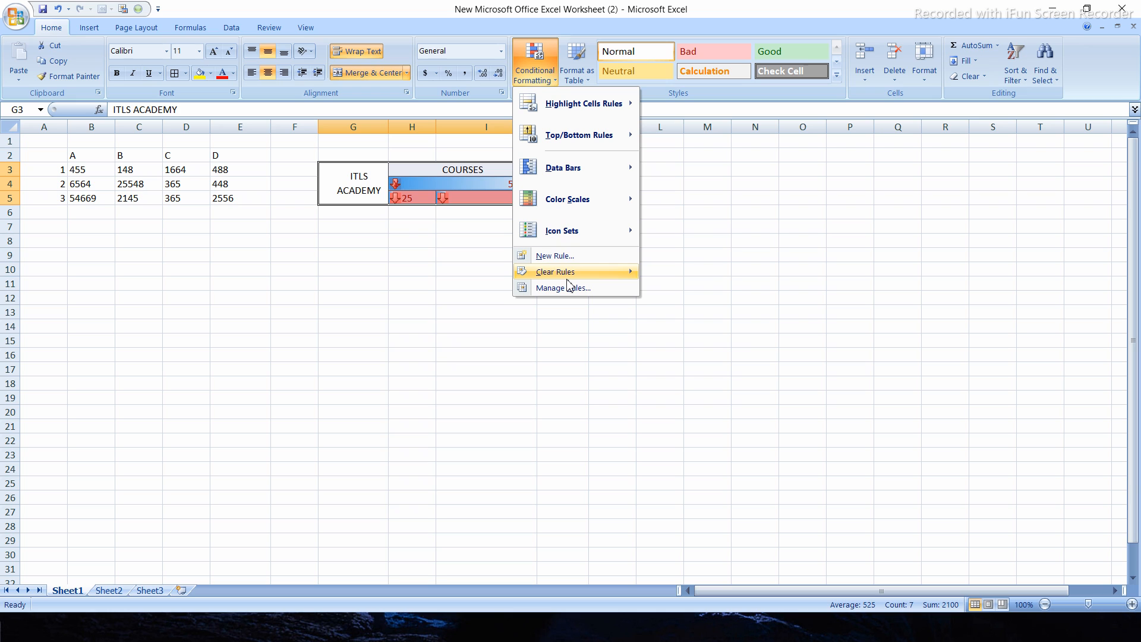
mouse_move(594, 272)
click(700, 272)
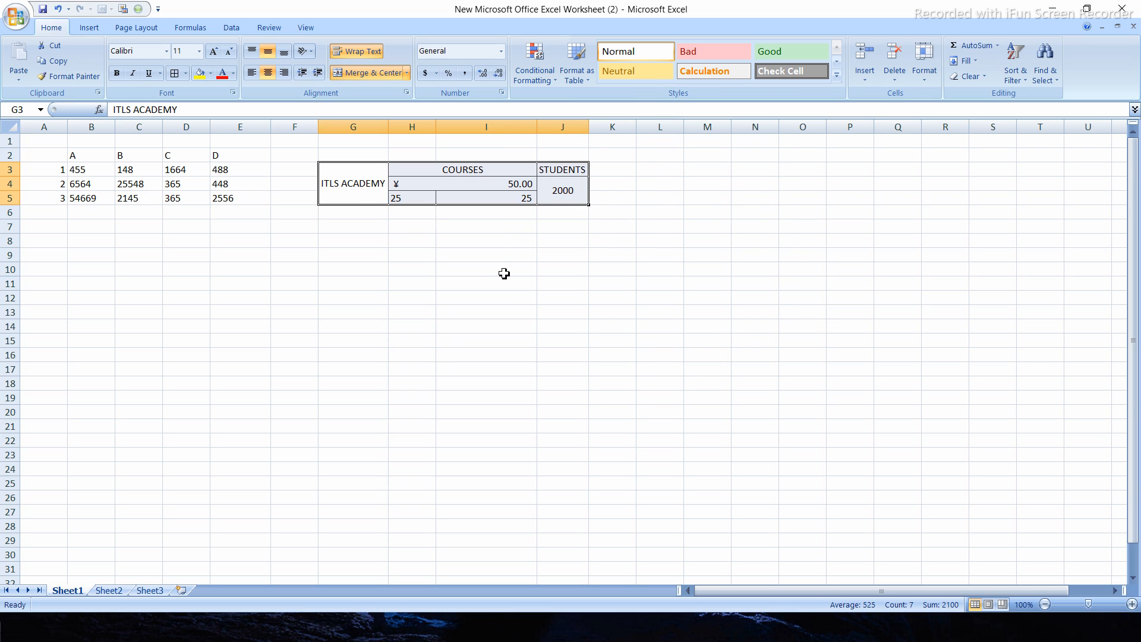
Step: Examine the Conditional Formatting Rules Manager and its scope choices for the selected table, and close it without changes
click(505, 270)
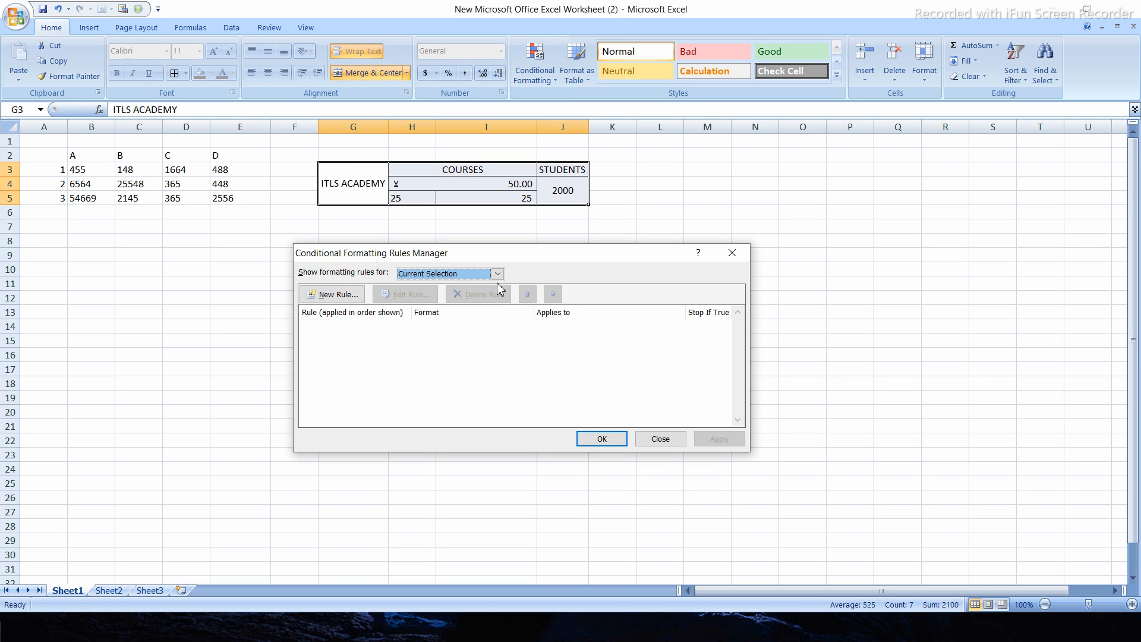
click(497, 274)
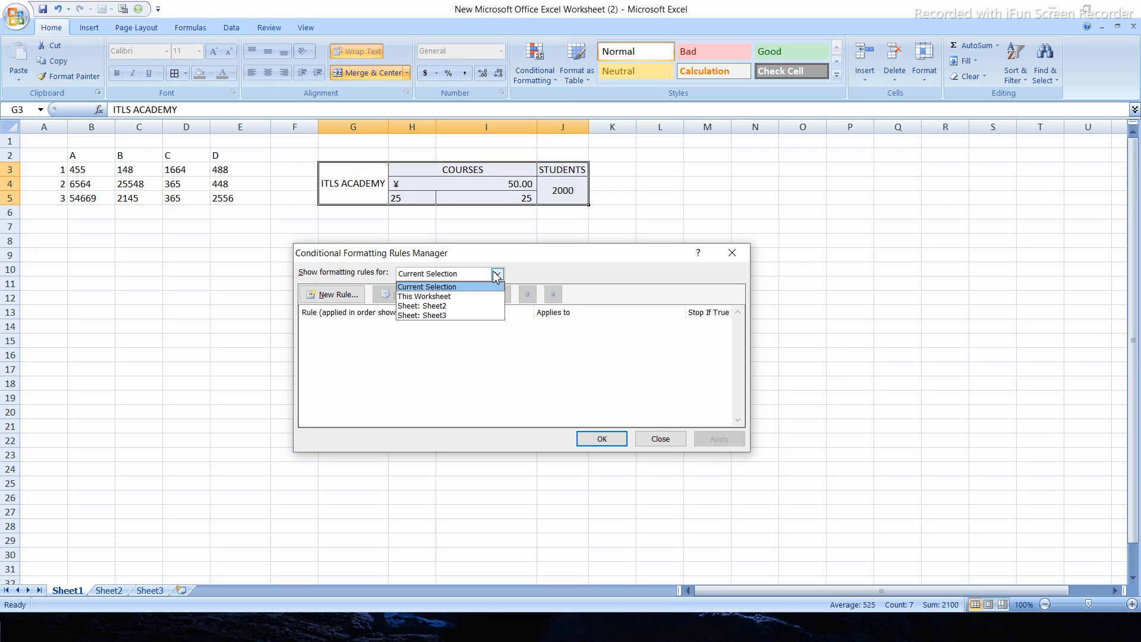
click(497, 274)
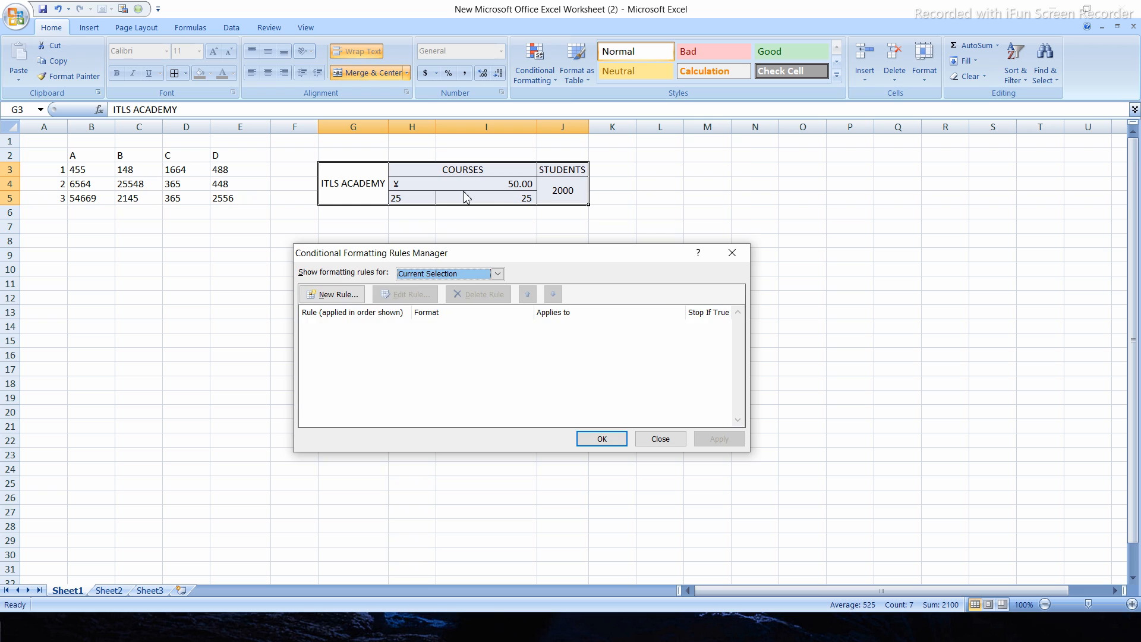
key(Escape)
click(570, 268)
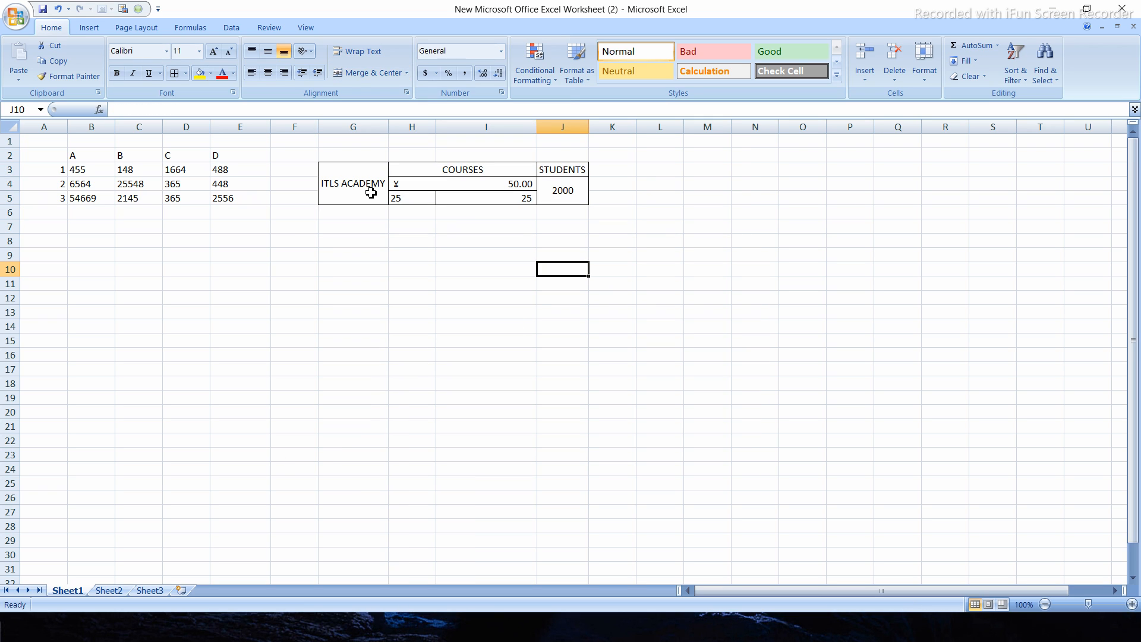